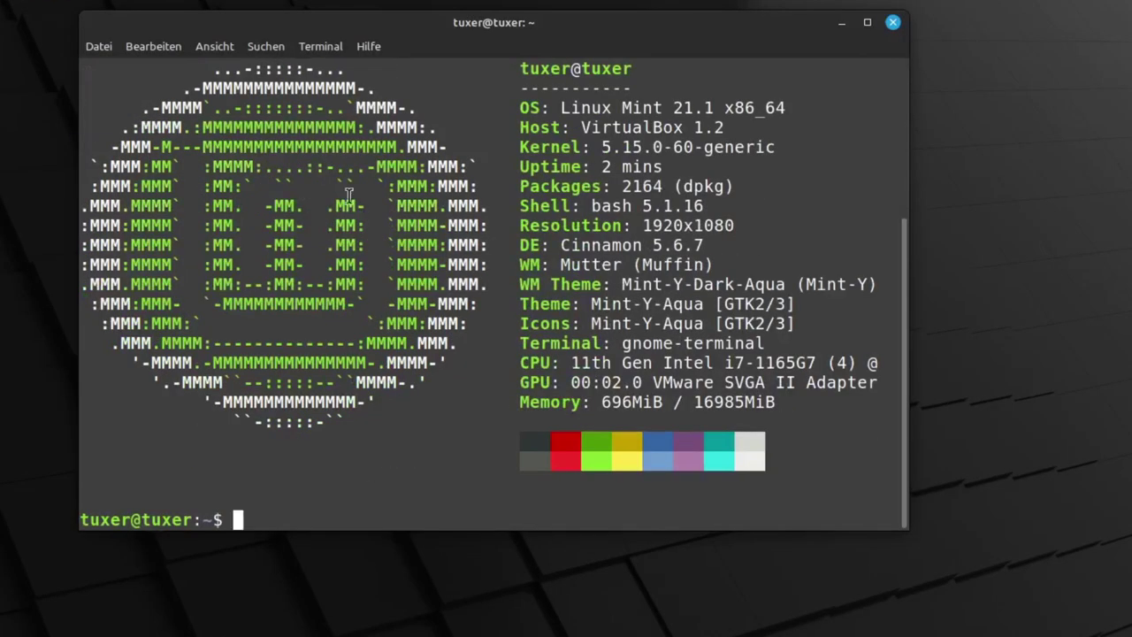
- Highlight the window manager entry in the Linux Mint system information
drag(522, 267, 614, 284)
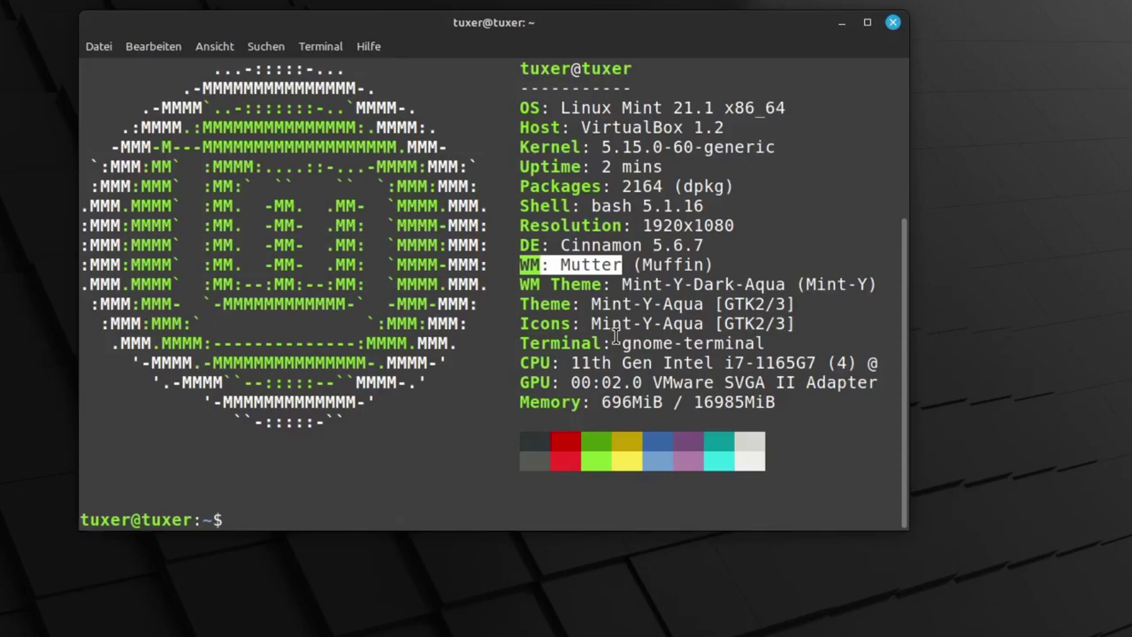
click(981, 393)
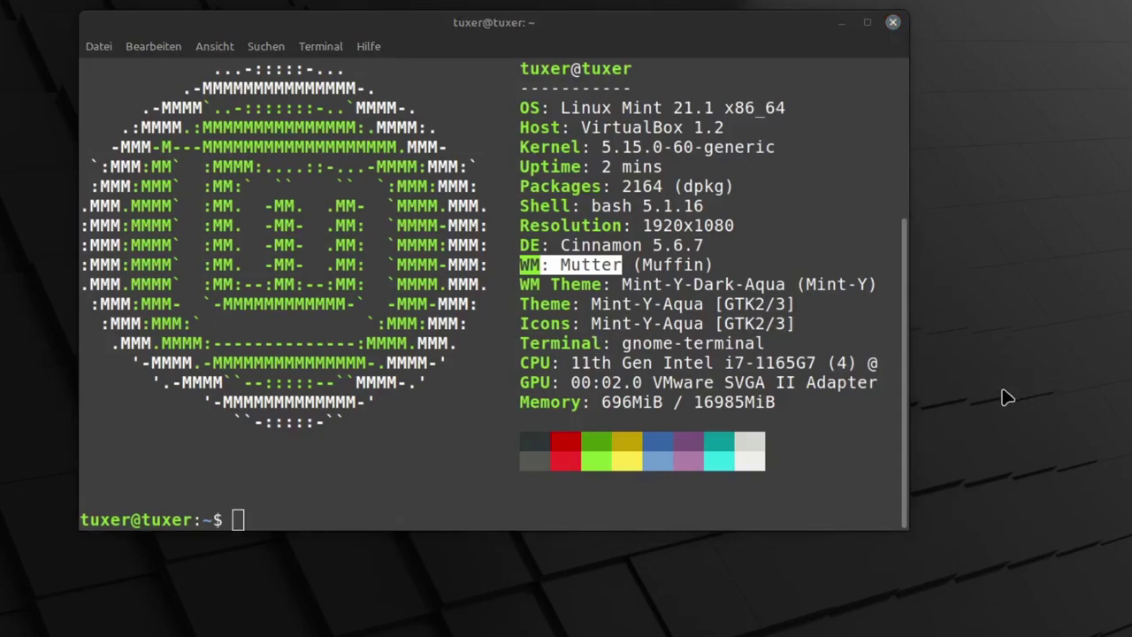
- Switch to the Ubuntu terminal, run neofetch and highlight the window manager entry in its output
key(super)
click(12, 584)
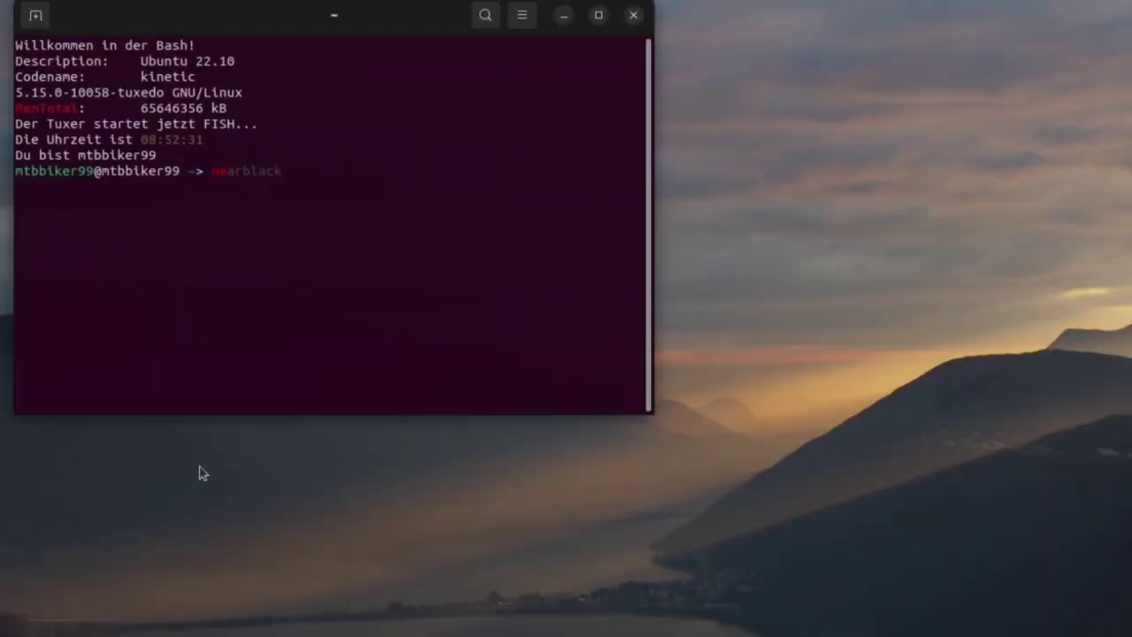
text(neo)
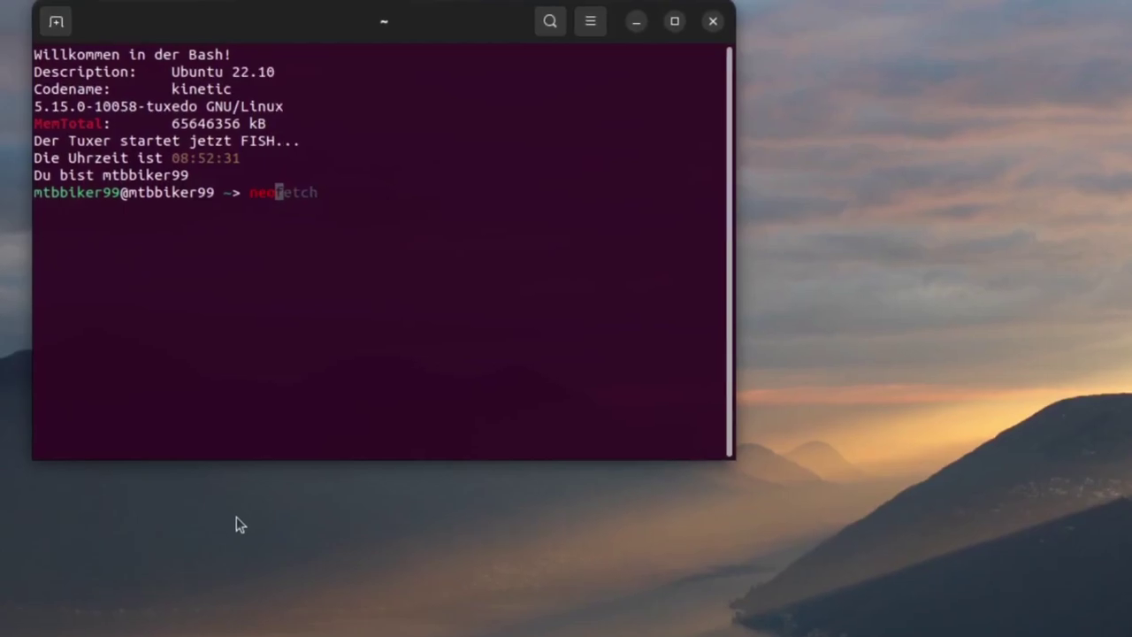
key(Right)
key(Return)
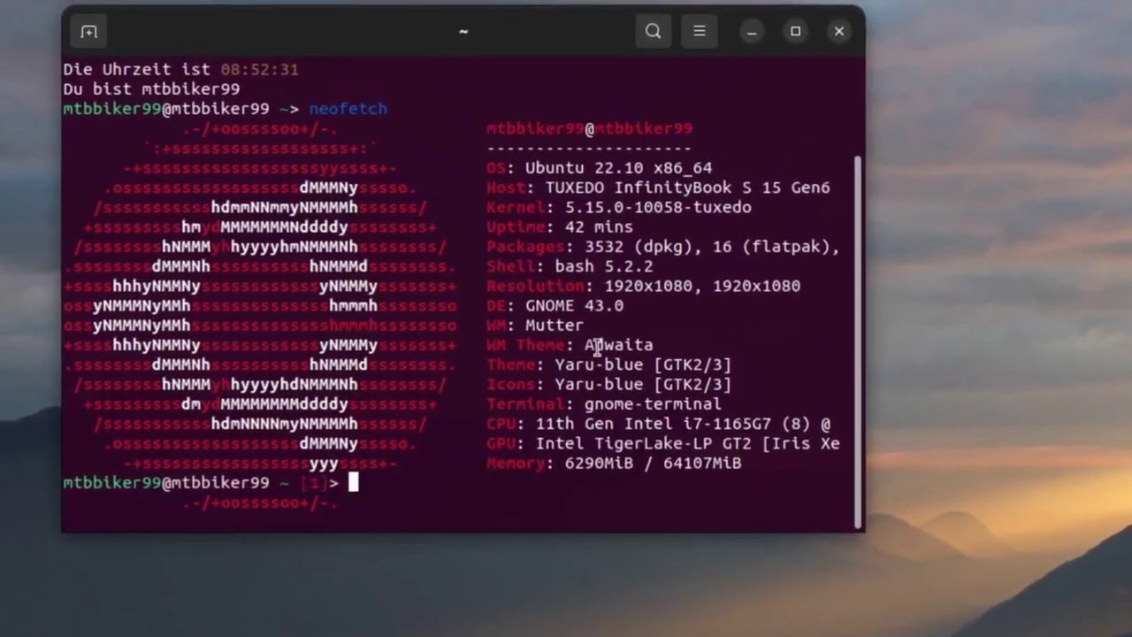
drag(596, 330, 495, 331)
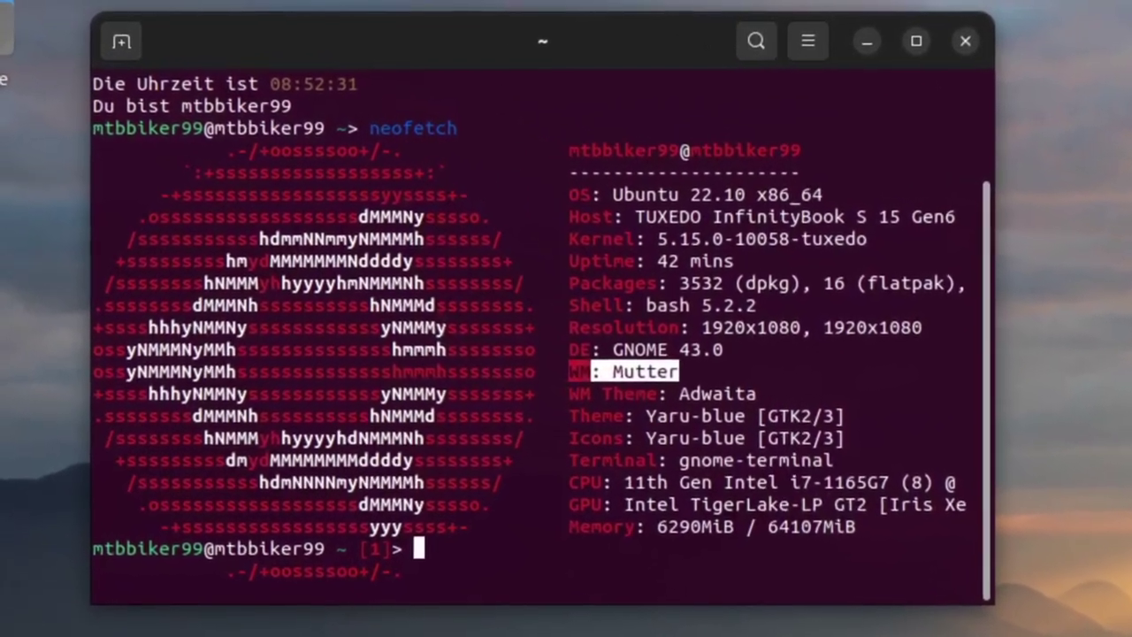
- Return to the Linux Mint desktop and close its terminal window
drag(68, 257, 115, 453)
drag(361, 4, 889, 323)
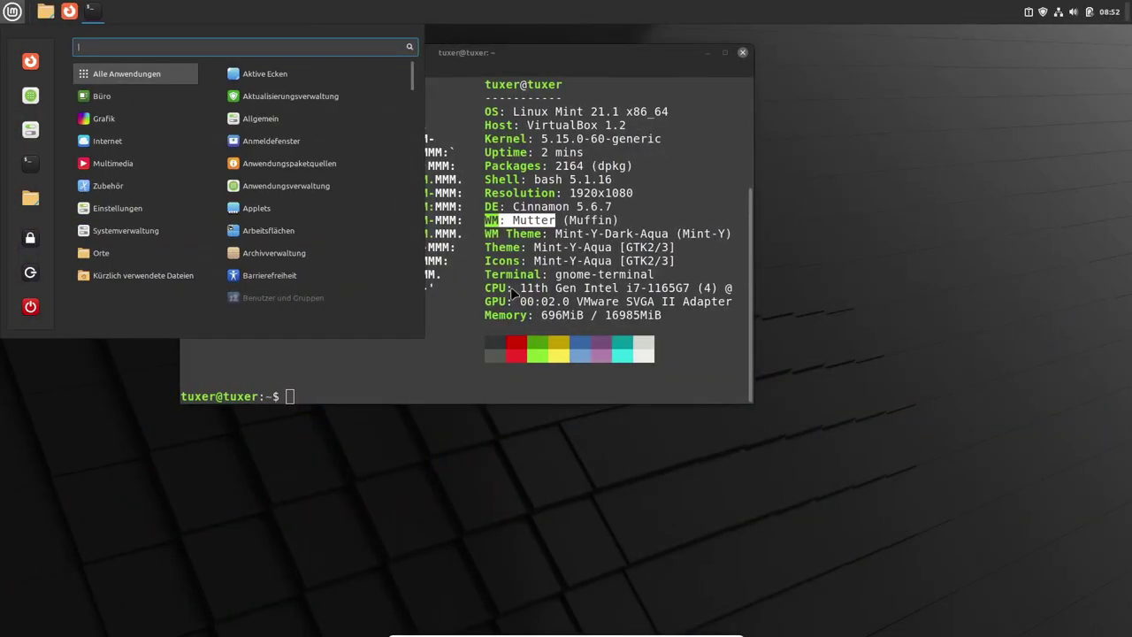
click(829, 303)
click(742, 52)
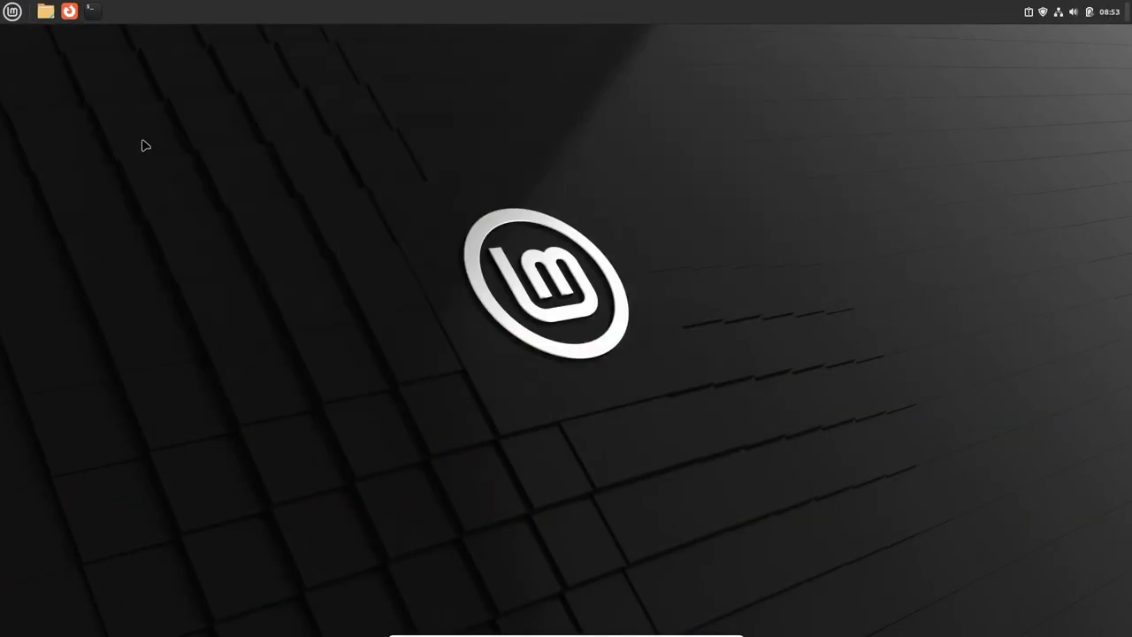
- Open the Effekte page of the Linux Mint system settings
click(17, 14)
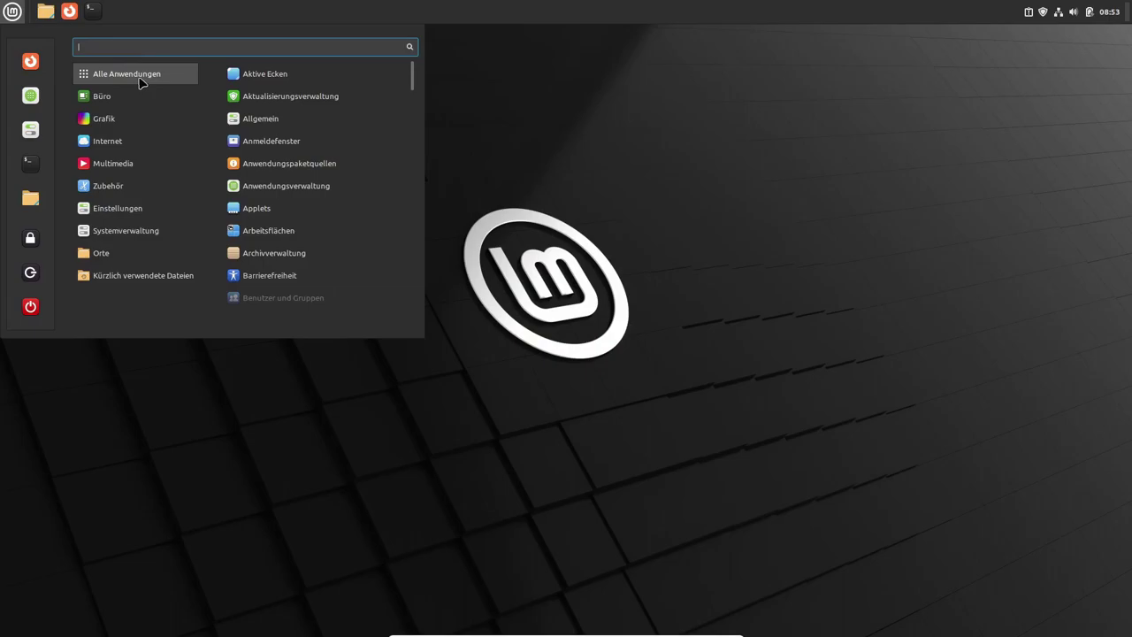
click(30, 129)
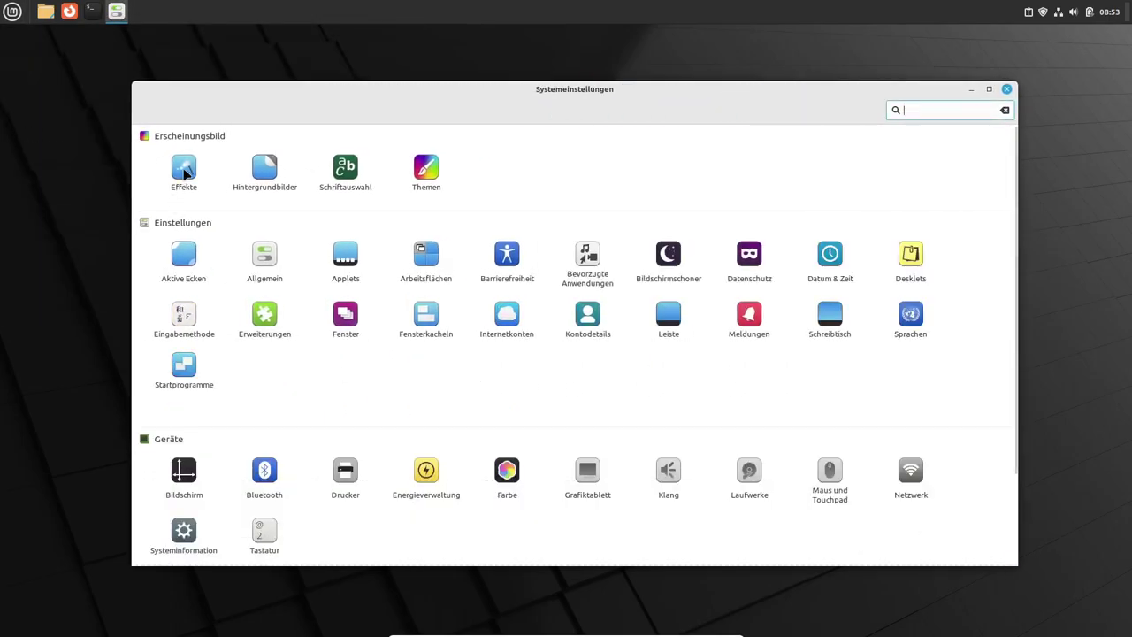
click(186, 176)
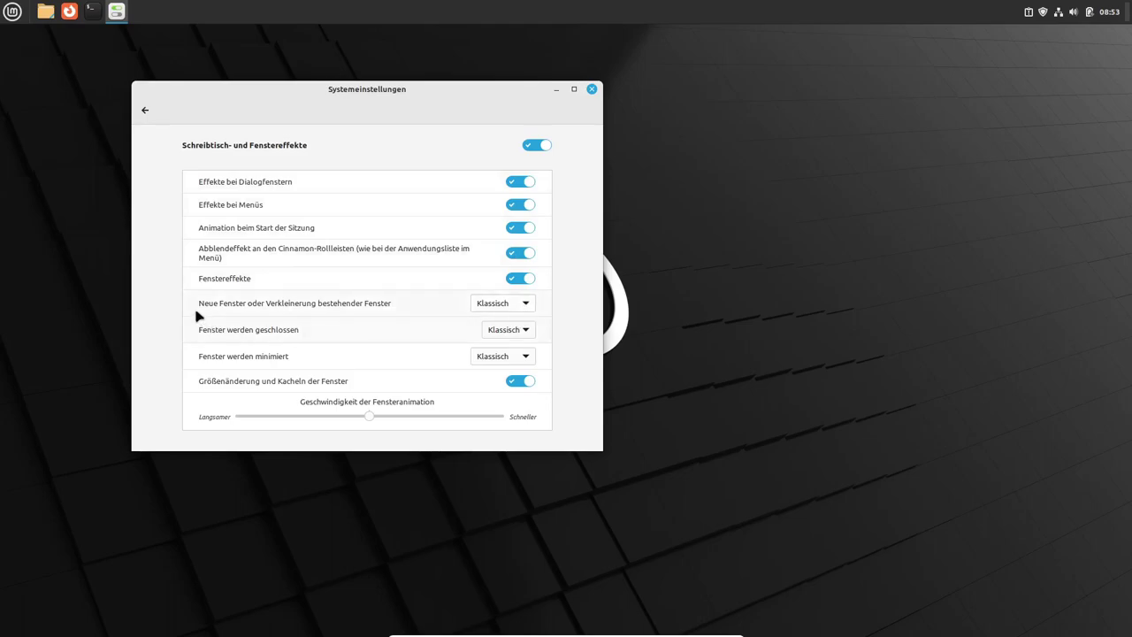
- Set the effect for new windows to Fliegen and preview it by minimizing and restoring the settings window
click(522, 307)
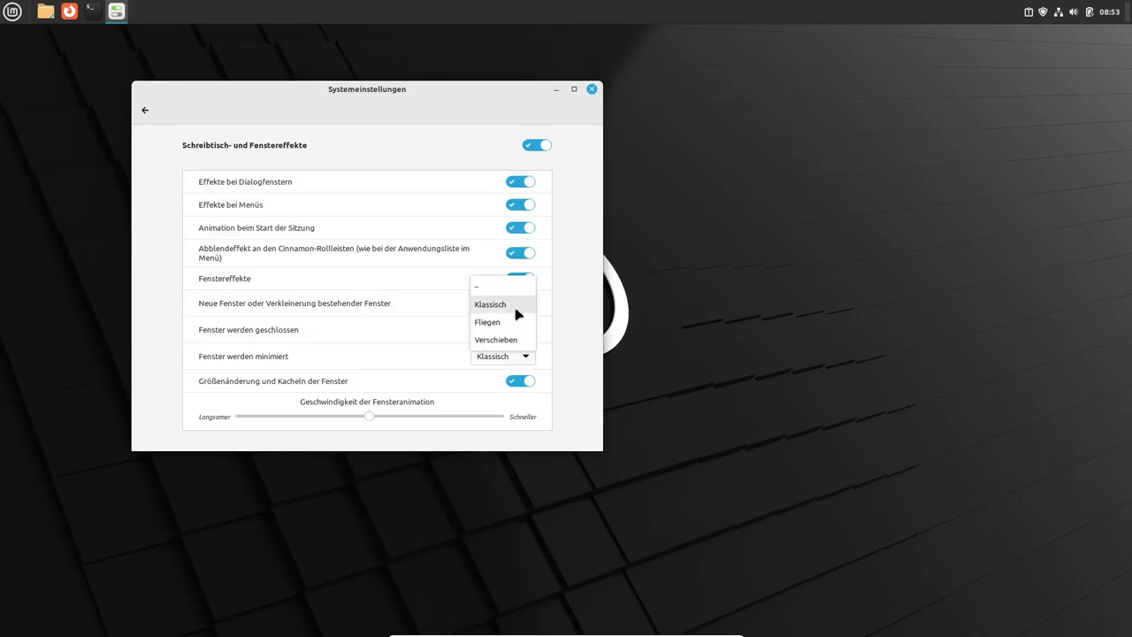
click(508, 324)
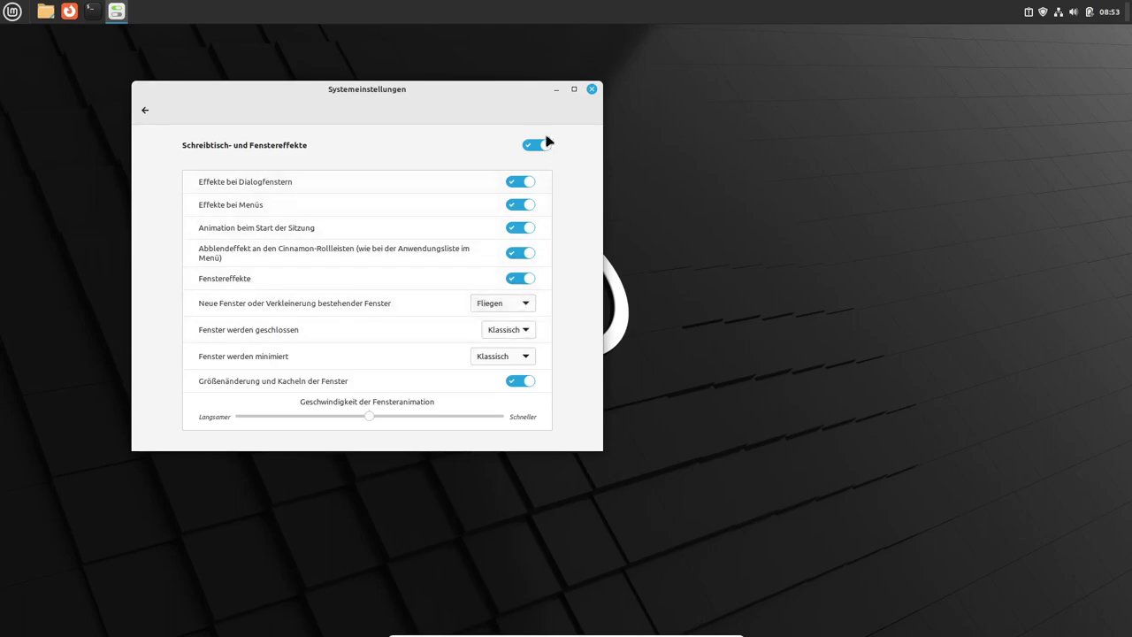
click(555, 90)
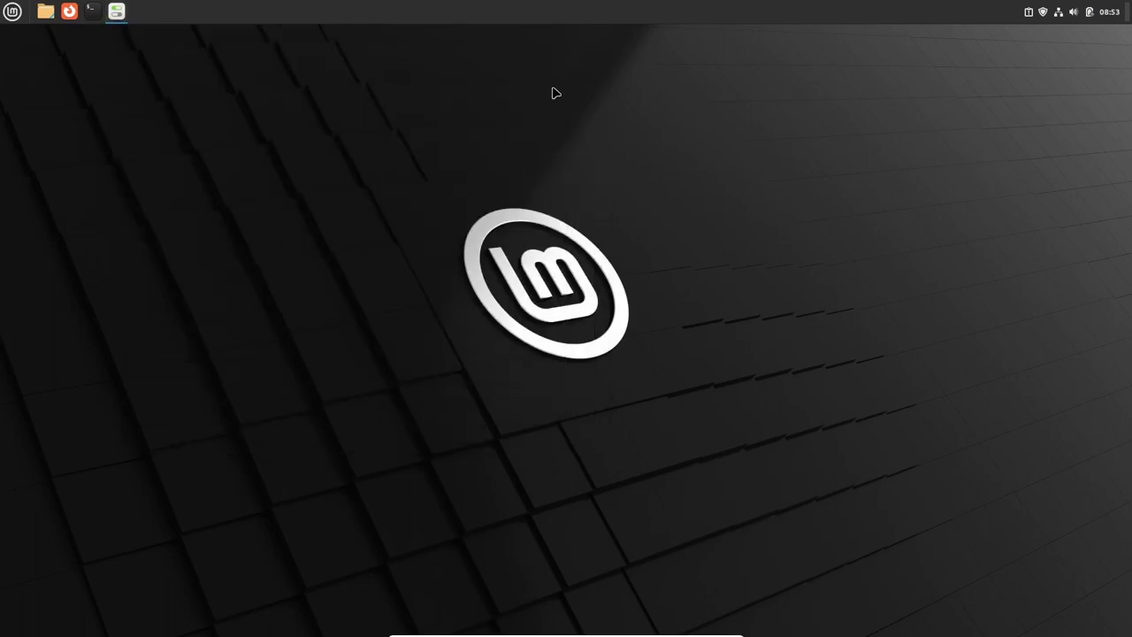
click(117, 16)
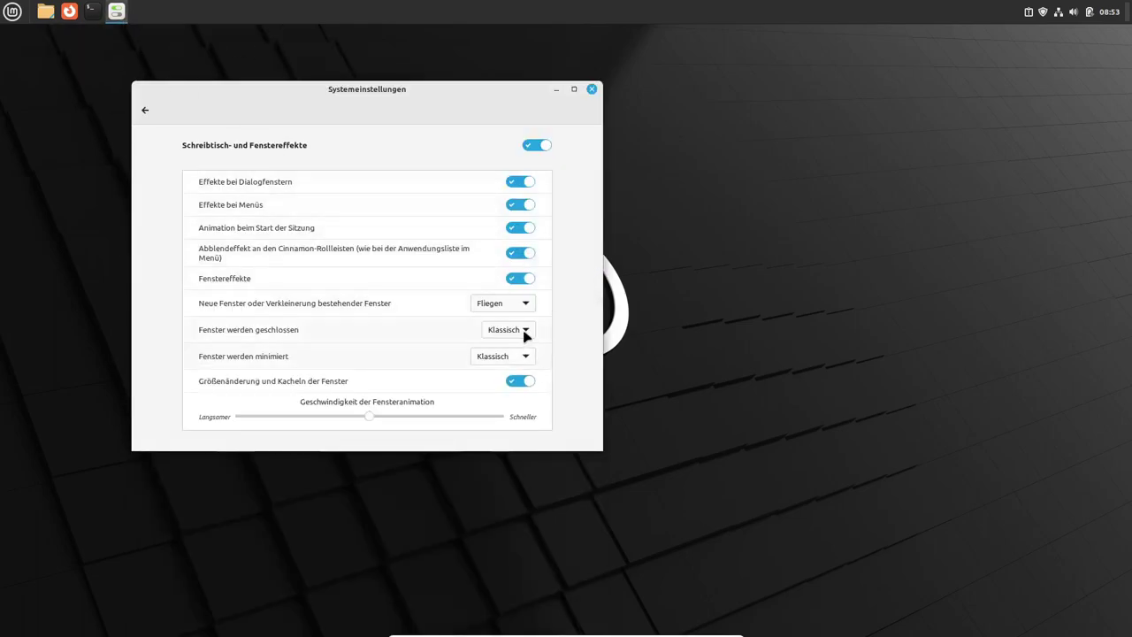
- Set the closing effect to Fliegen and the minimizing effect to Ausblenden, and preview them by minimizing and restoring the window
click(526, 306)
click(488, 304)
click(525, 332)
click(517, 348)
click(525, 356)
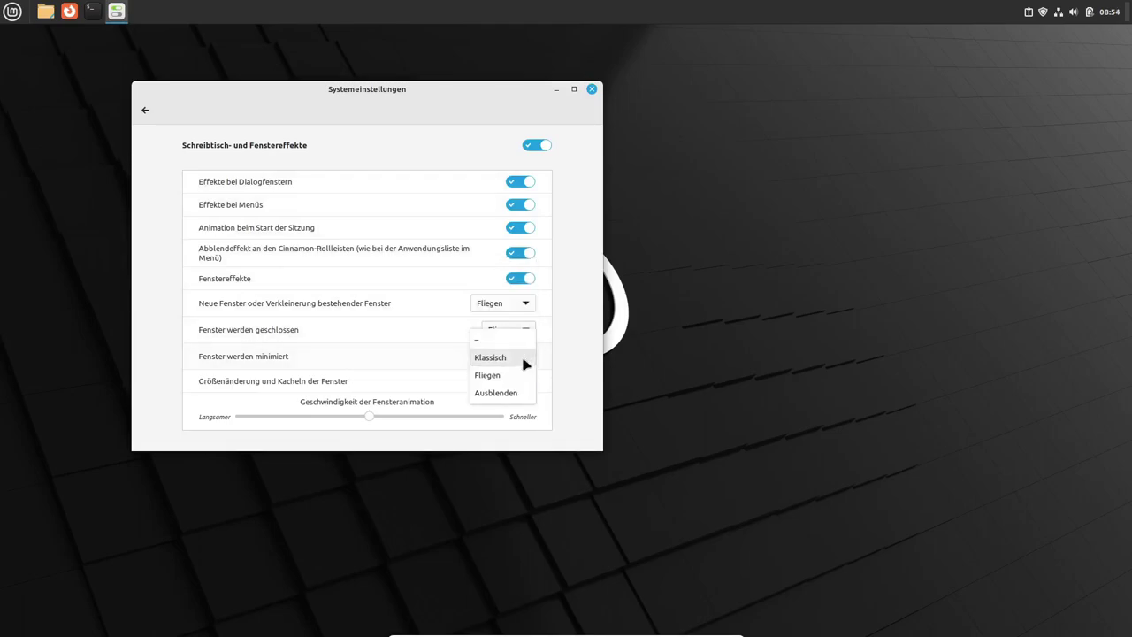
click(508, 394)
click(556, 91)
click(115, 11)
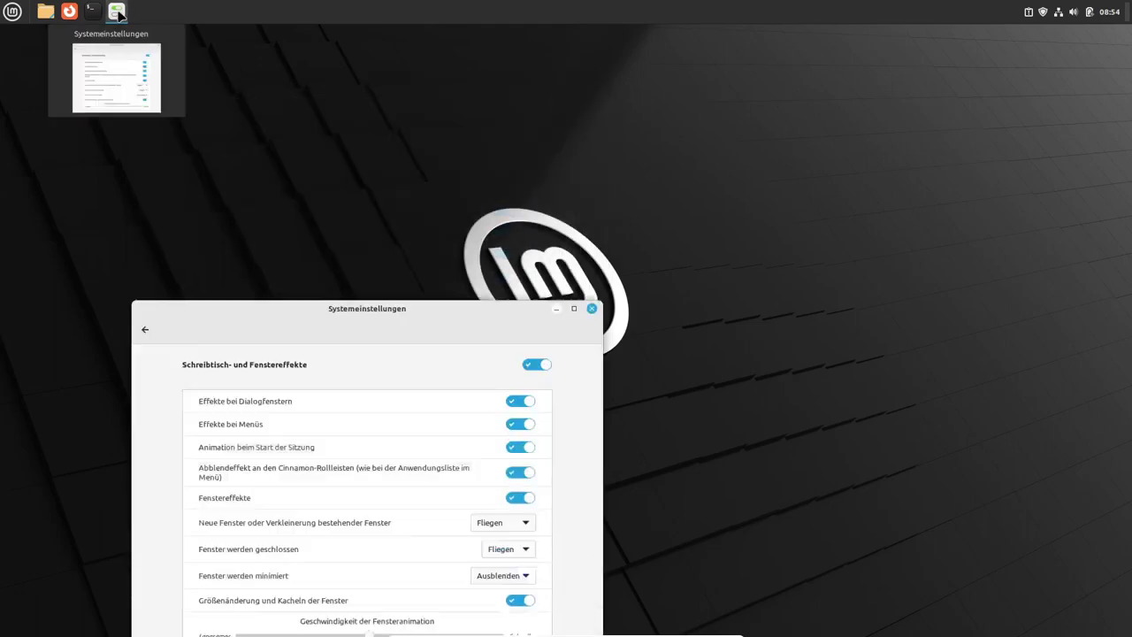
- Set the effect for new windows to Verschieben and the animation speed to slowest, checking it by minimizing and restoring the window
click(525, 303)
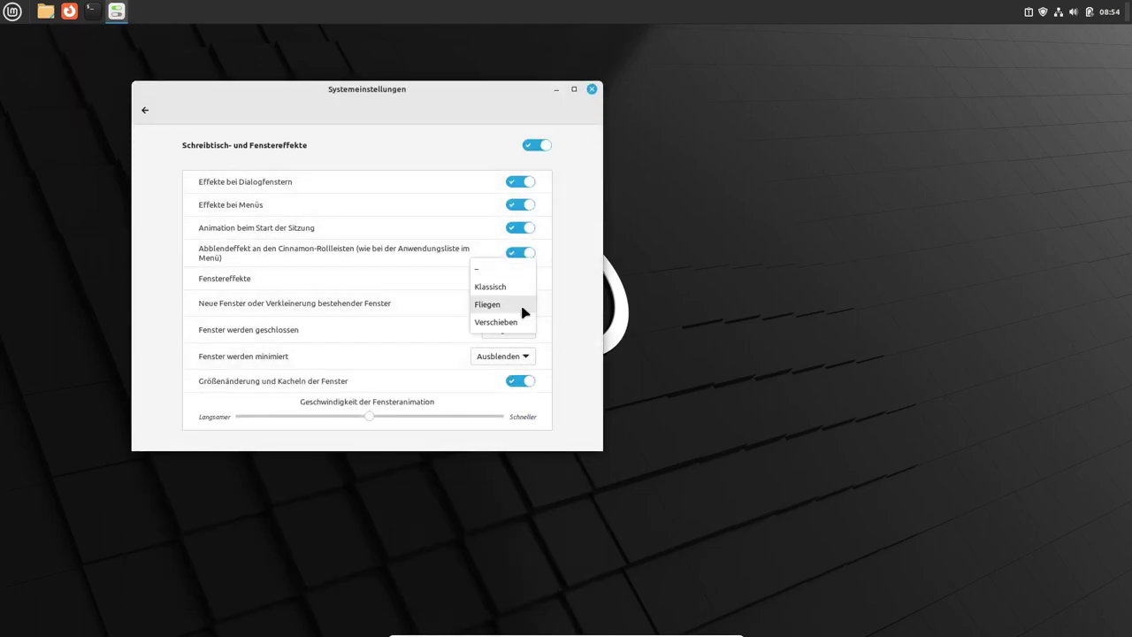
click(524, 323)
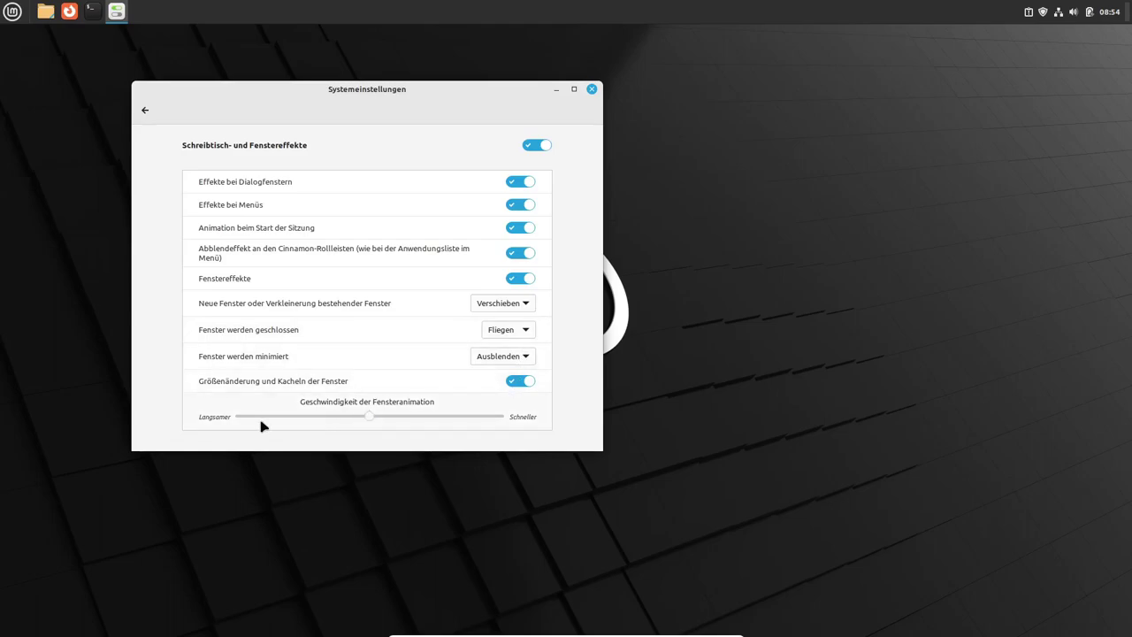
click(557, 90)
click(117, 12)
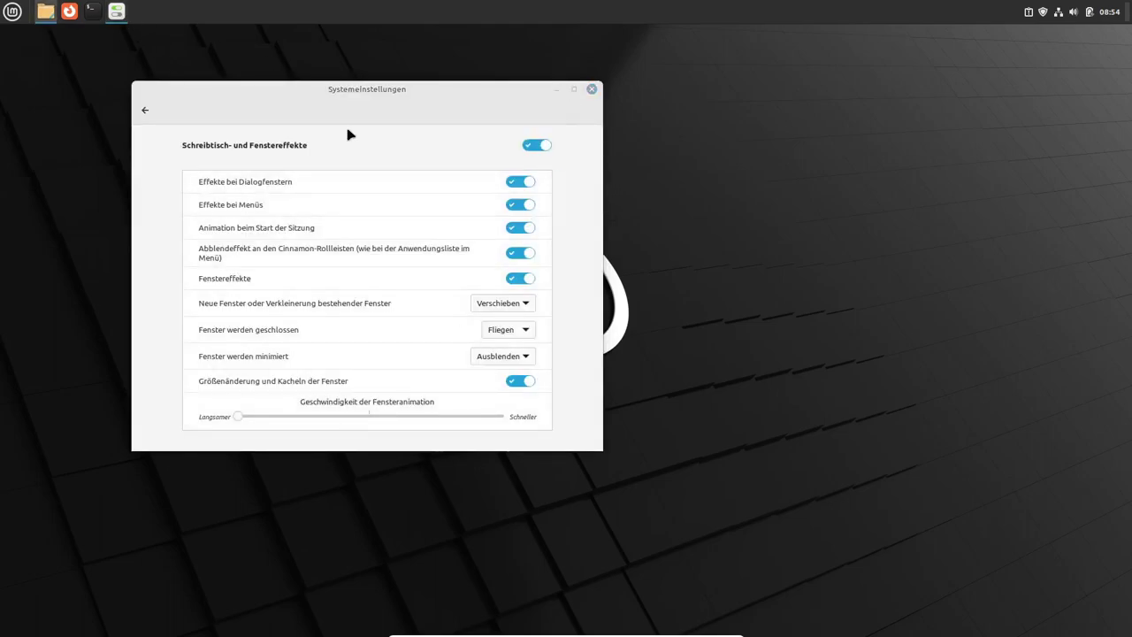
- Open the Hintergrundbilder settings and try two dark wallpapers by Sele from the Linux Mint collection
click(147, 111)
click(265, 176)
click(525, 174)
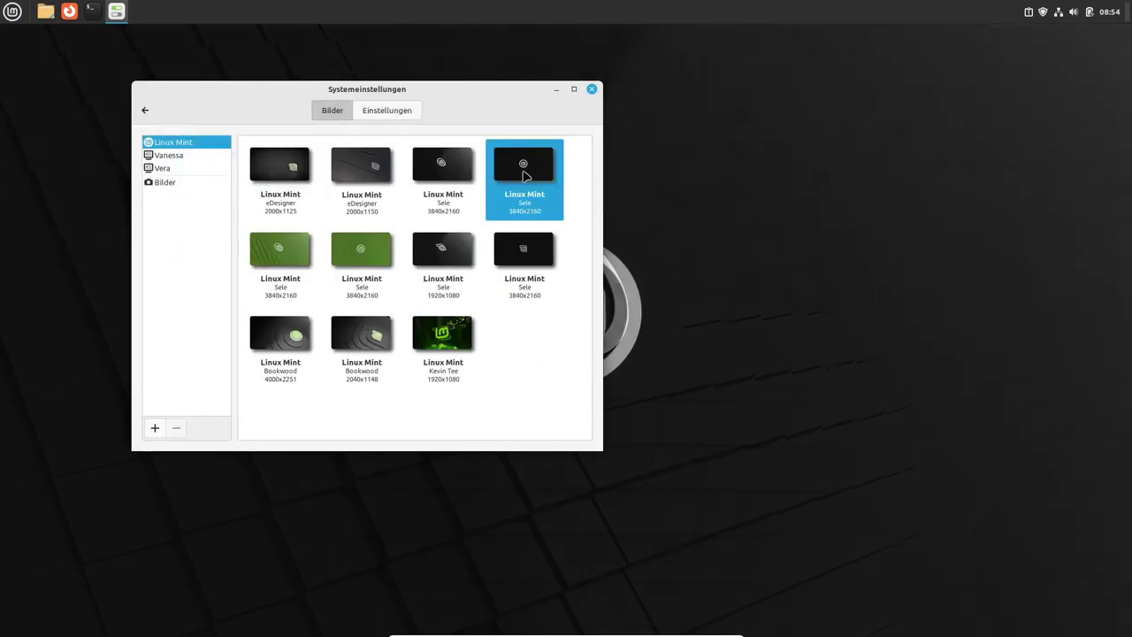
click(443, 257)
- Try out wallpapers from the Vanessa and Vera collections
click(168, 154)
click(442, 252)
scroll(442, 252, down, 1)
click(161, 168)
scroll(496, 364, down, 5)
click(279, 287)
- Set the Orketal wallpaper from the Vanessa collection as the desktop background
click(168, 155)
click(442, 287)
scroll(381, 361, up, 5)
click(361, 270)
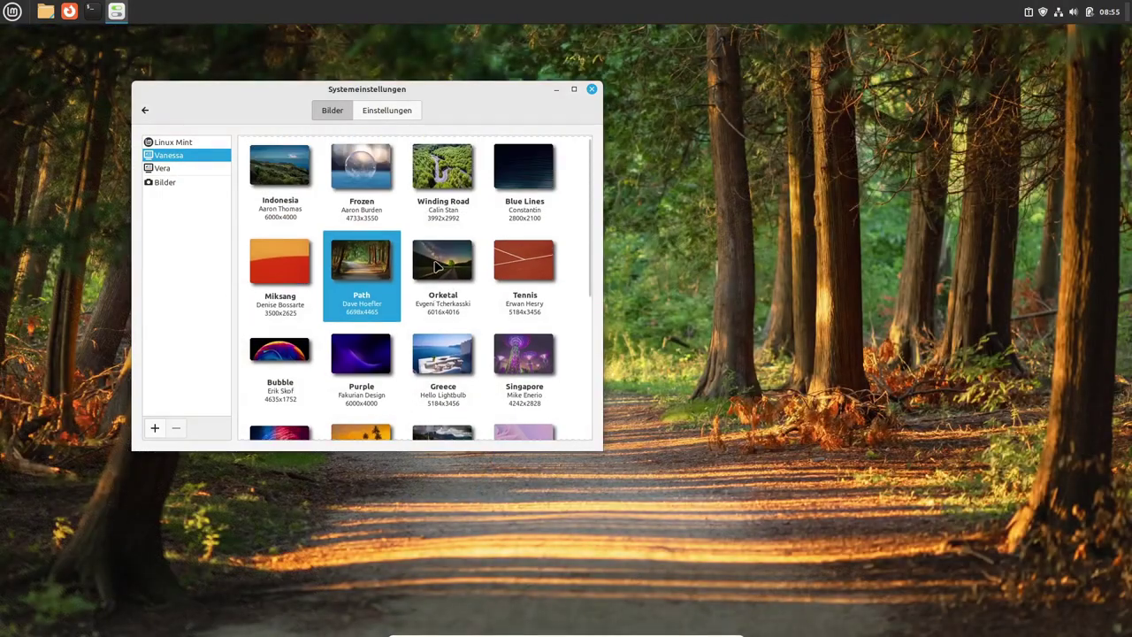
click(279, 177)
click(442, 265)
- Open the Themen settings and look through the downloadable themes, searching for "co" and browsing the full list
click(145, 110)
click(424, 177)
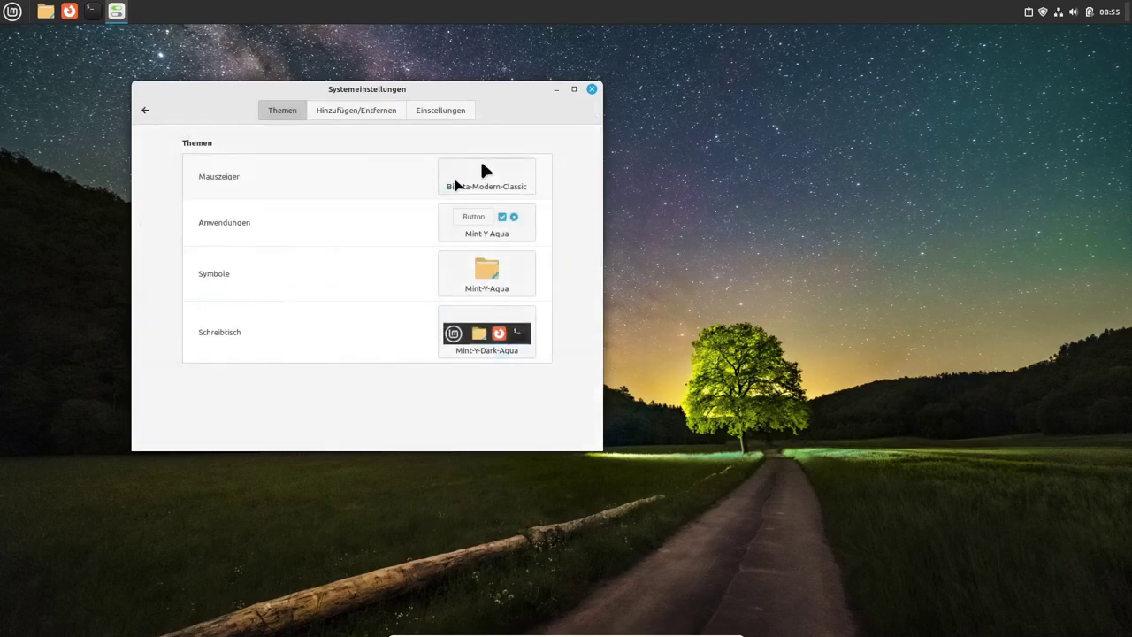
click(357, 110)
text(co)
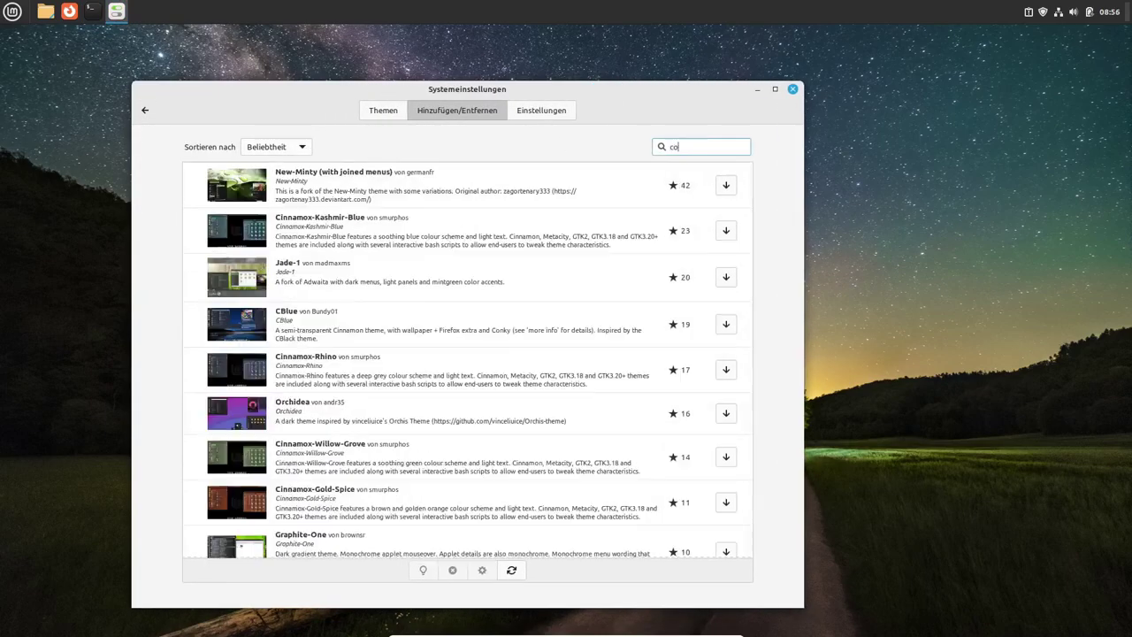
key(BackSpace)
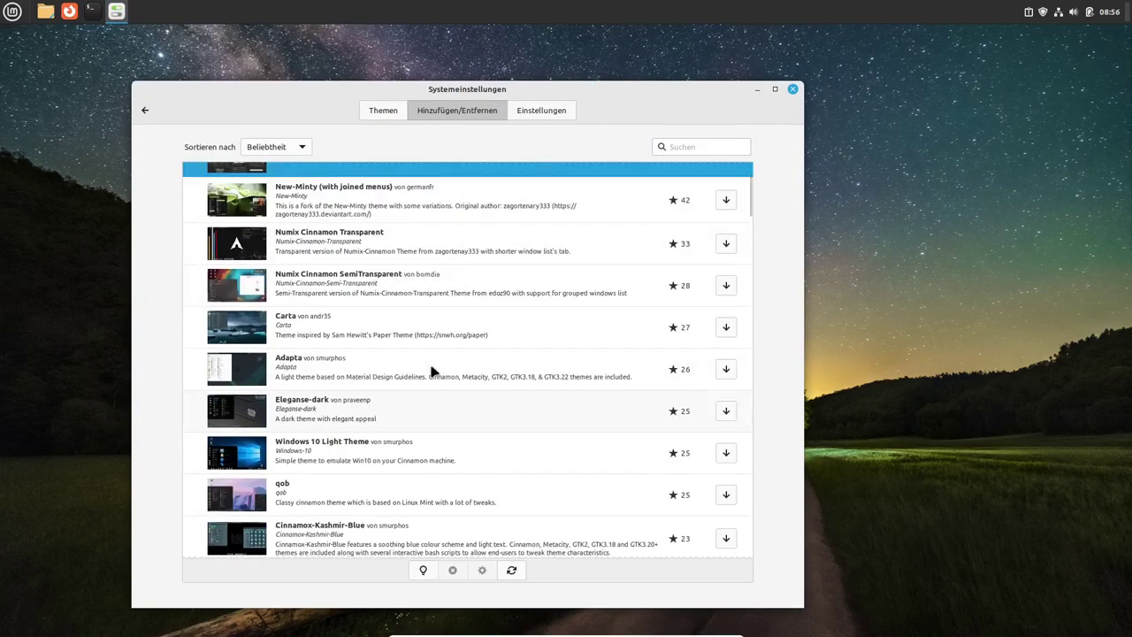
click(311, 184)
scroll(392, 362, down, 12)
- In the theme settings, enable the second option of the first group and the option directly above the scrollbar width
click(541, 111)
click(728, 192)
click(727, 291)
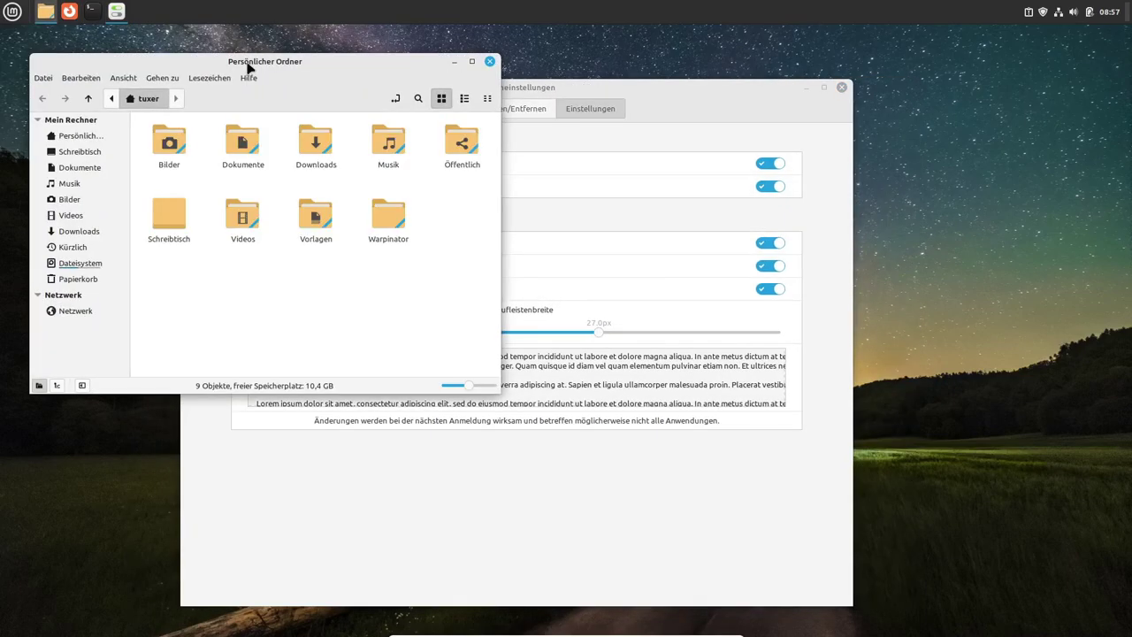
- Examine the personal folder in the file manager using the compact view, and close the window
drag(247, 68, 273, 94)
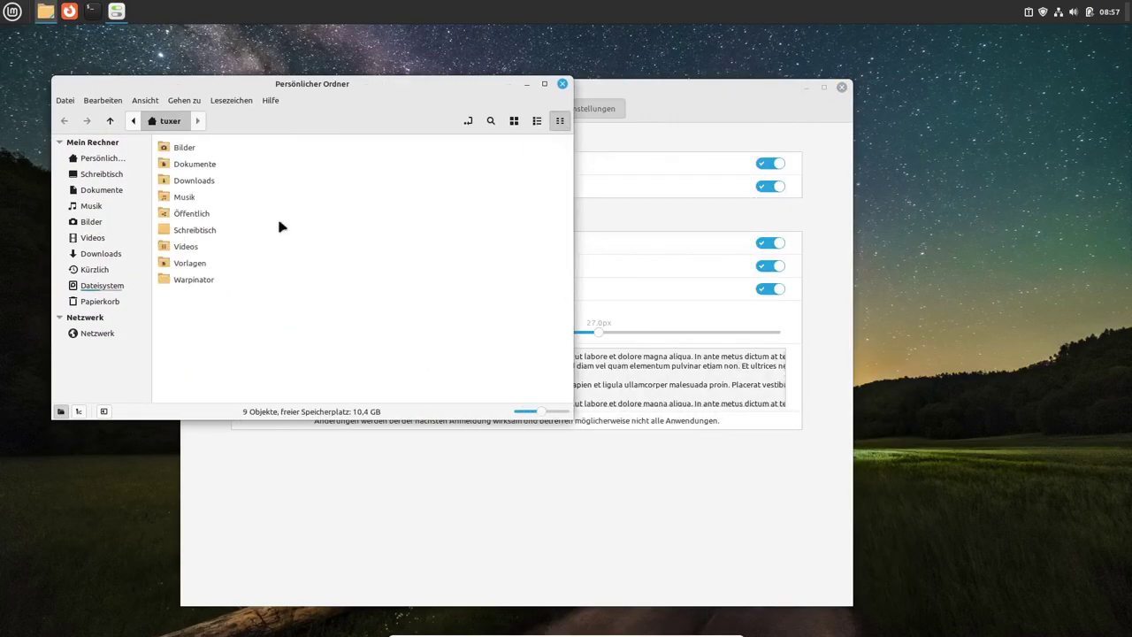
click(563, 84)
- Set the application theme to a dark variant with green accents
click(522, 112)
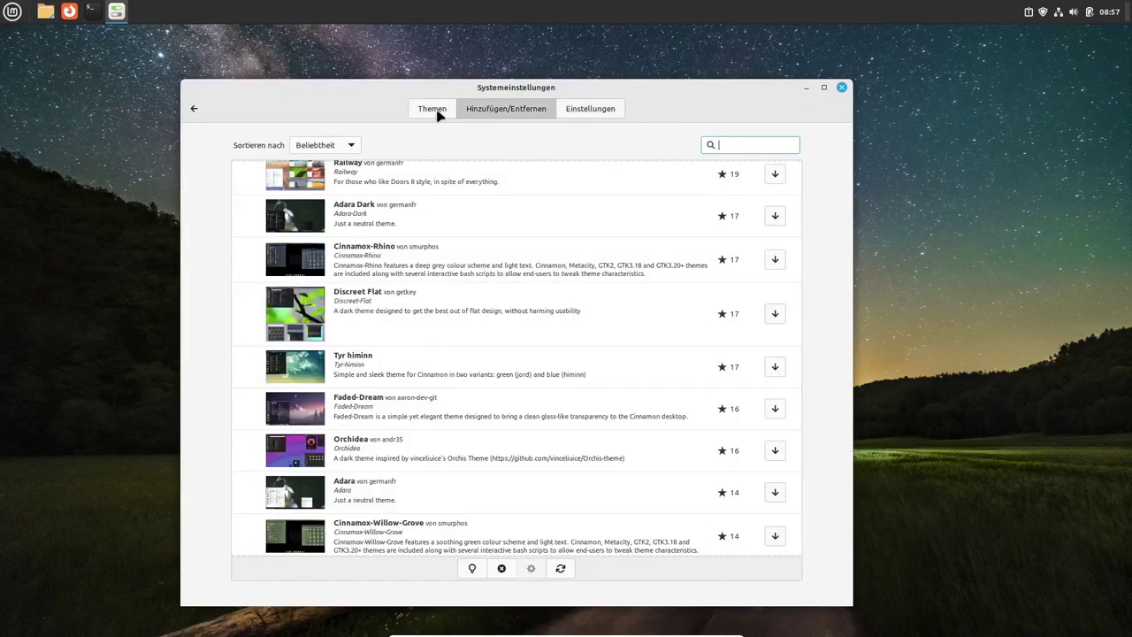
click(438, 114)
click(727, 222)
click(1071, 580)
- Try the Adapta-Nokto and cinnamon desktop themes after viewing the icon theme choices
click(812, 264)
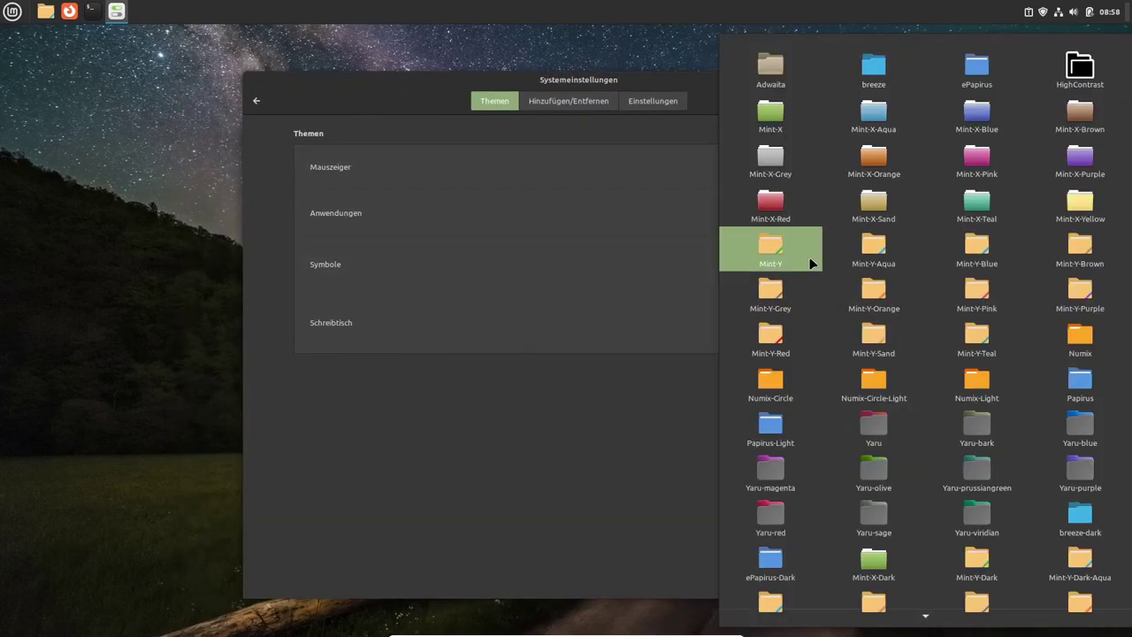
click(812, 322)
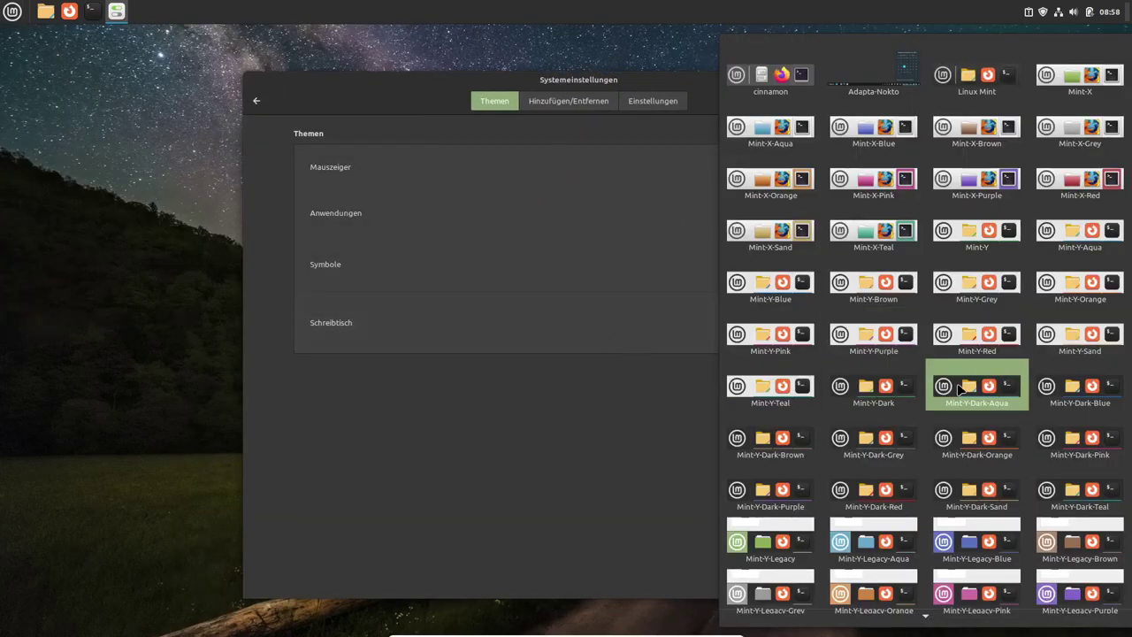
click(873, 73)
click(812, 322)
click(770, 74)
- Set the desktop theme to Linux Mint and browse the remaining desktop themes
click(796, 318)
click(976, 74)
click(812, 322)
scroll(918, 322, down, 5)
scroll(918, 323, up, 5)
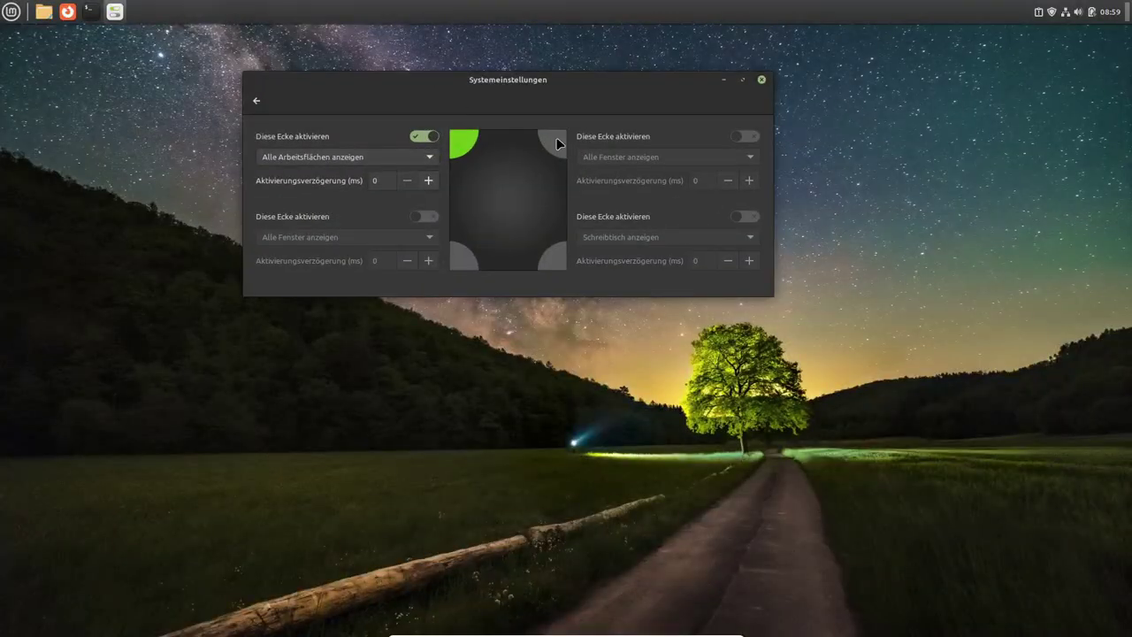
- Enable the upper-right active corner and test both upper corners with file manager and Firefox windows open
click(747, 138)
click(43, 12)
click(68, 12)
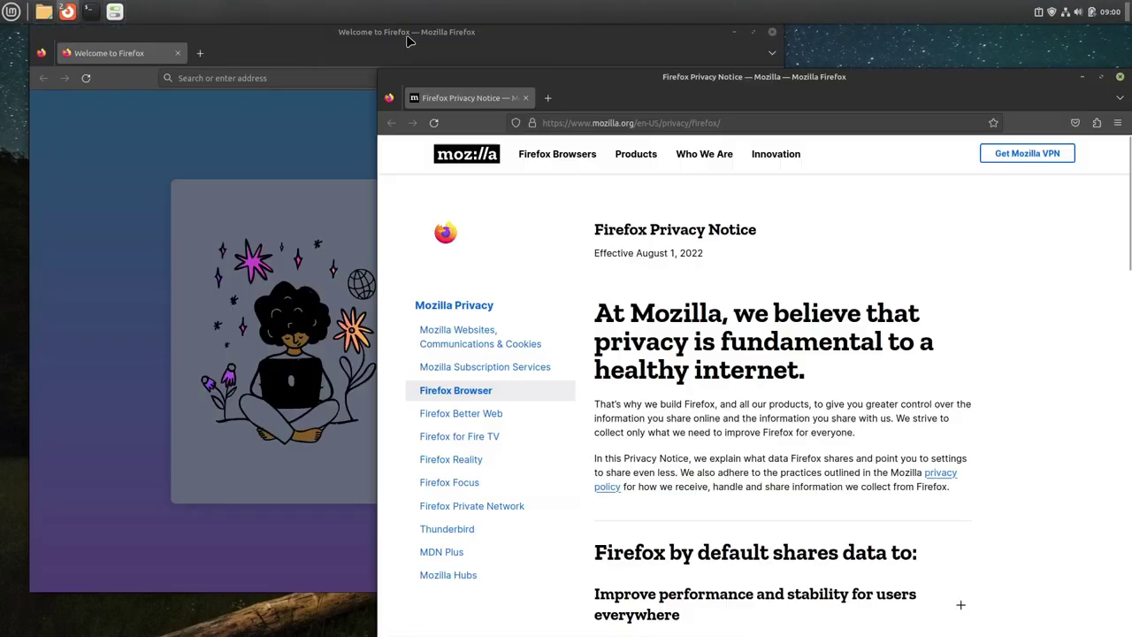
mouse_move(1130, 5)
mouse_move(2, 2)
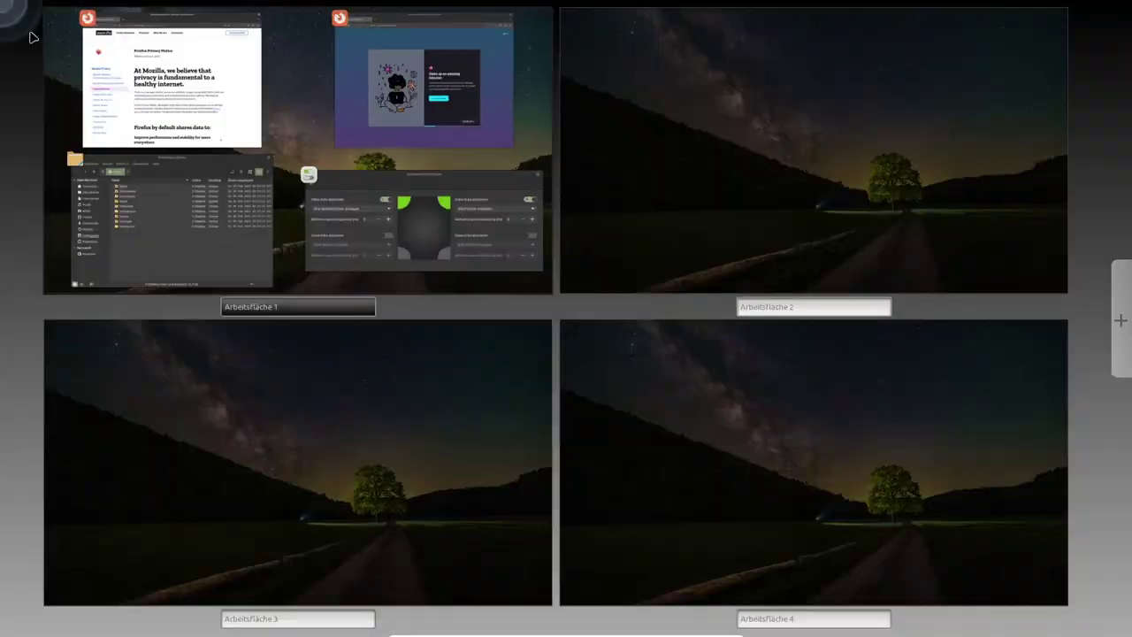
- Try activating the lower-left and lower-right corners, test the show-desktop corner, and disable them again
click(454, 215)
click(424, 216)
click(424, 216)
click(745, 216)
mouse_move(1130, 634)
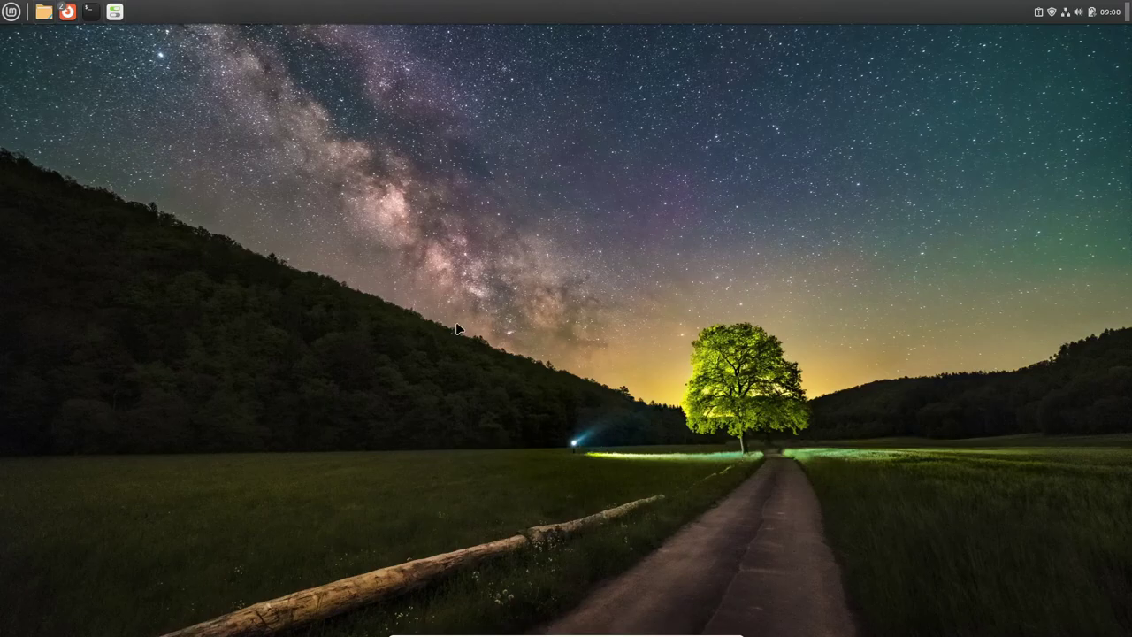
click(746, 216)
- Return from the workspace overview to an open window and close the system settings
mouse_move(3, 3)
click(248, 141)
click(766, 78)
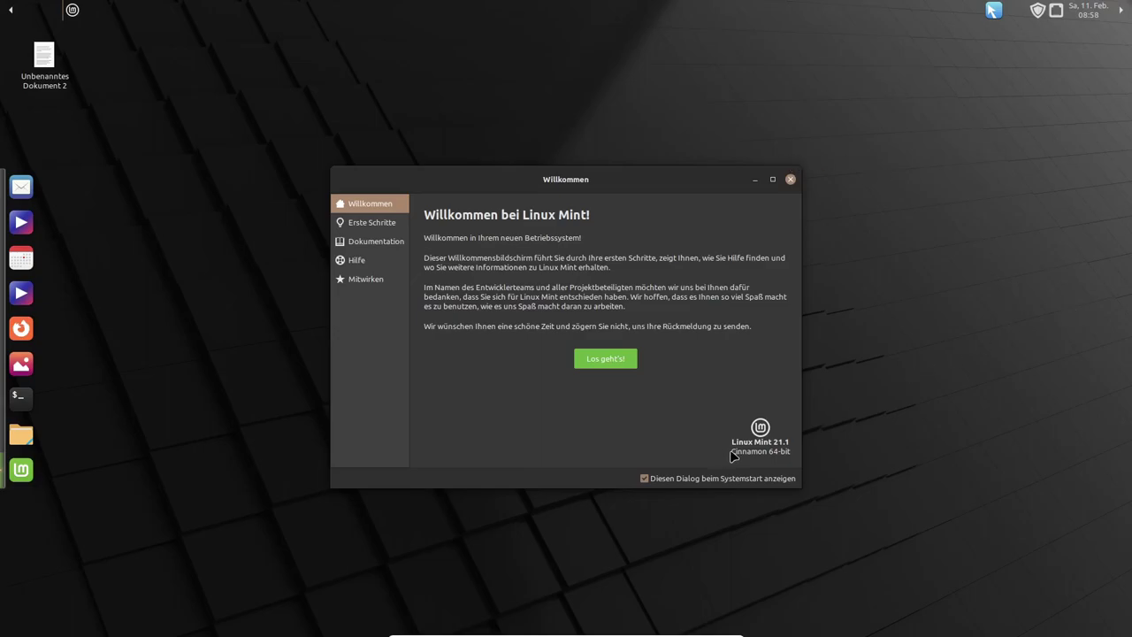
- Move the welcome window around the desktop to show the wobbly window effect and close it
drag(571, 183, 496, 198)
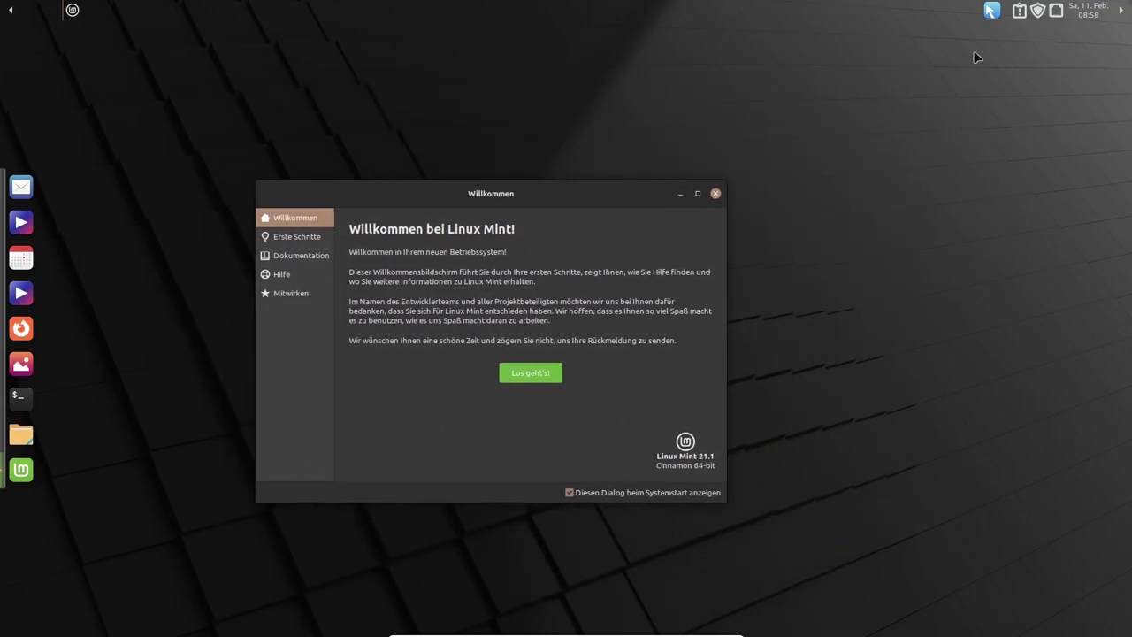
click(994, 13)
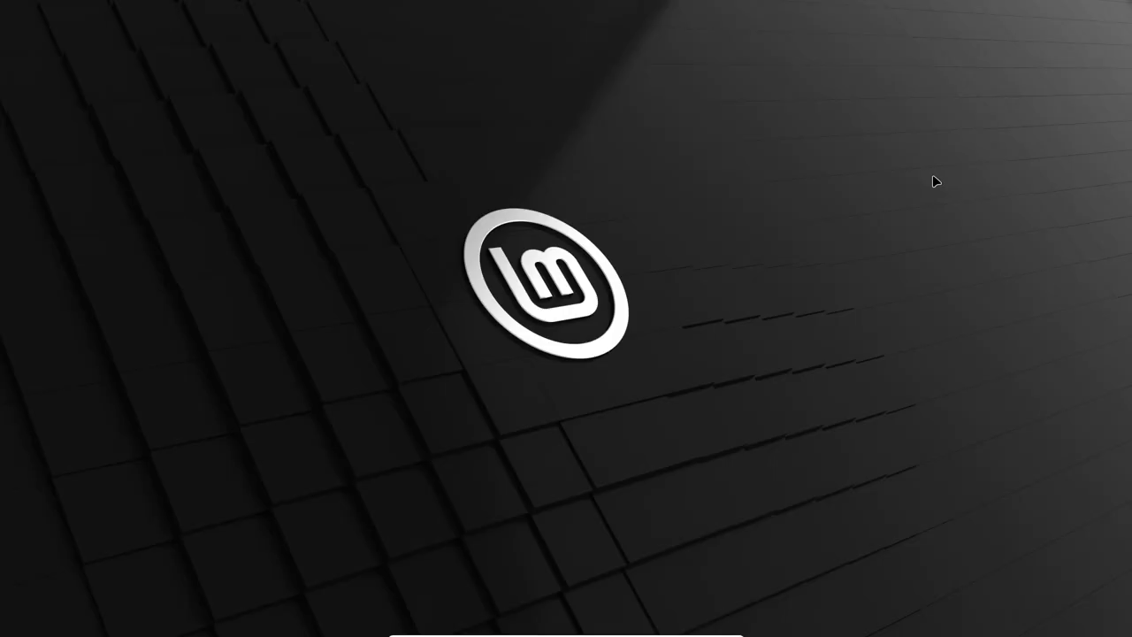
drag(480, 195, 451, 180)
key(ctrl+alt)
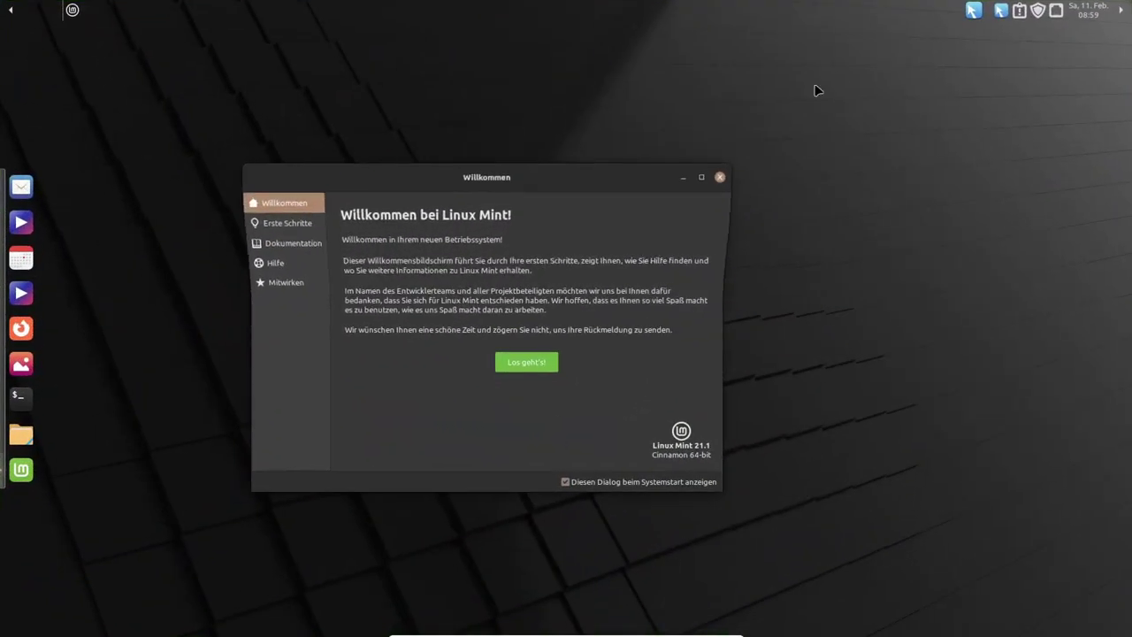
click(719, 177)
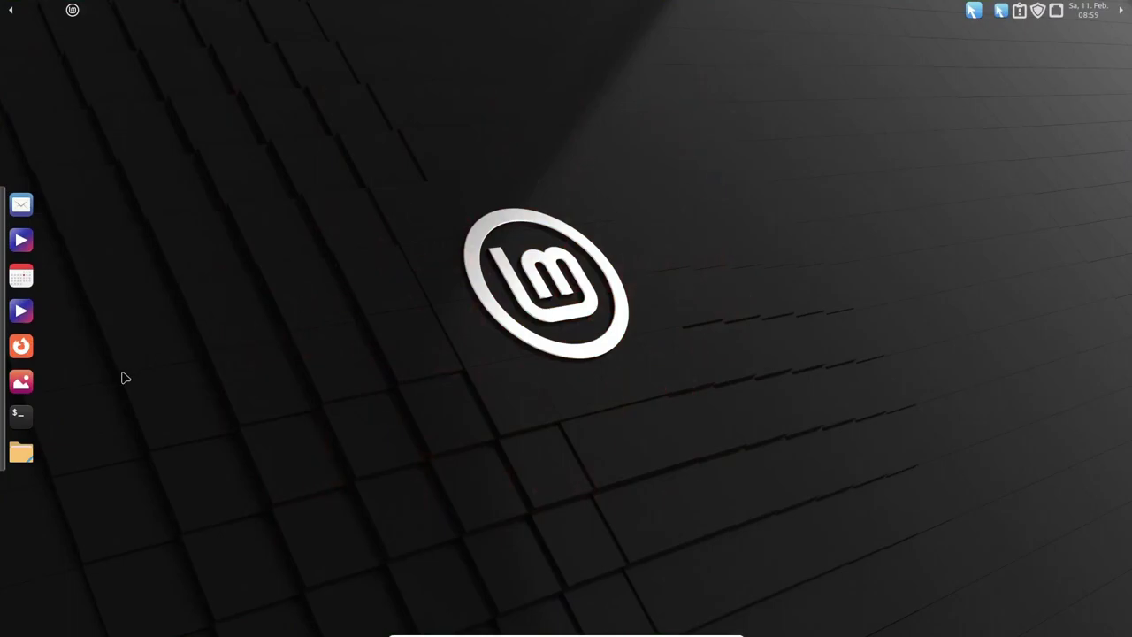
- Show the window effects by launching Thunderbird, the file manager and a terminal, and move the terminal window slightly
click(26, 205)
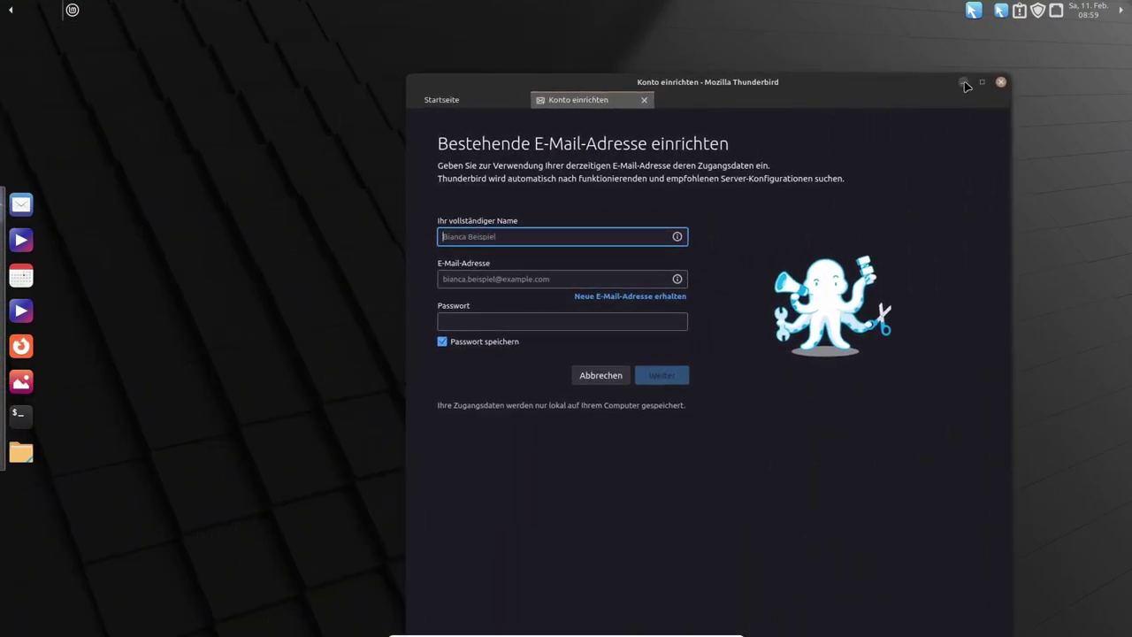
click(21, 452)
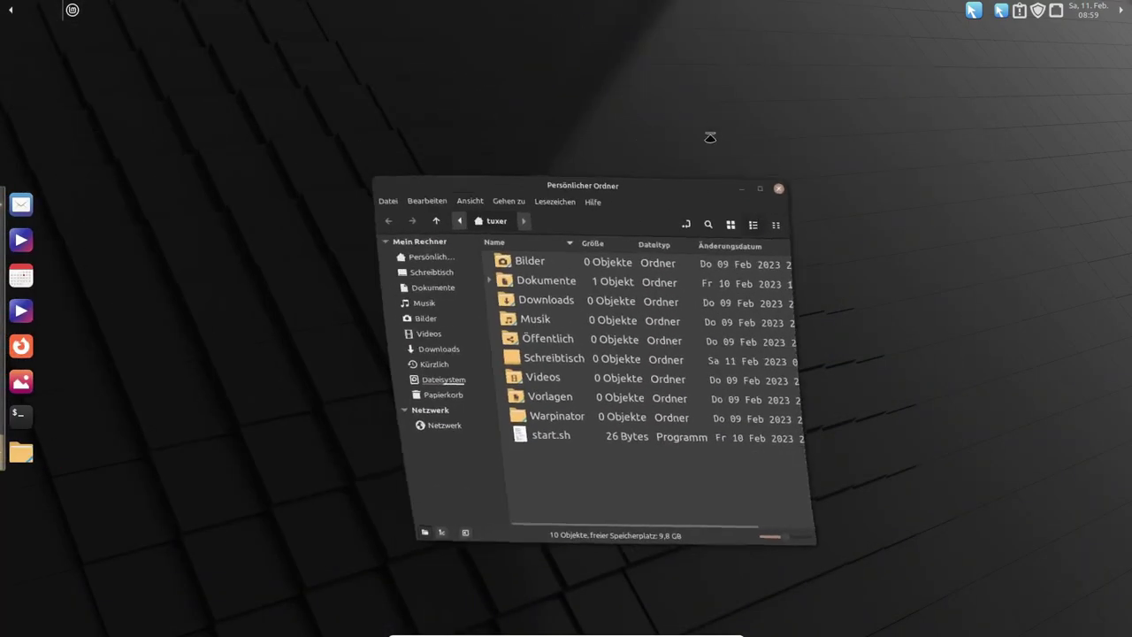
click(810, 186)
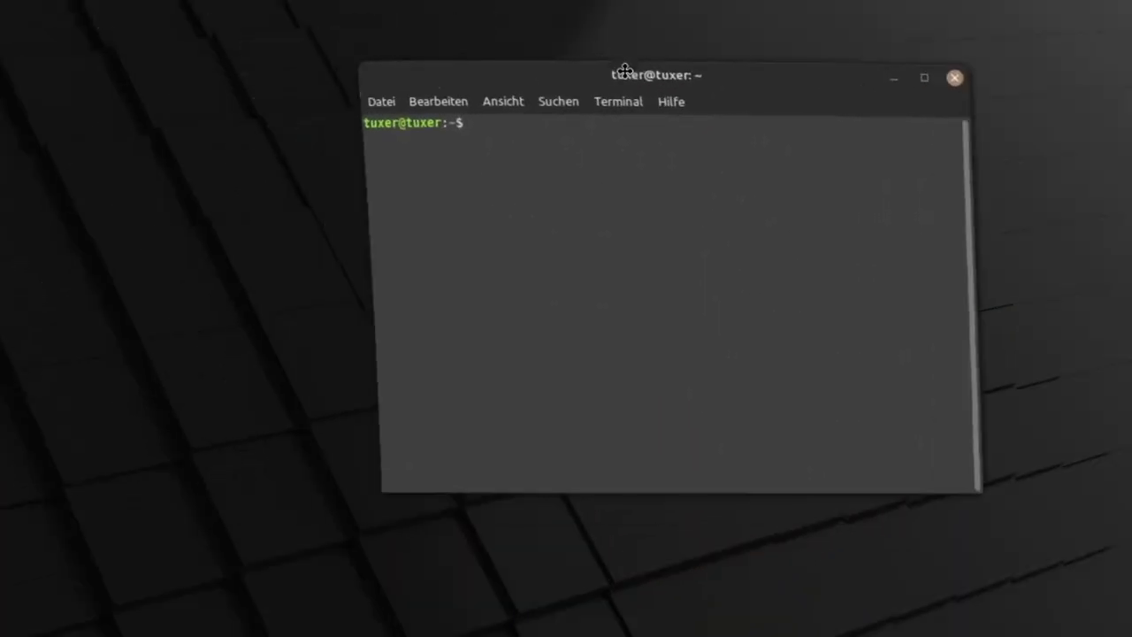
drag(624, 69, 627, 76)
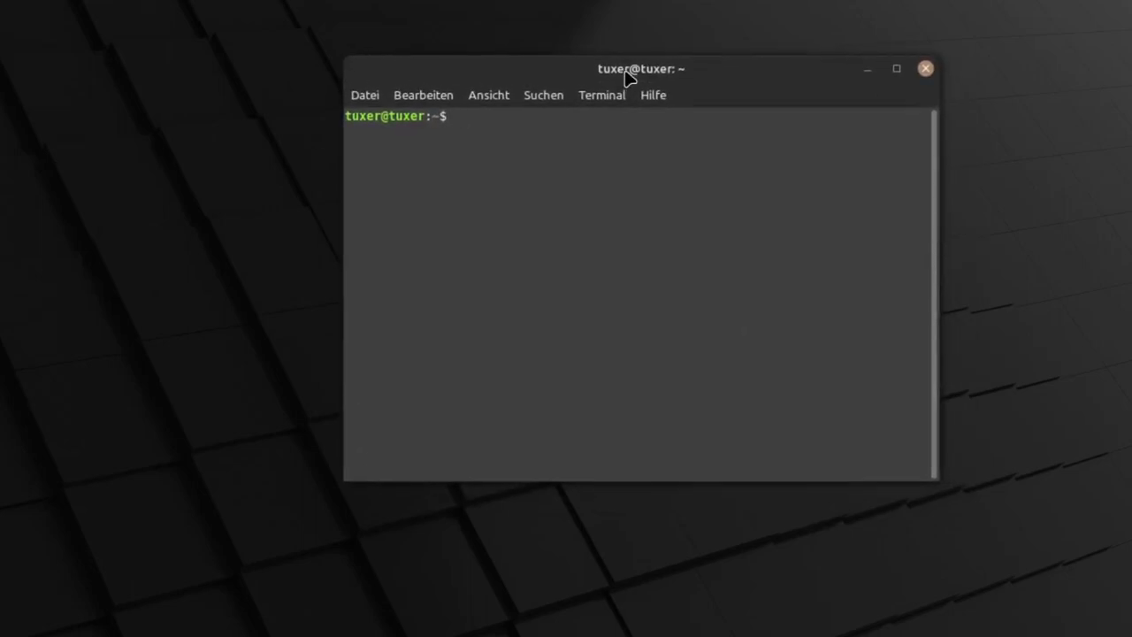
- Query the kernel and distribution details in the terminal with uname -a and lsb_release -a
key(Return)
key(Return)
key(Return)
text(lsb_release -a)
key(Return)
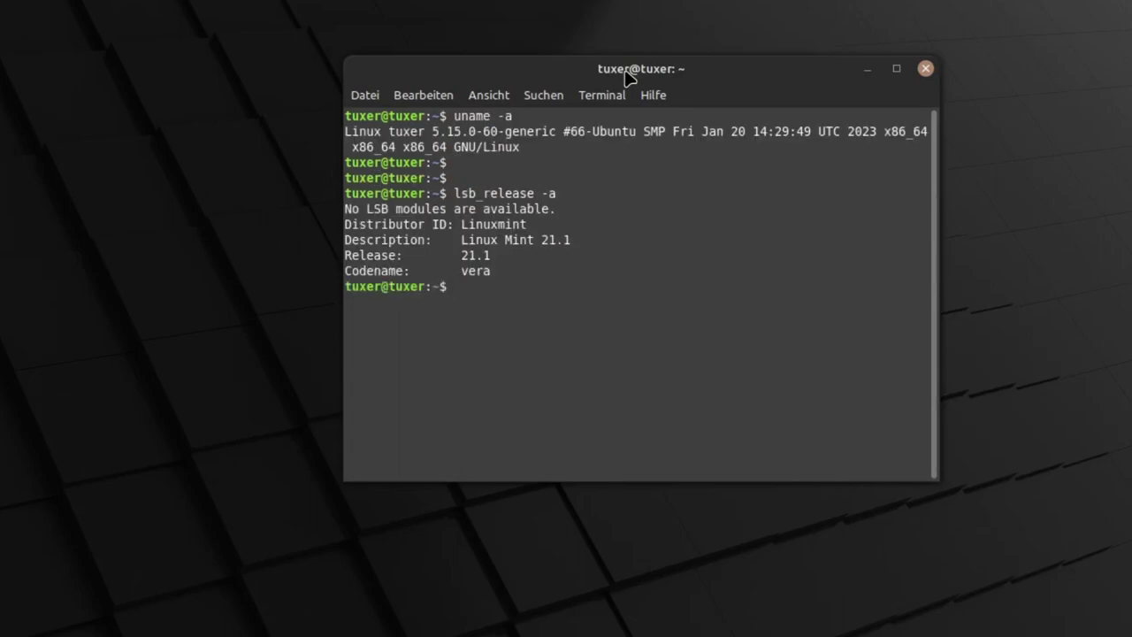
- Highlight the description and codename values in the lsb_release output, and clear the terminal
drag(459, 240, 590, 239)
click(478, 240)
drag(463, 240, 574, 240)
click(475, 290)
drag(498, 273, 456, 267)
click(463, 303)
key(ctrl+l)
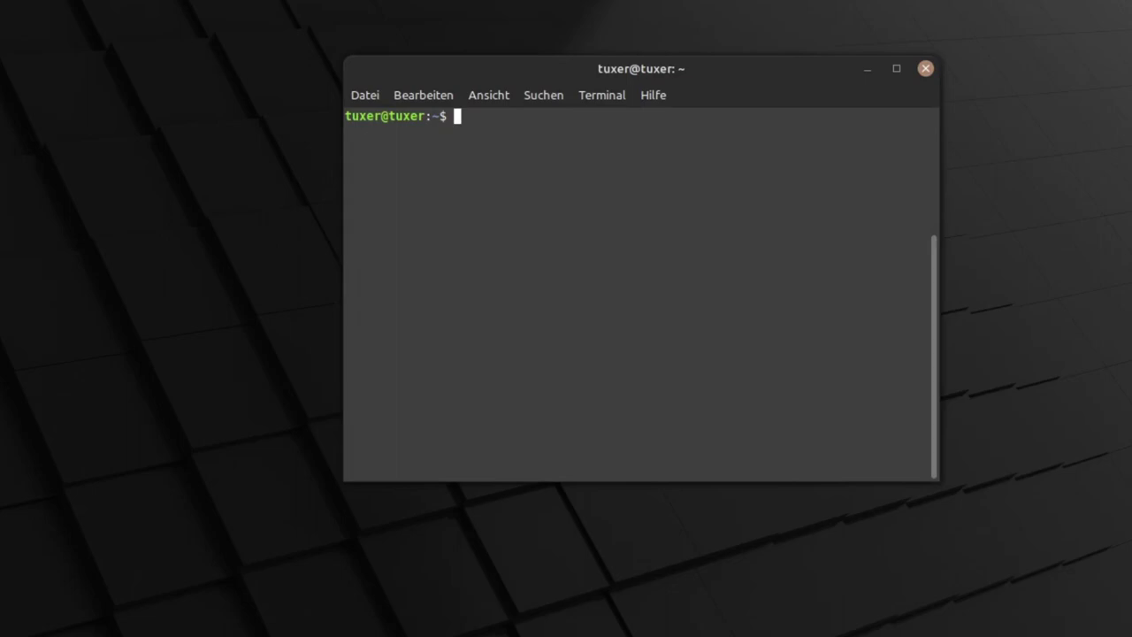
- Run neofetch, highlight the desktop environment entry in its output, and close the terminal
text(neofetch)
key(Return)
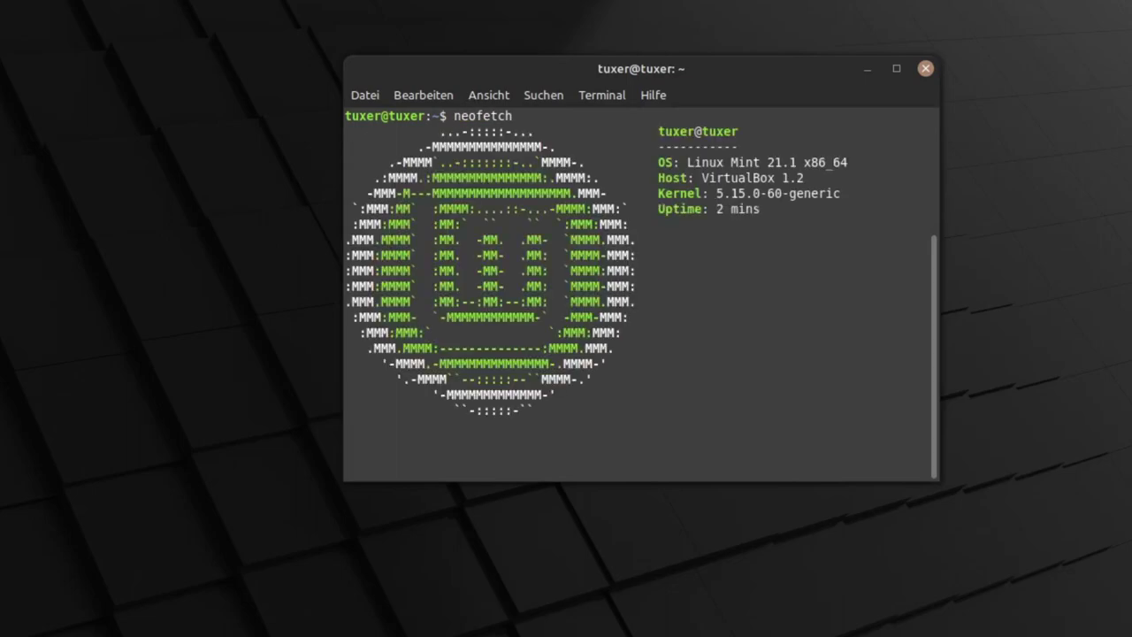
drag(687, 271, 784, 270)
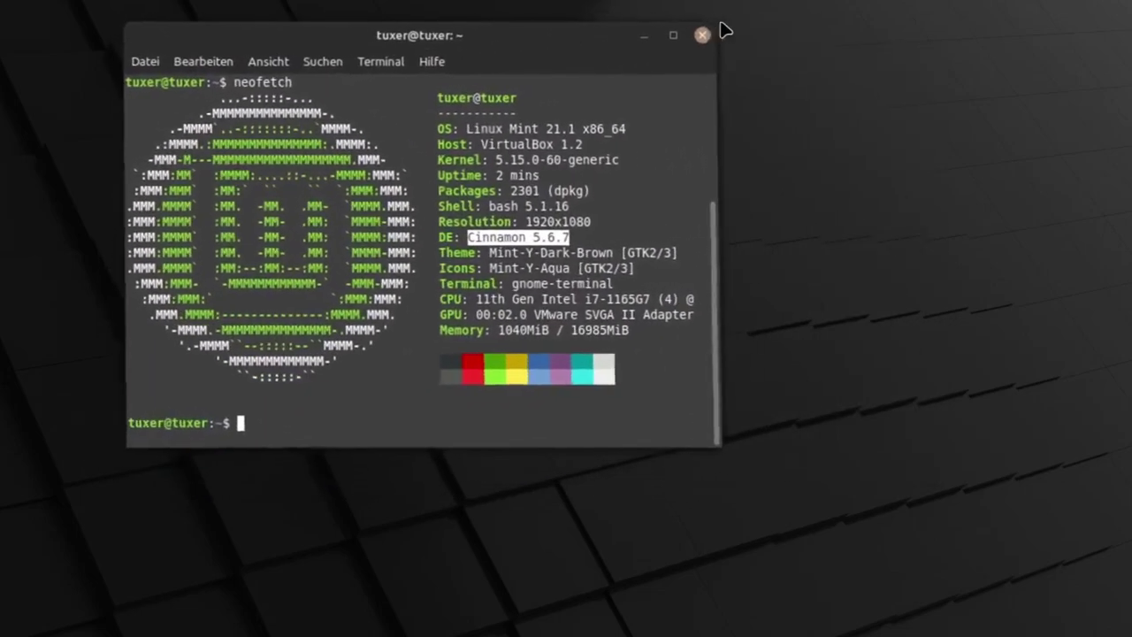
click(703, 35)
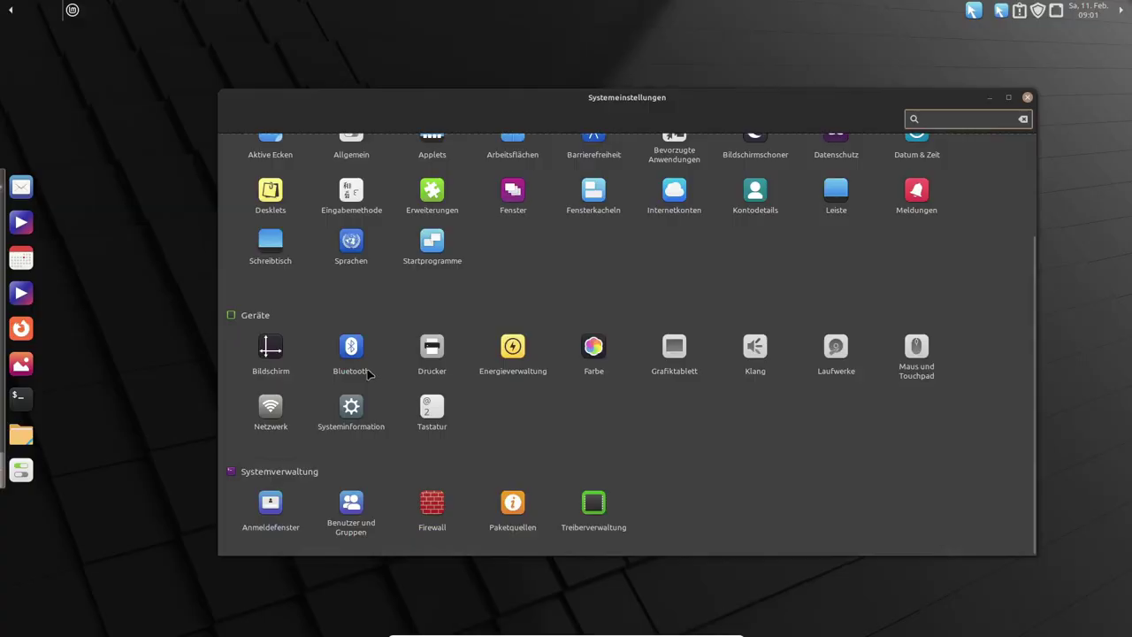
- View the system information in the system settings and highlight the operating system entry
click(354, 404)
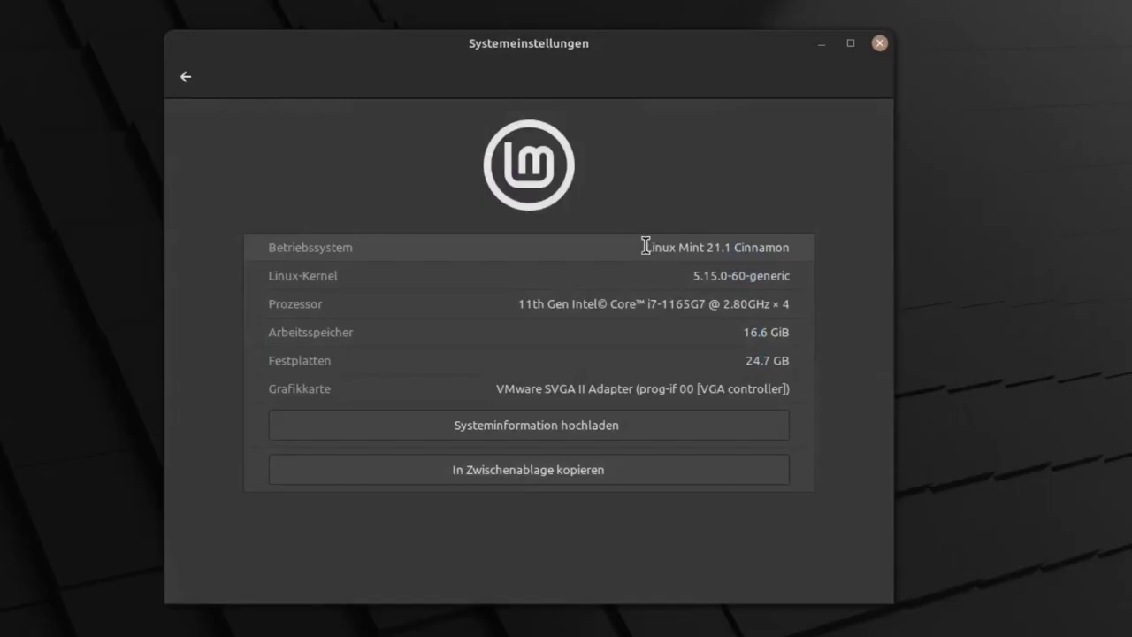
drag(529, 229, 628, 228)
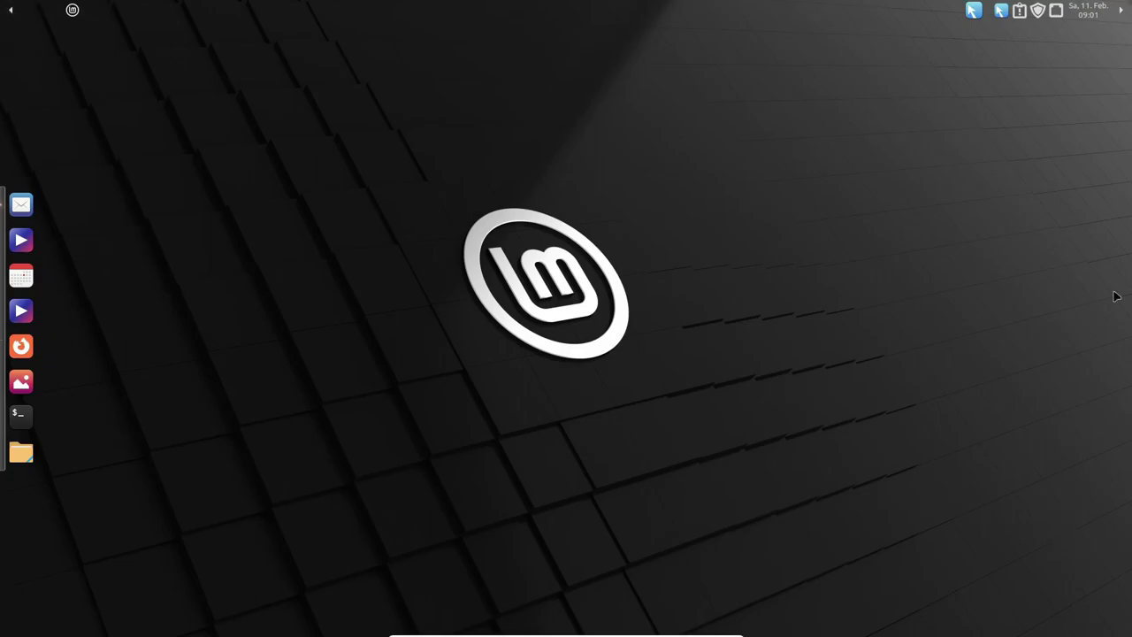
- Collapse and restore the desktop panel, and move the image window from the first workspace to the fourth in the overview
click(12, 10)
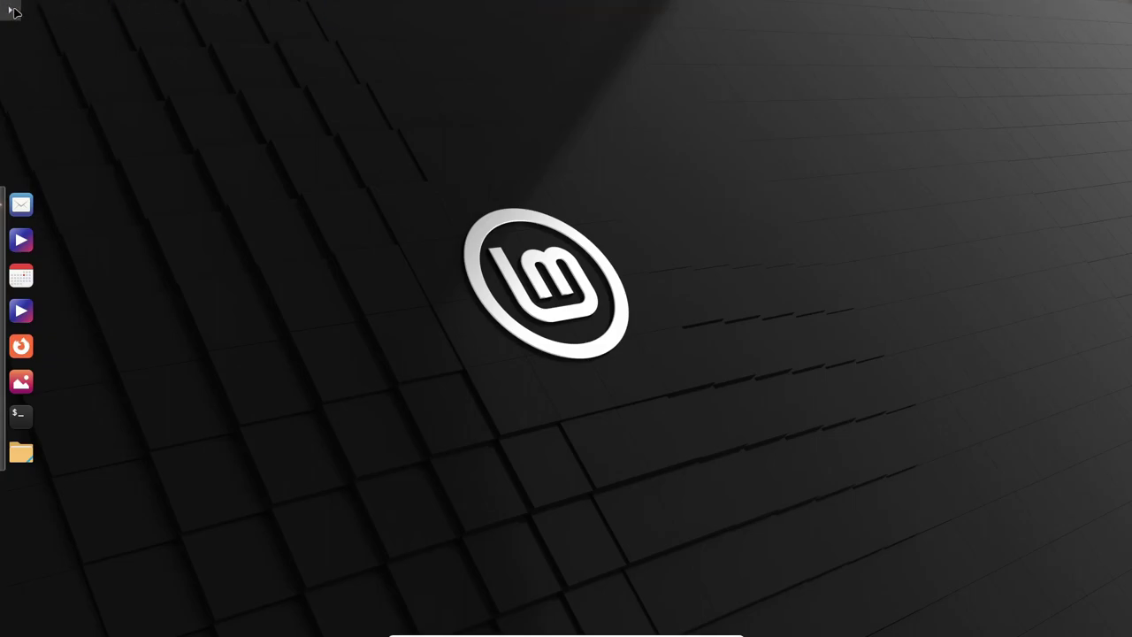
click(11, 10)
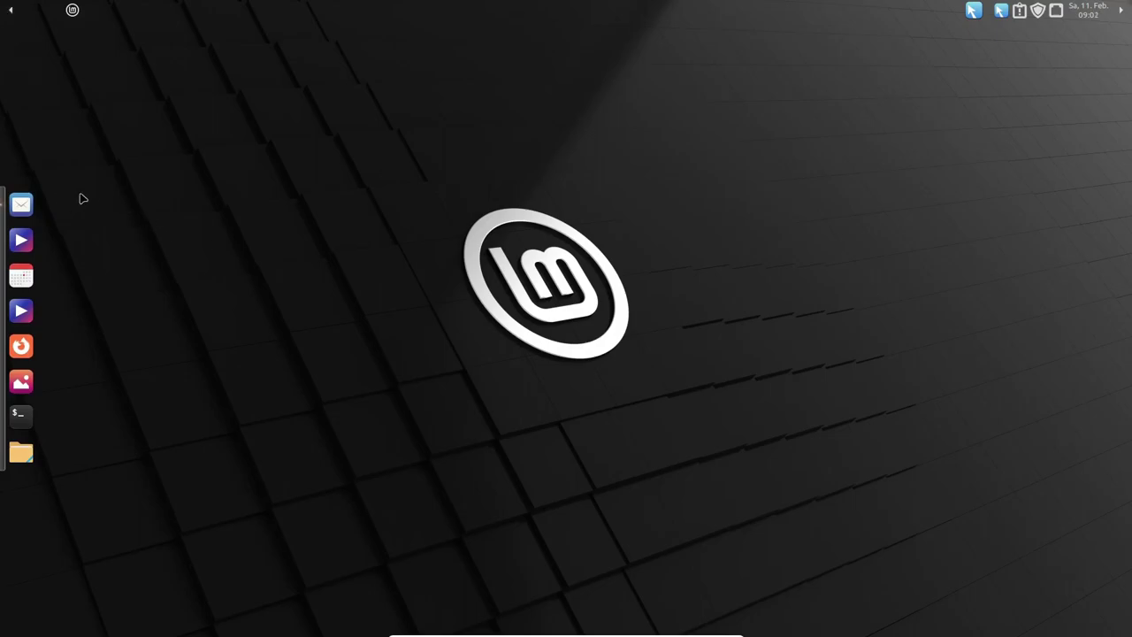
click(23, 466)
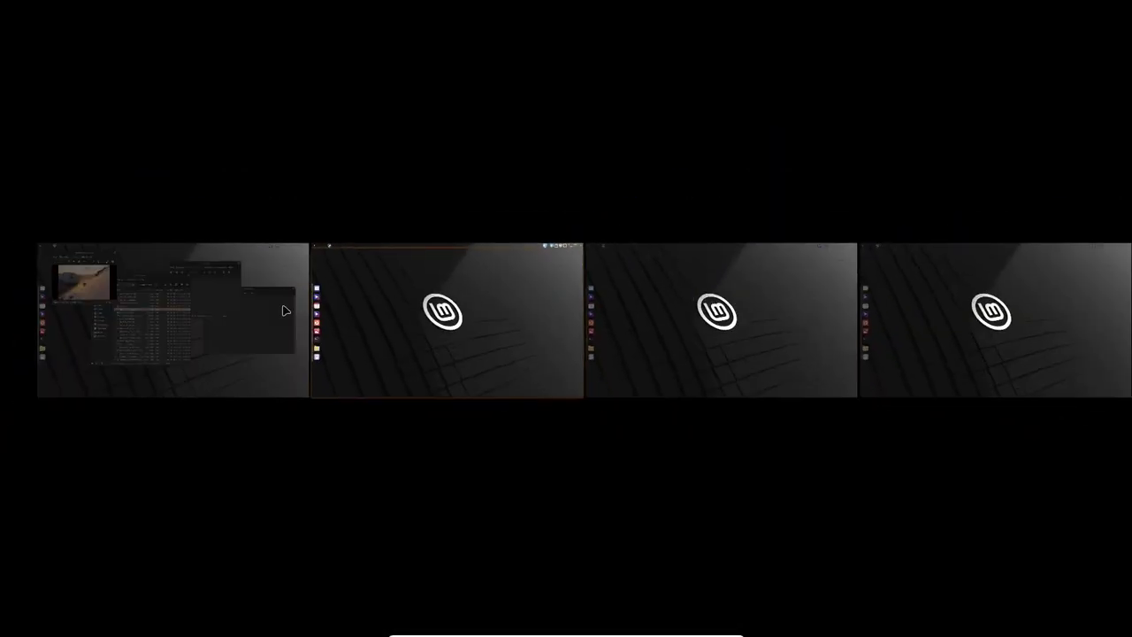
drag(87, 259, 1004, 297)
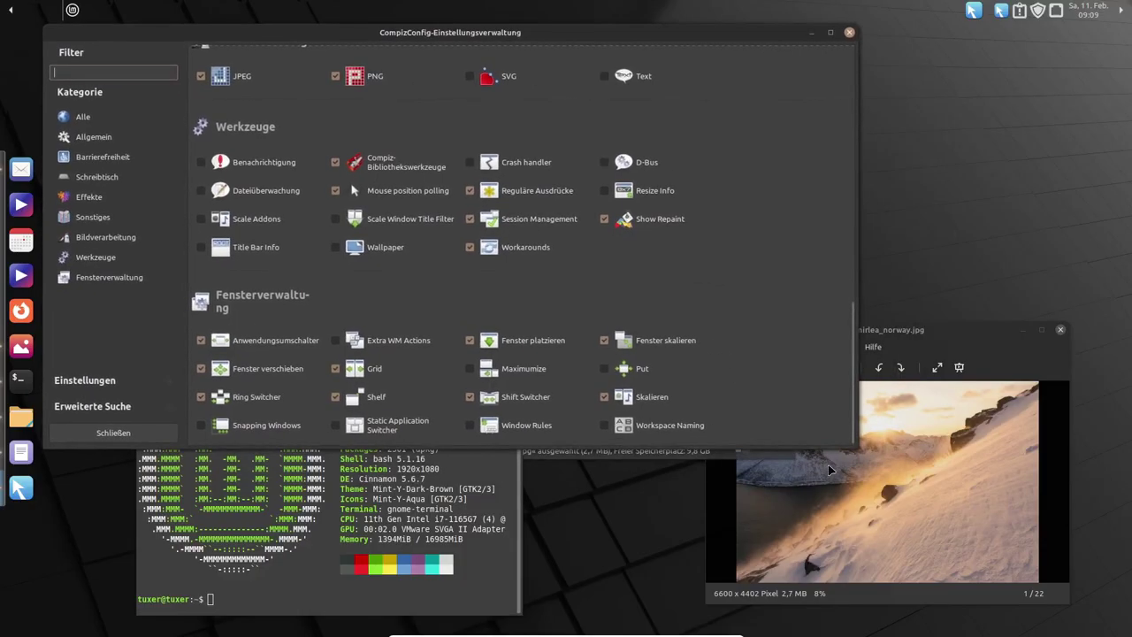
- Enlarge the CompizConfig settings window, look through its plugin categories, and close it
drag(857, 447, 1015, 531)
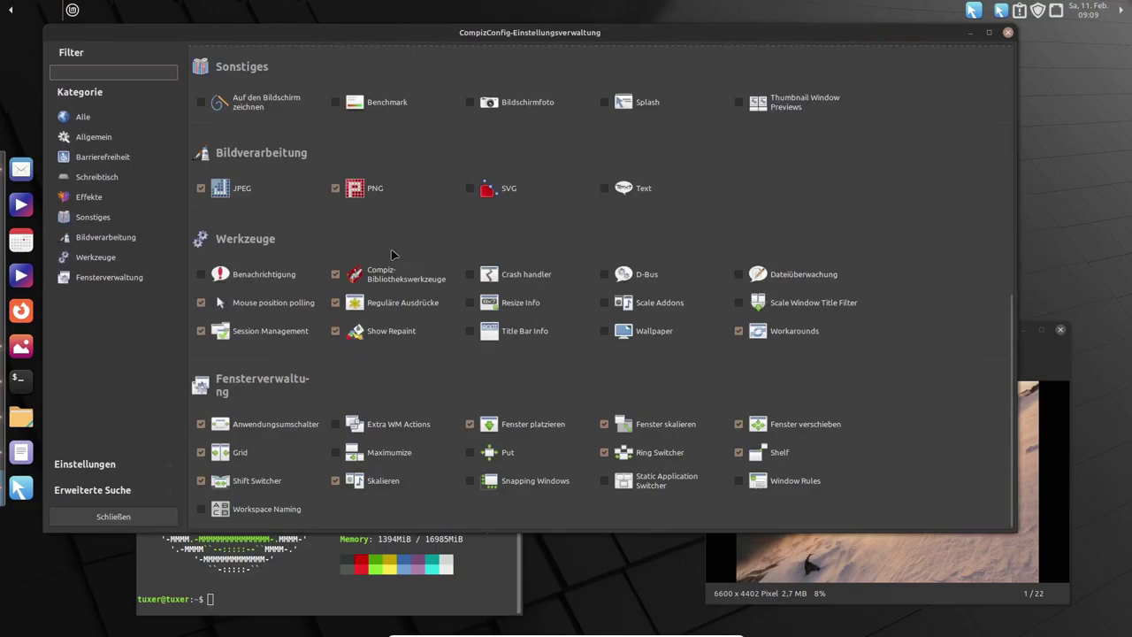
drag(718, 528, 717, 586)
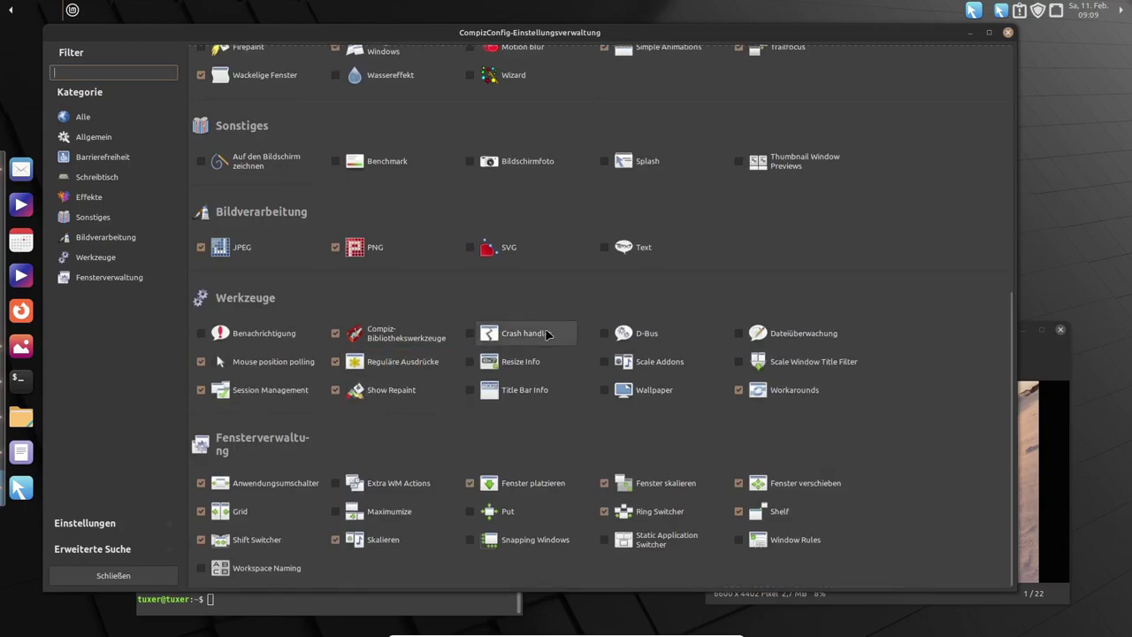
scroll(682, 296, up, 5)
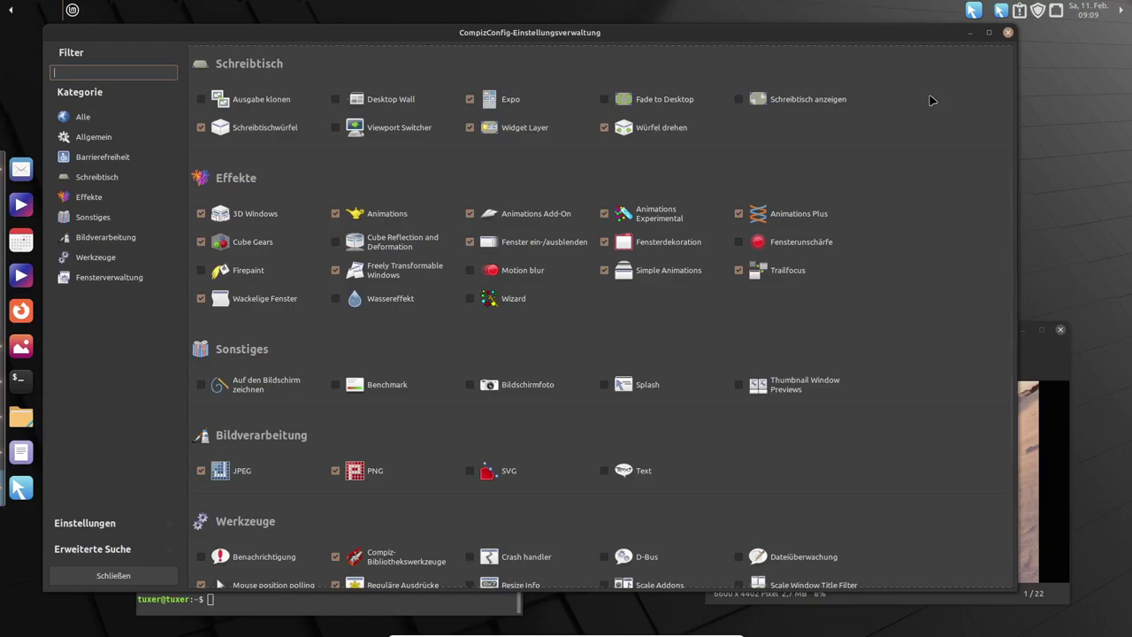
click(1007, 31)
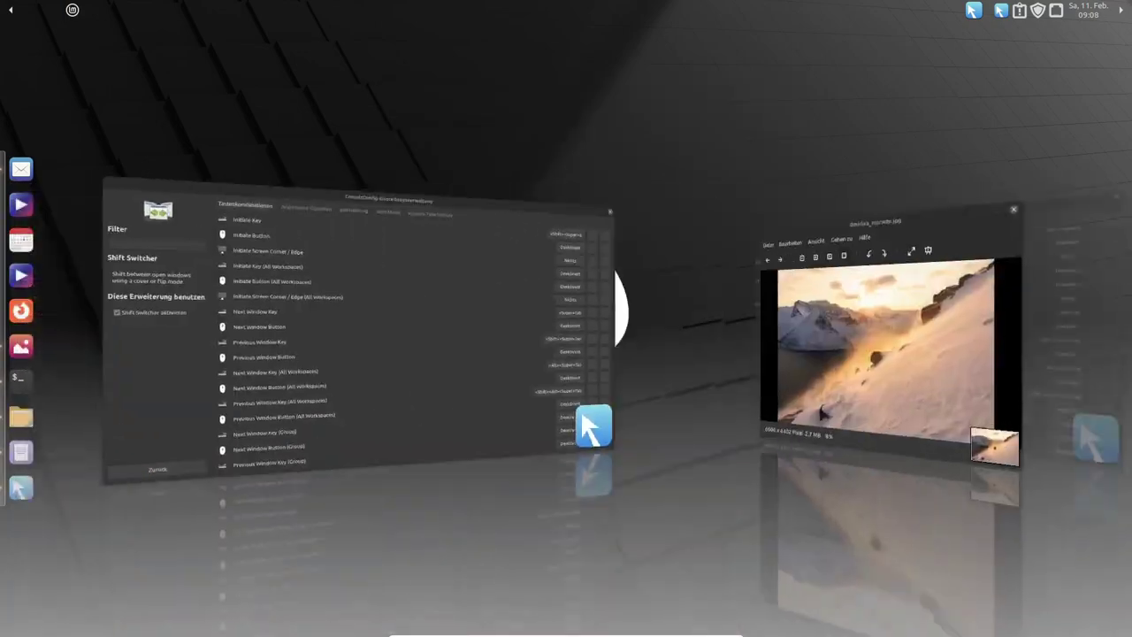
- Cycle forward and backward through the windows with the Shift Switcher
key(super+Tab)
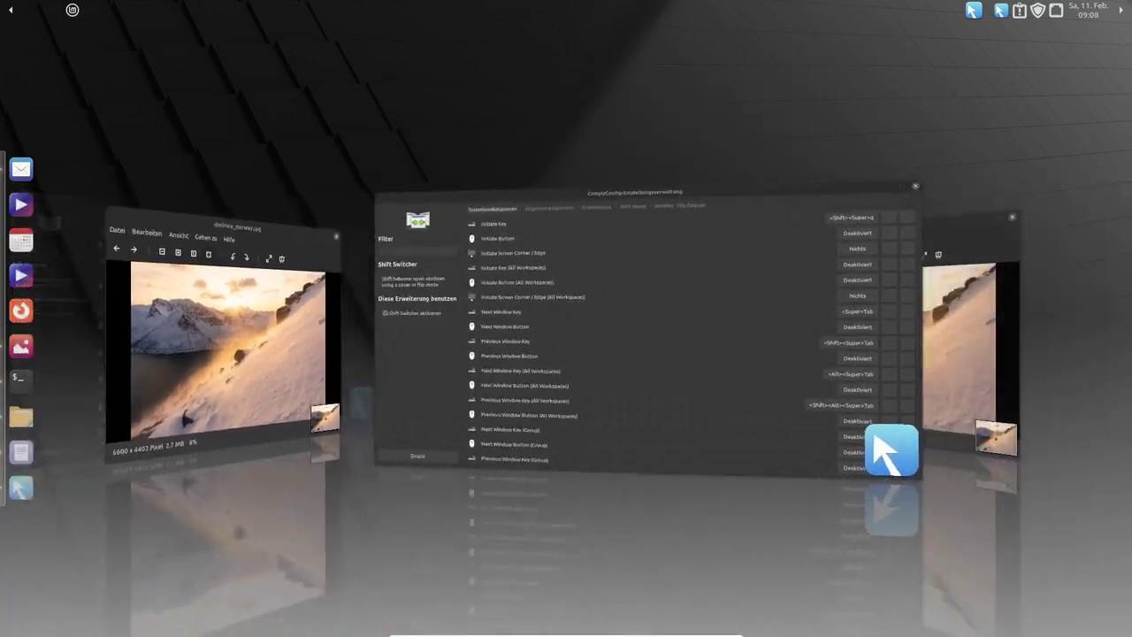
key(shift+super+Tab)
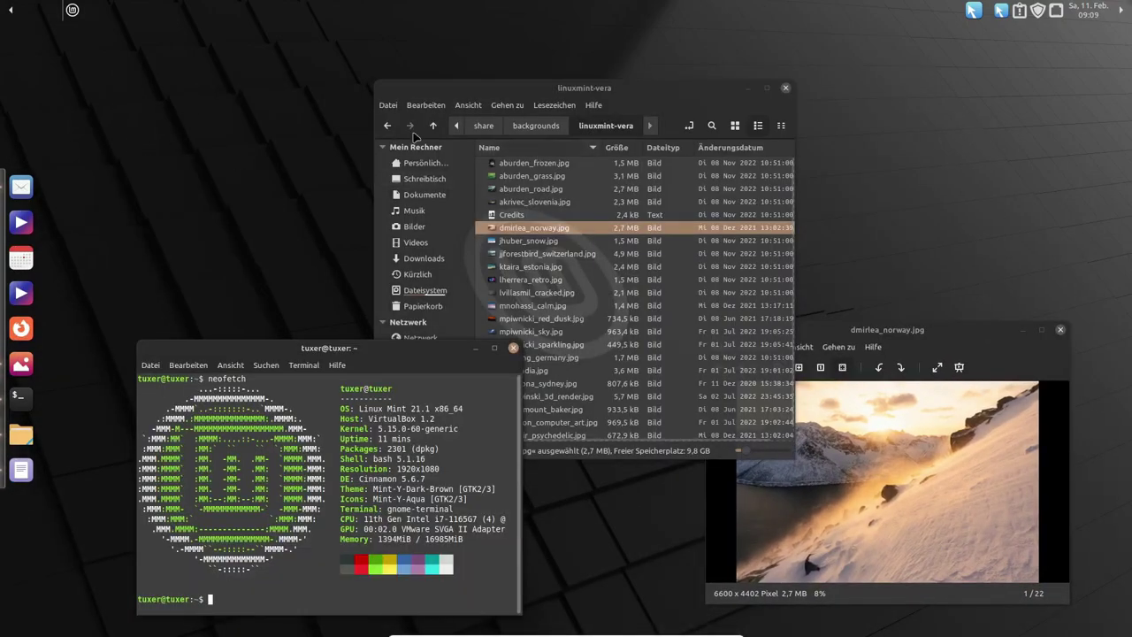
- Leave the virtual machine's full-screen mode and close the Linux Mint machine
mouse_move(566, 634)
click(719, 630)
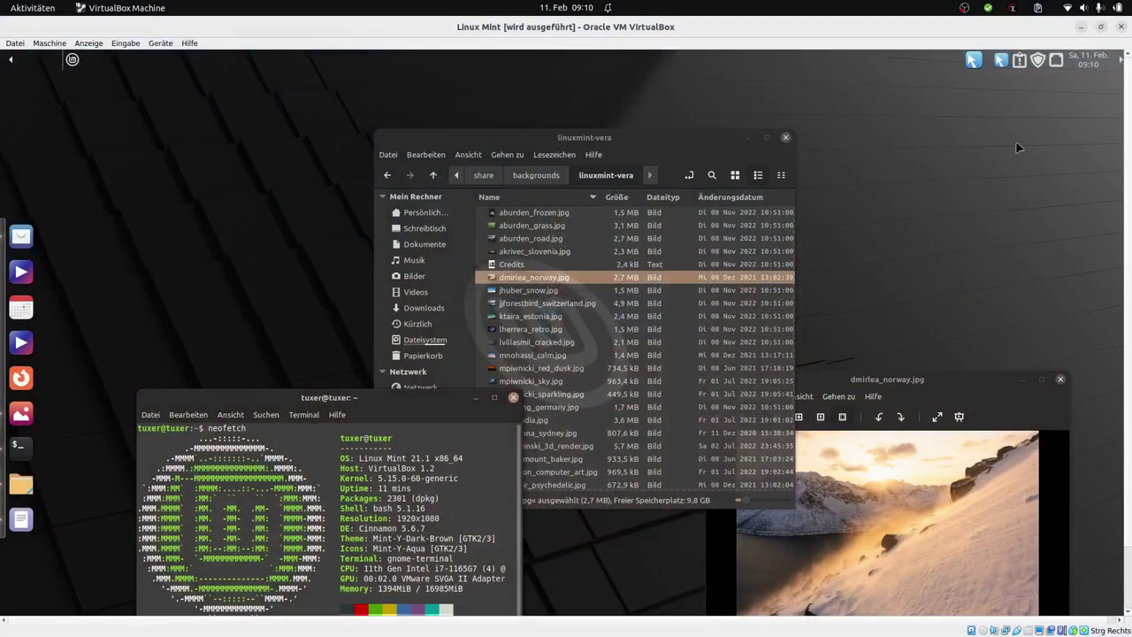
click(1120, 27)
click(670, 370)
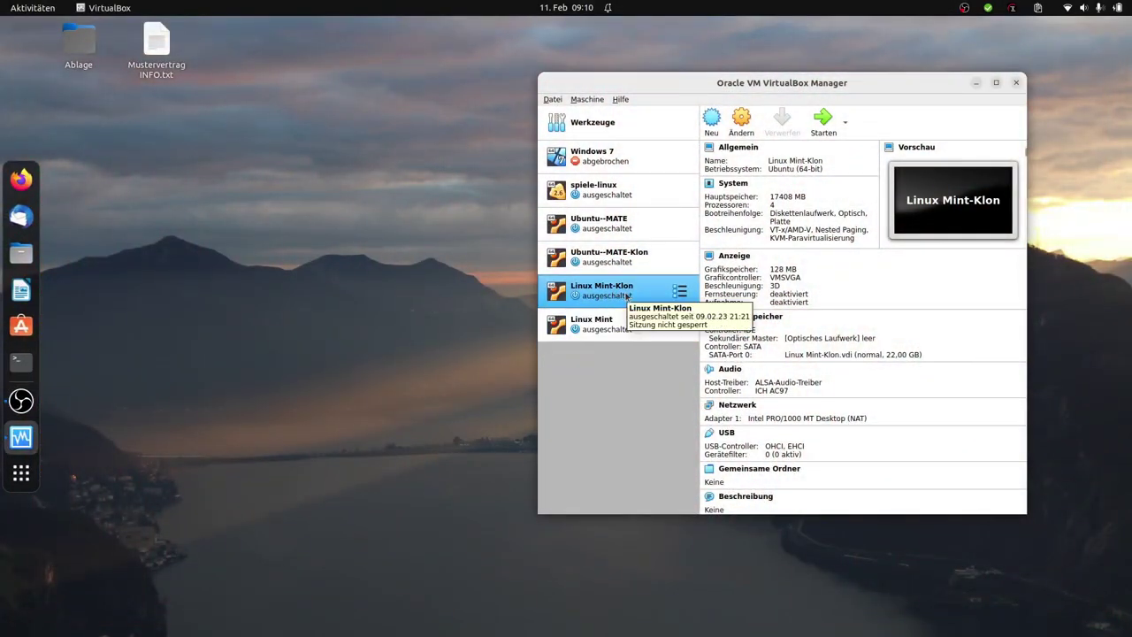
- Start the Linux Mint-Klon virtual machine, dismiss the keyboard capture notice, and enter the account password to log in
double_click(627, 294)
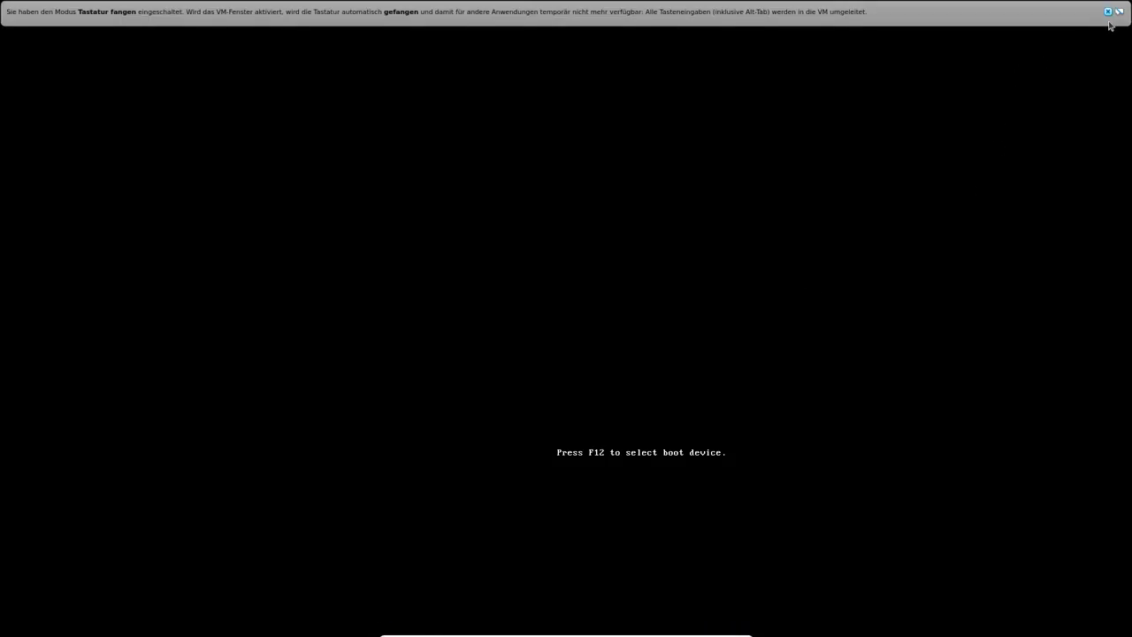
click(1108, 12)
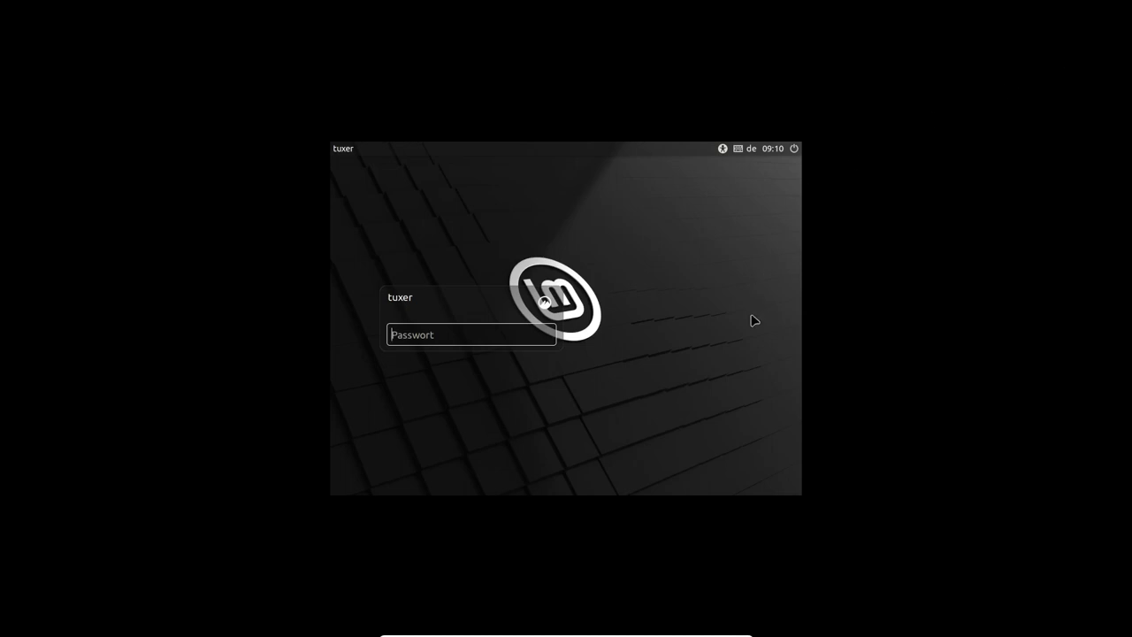
text(a)
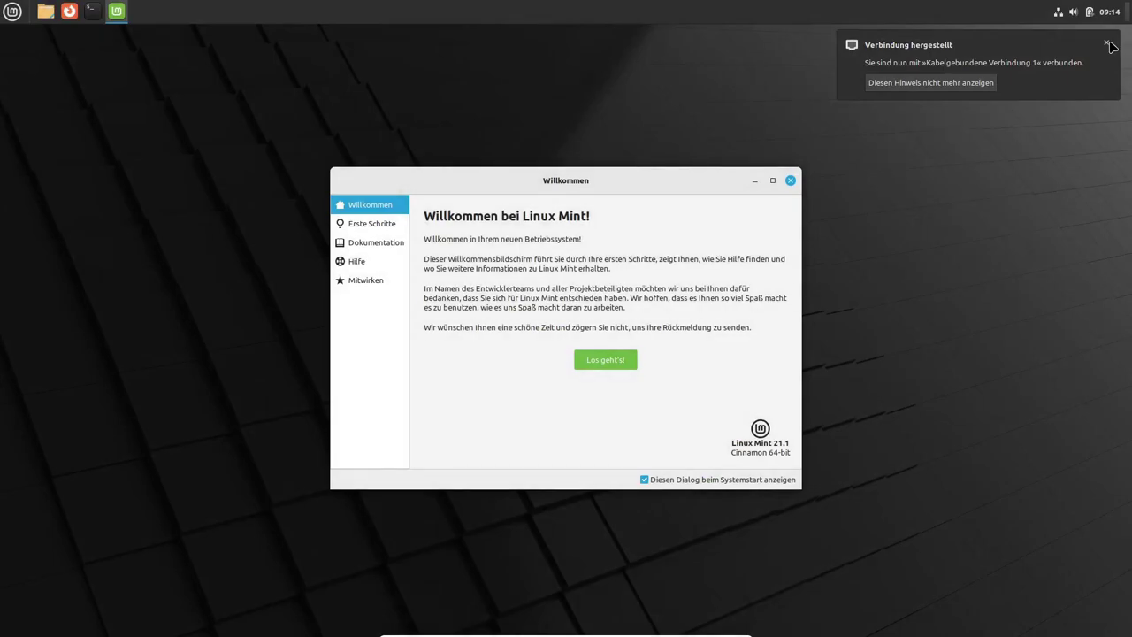
- Dismiss the network connection notification and close the Linux Mint welcome window
click(1107, 43)
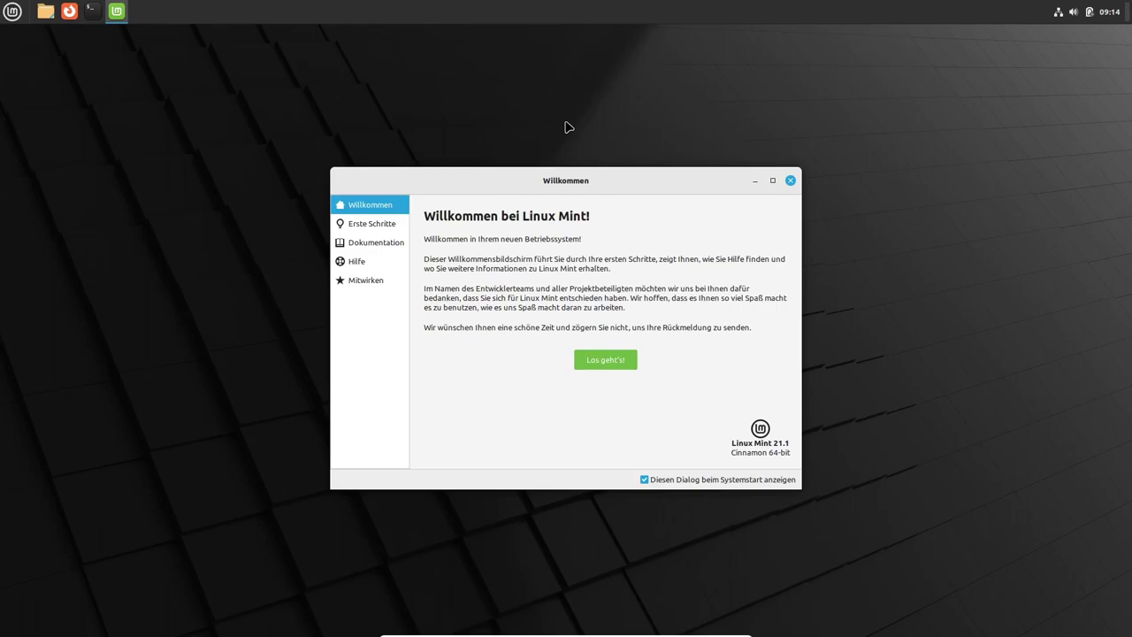
click(790, 181)
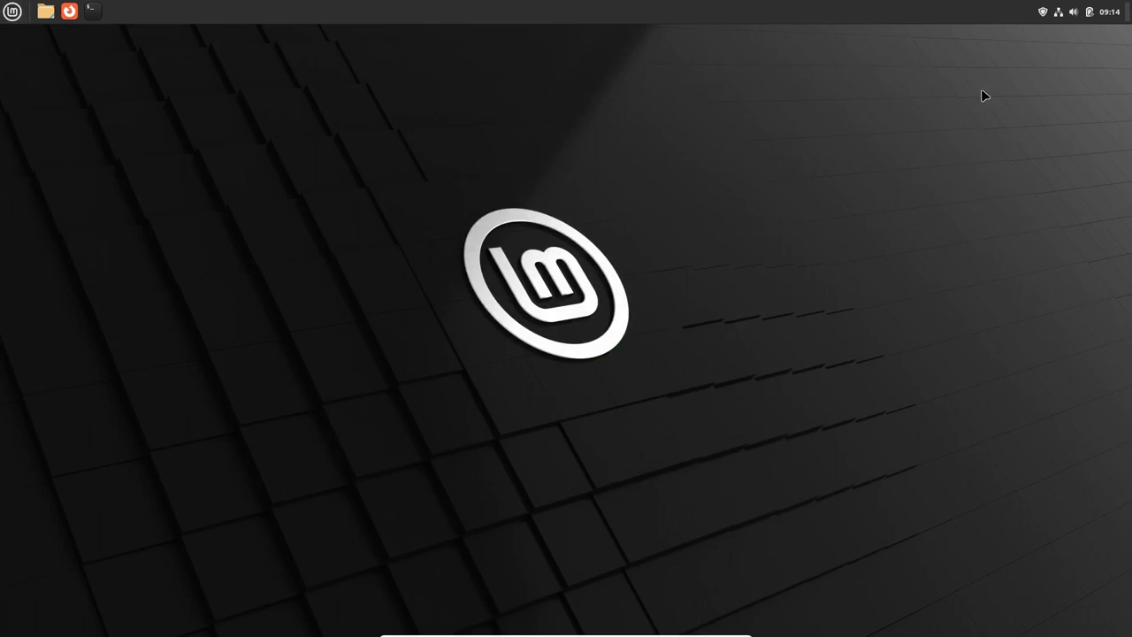
- Find and launch the Synaptic package manager, authenticating with the account password
click(12, 12)
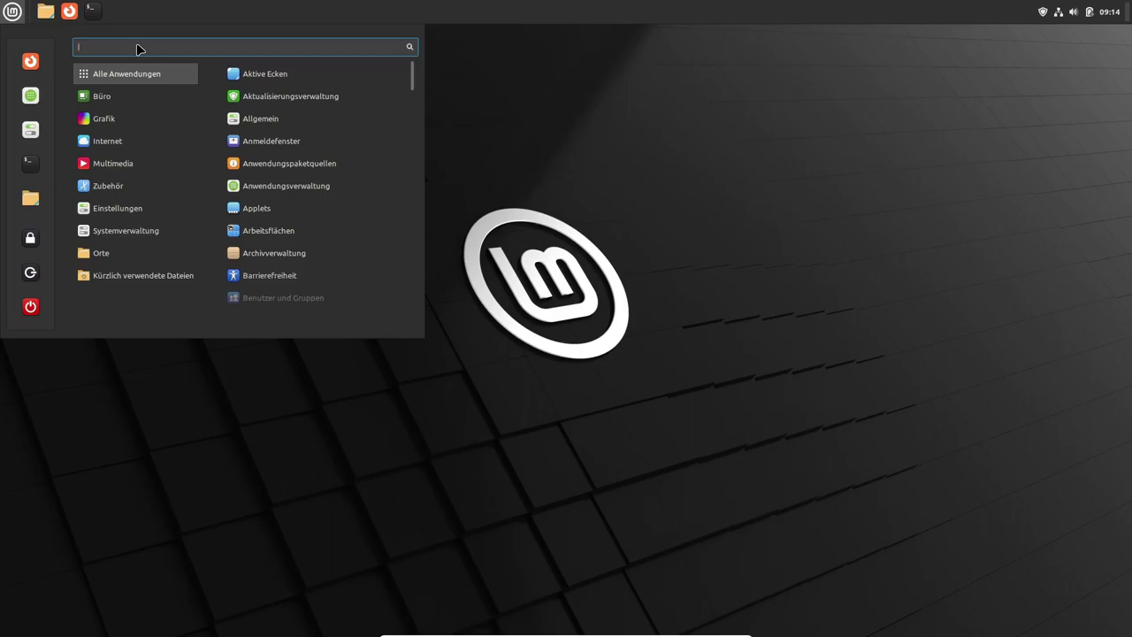
text(synaptic)
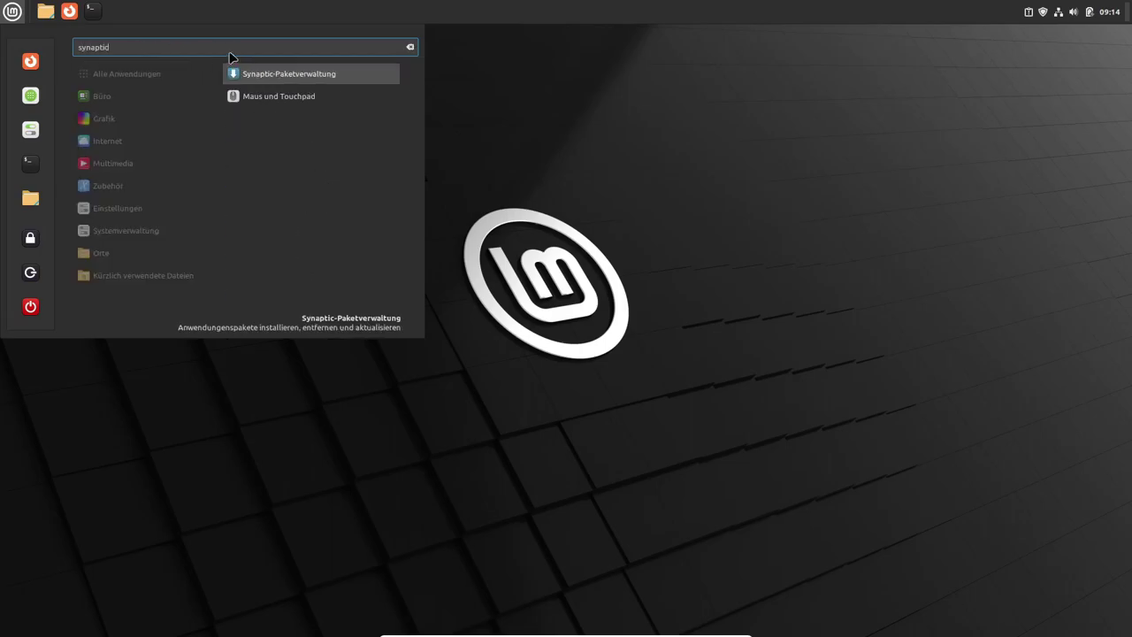
click(240, 78)
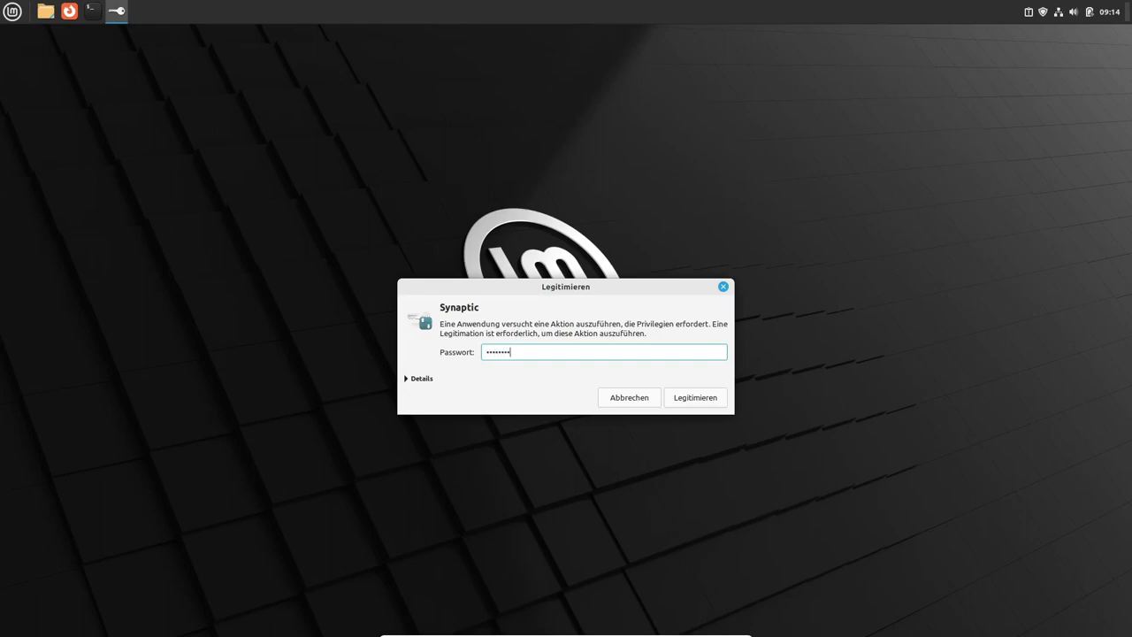
key(Return)
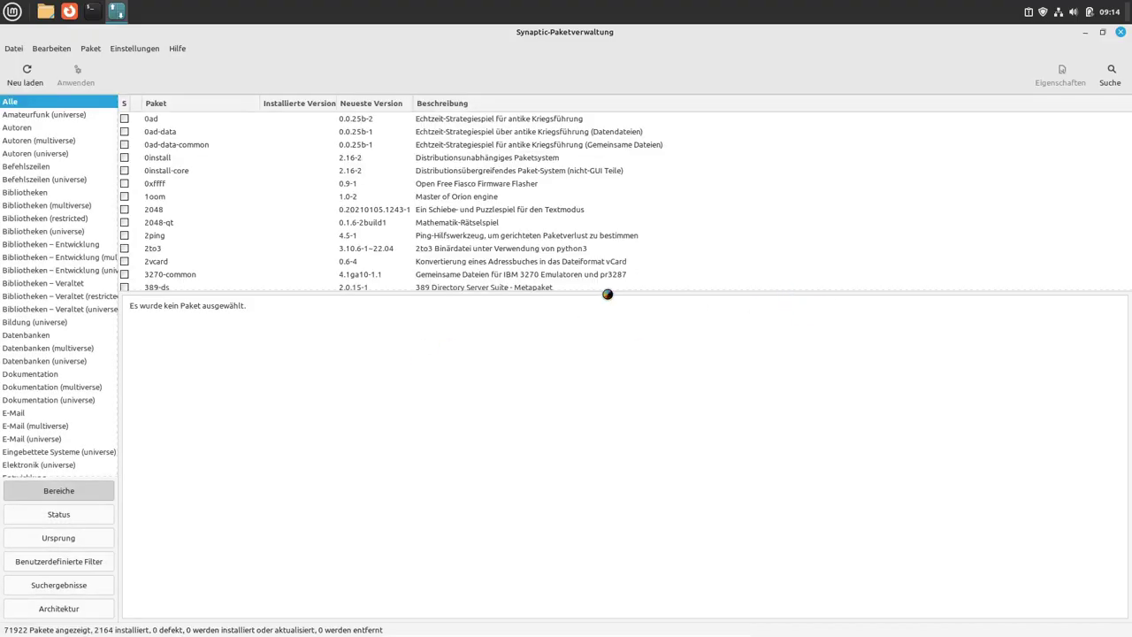
- Search the package descriptions and names for compiz
click(1110, 75)
text(c)
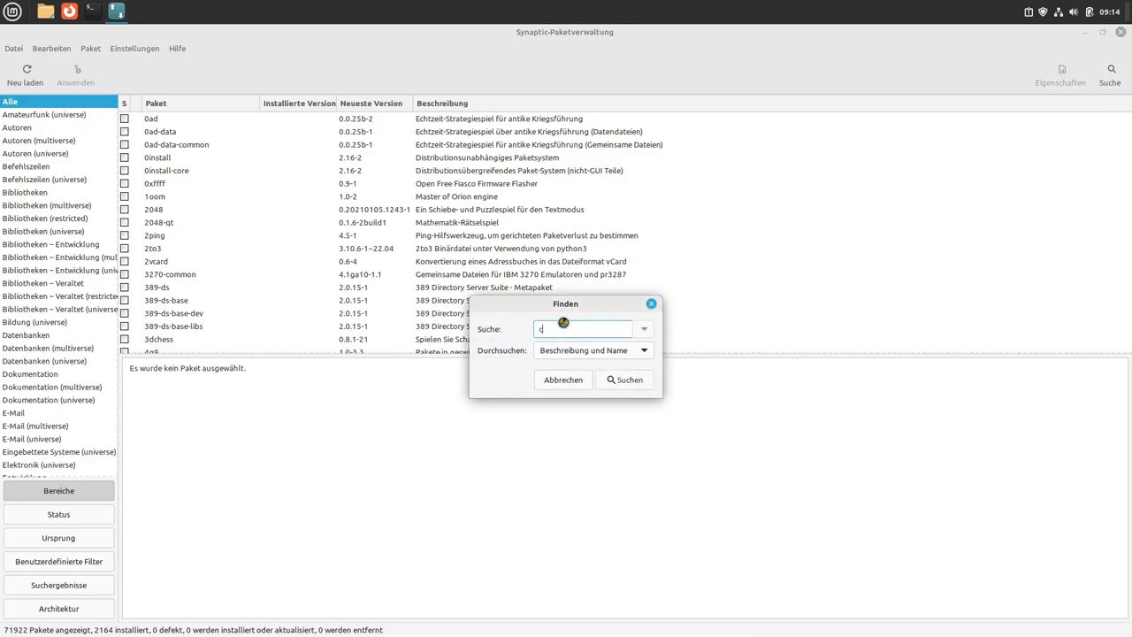
text(ompiz)
click(619, 378)
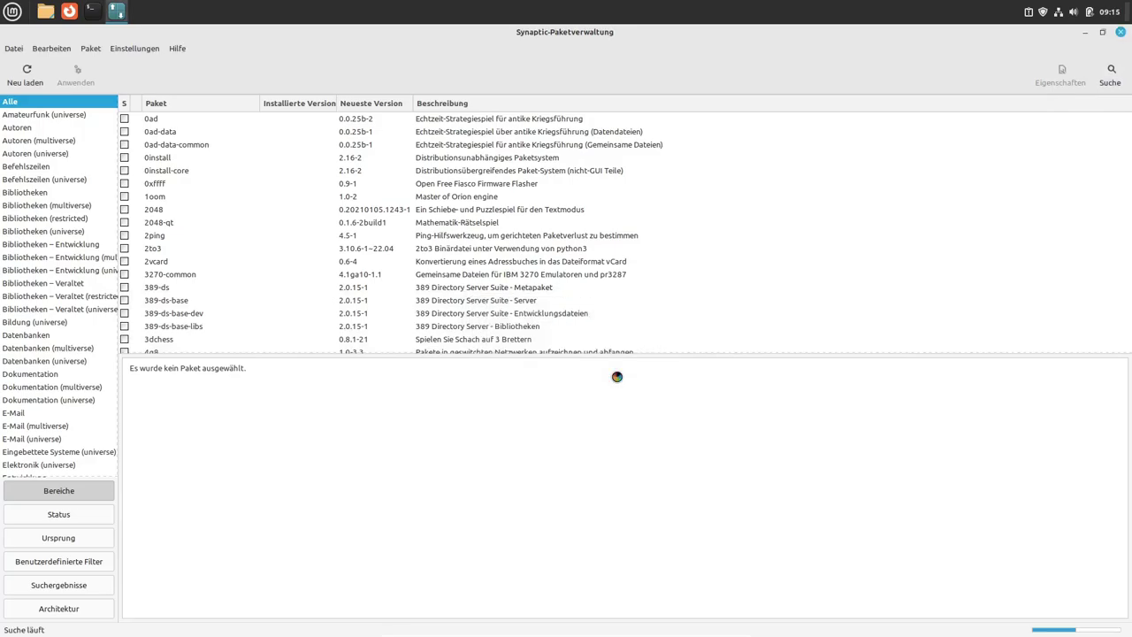
- Mark the compiz package for installation together with its required dependencies
click(125, 119)
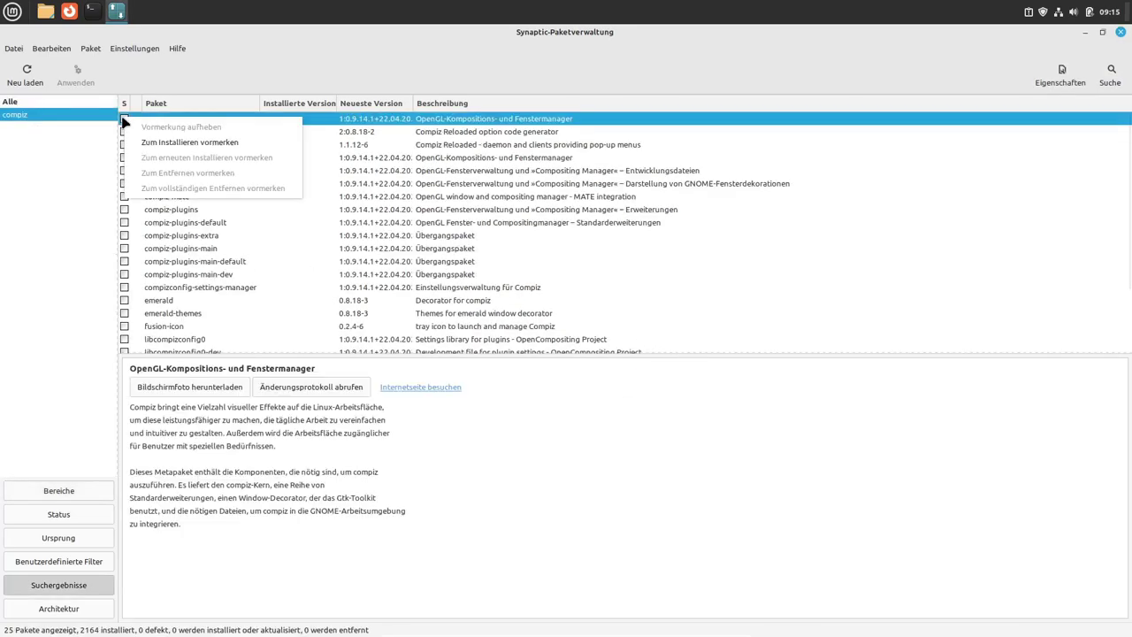
click(173, 144)
click(659, 442)
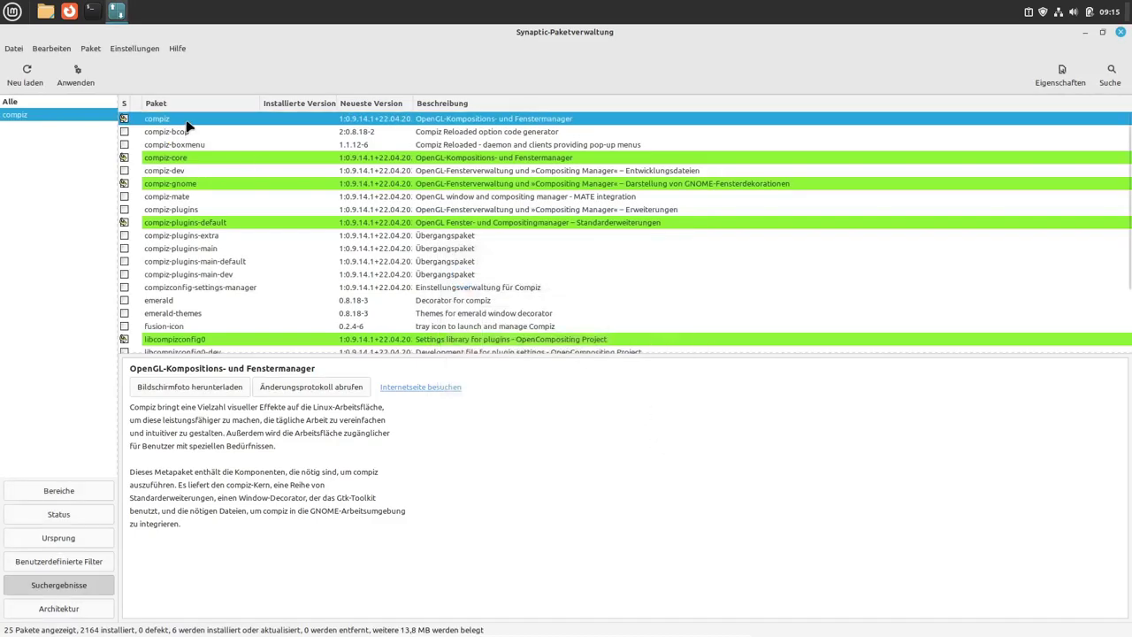
- Mark compiz-plugins, compiz-plugins-extra, compiz-plugins-main and compiz-plugins-main-default for installation
click(125, 197)
click(151, 220)
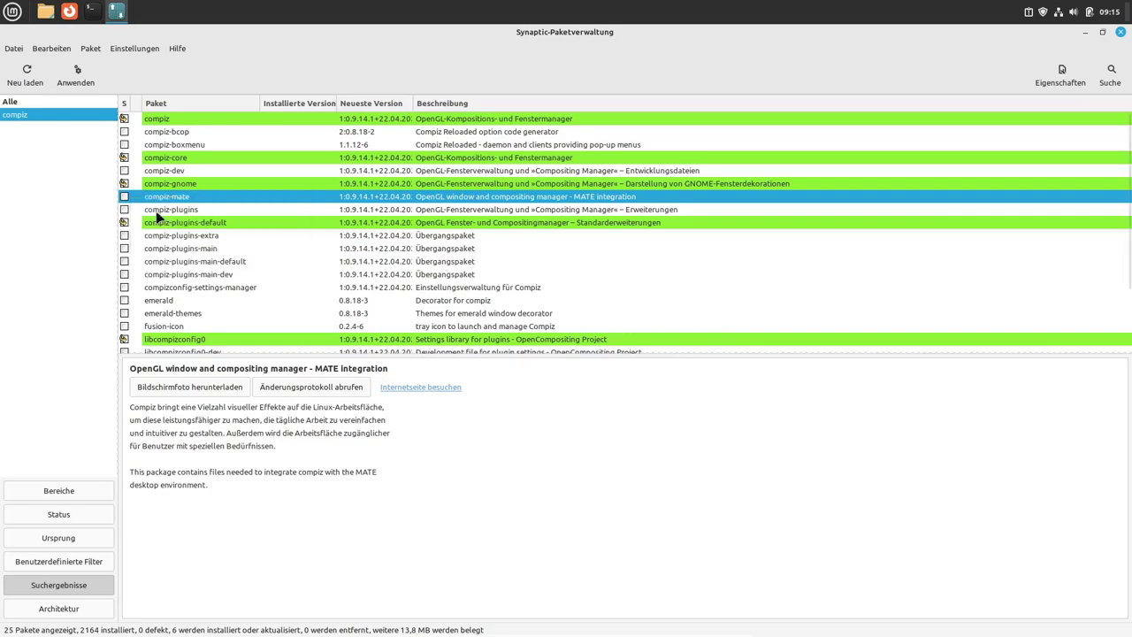
click(158, 211)
click(125, 210)
click(148, 233)
click(125, 235)
click(151, 263)
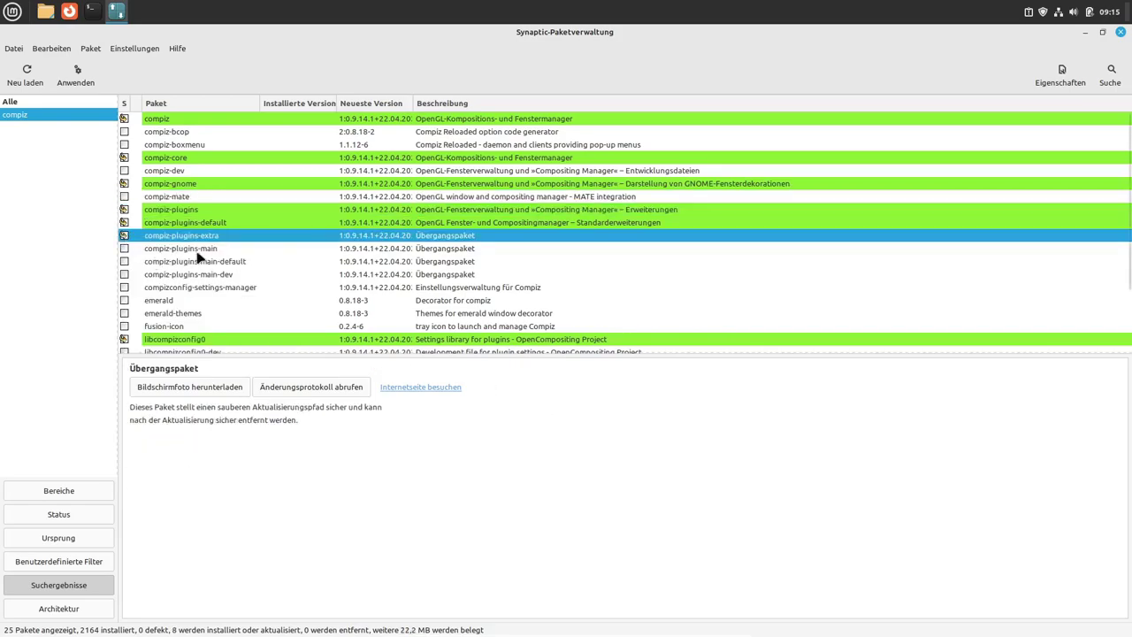
click(125, 248)
click(191, 274)
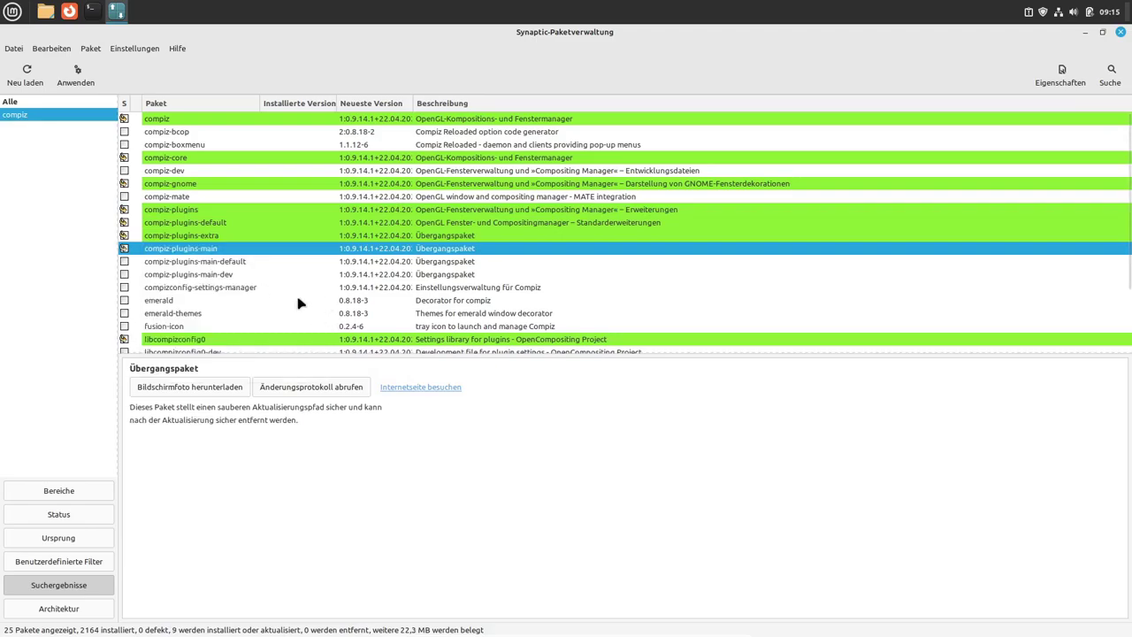
double_click(140, 262)
- Mark compizconfig-settings-manager for installation, including the required python3-compizconfig package
click(170, 290)
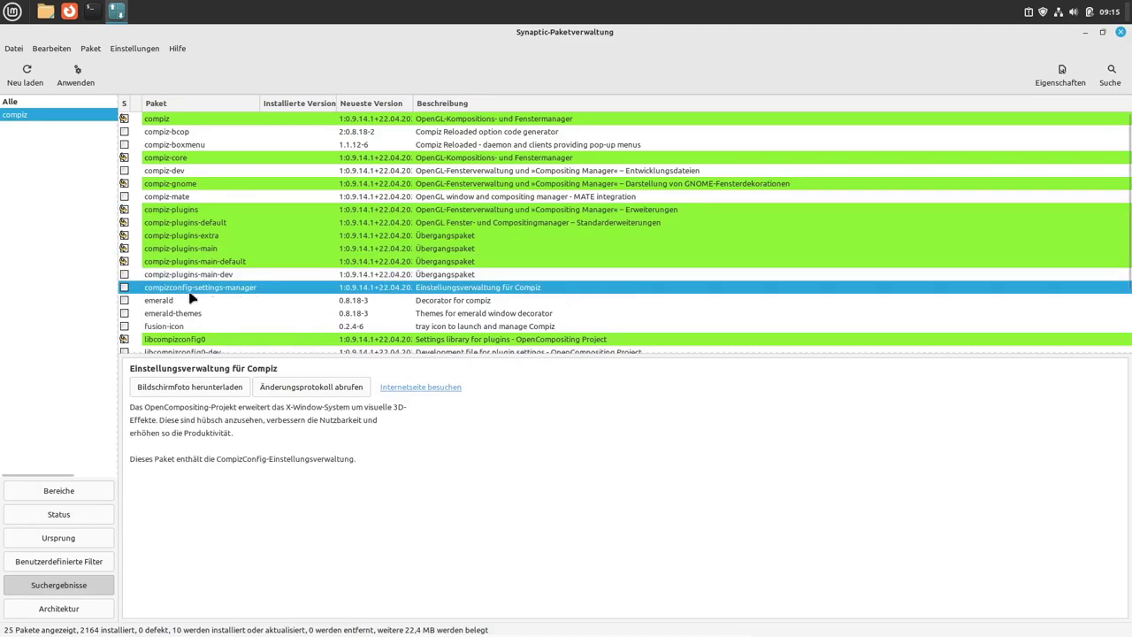
right_click(203, 291)
click(246, 314)
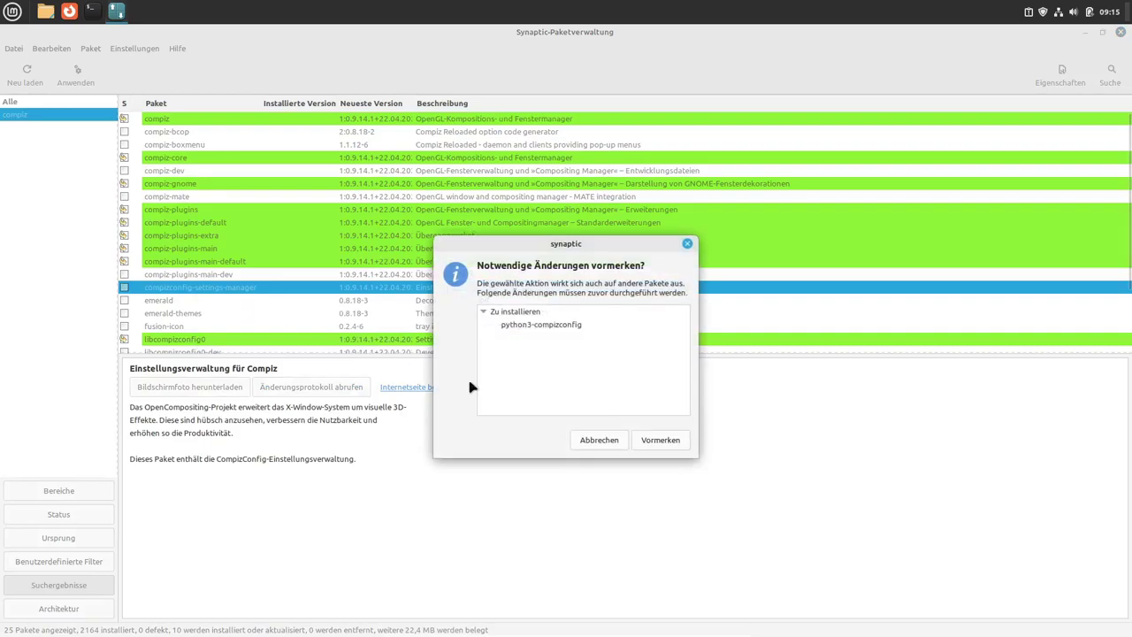
click(660, 442)
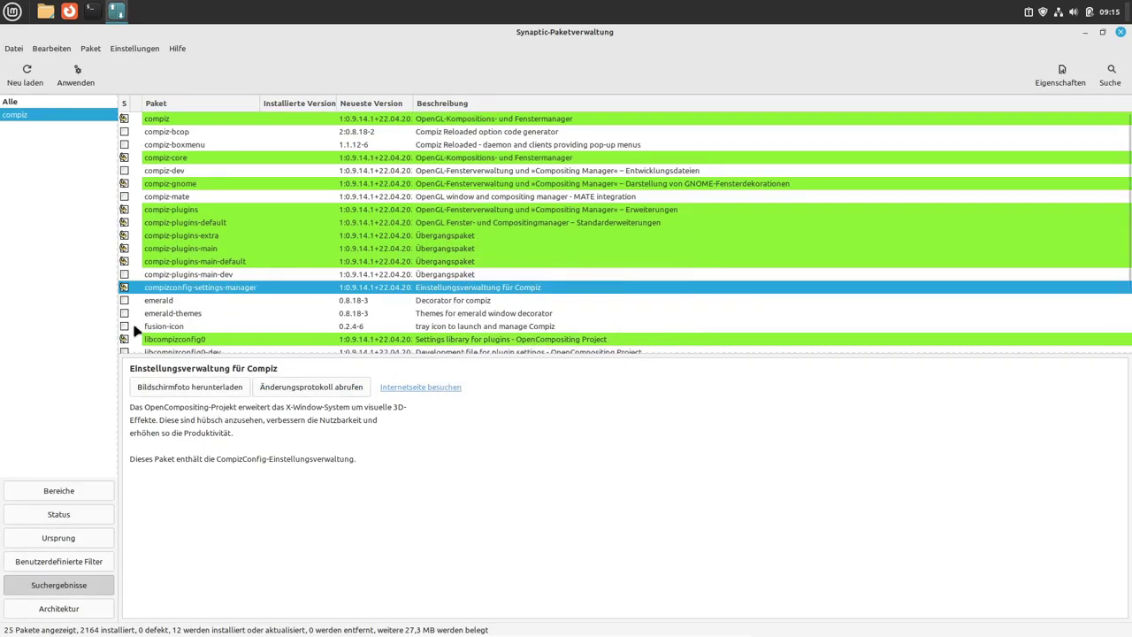
- Mark fusion-icon for installation and look over the emerald package's description without marking it
click(174, 331)
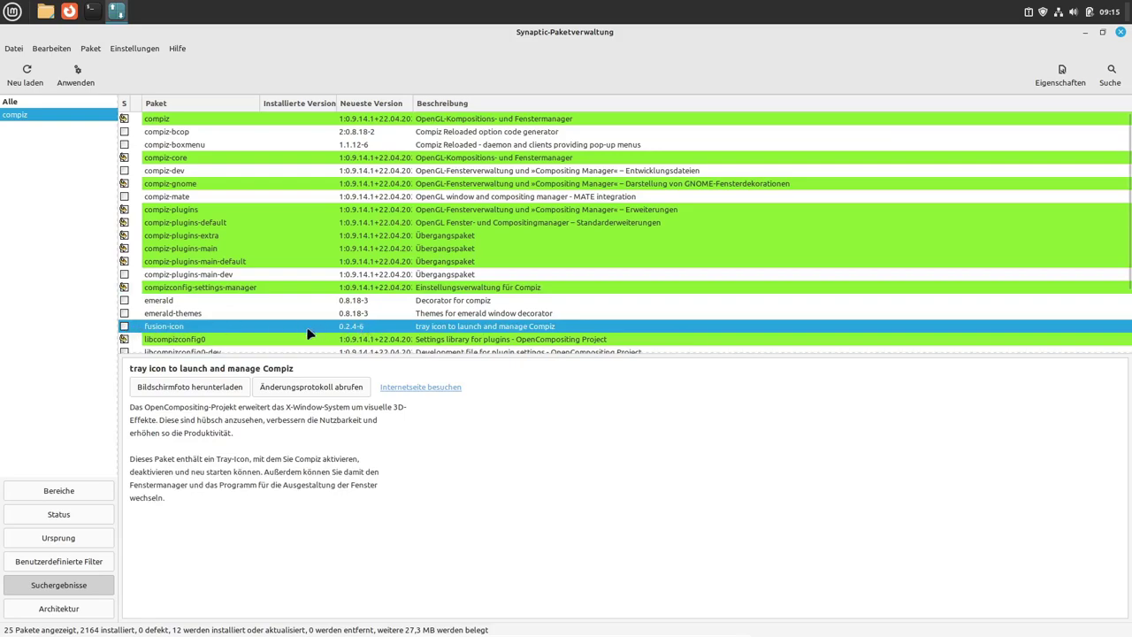
right_click(155, 330)
click(204, 352)
scroll(252, 309, down, 3)
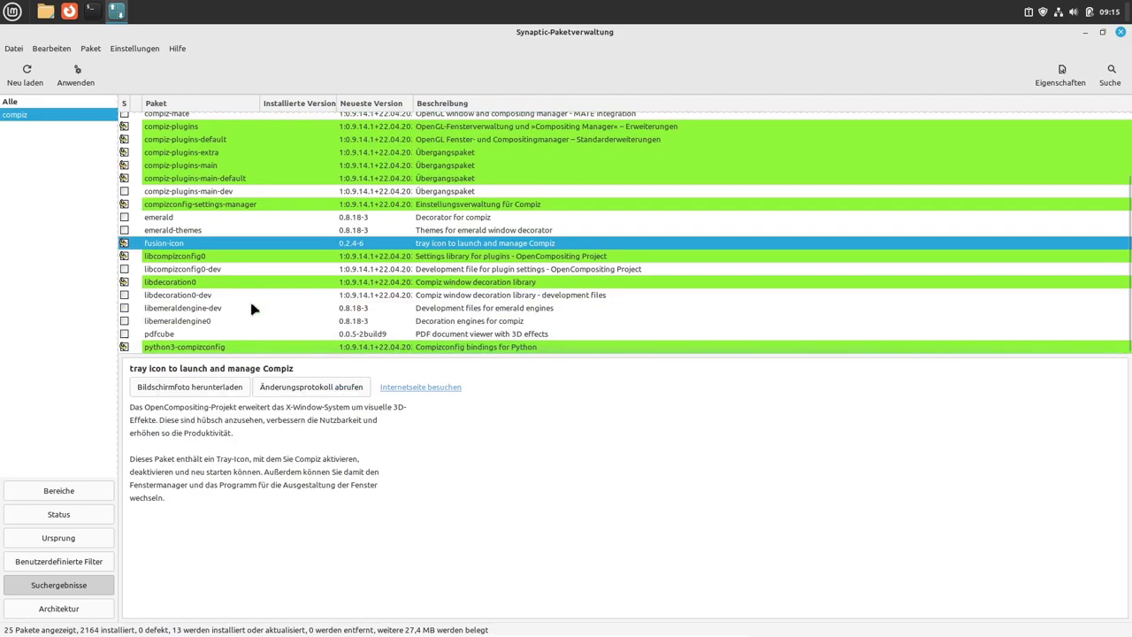
scroll(252, 307, up, 3)
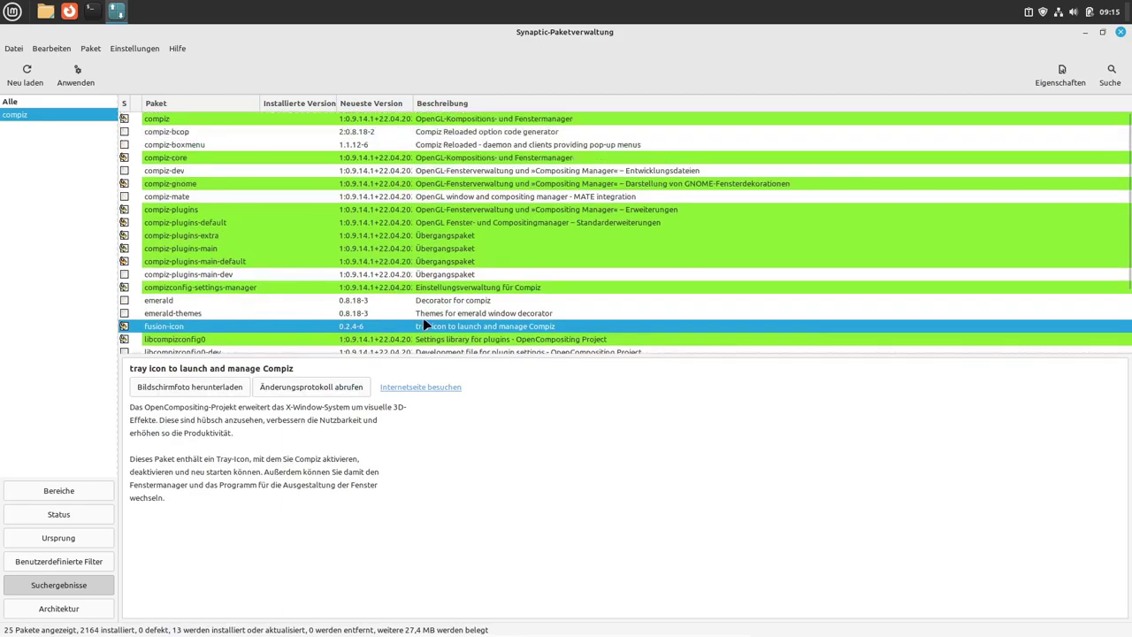
click(177, 305)
click(179, 312)
click(178, 303)
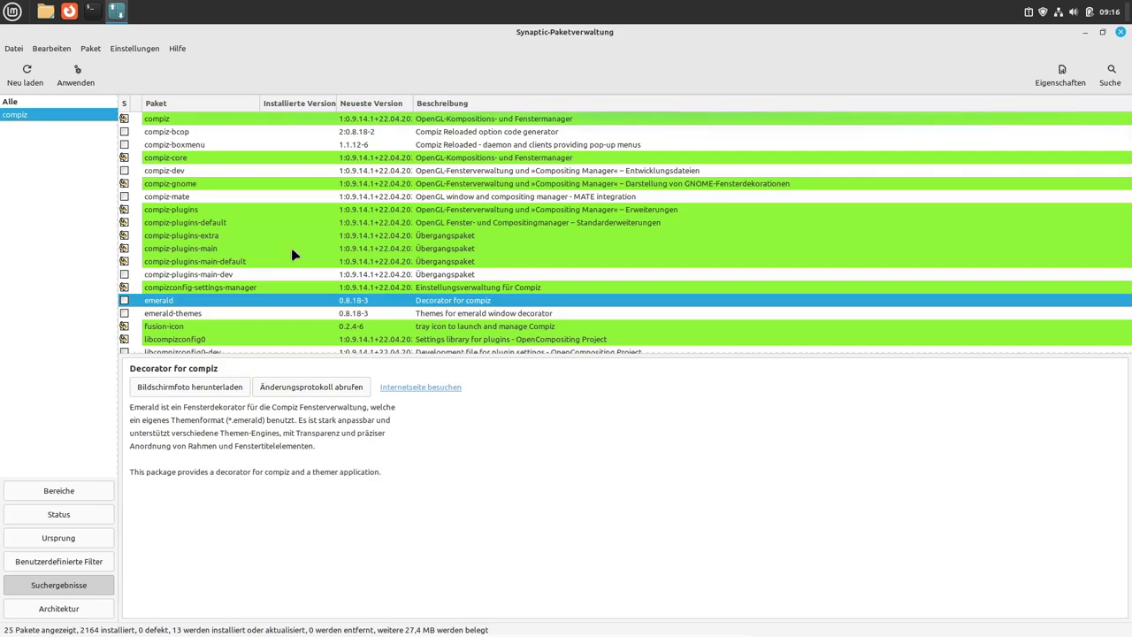
- Review the list of packages to install and apply the marked changes to download and install them
click(76, 79)
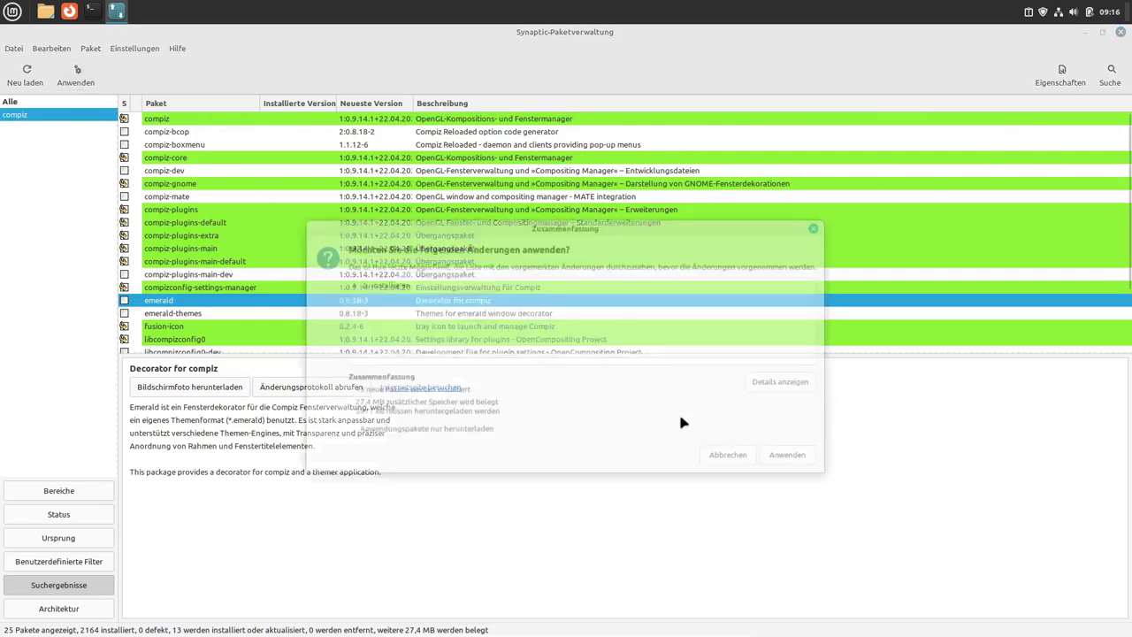
click(349, 284)
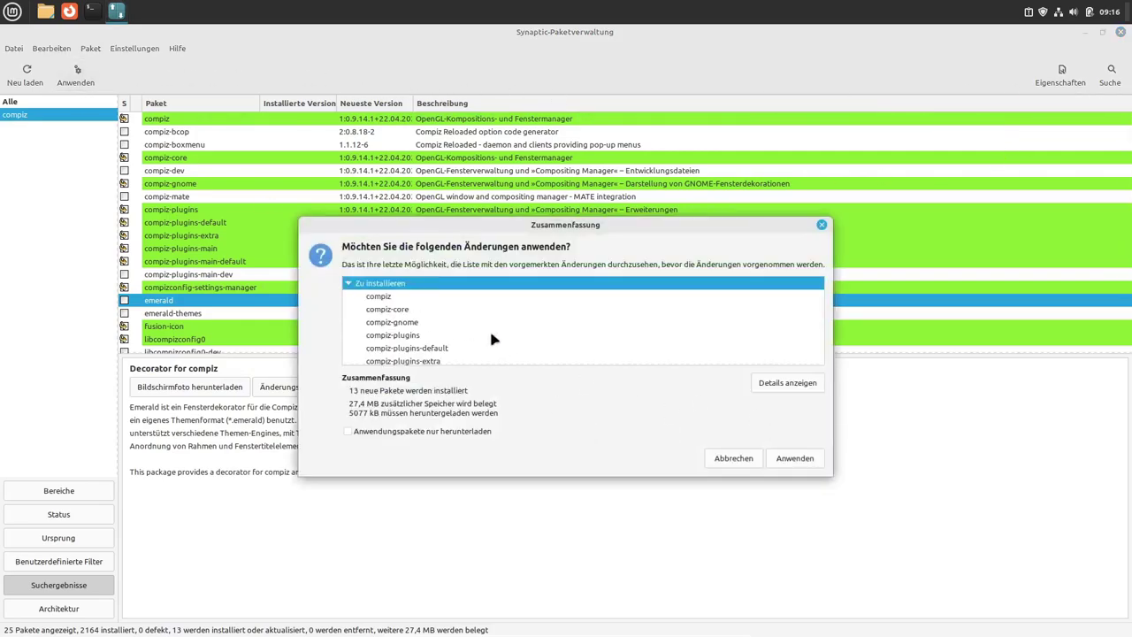
scroll(482, 340, down, 3)
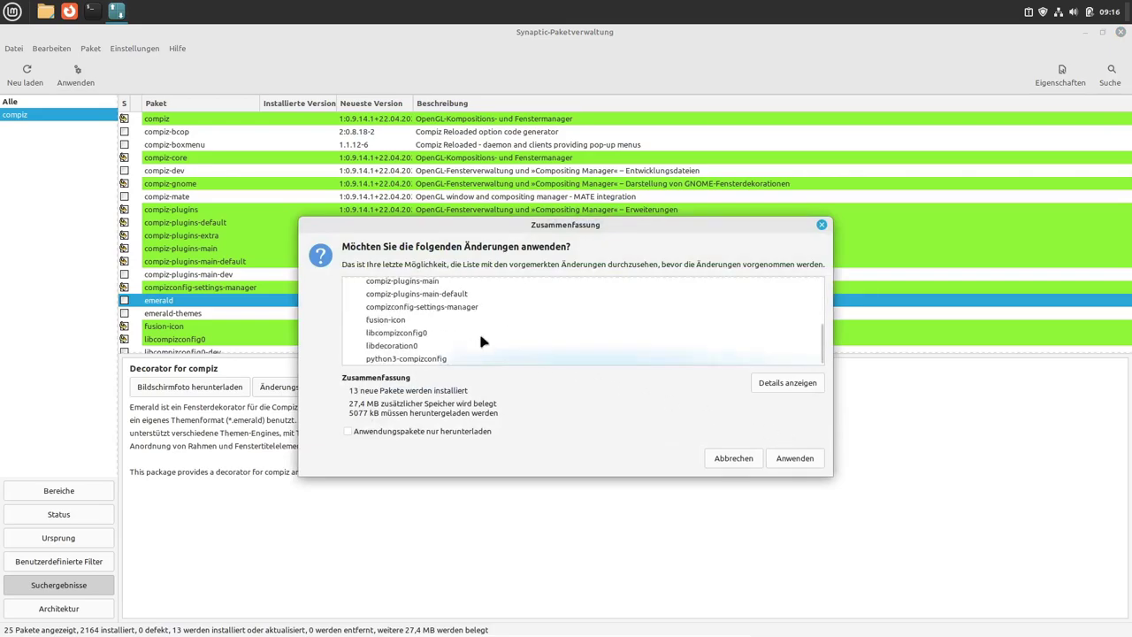
click(794, 458)
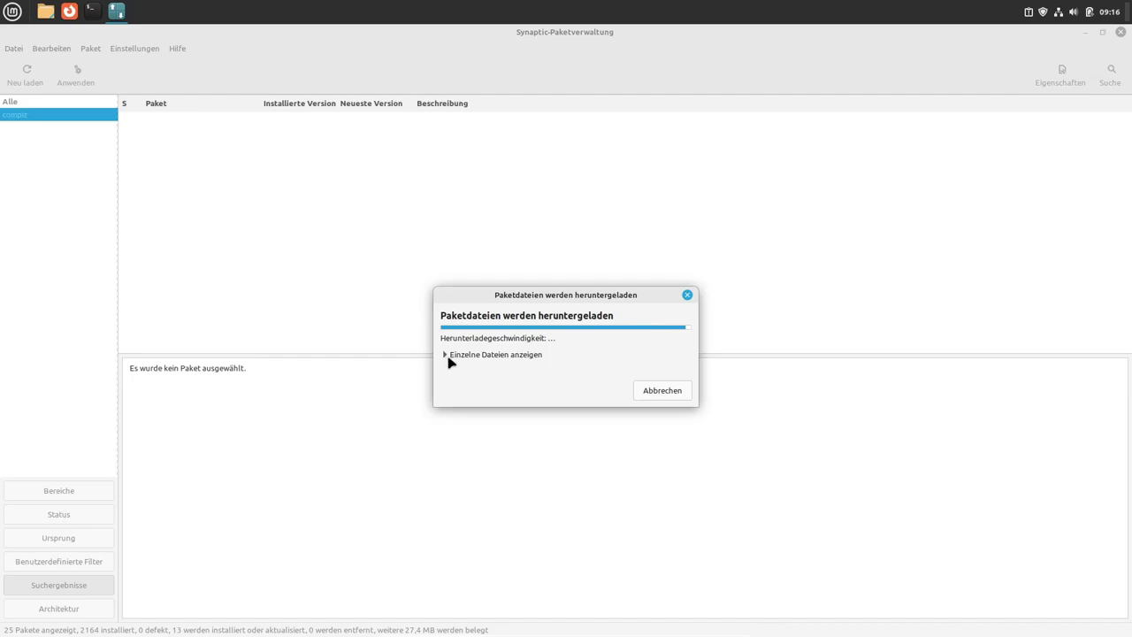
click(392, 382)
click(424, 233)
- Compare the descriptions of the compiz-gnome and compiz-mate packages
click(125, 196)
click(475, 195)
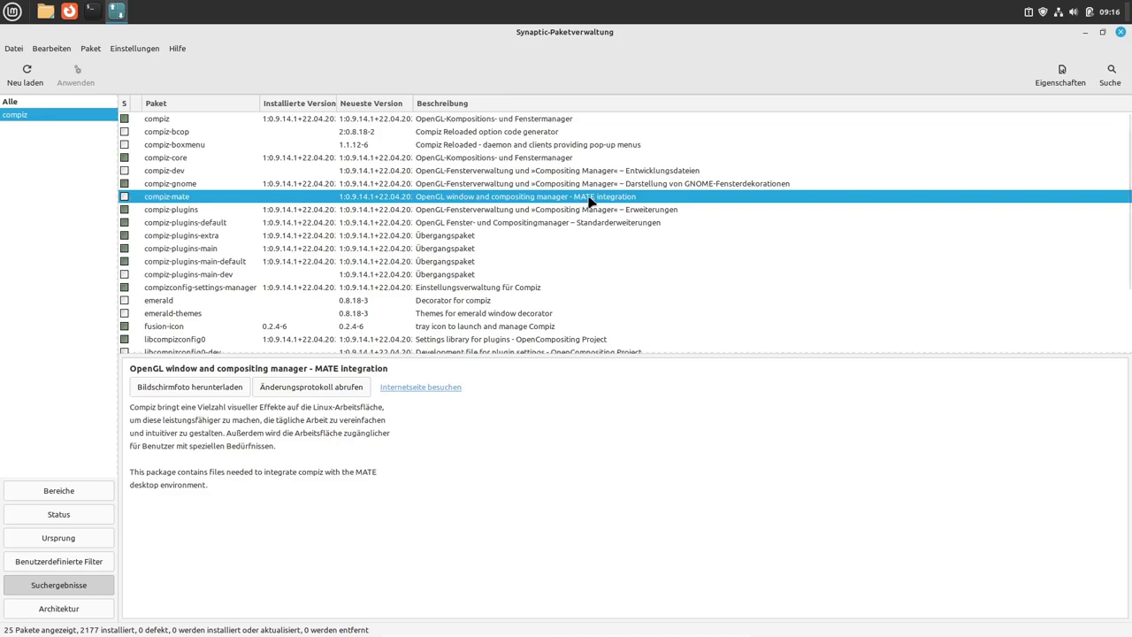
click(180, 186)
click(184, 198)
click(188, 186)
click(184, 198)
- Search for mate-, inspect the mate-desktop, mate-menus and mate-panel packages, and close the package manager
click(1110, 72)
text(mate)
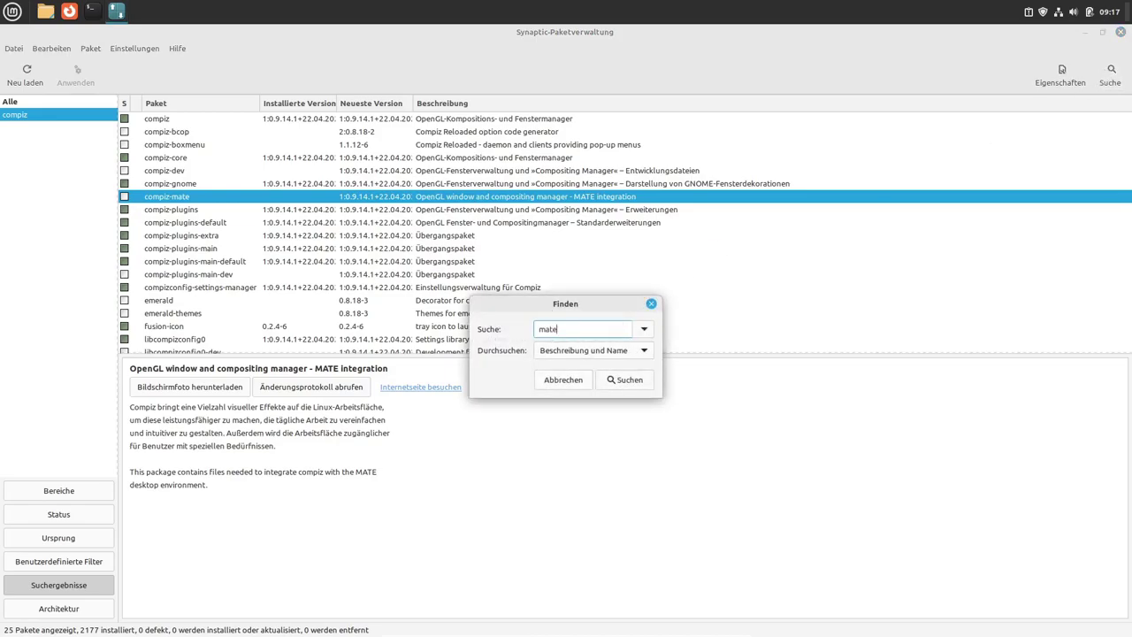
text(-)
key(Return)
drag(1128, 130, 1120, 222)
click(167, 143)
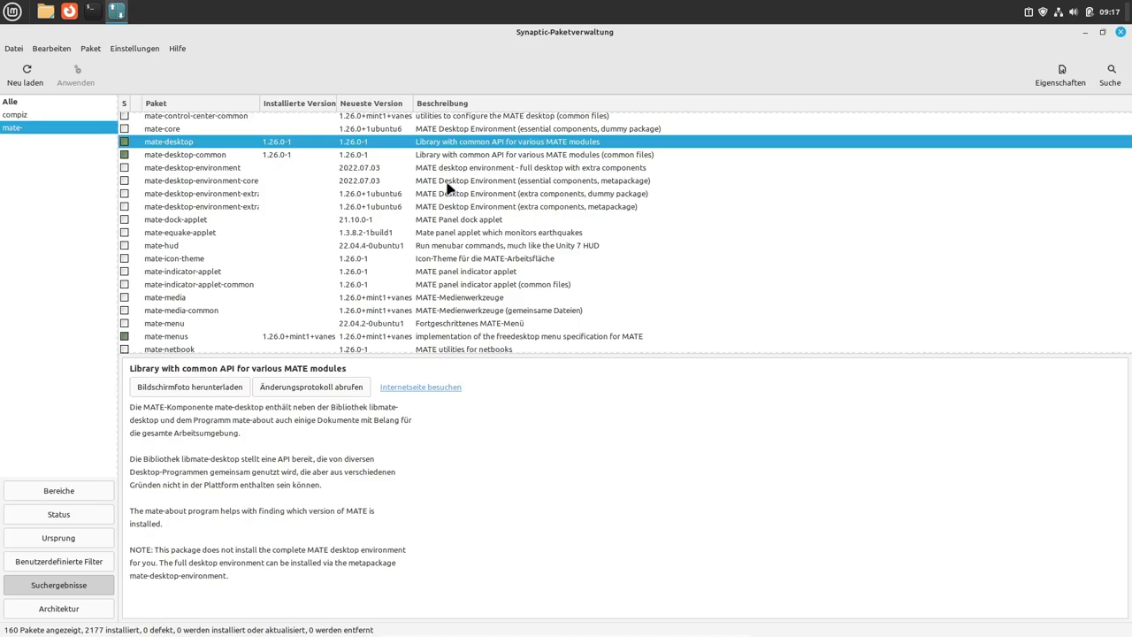
click(169, 338)
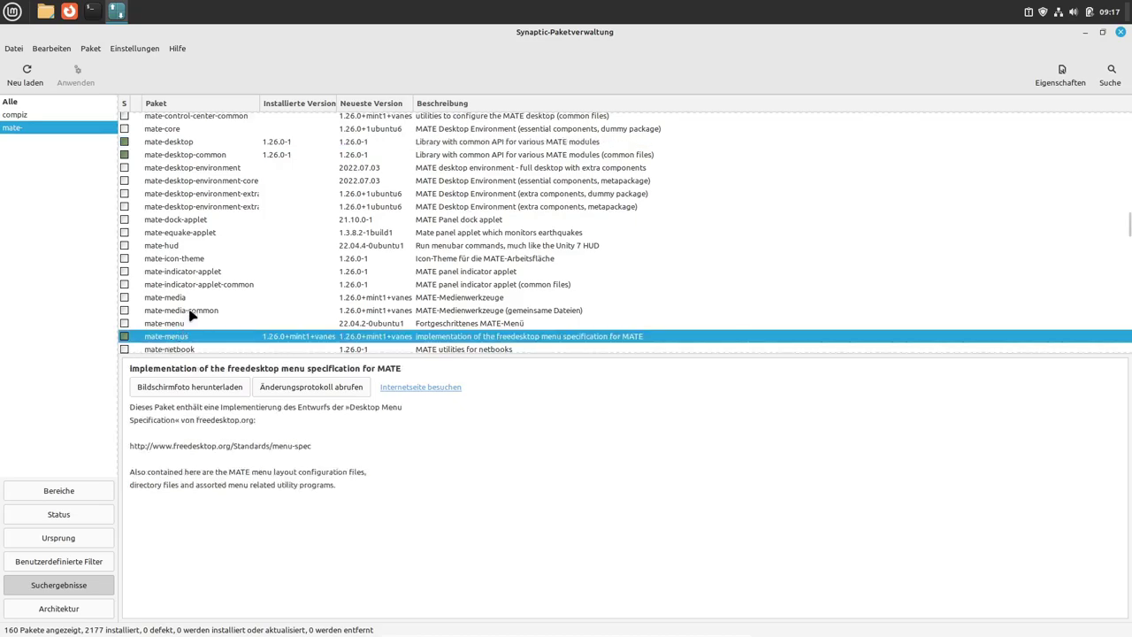
scroll(188, 313, down, 4)
click(180, 254)
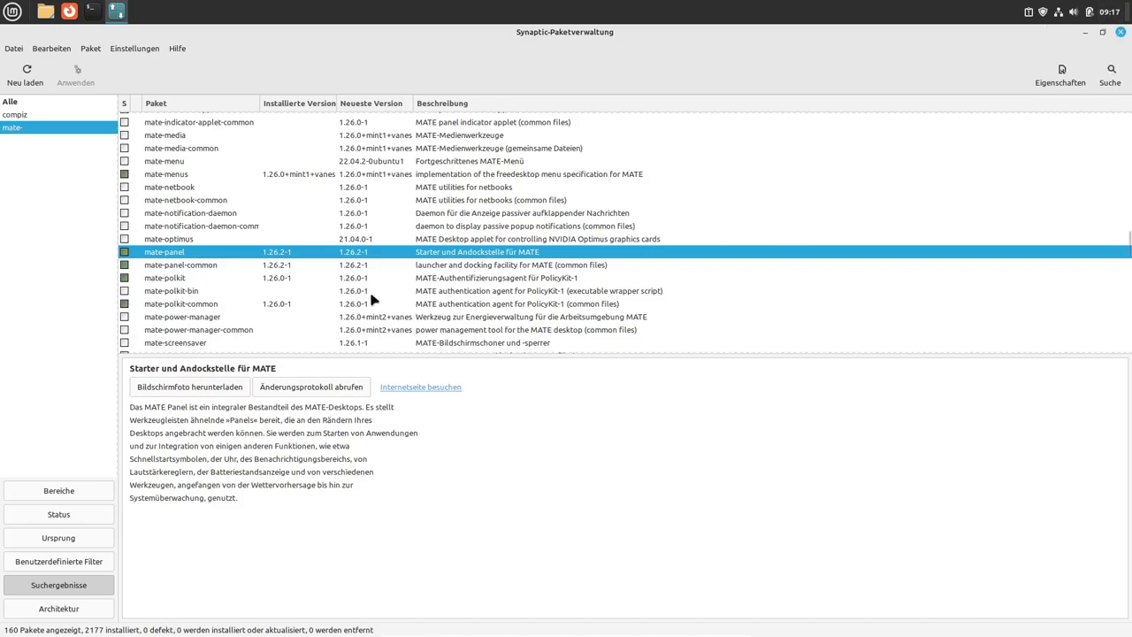
click(1121, 32)
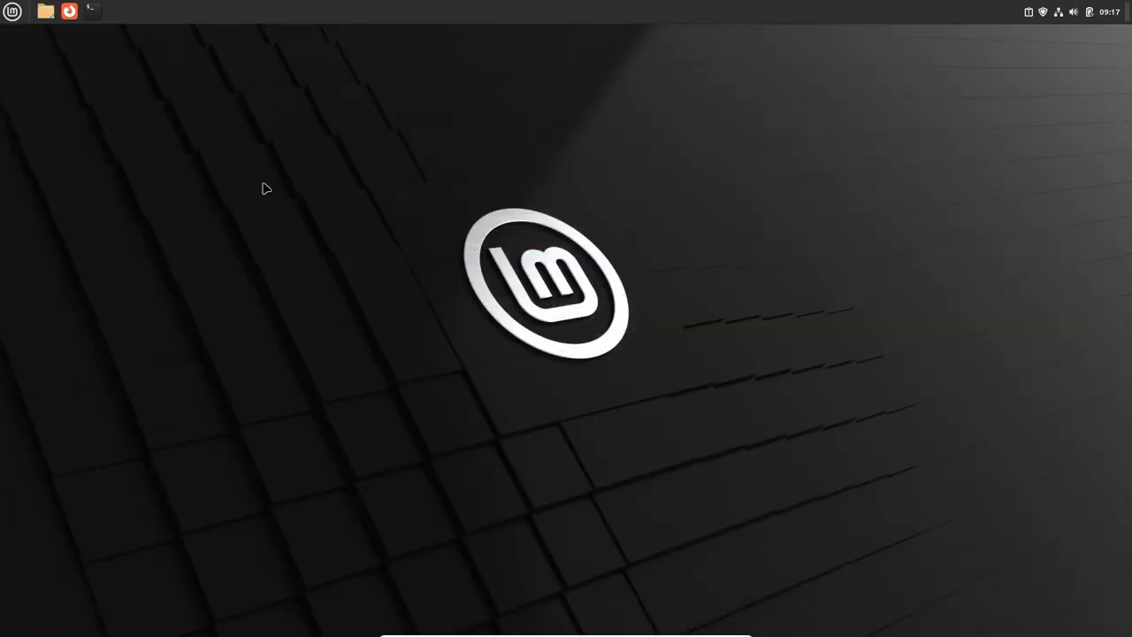
- Open the Startprogramme settings and begin adding a startup entry that runs a custom command
click(13, 12)
text(start)
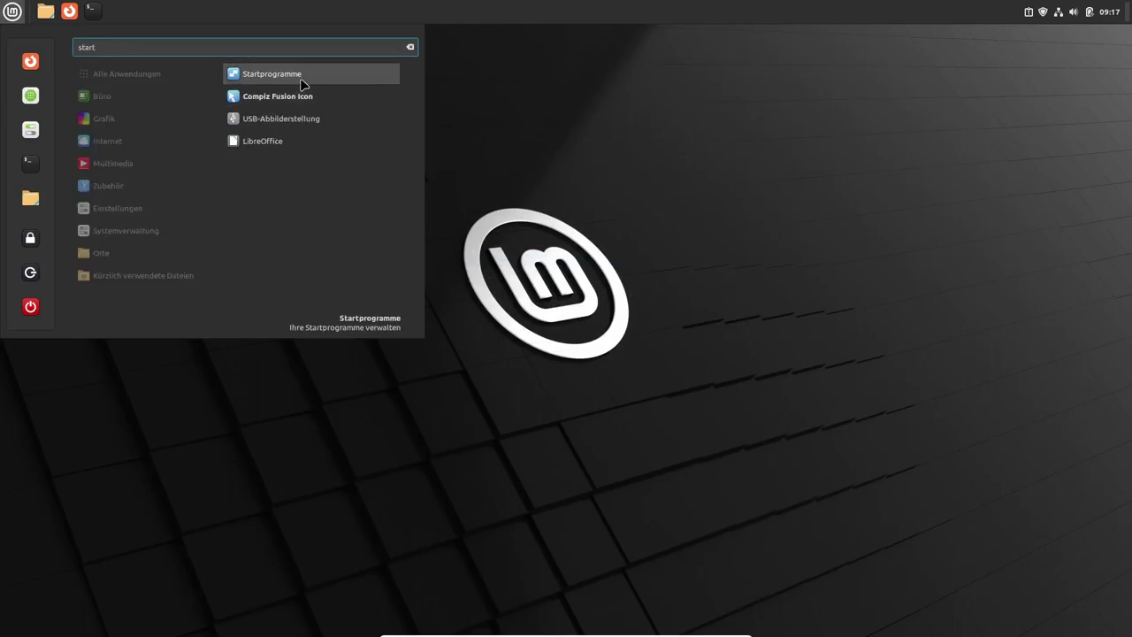
click(271, 78)
click(533, 498)
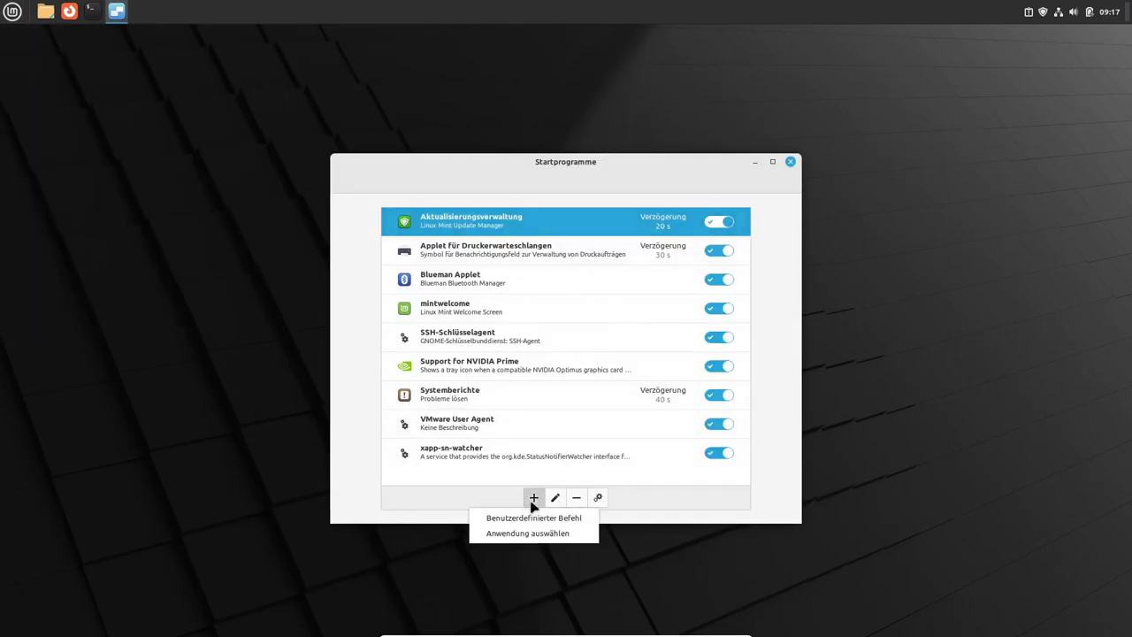
click(532, 519)
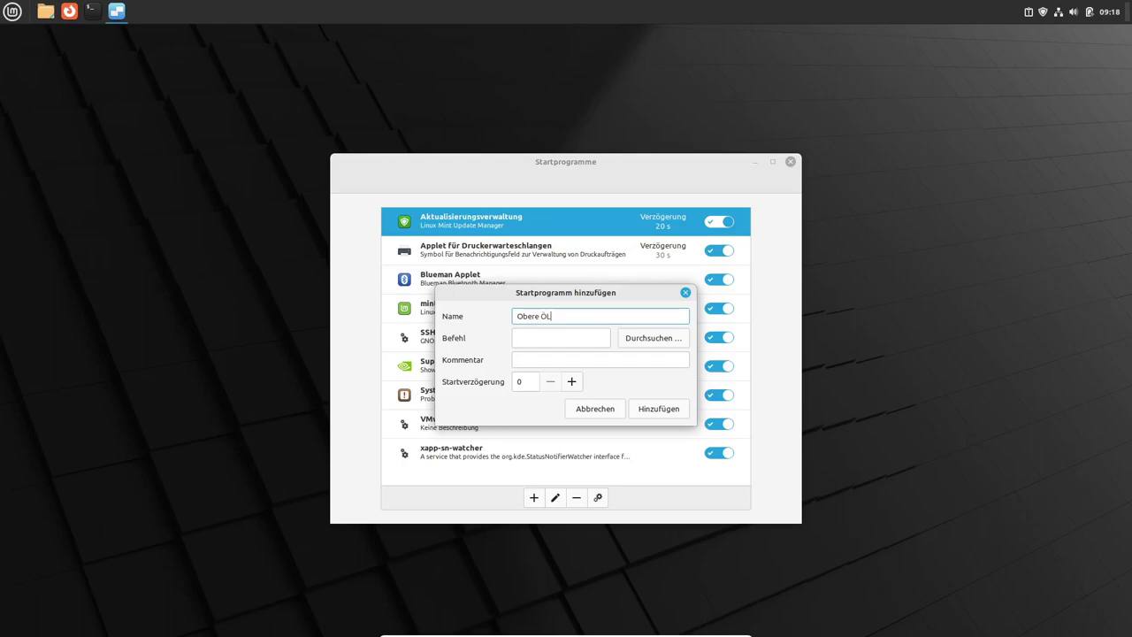
- Name the new startup entry Obere Leiste
text(Obere ÖLe)
key(BackSpace)
key(BackSpace)
key(BackSpace)
text(Leiste)
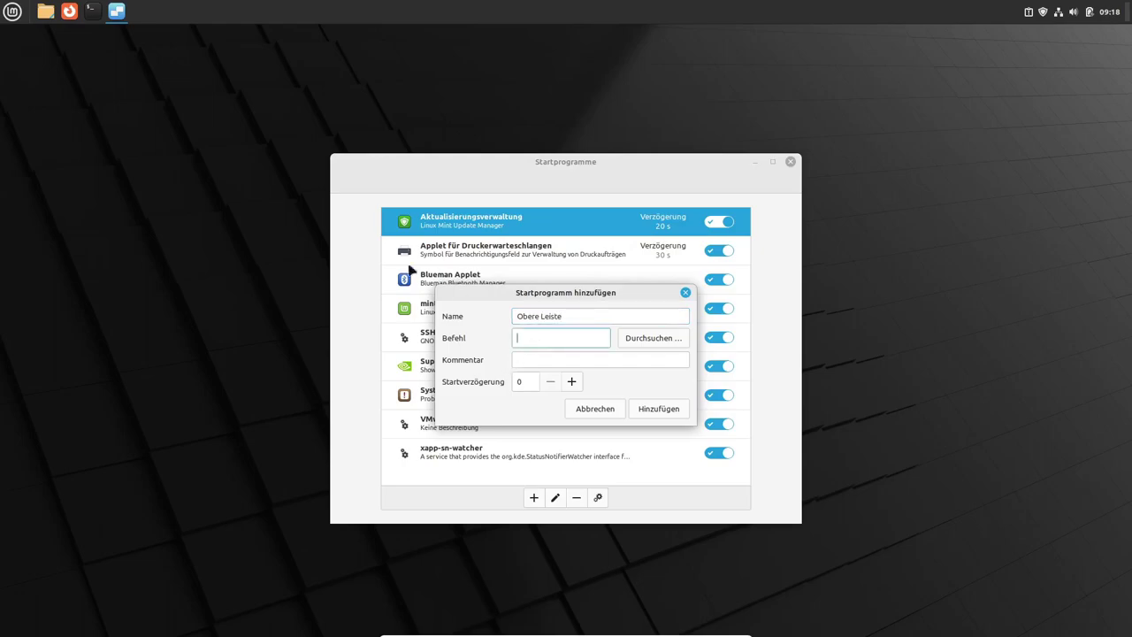
- Run mate-panel in a terminal to test the panel, and close the terminal together with its running process
click(92, 10)
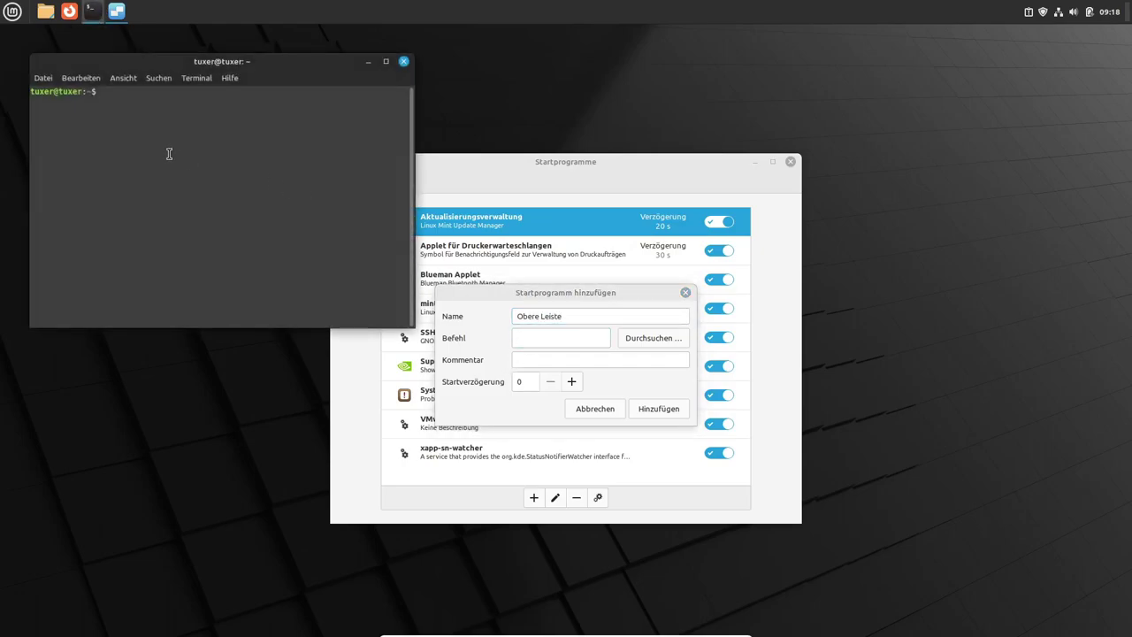
text(mate-panel)
key(Return)
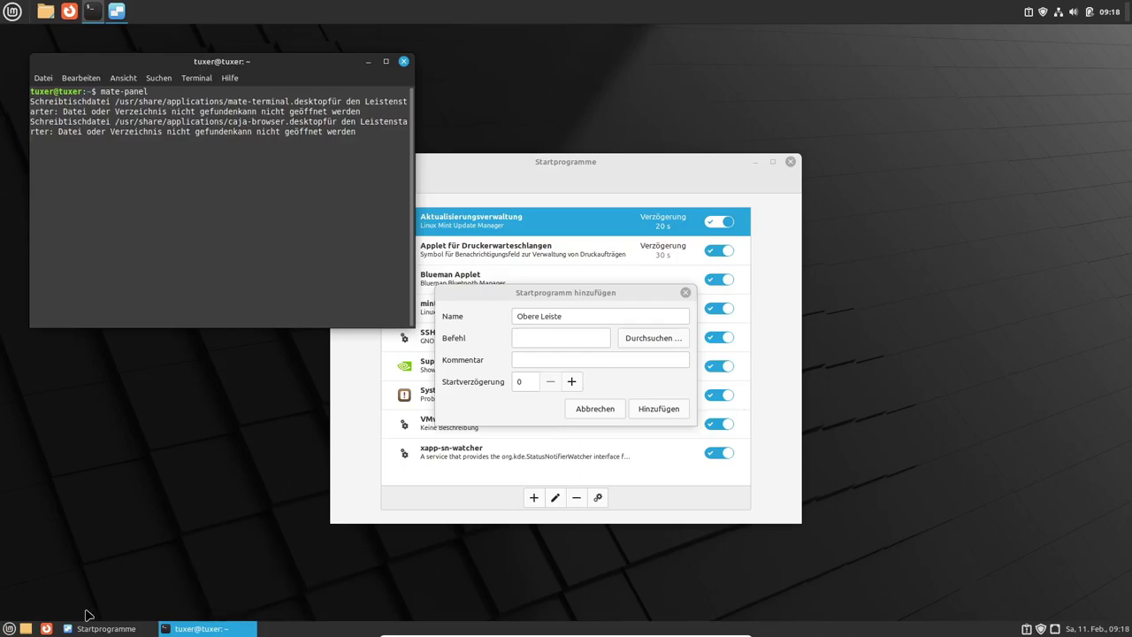
click(404, 62)
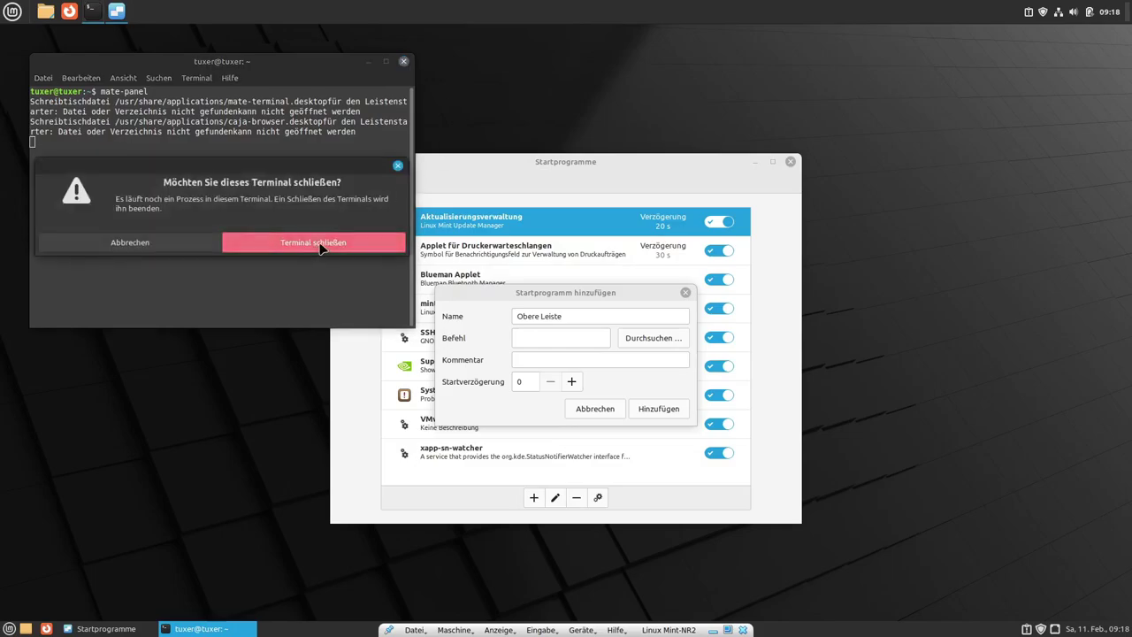
click(372, 245)
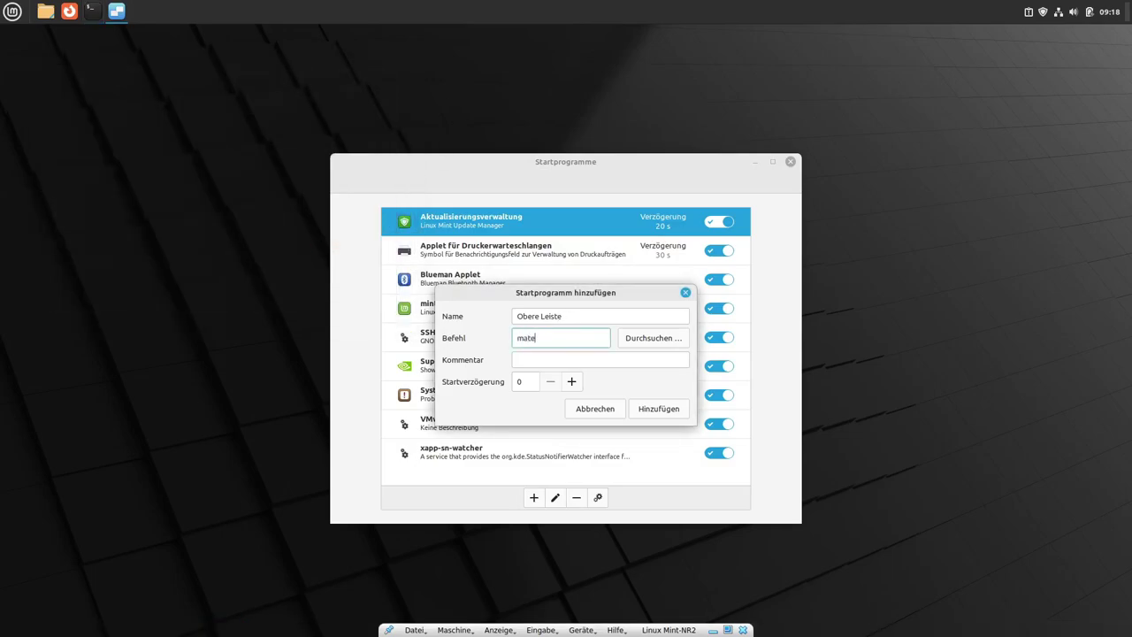
- Add the Obere Leiste startup entry with the command mate-panel and the comment Neue Leiste für Compiz
click(529, 360)
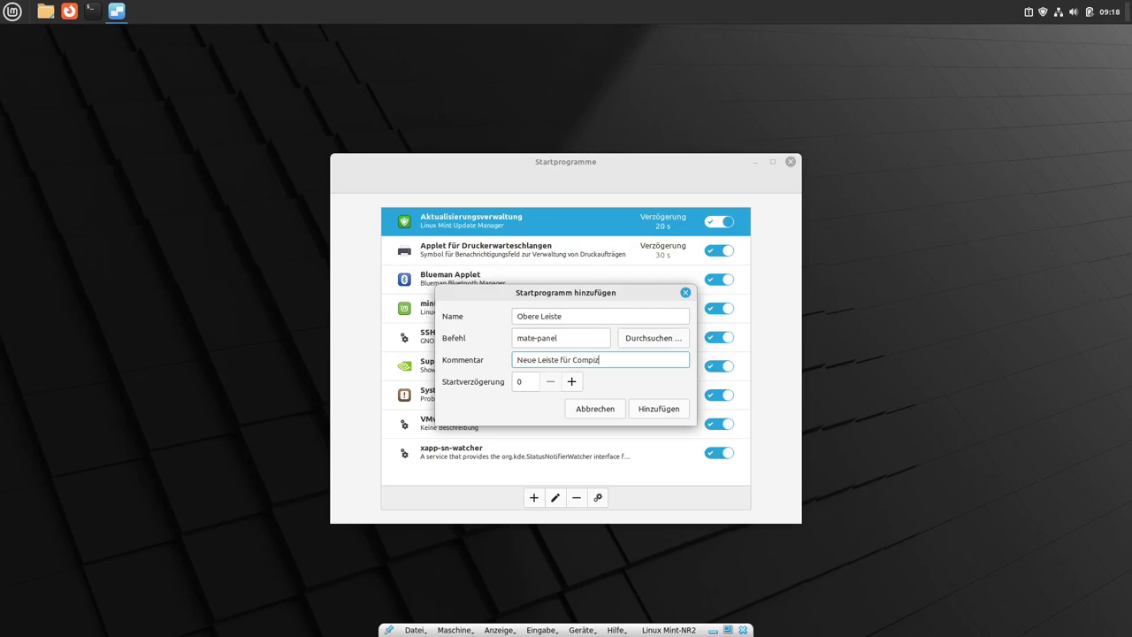
click(658, 408)
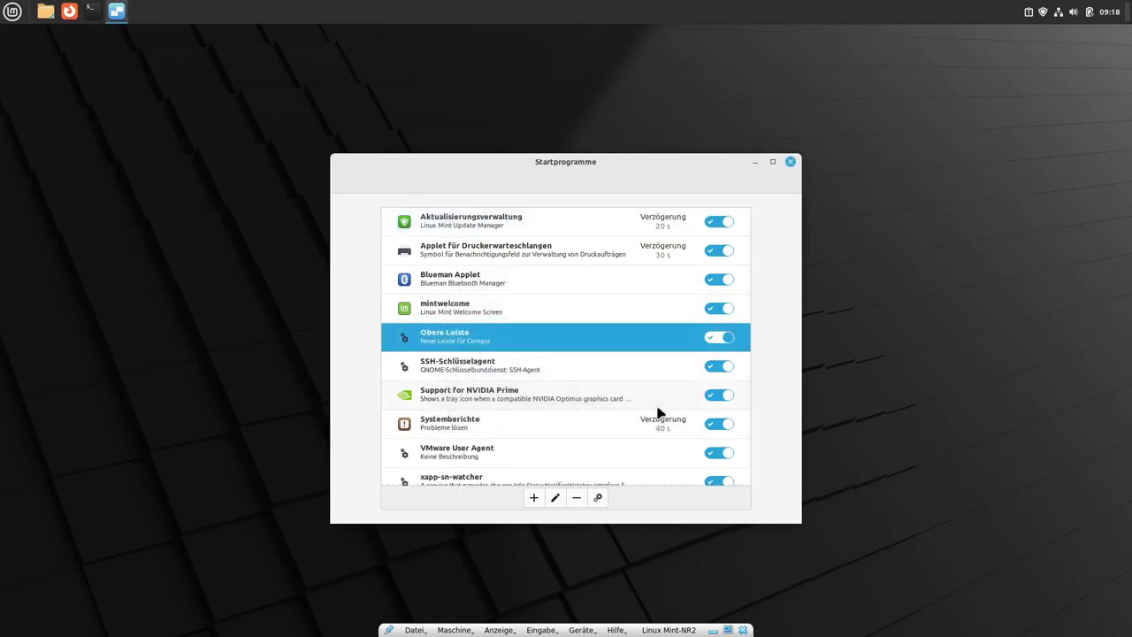
- Add the Compiz Fusion Icon application to the startup programs from the list of installed applications
click(534, 498)
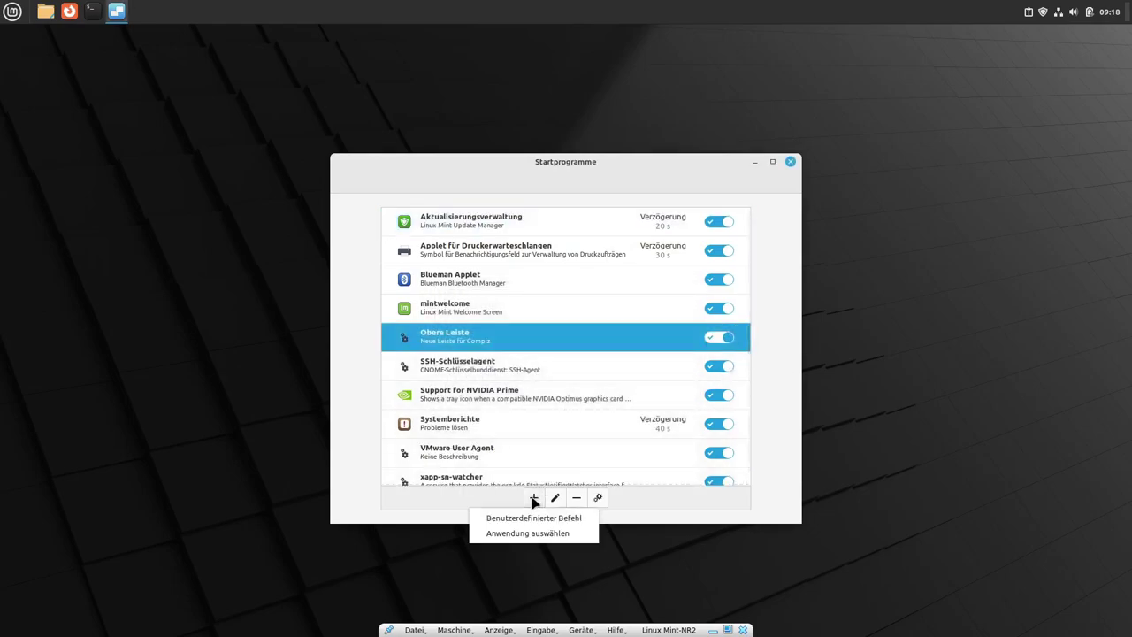
click(540, 534)
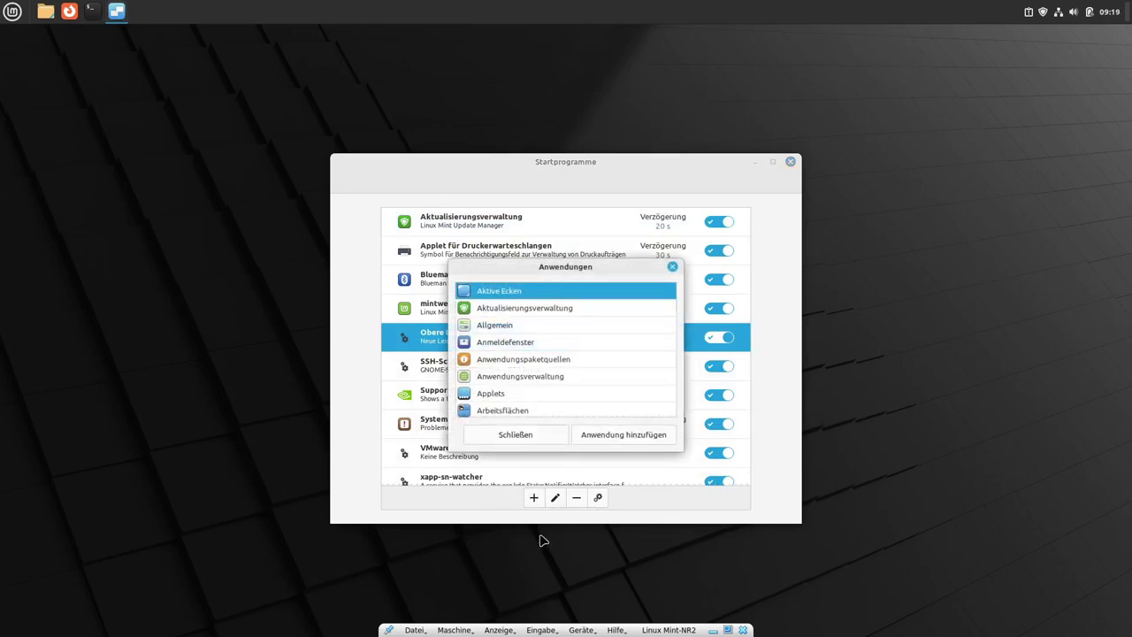
scroll(529, 349, down, 5)
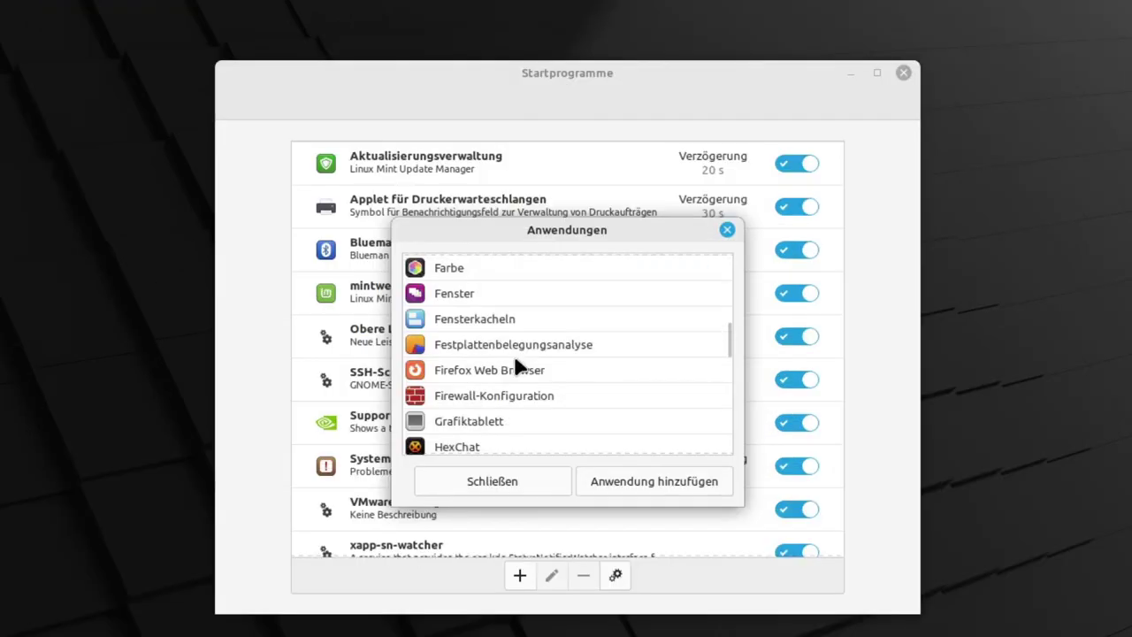
scroll(515, 365, down, 5)
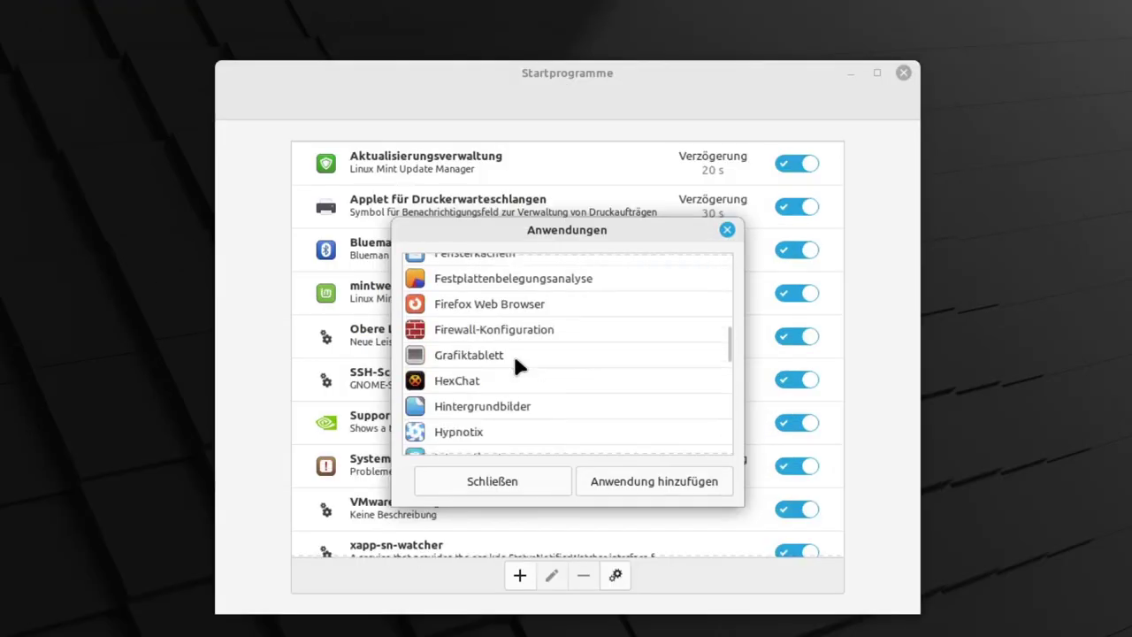
scroll(517, 364, down, 3)
scroll(517, 361, down, 10)
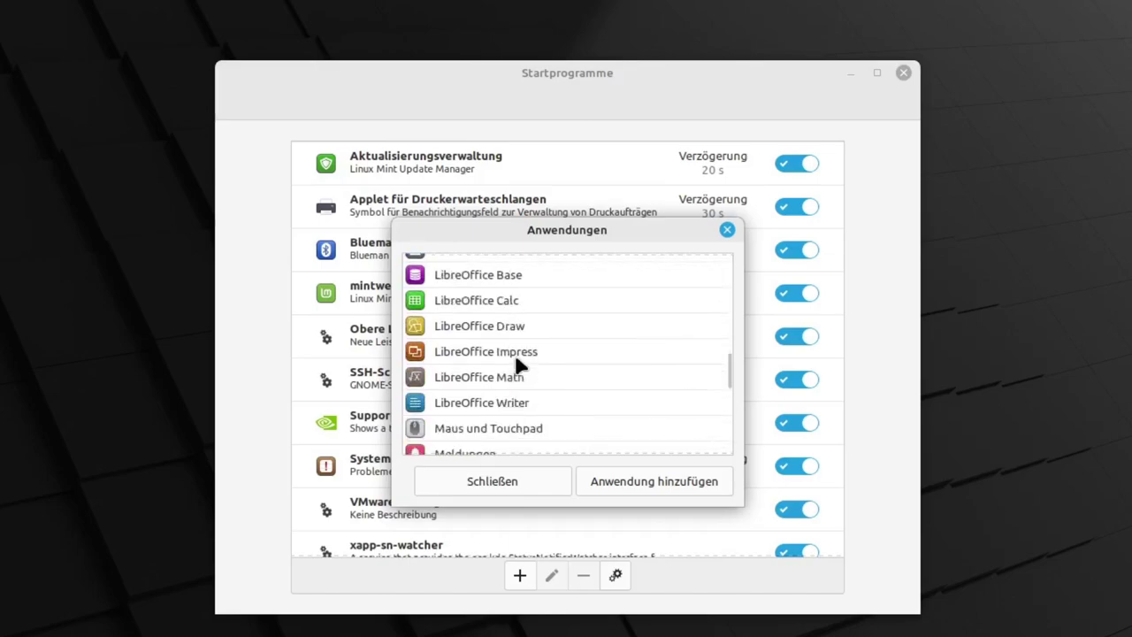
scroll(517, 361, down, 2)
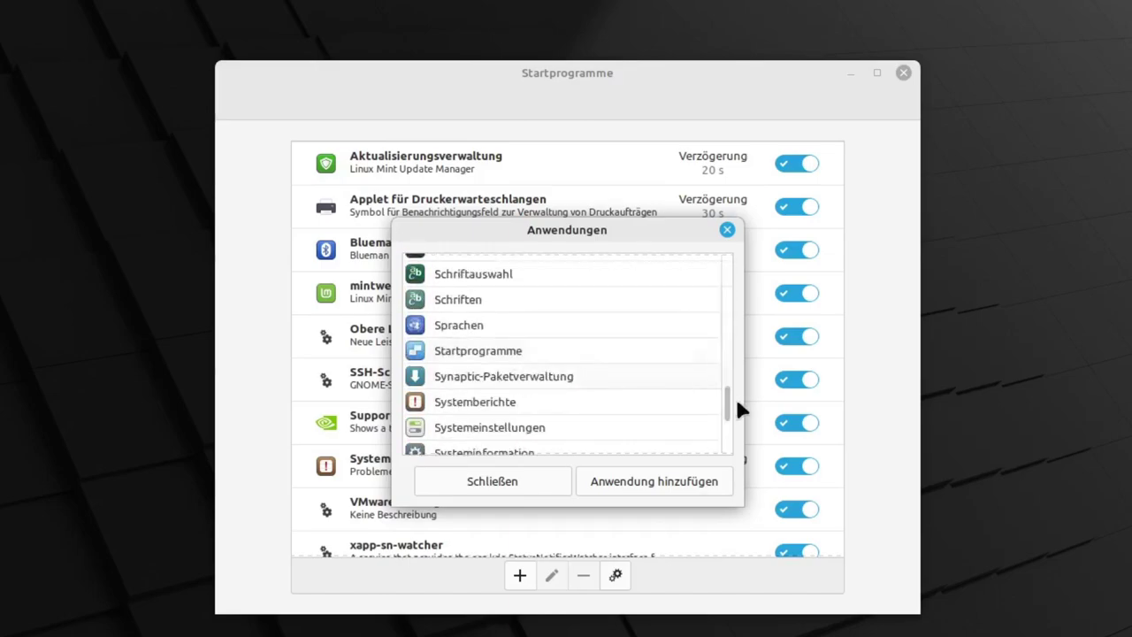
drag(720, 403, 727, 311)
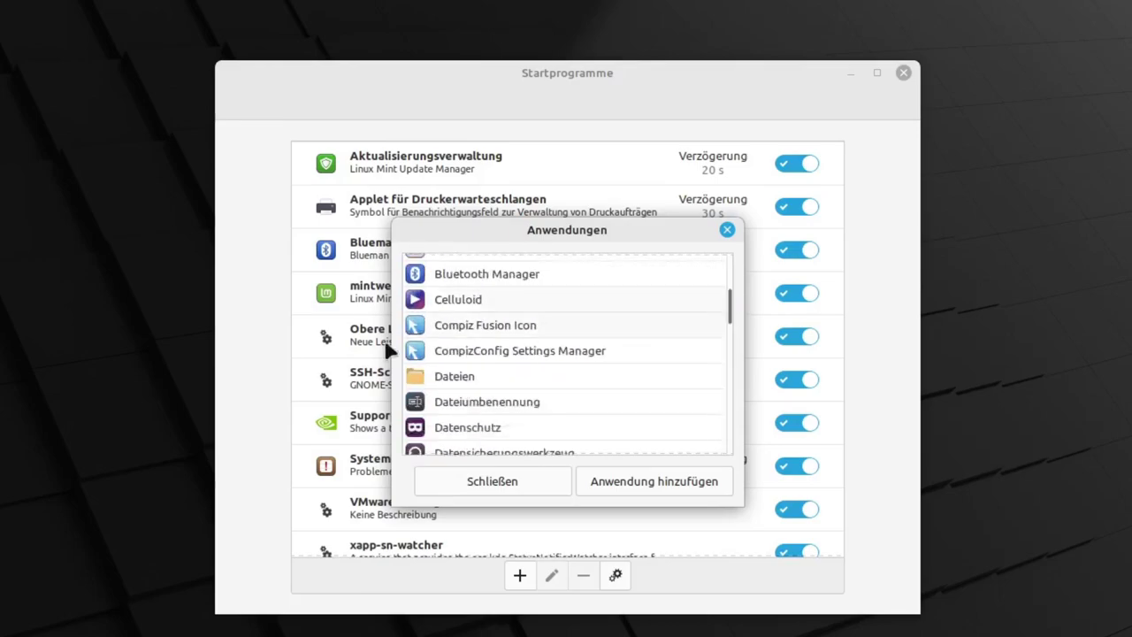
click(531, 332)
click(621, 490)
click(796, 298)
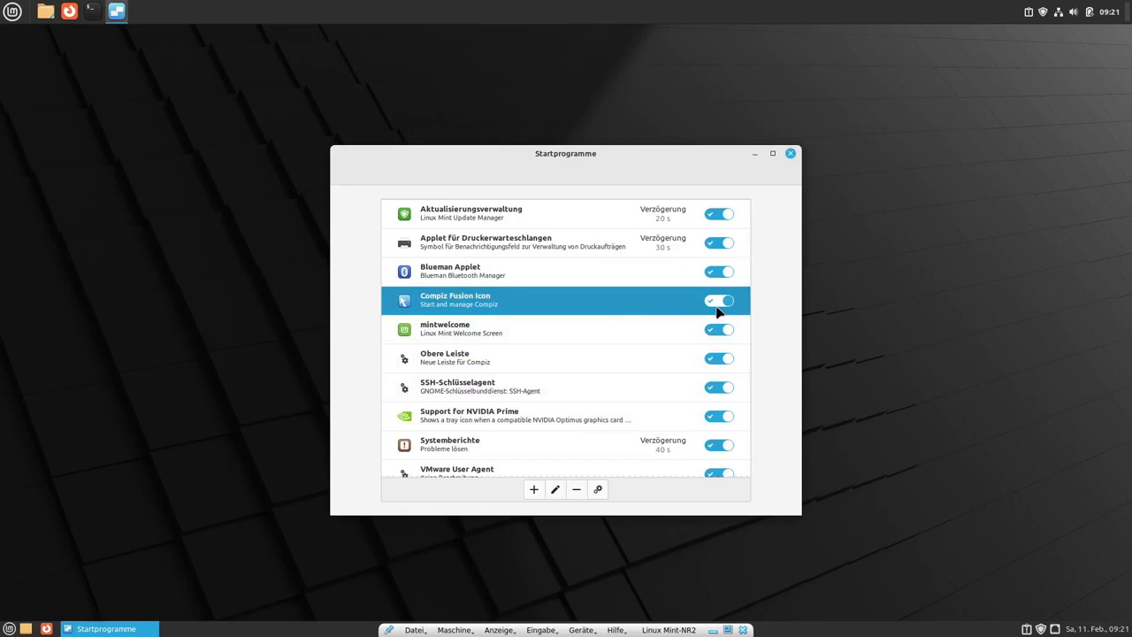
- Add a custom startup entry named Plank with the command plank and the comment Schnellstarterleiste, and close Startprogramme
click(533, 489)
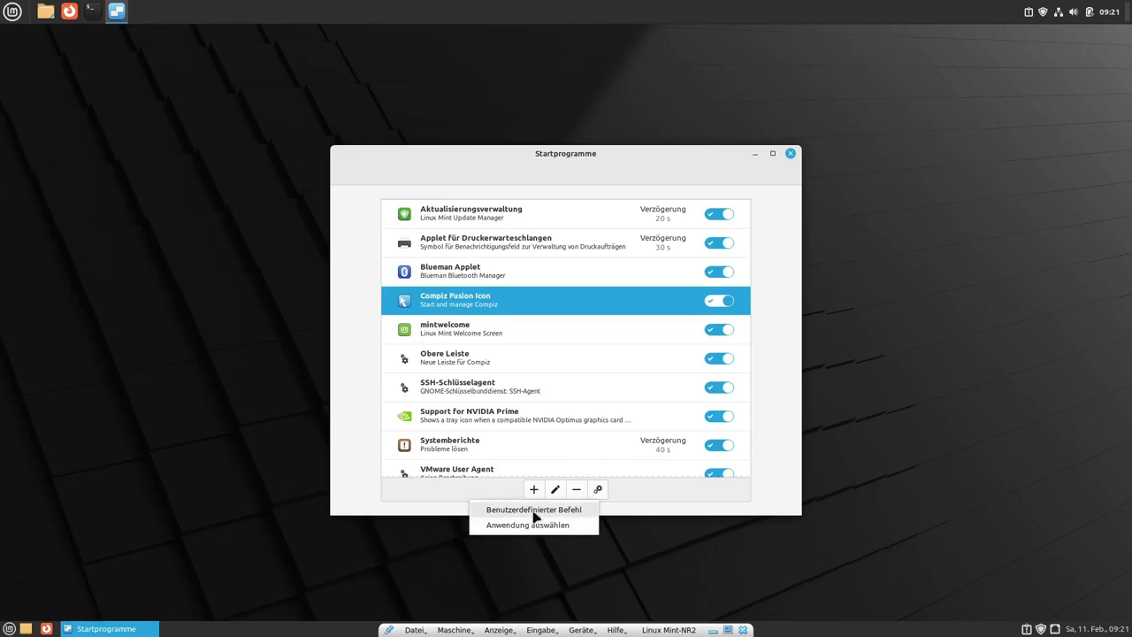
click(539, 511)
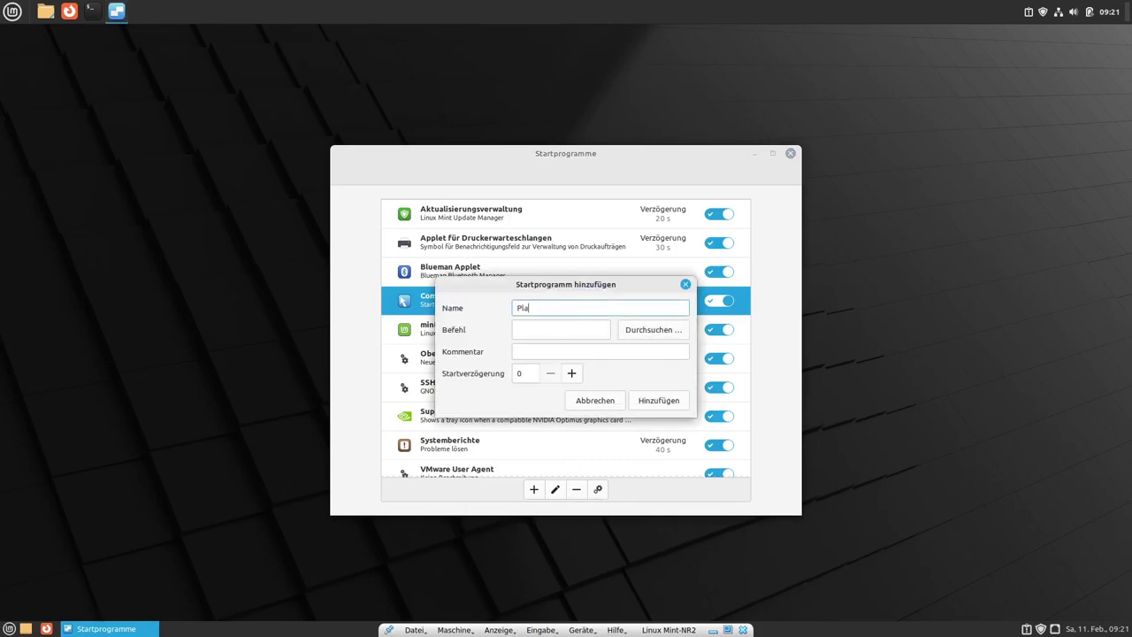
key(Tab)
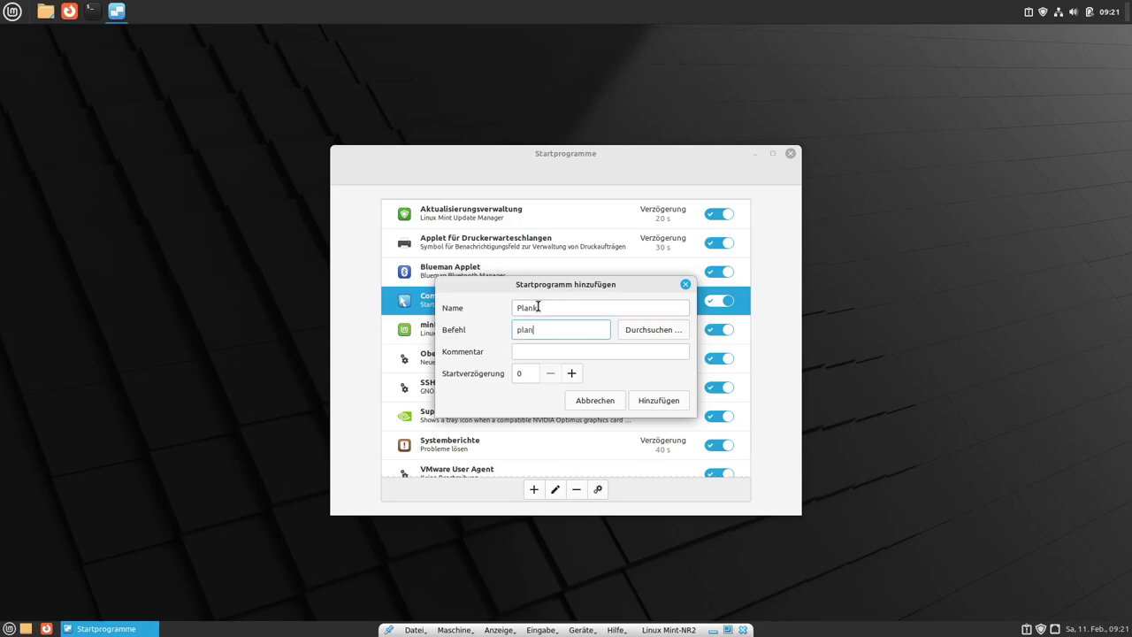
click(533, 352)
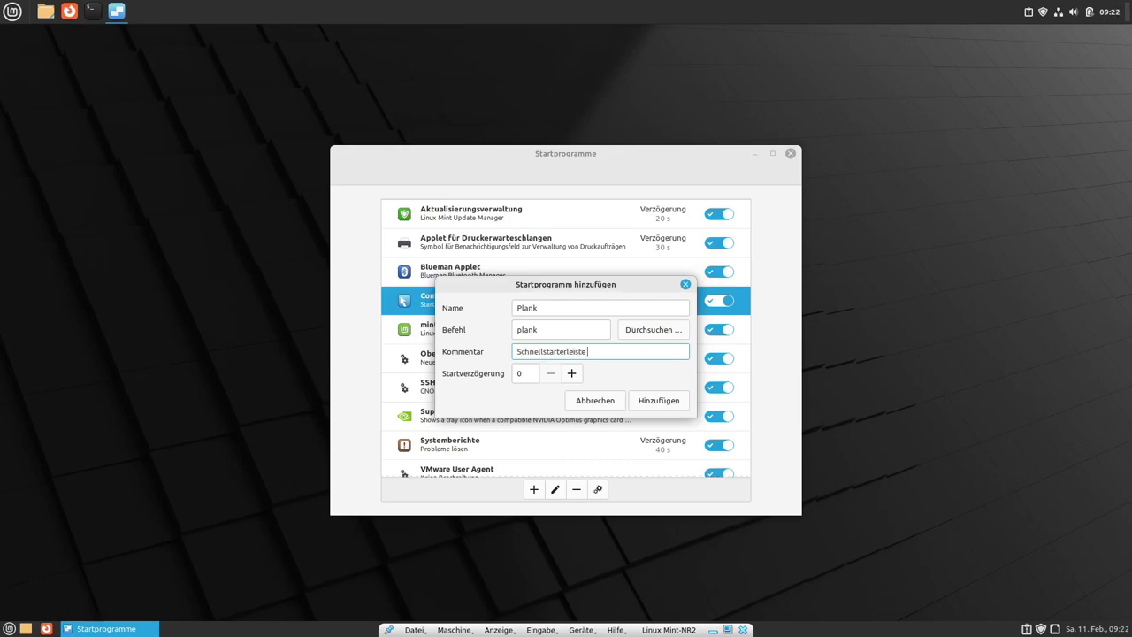
click(655, 401)
click(791, 153)
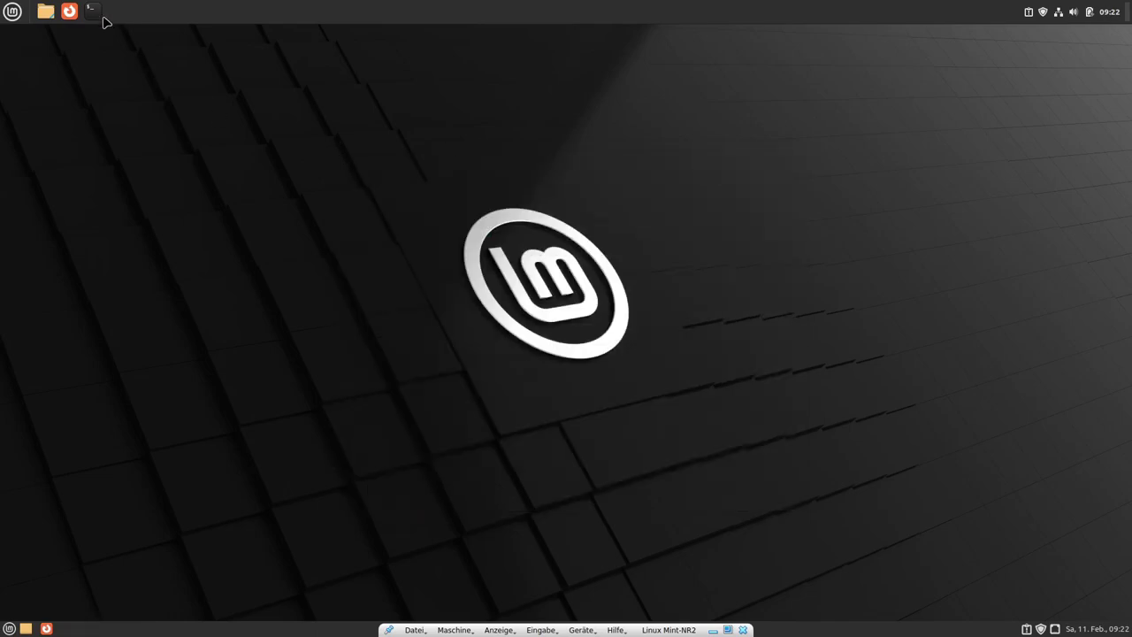
- Open a terminal and try to run the plank command
click(93, 12)
text(paln)
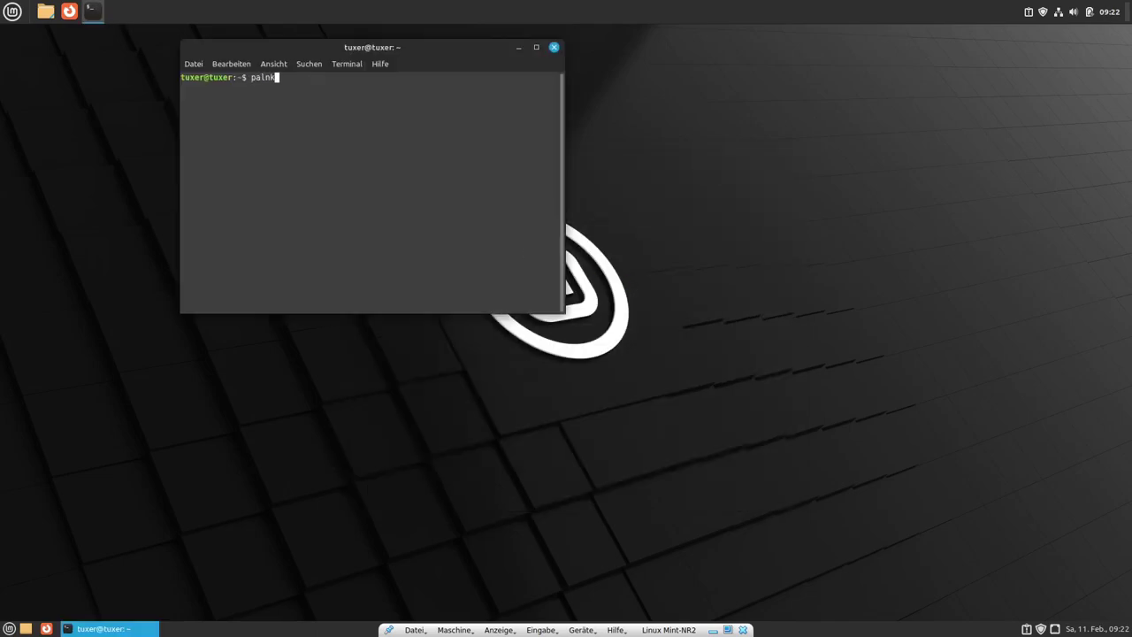
text(k)
key(Return)
text(plank)
key(Return)
- Copy the suggested installation command into the prompt and install plank, authorising with the account password
drag(284, 138, 181, 138)
middle_click(263, 148)
key(Return)
text(*********)
key(Return)
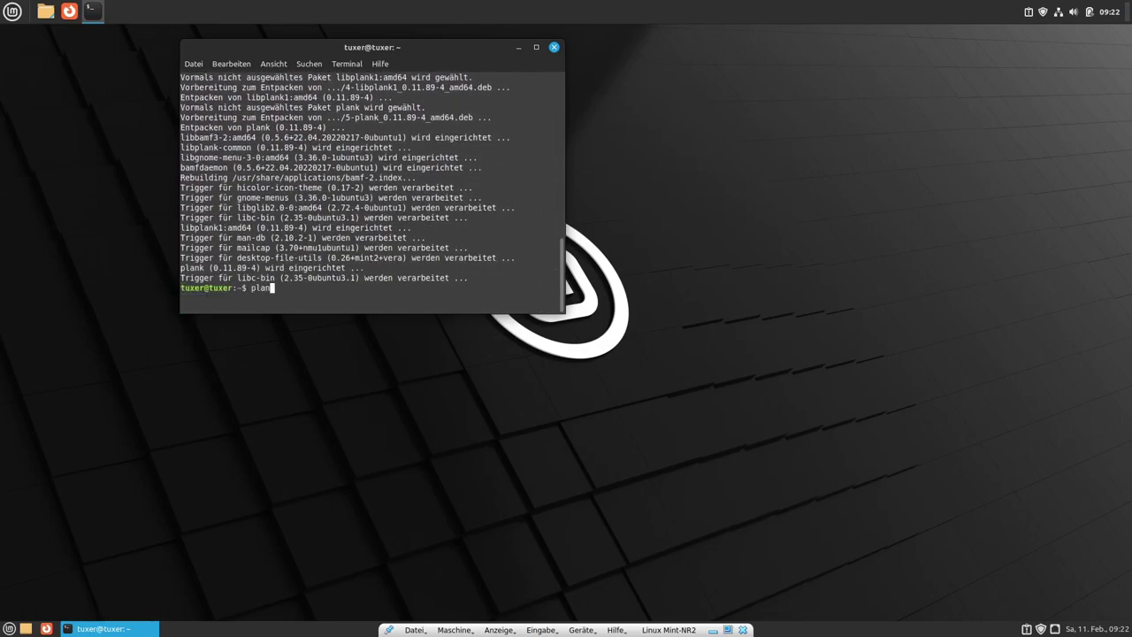
- Launch plank from the terminal and keep the terminal open by cancelling its closing
text(plank)
key(Return)
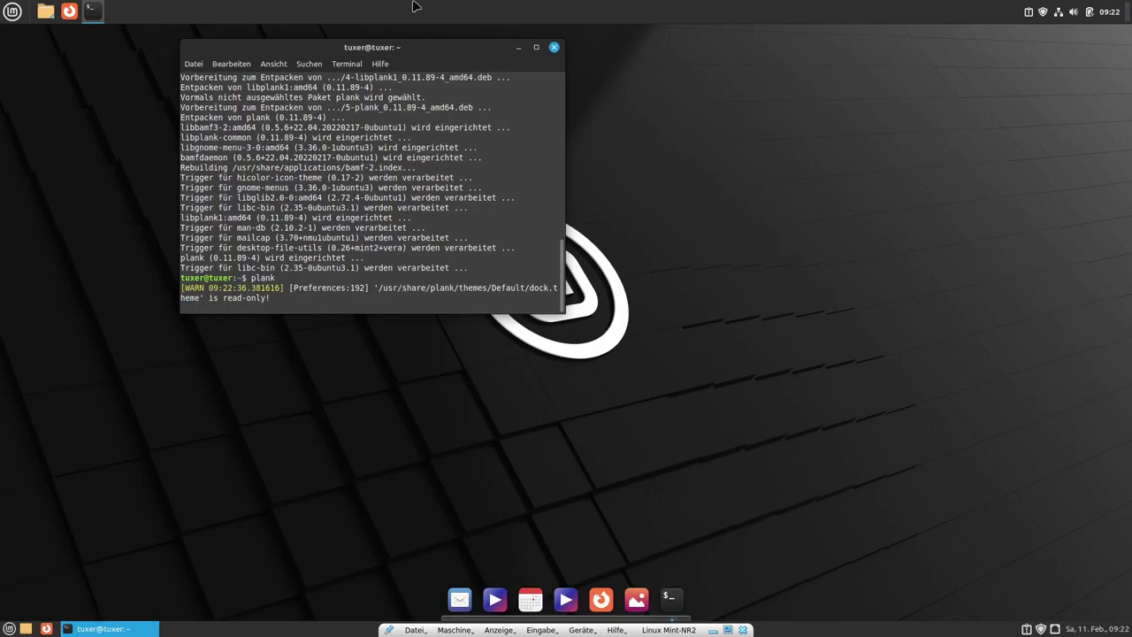
click(553, 47)
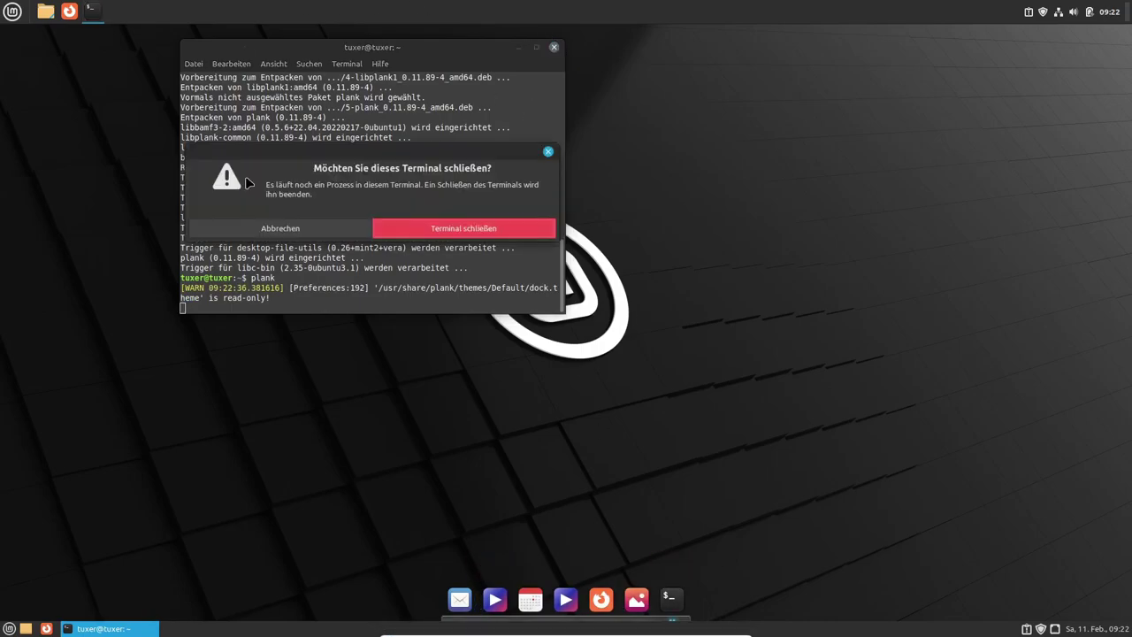
click(280, 228)
- Open the Plank dock's settings, look through the alignment choices, and set the dock's position to Links
right_click(498, 601)
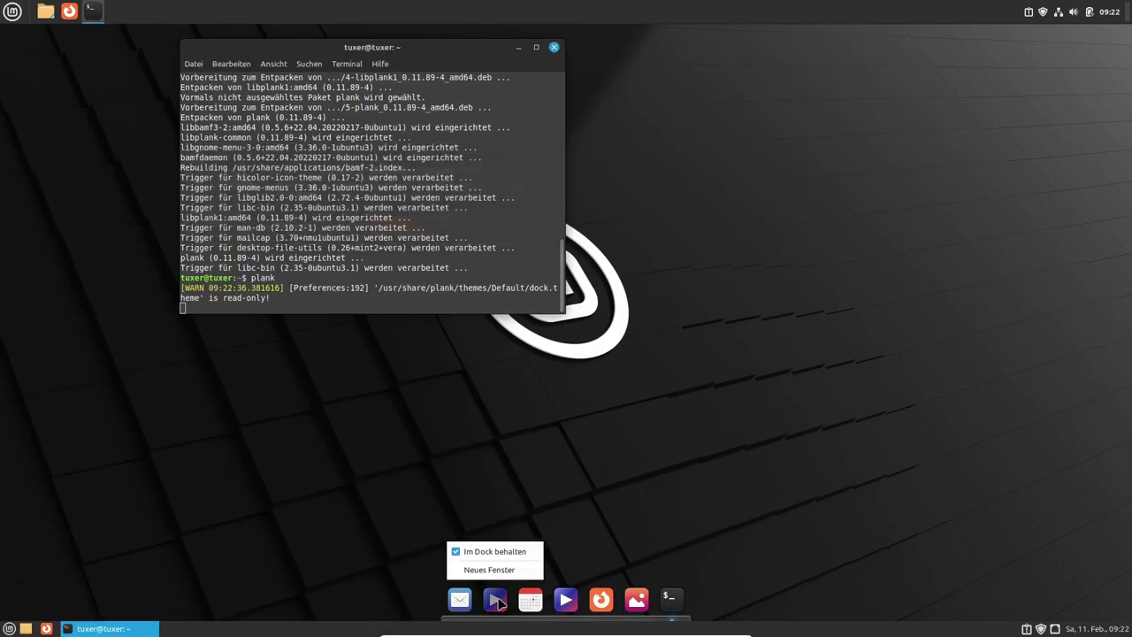
click(599, 501)
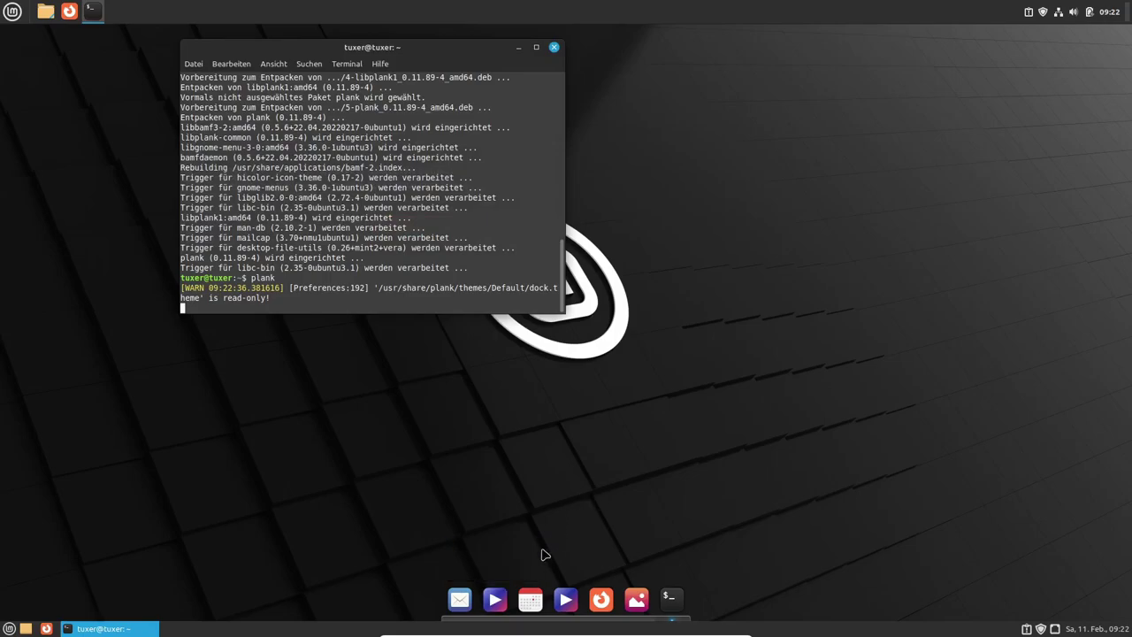
right_click(532, 603)
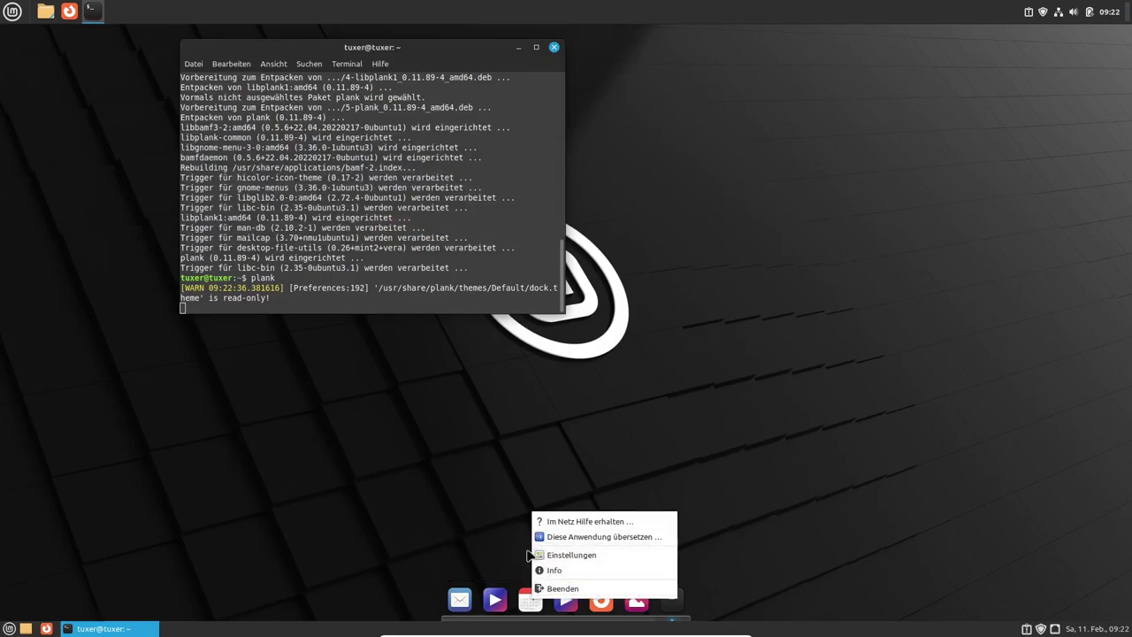
click(567, 558)
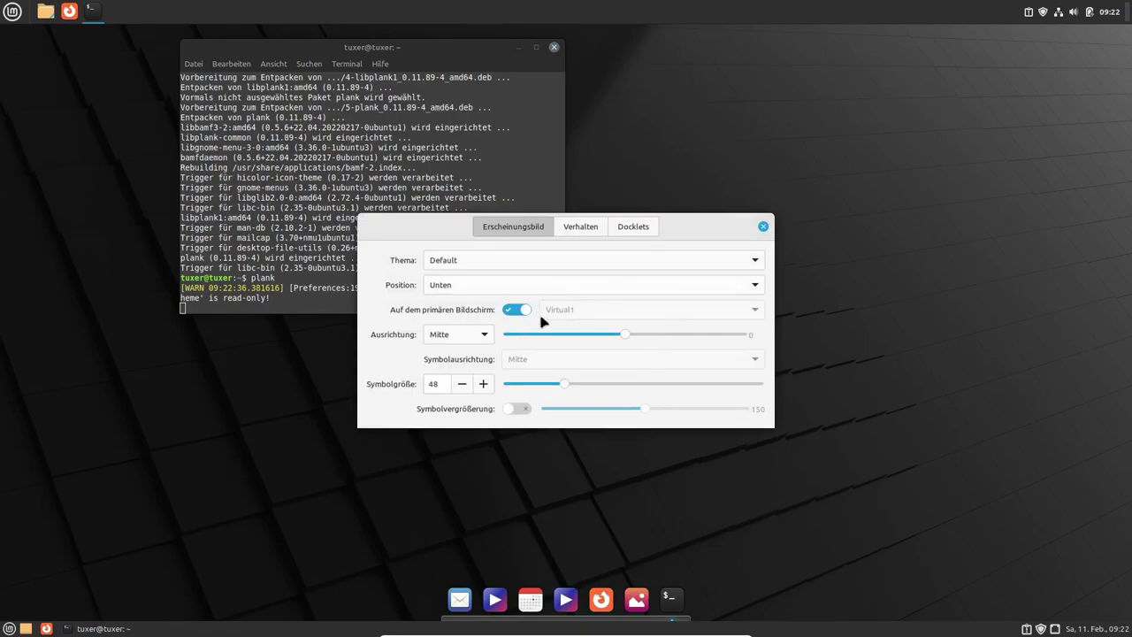
click(477, 336)
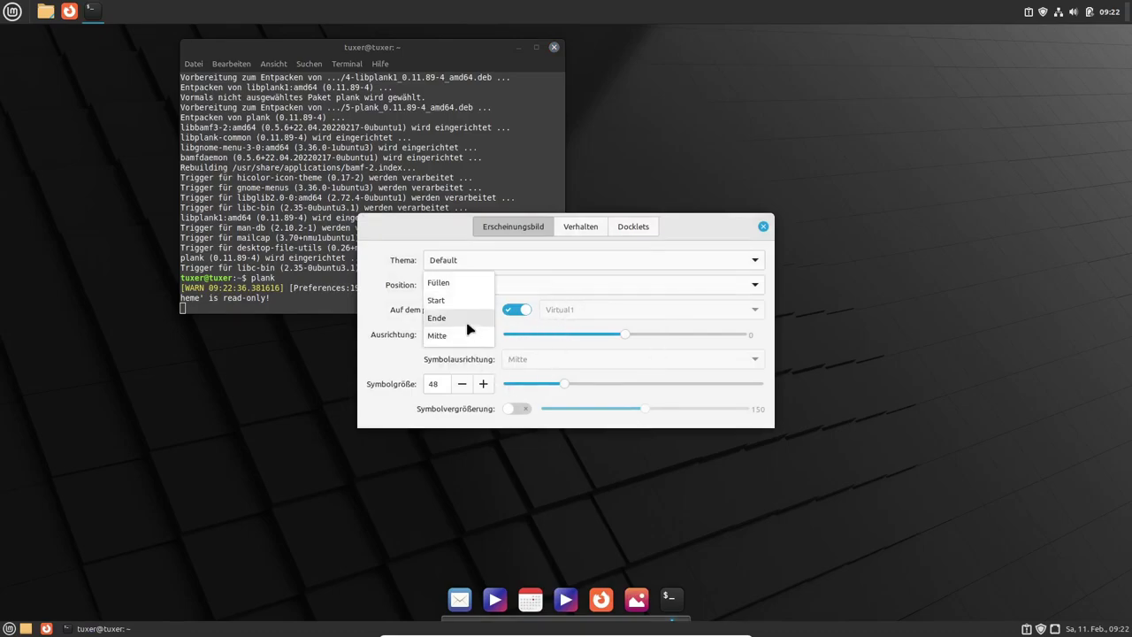
click(592, 296)
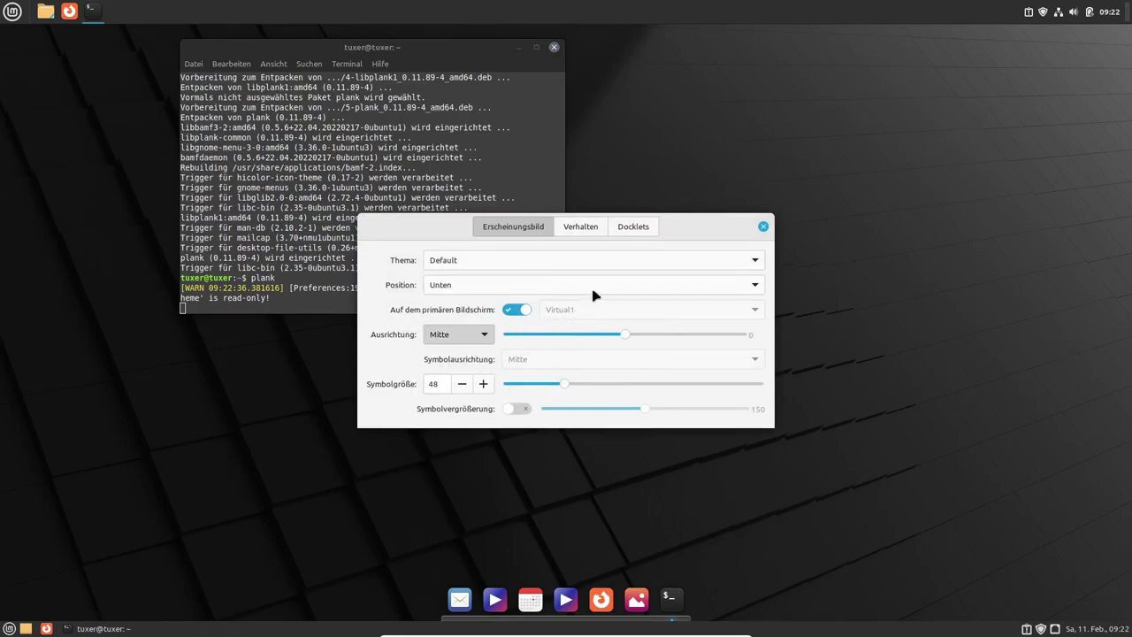
click(473, 285)
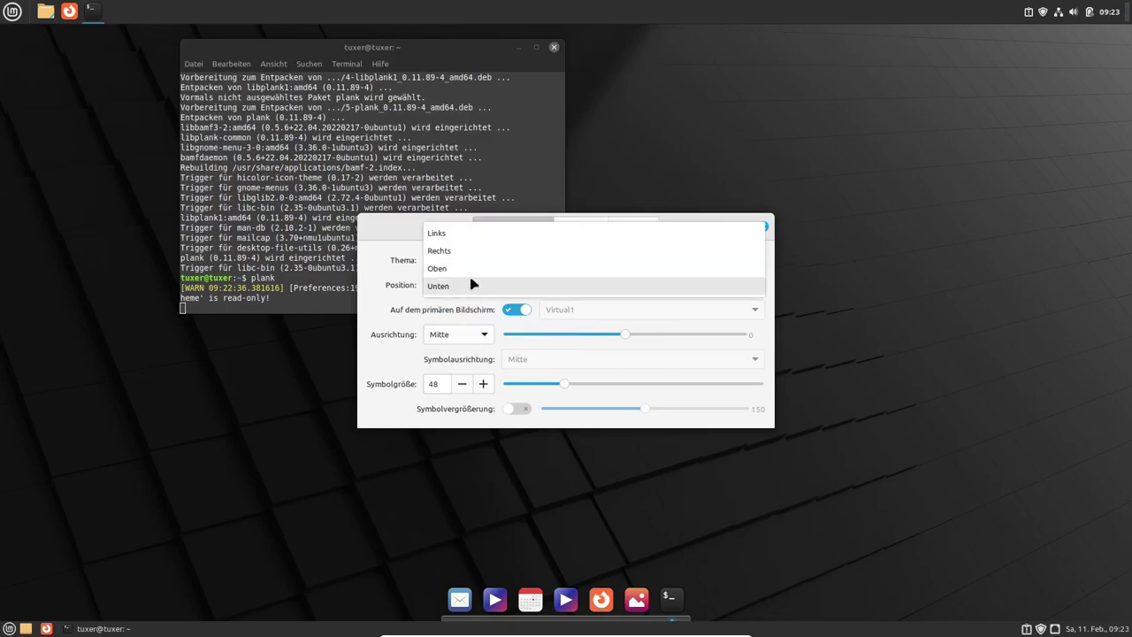
click(462, 232)
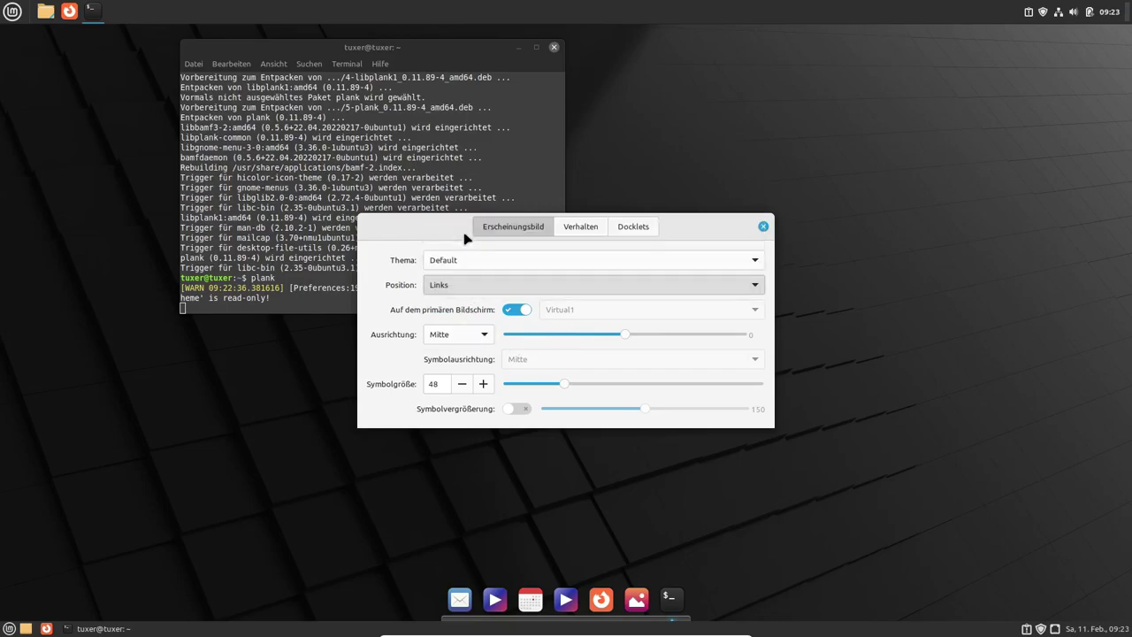
- Enable icon magnification for the dock, increase its strength, and close the dock settings
click(522, 410)
drag(645, 411, 680, 412)
click(764, 227)
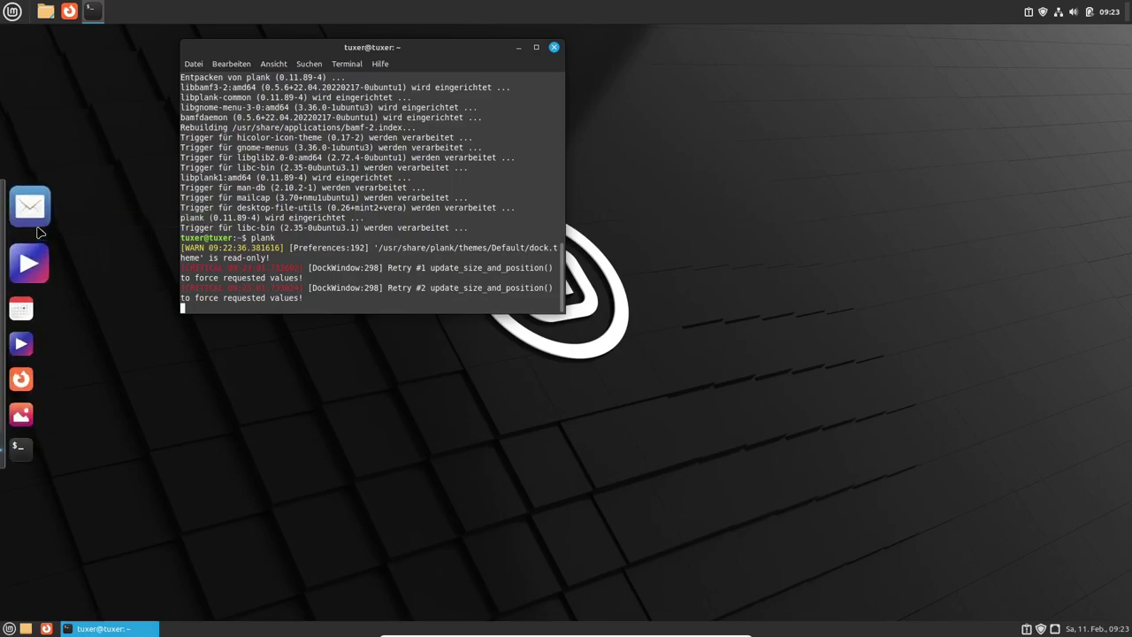
- Close the terminal and end the plank process running in it
click(554, 47)
click(428, 231)
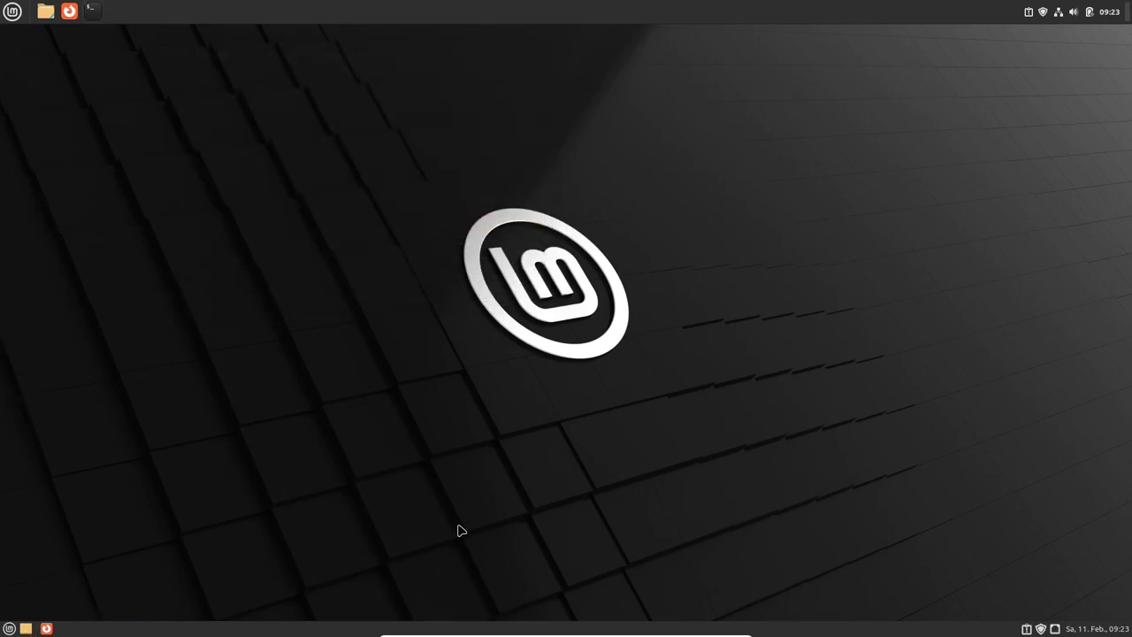
- Remove the Cinnamon panel at the upper screen edge, confirm the removal, and close the panel settings opened from the prompt
right_click(255, 20)
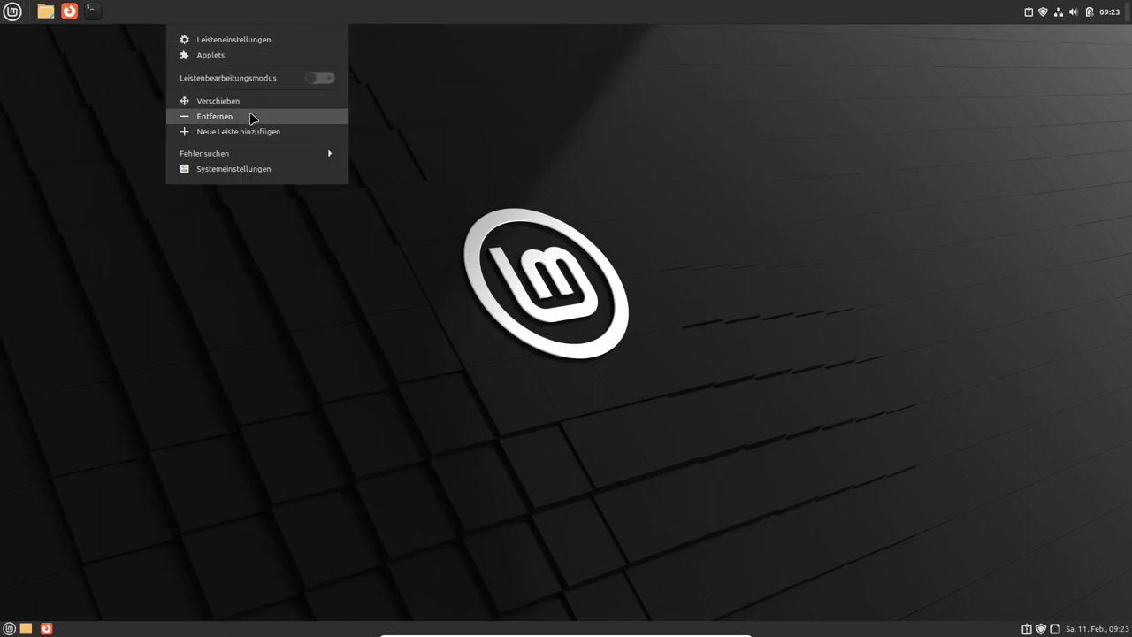
click(252, 117)
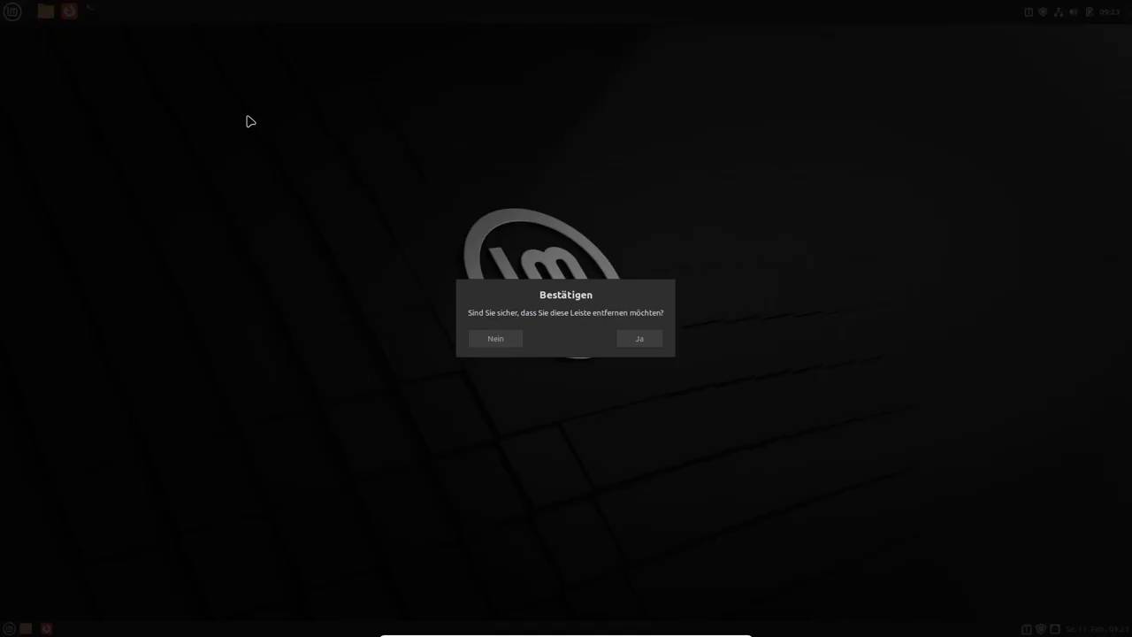
click(639, 339)
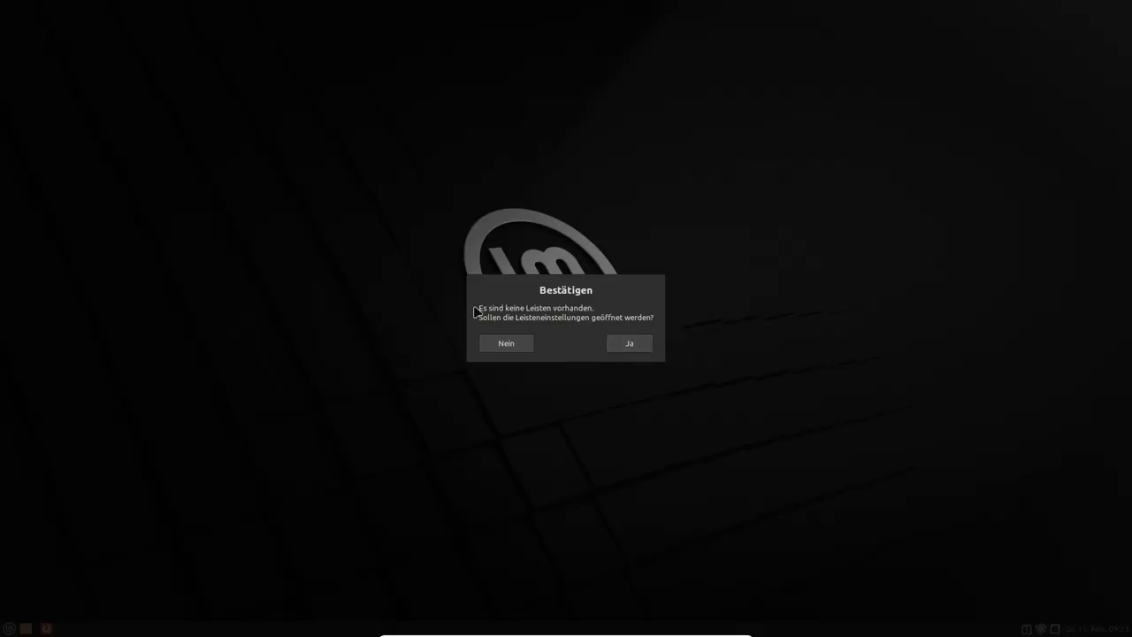
click(643, 340)
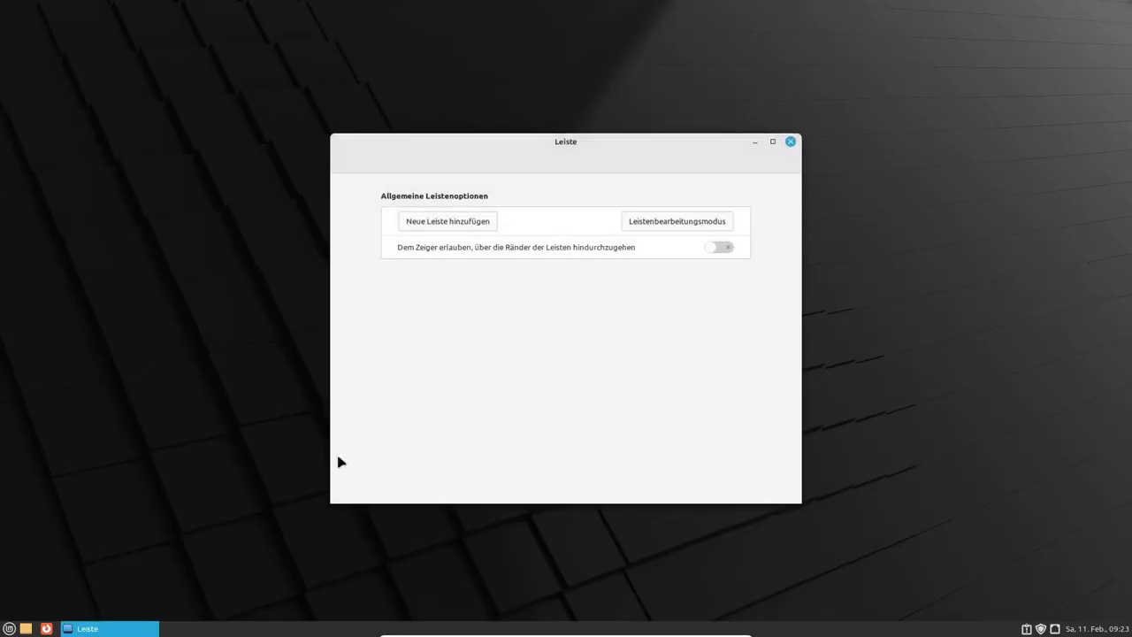
click(790, 142)
- Open the MATE panel's properties and set its alignment to Oben
right_click(205, 628)
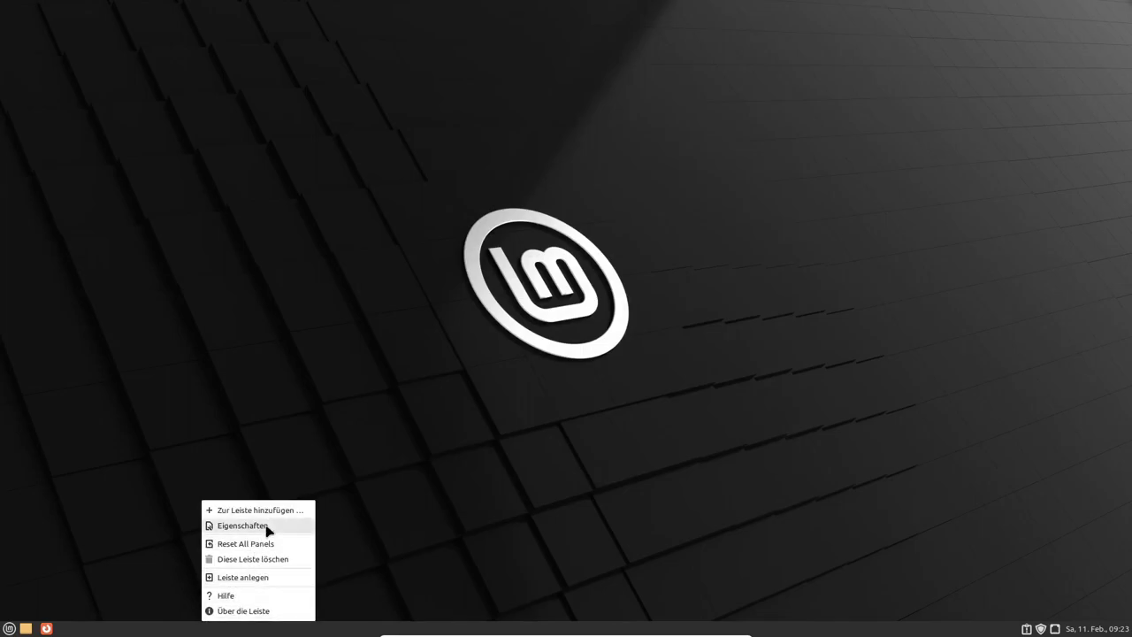
click(267, 528)
click(598, 267)
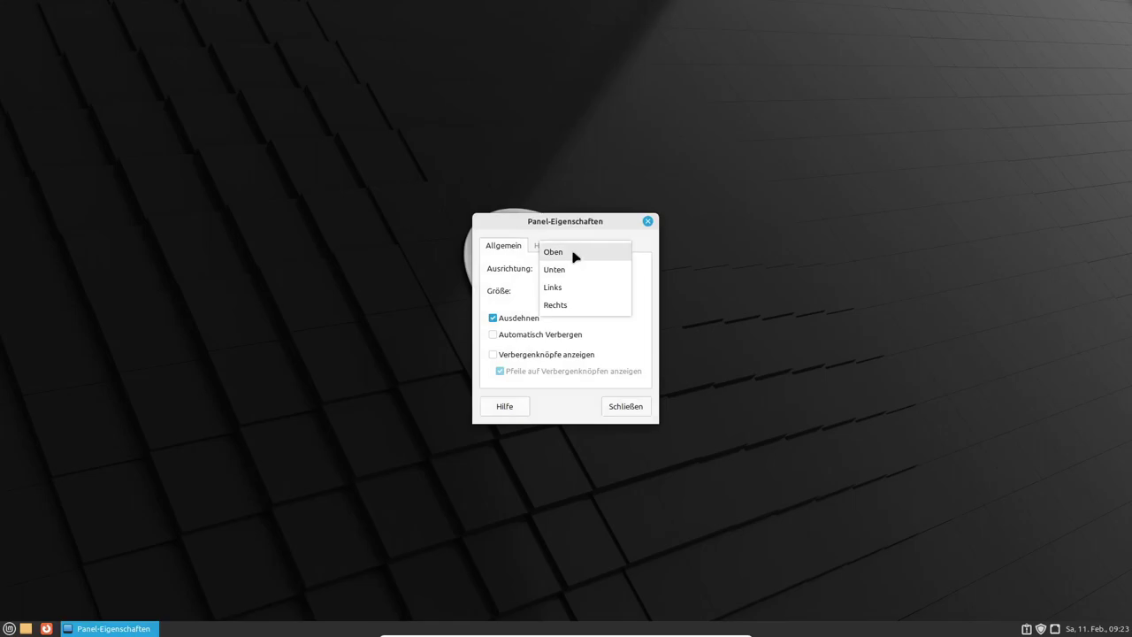
click(572, 254)
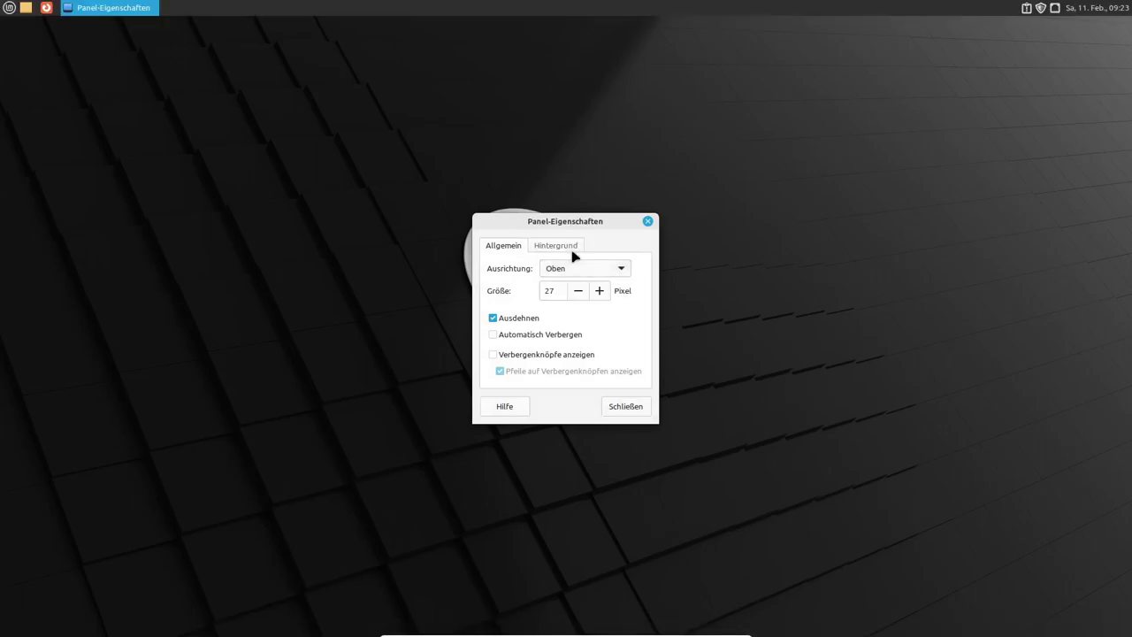
- Enable the MATE panel's hide buttons and try them by collapsing and expanding the panel
click(492, 356)
click(3, 8)
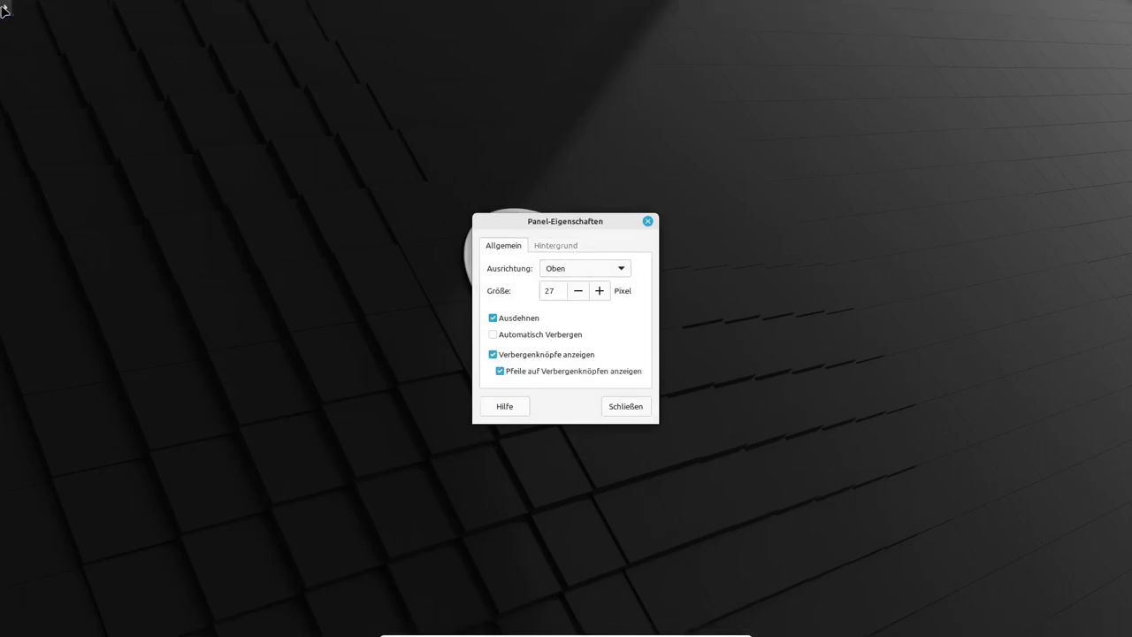
click(4, 9)
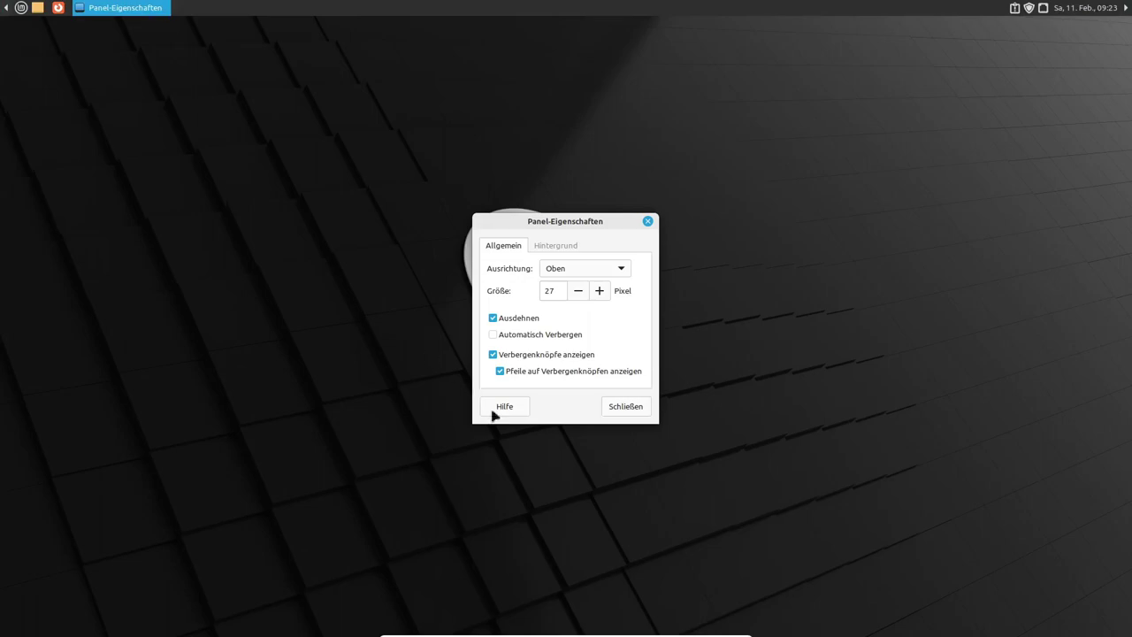
- Give the MATE panel a solid near-black background colour with opacity 0 (Durchsichtig), and close its properties
click(557, 239)
click(509, 284)
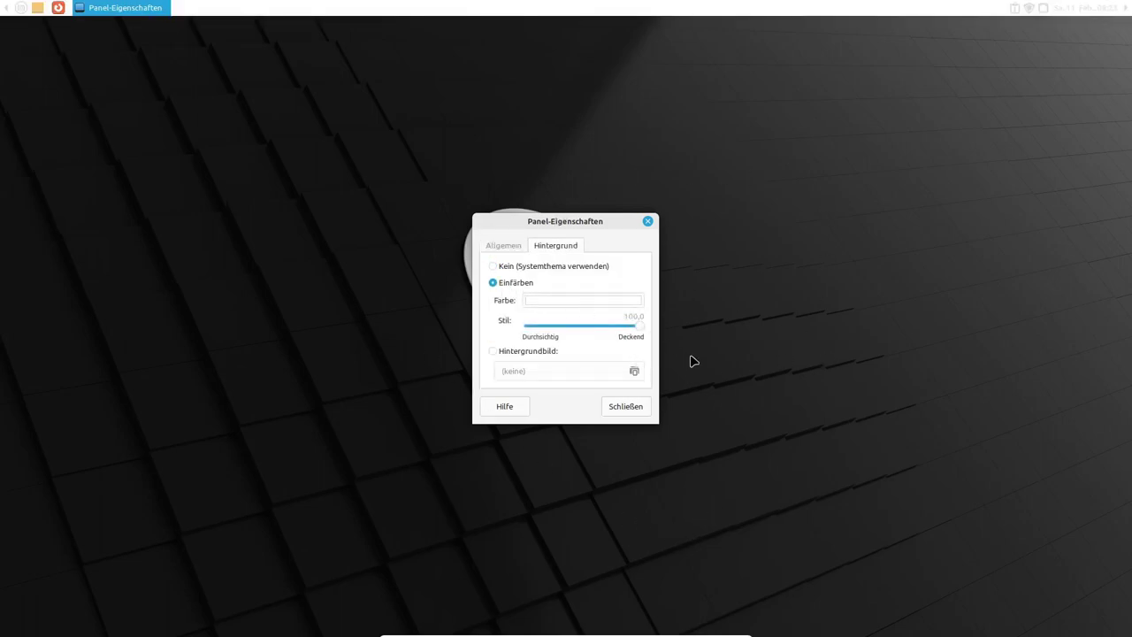
click(637, 300)
click(688, 346)
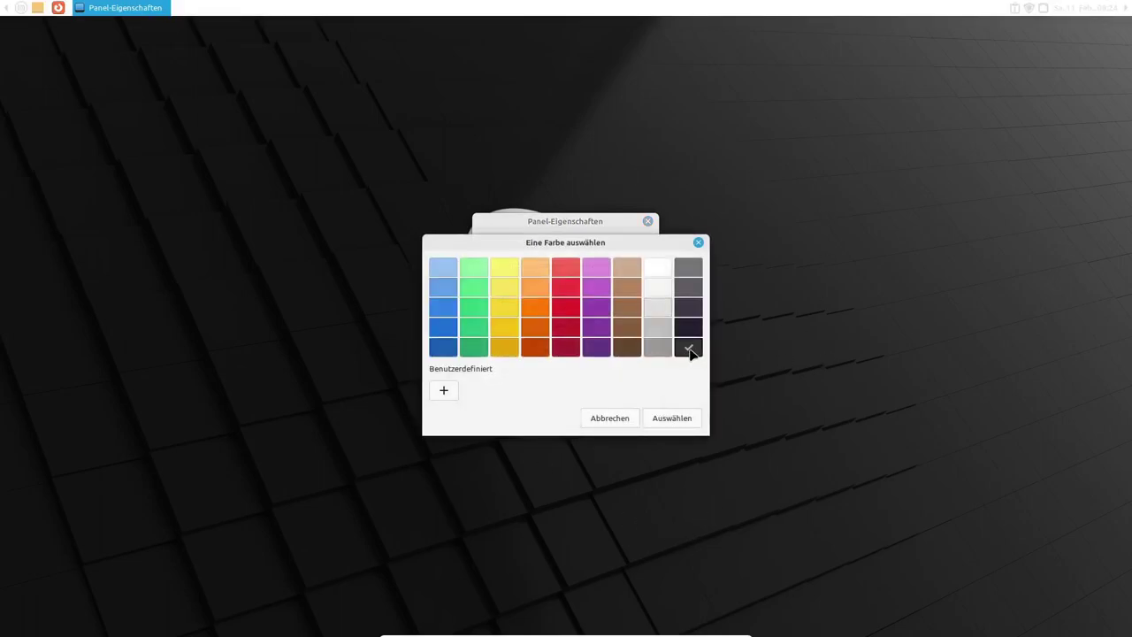
click(691, 418)
drag(639, 326, 431, 333)
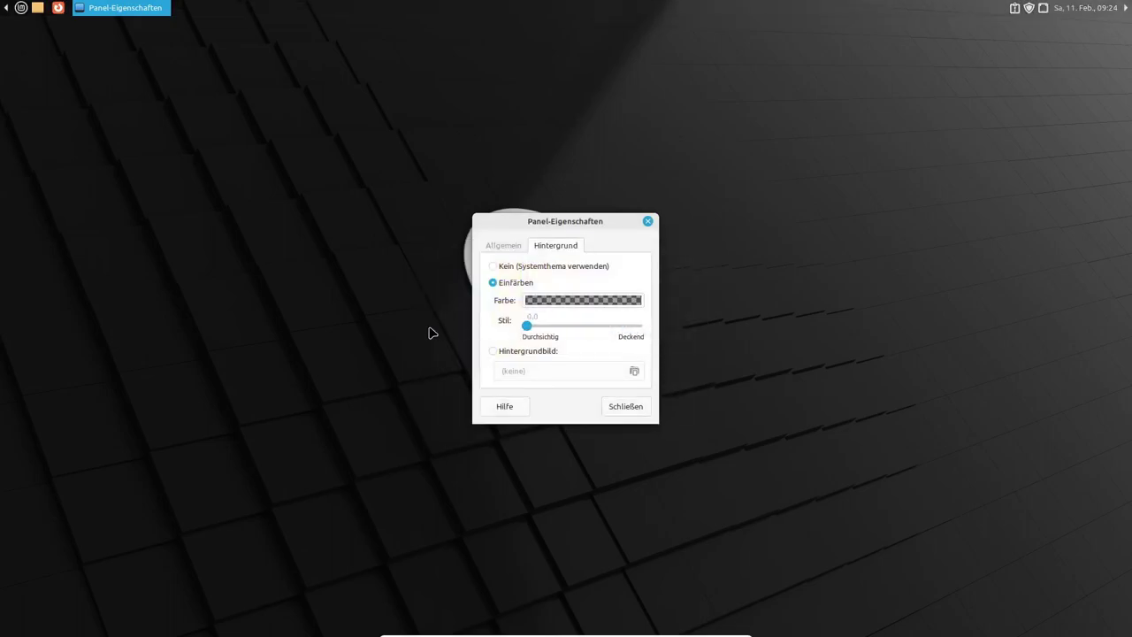
click(630, 409)
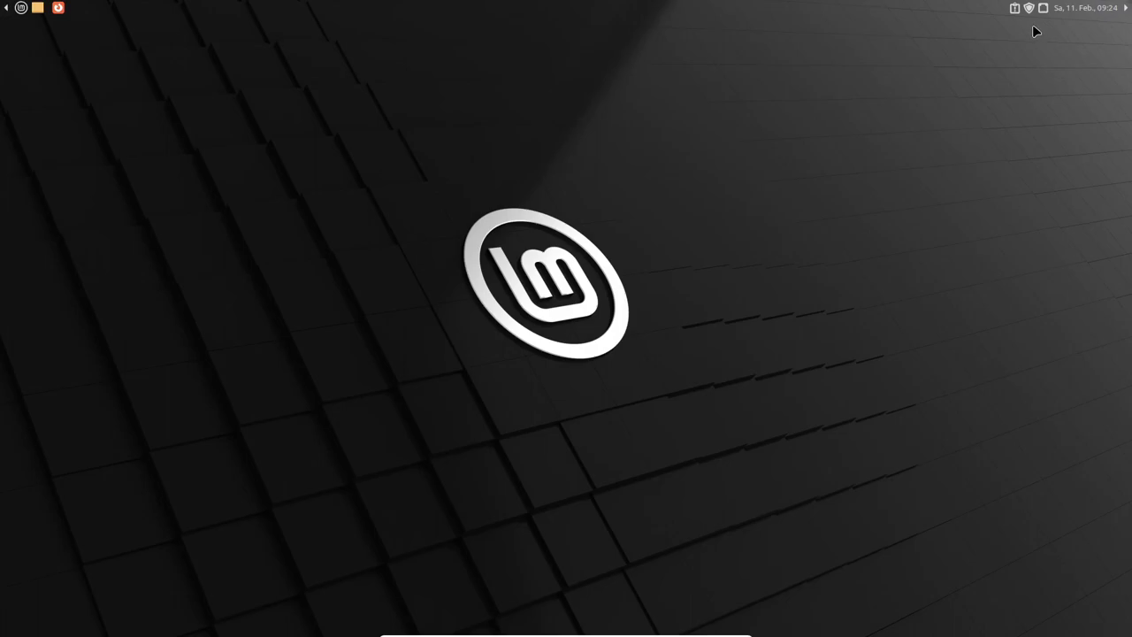
- Restart the system, log in with the account password, and close the Linux Mint welcome window
key(super)
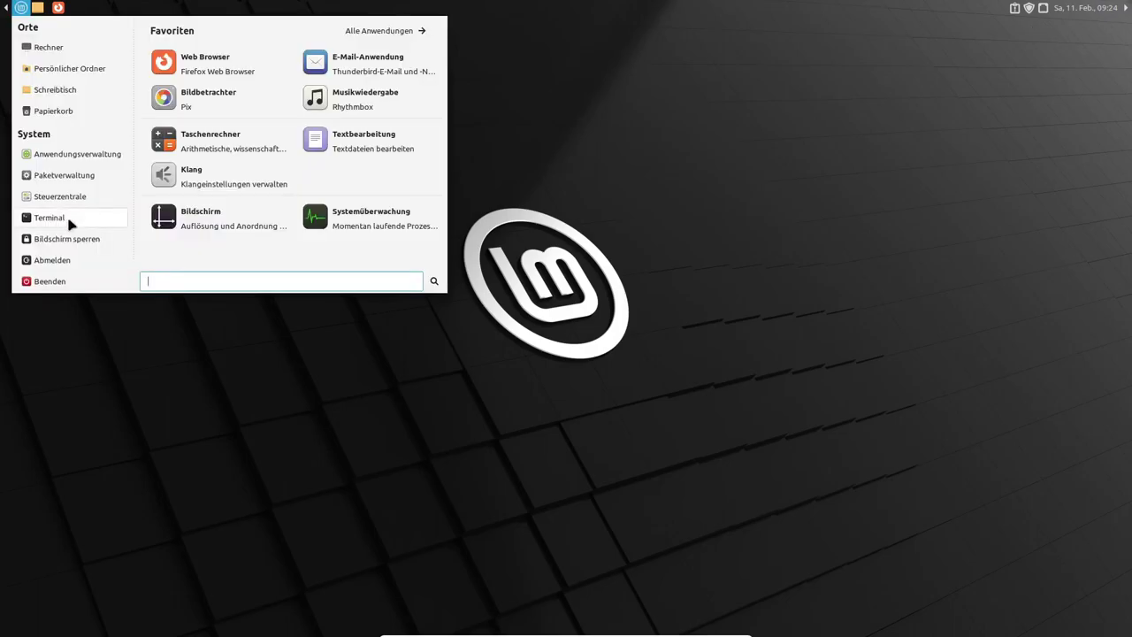
click(50, 281)
click(535, 358)
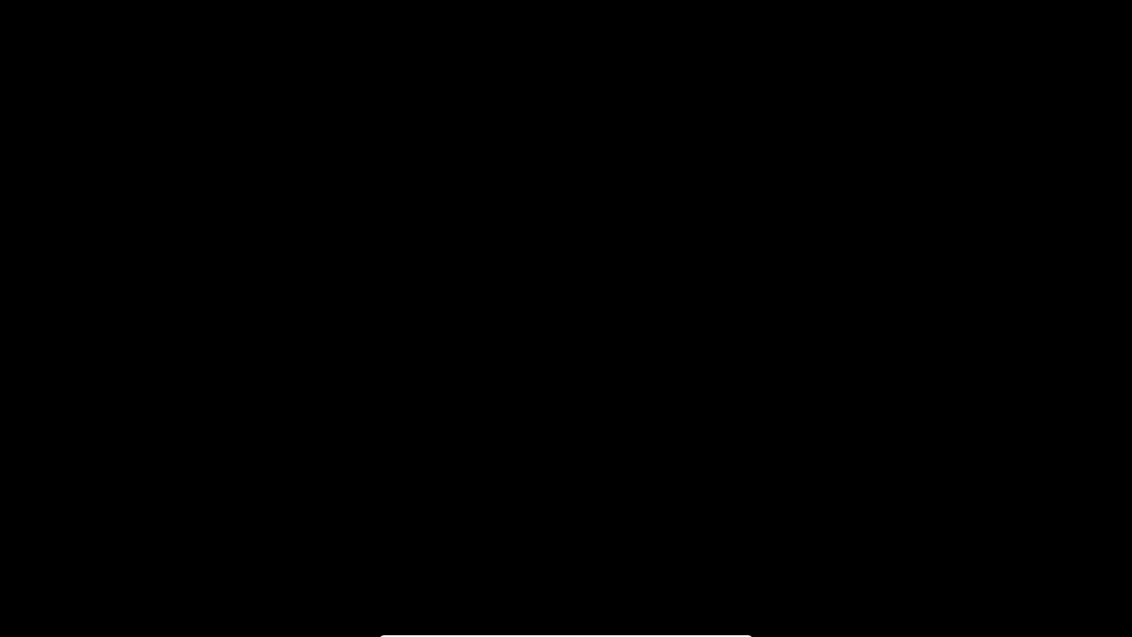
text(**********)
key(Return)
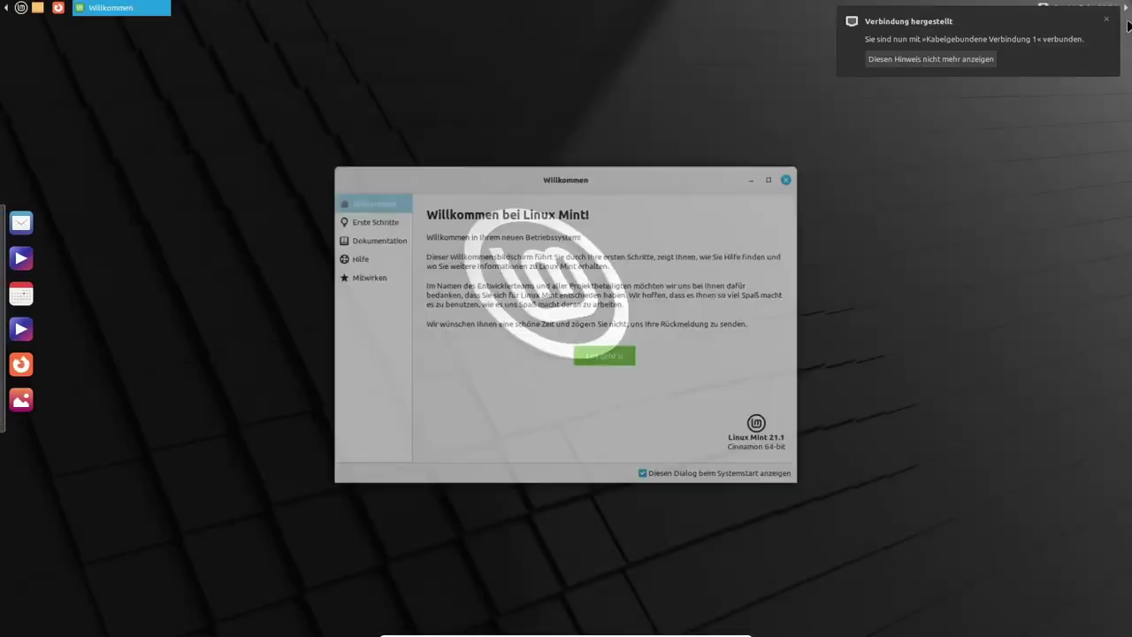
click(790, 177)
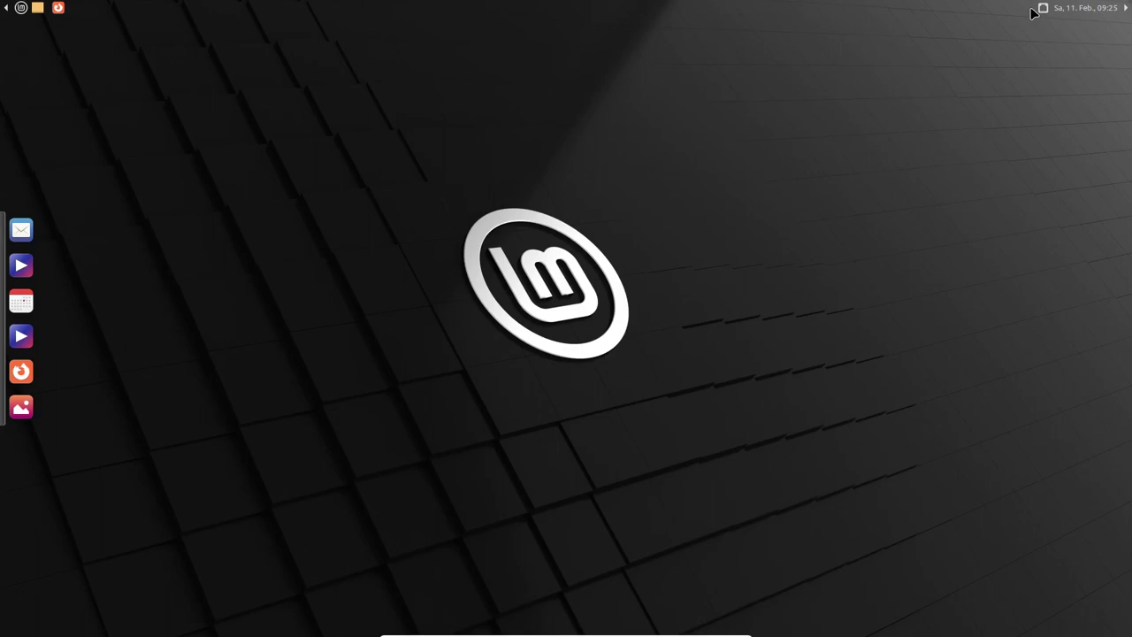
- Open Startprogramme and copy the command from the Compiz Fusion Icon entry
click(21, 7)
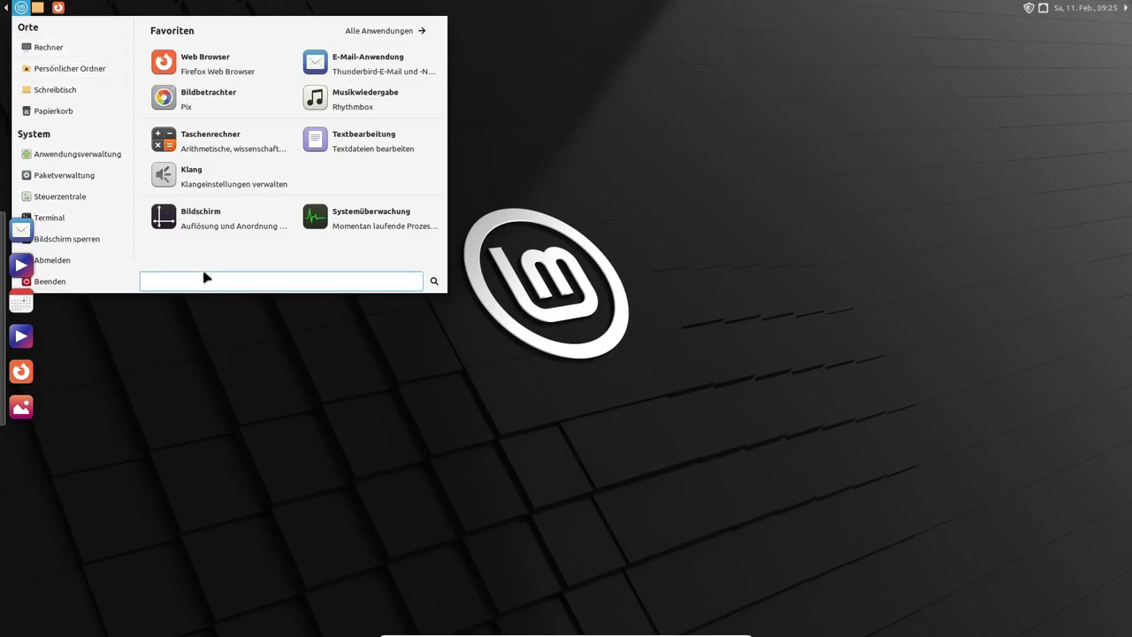
text(start)
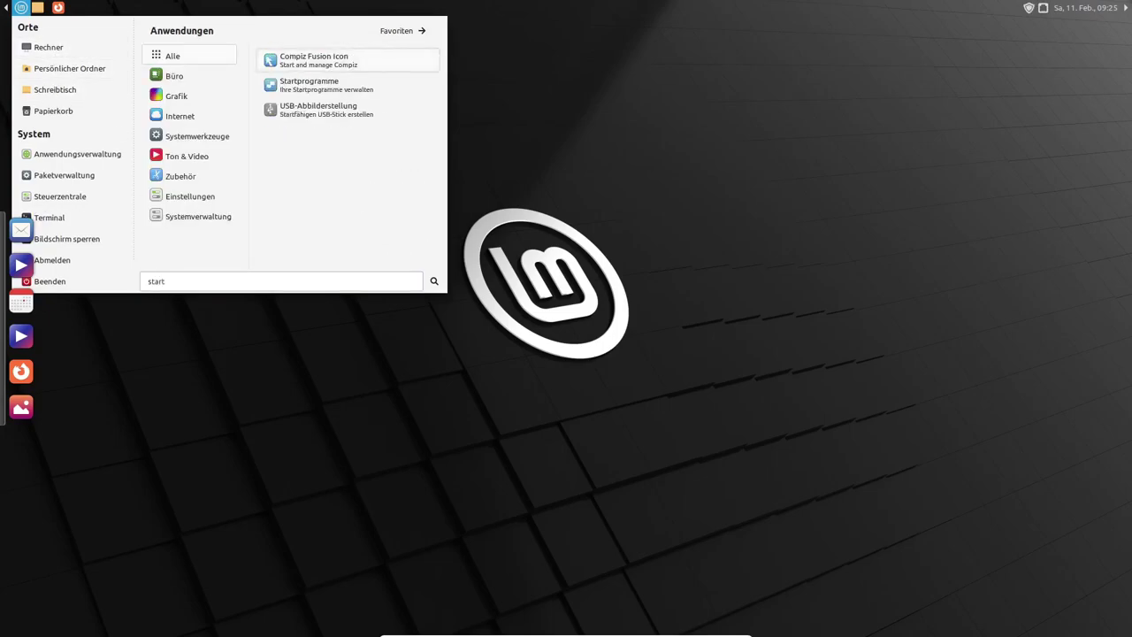
click(349, 88)
click(520, 306)
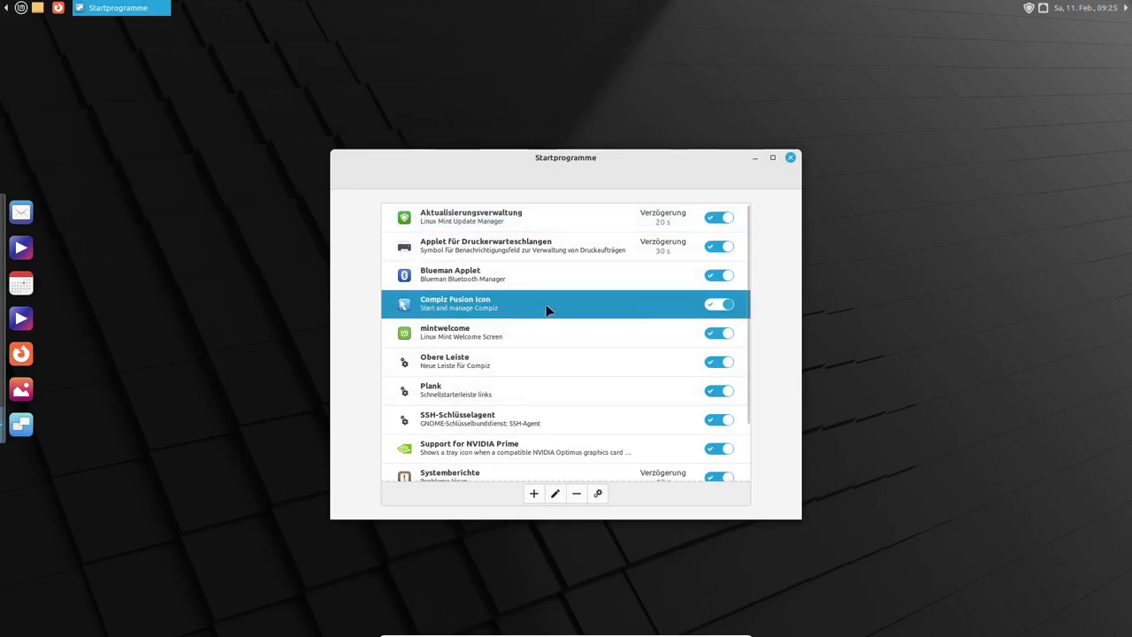
double_click(520, 306)
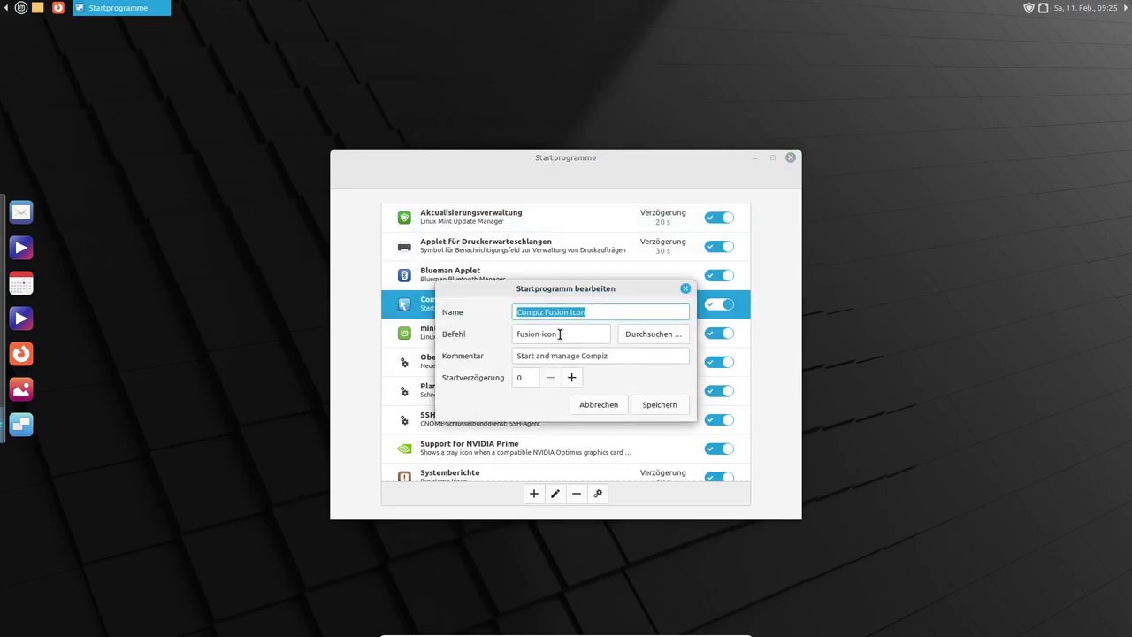
drag(560, 334, 520, 334)
right_click(519, 334)
click(551, 356)
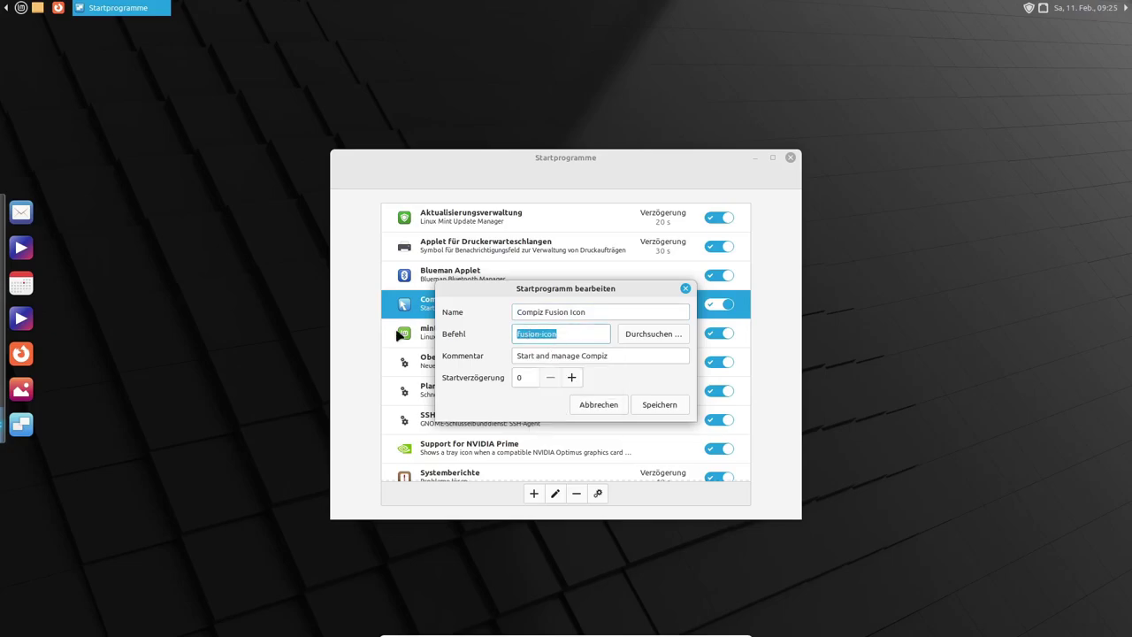
- Launch the terminal and keep its icon permanently in the Plank dock
click(19, 14)
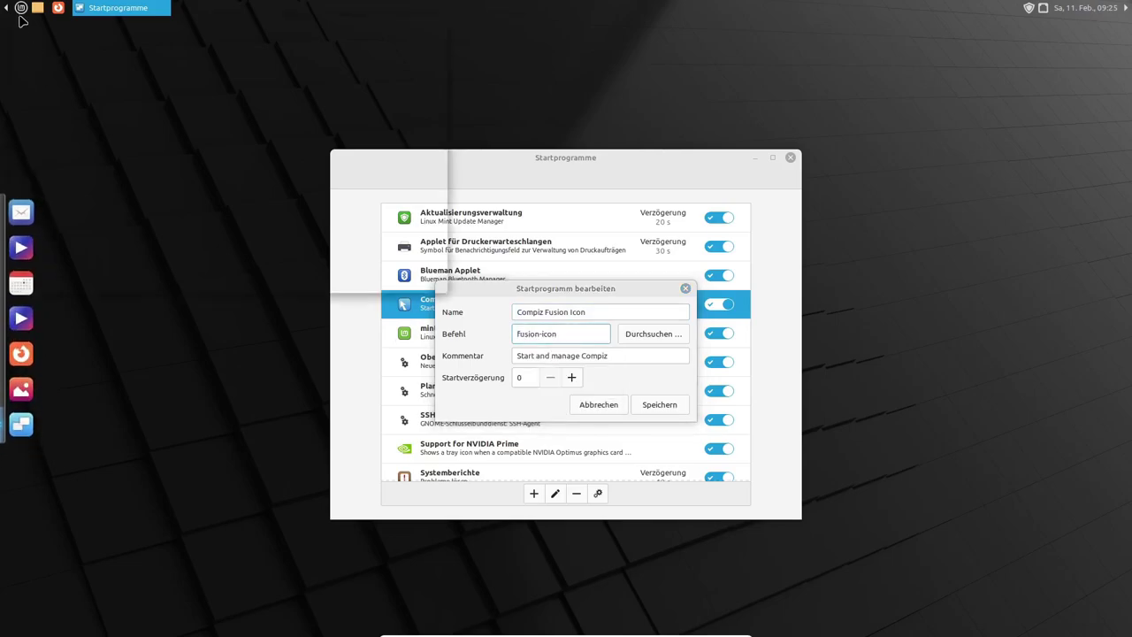
text(termina)
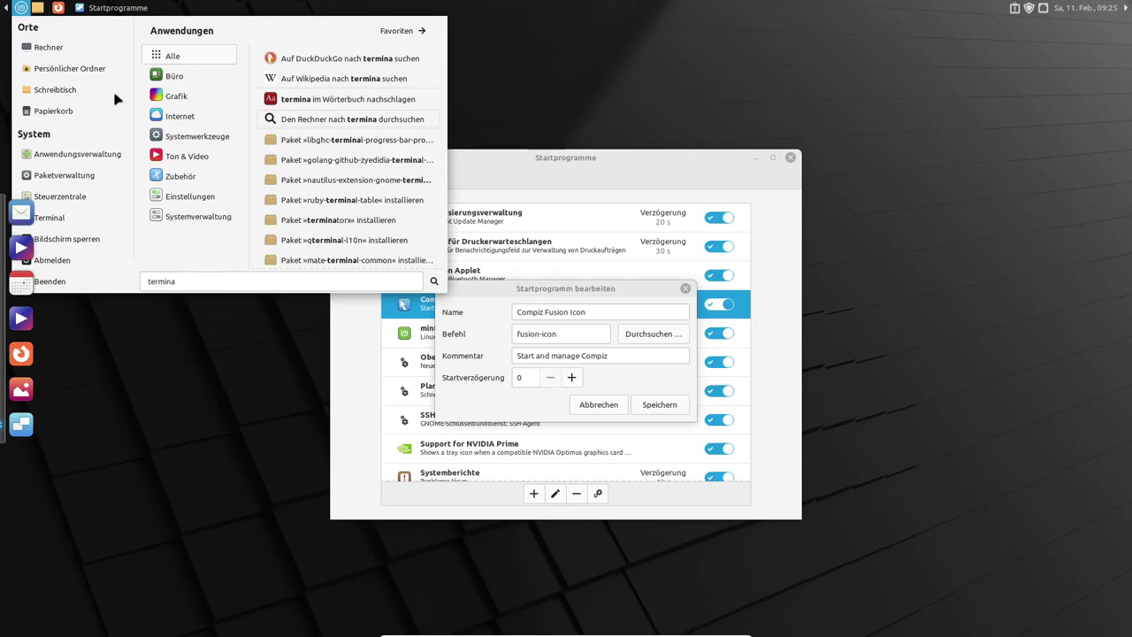
click(59, 219)
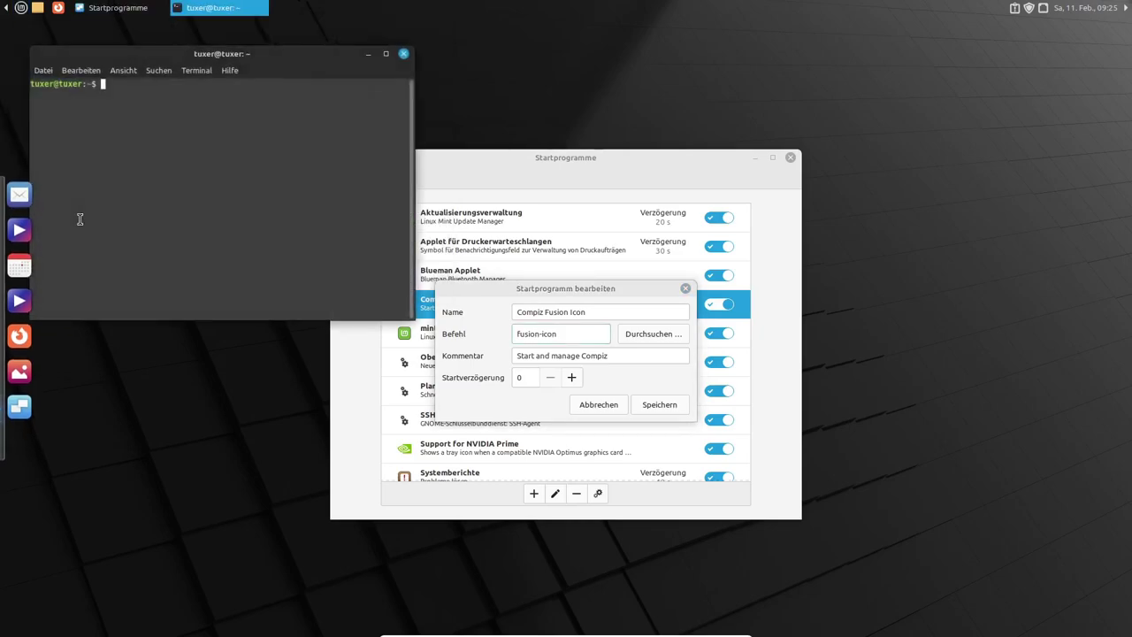
right_click(27, 440)
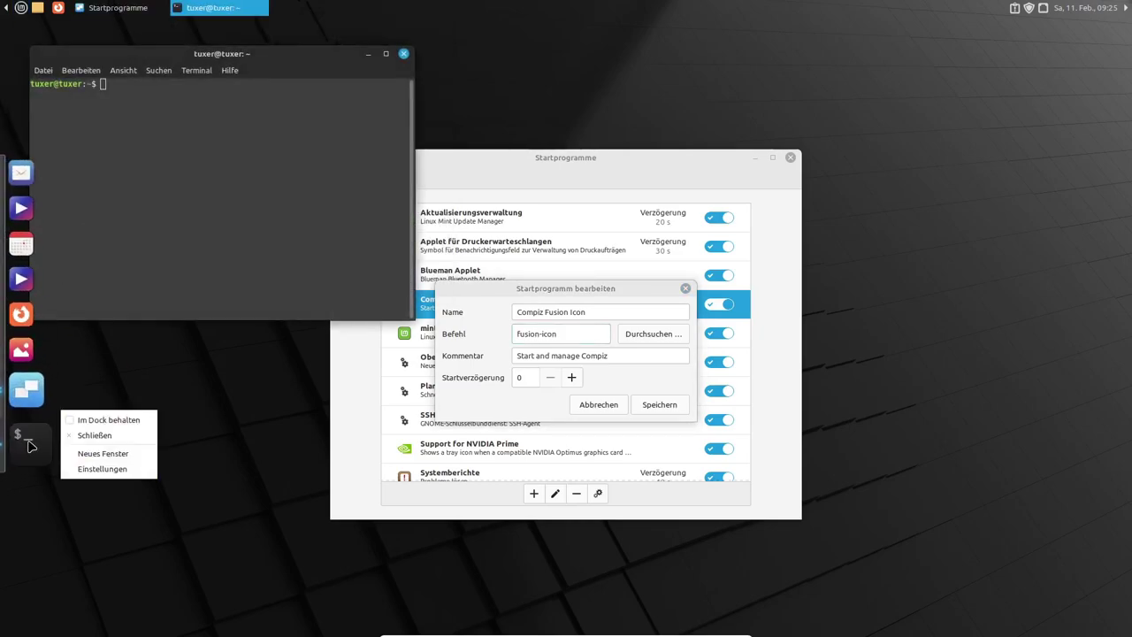
click(105, 419)
- Paste the copied fusion-icon command into the terminal and run it to start Compiz
right_click(195, 105)
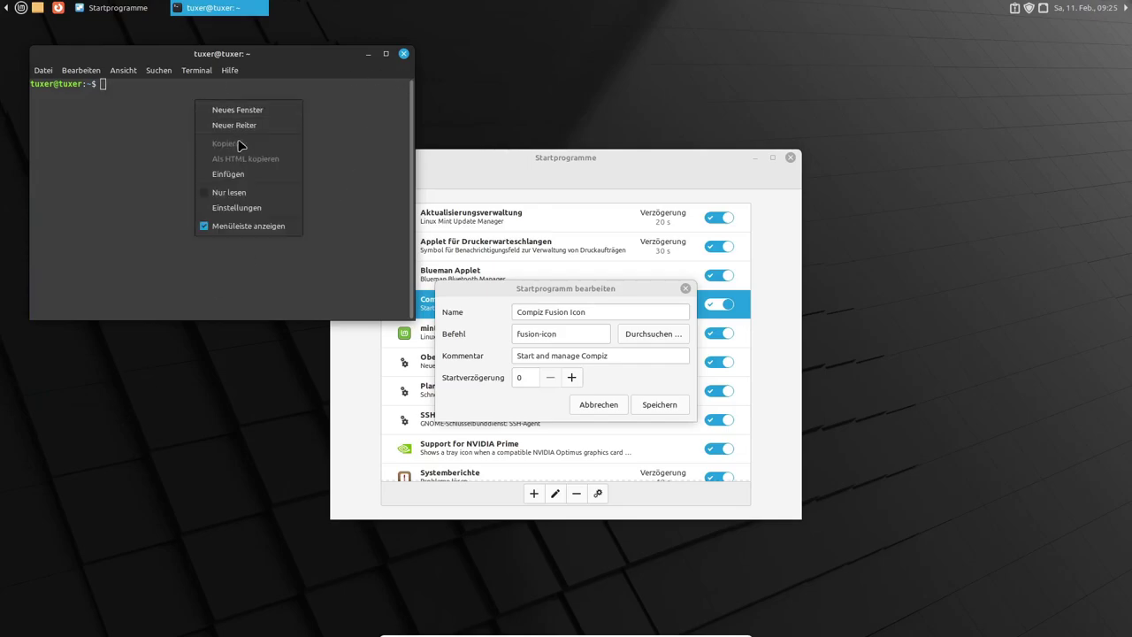
click(242, 174)
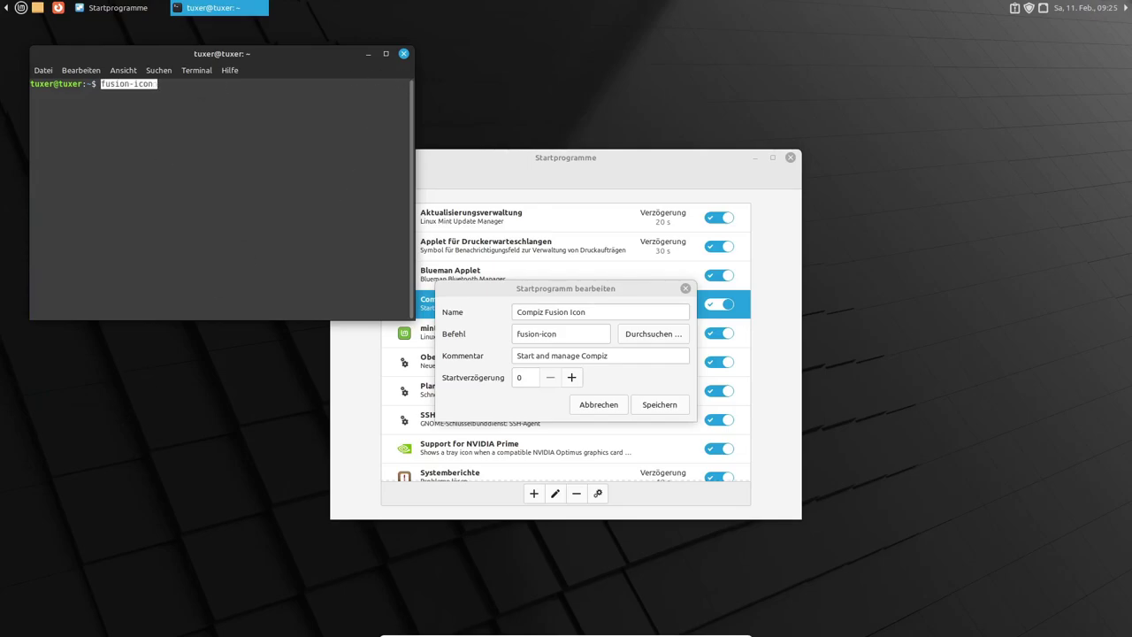
key(Return)
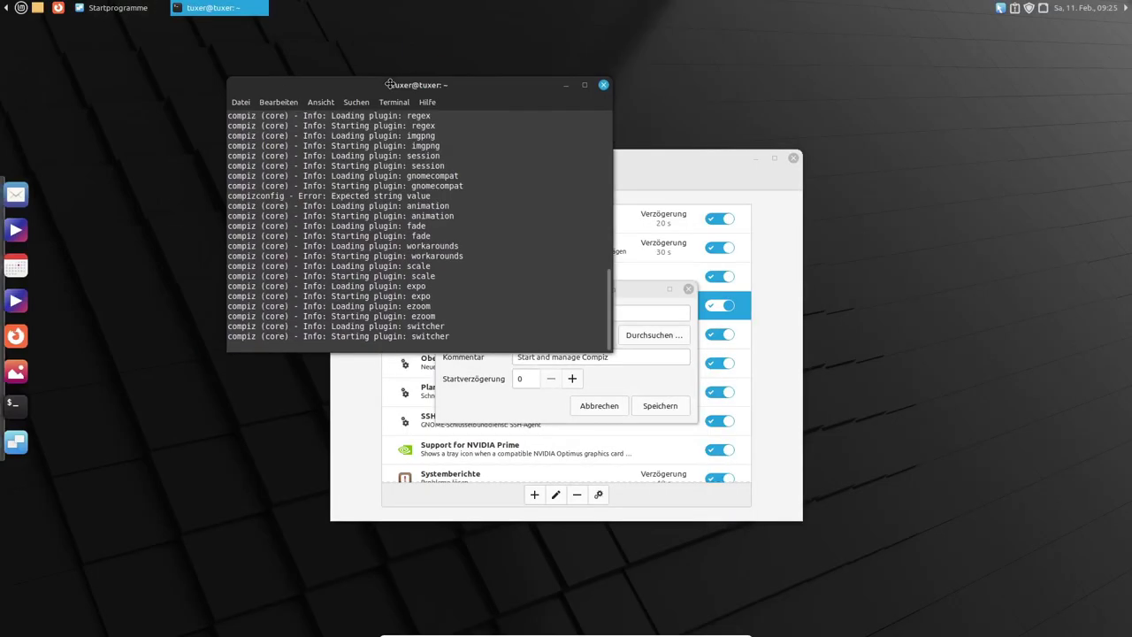
- Cancel editing the Compiz Fusion Icon entry, close Startprogramme, and minimize the terminal window
click(600, 408)
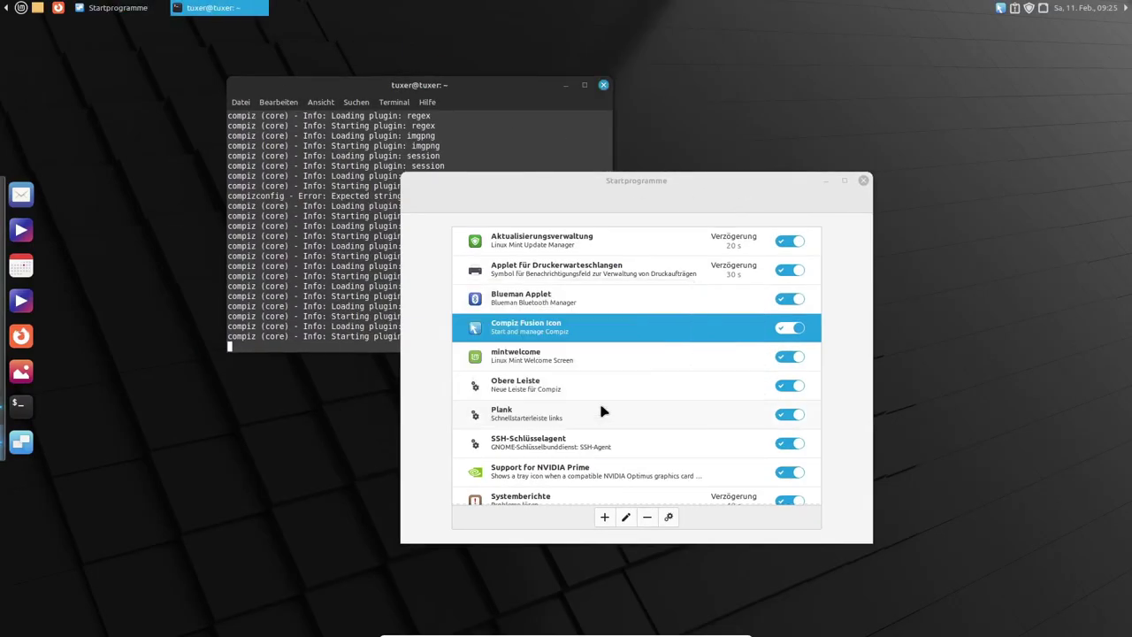
click(863, 180)
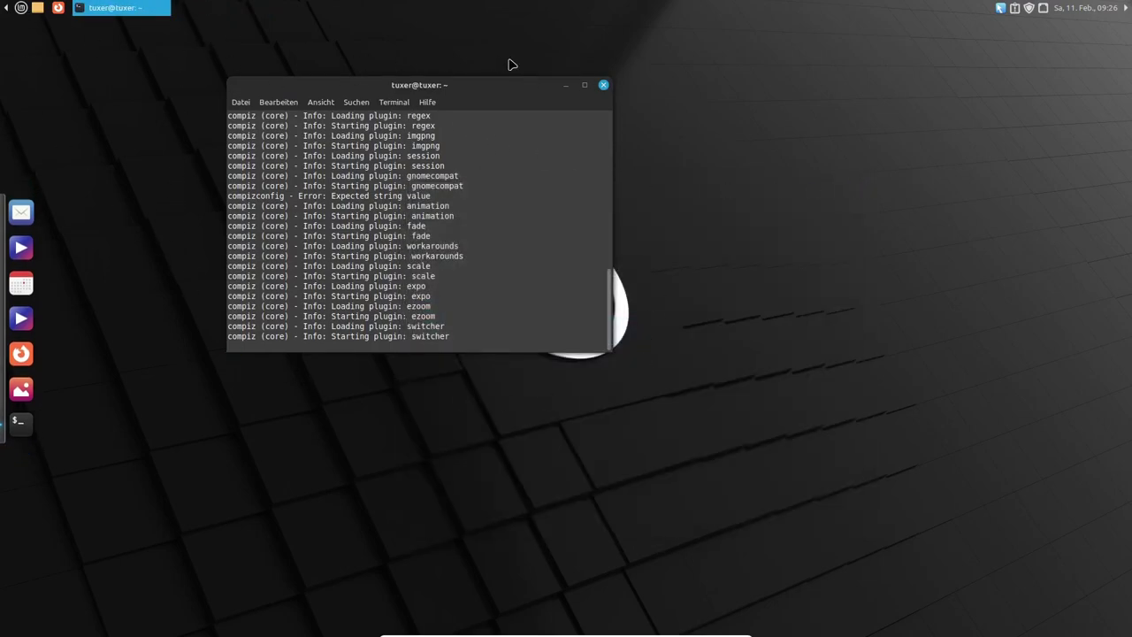
click(565, 86)
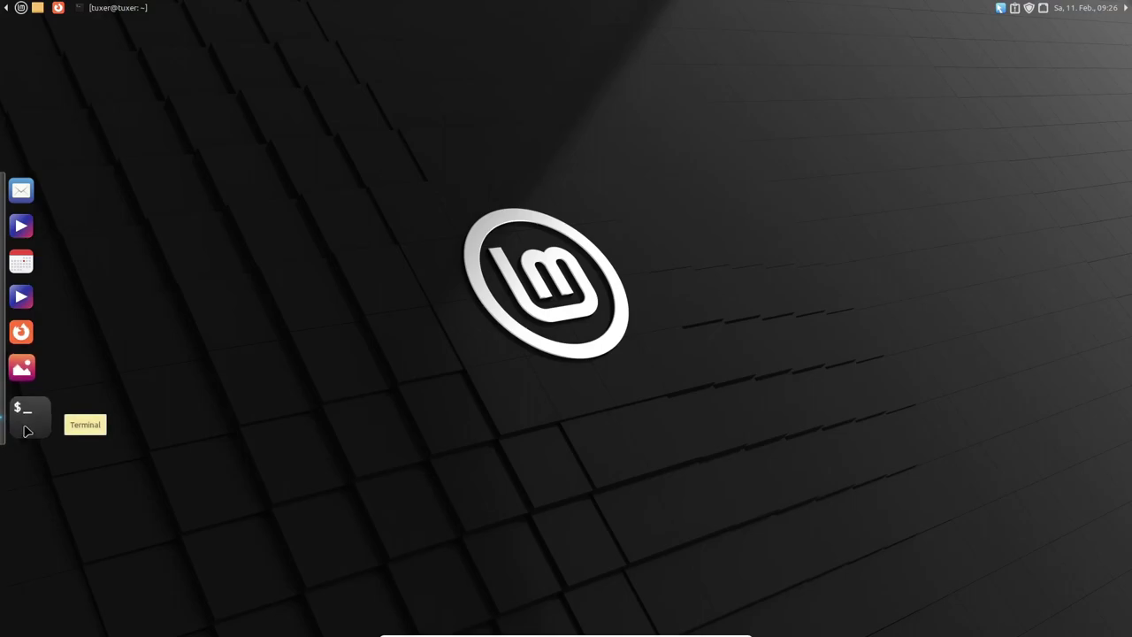
- Search for compiz, launch CompizConfig Settings Manager, and acknowledge its caution warning
click(20, 8)
click(199, 85)
text(compiz)
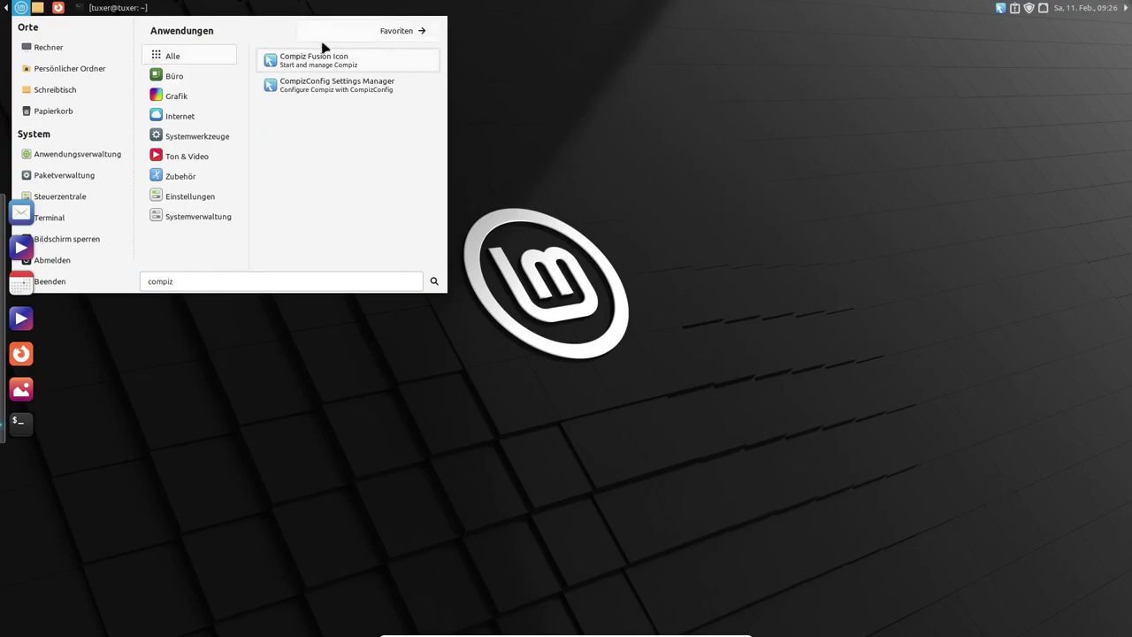
click(336, 84)
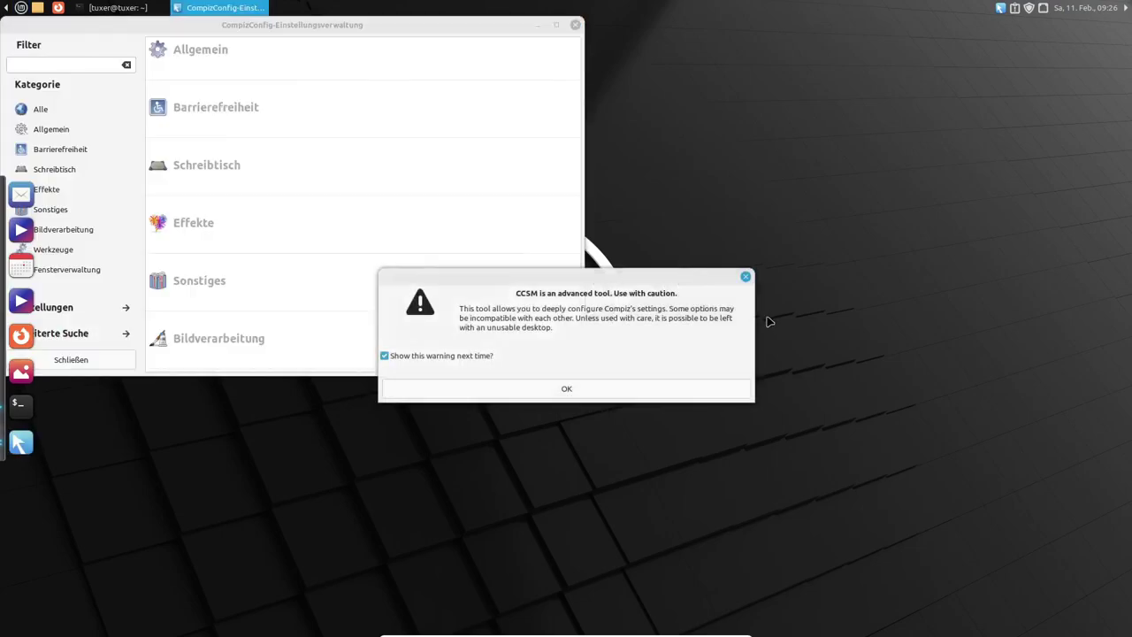
click(478, 390)
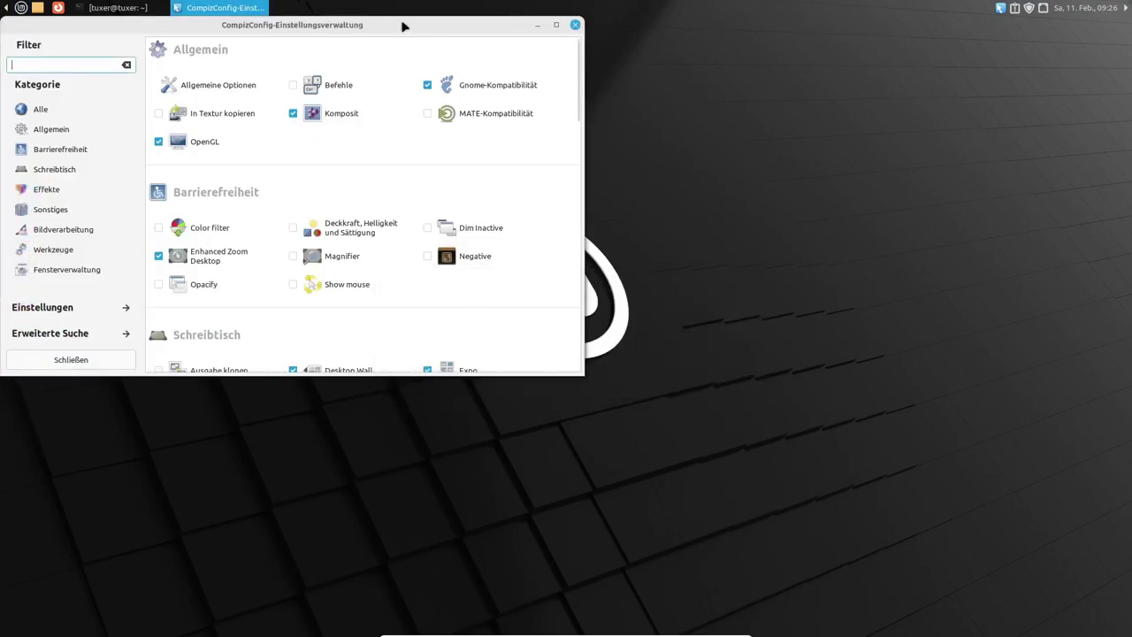
- Enlarge the CompizConfig window and enable the Wackelige Fenster effect, deactivating the conflicting Snapping Windows plugin
drag(702, 424, 1099, 600)
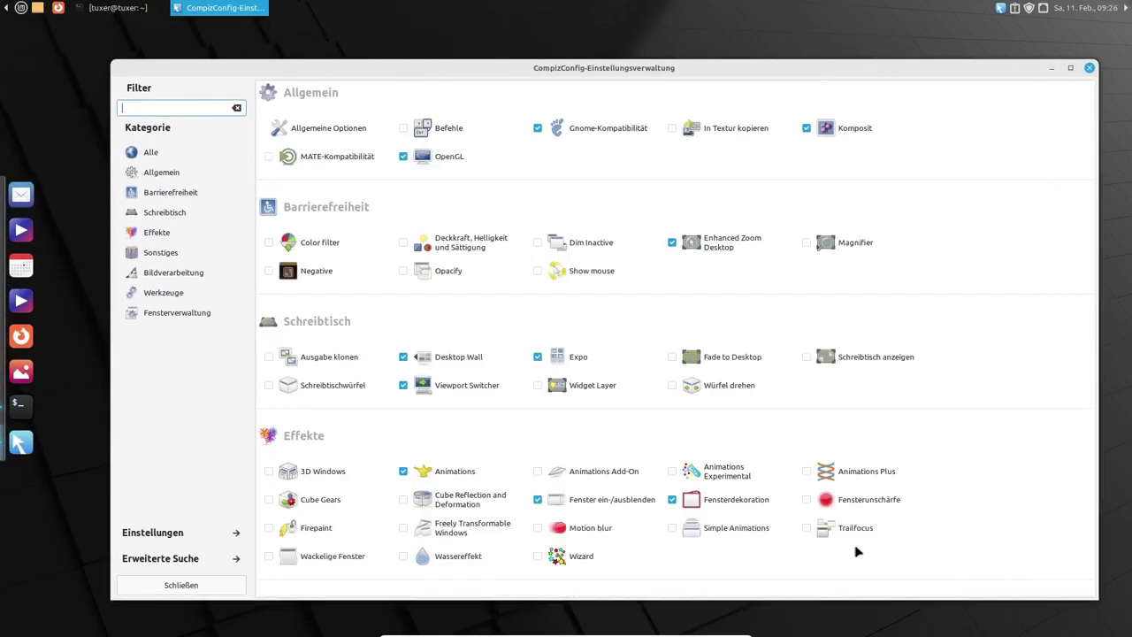
scroll(492, 426, down, 1)
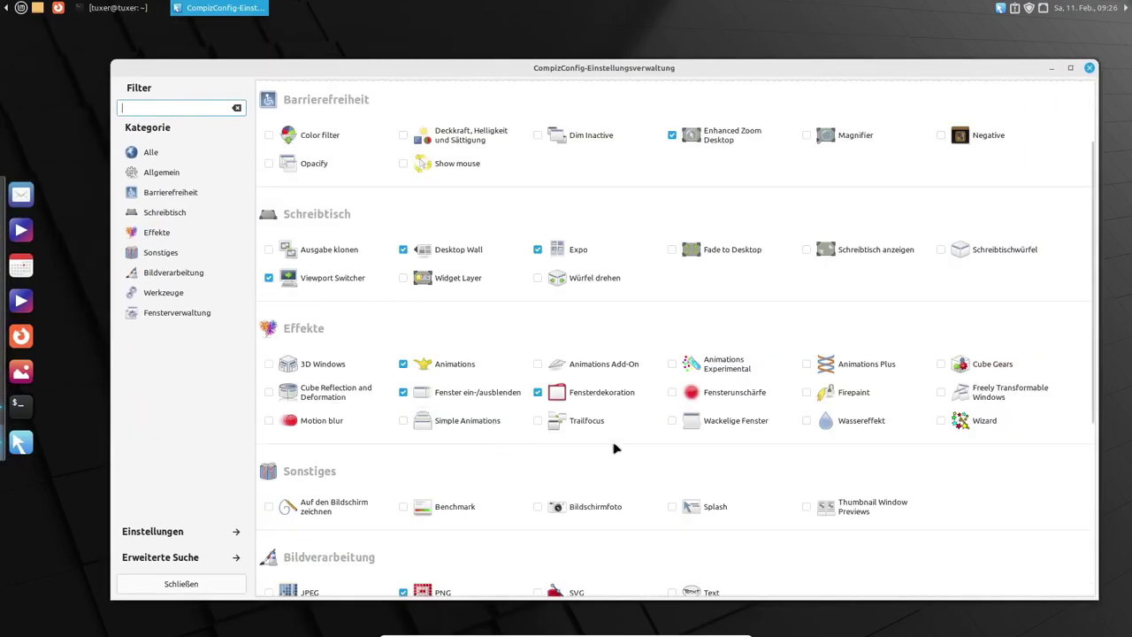
click(674, 422)
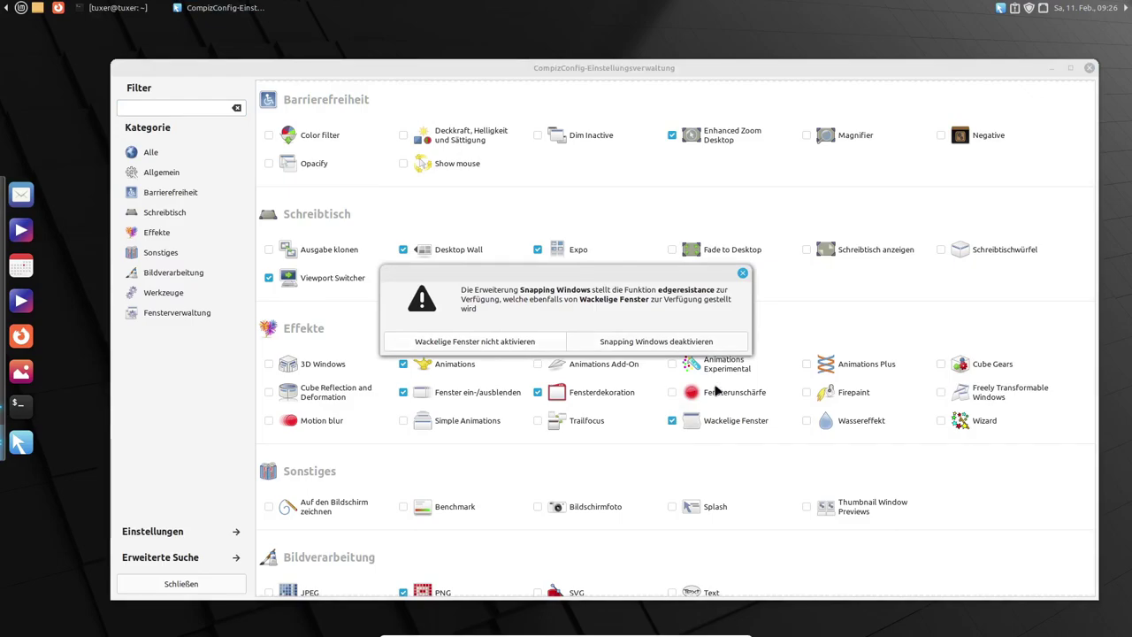
click(686, 346)
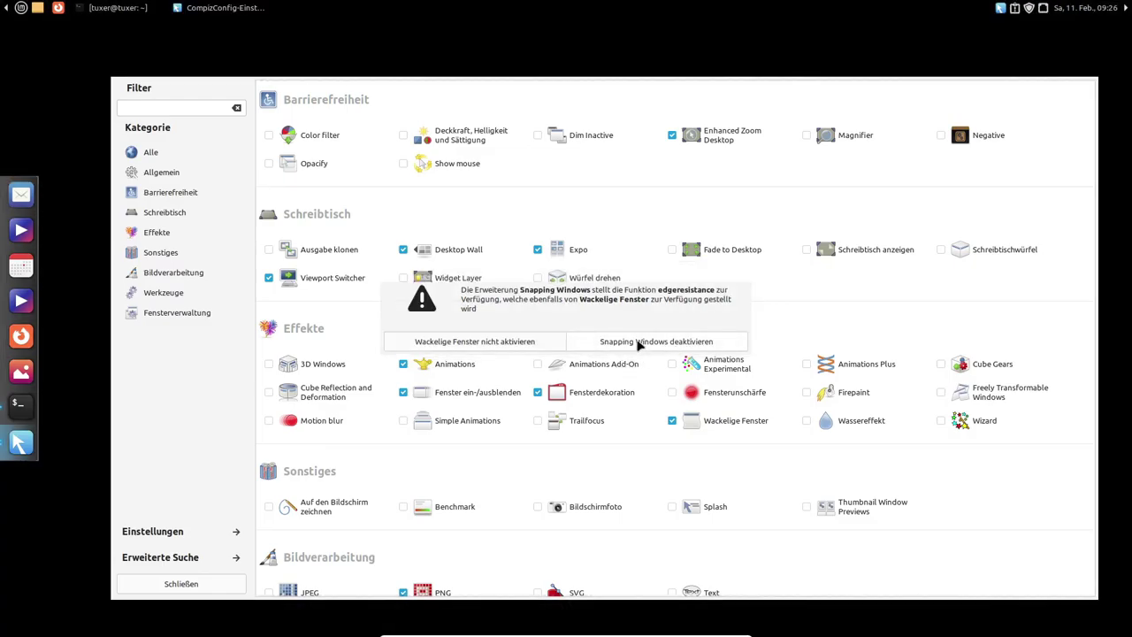
click(637, 344)
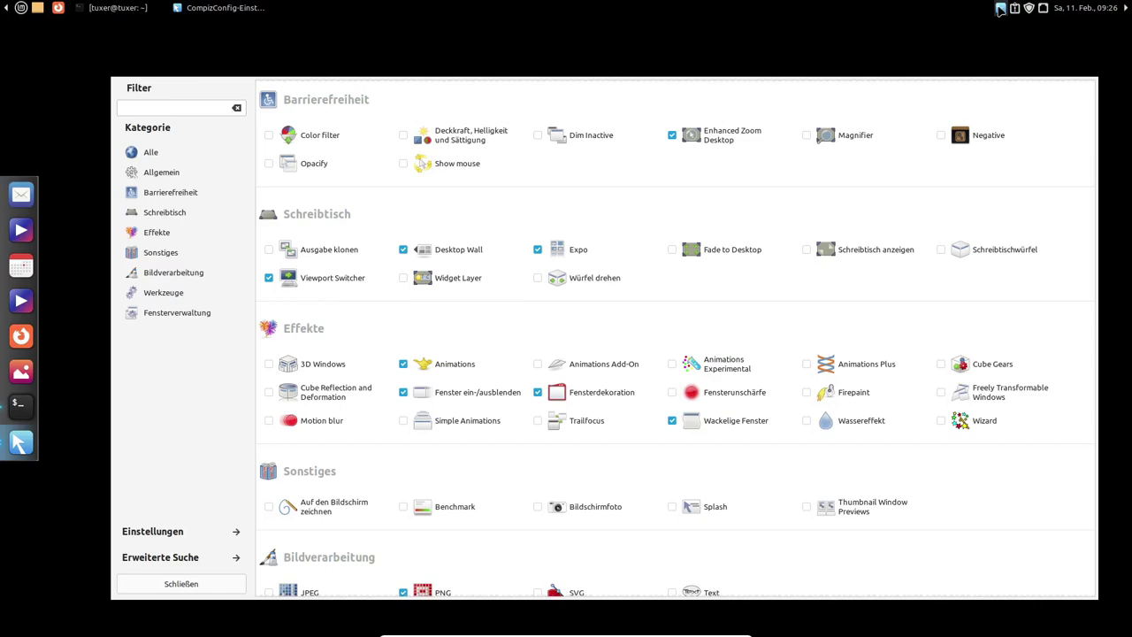
- Reload the window manager through Compiz Fusion Icon to restore the window decorations, and move the terminal window to test the wobble
click(1000, 9)
click(1017, 42)
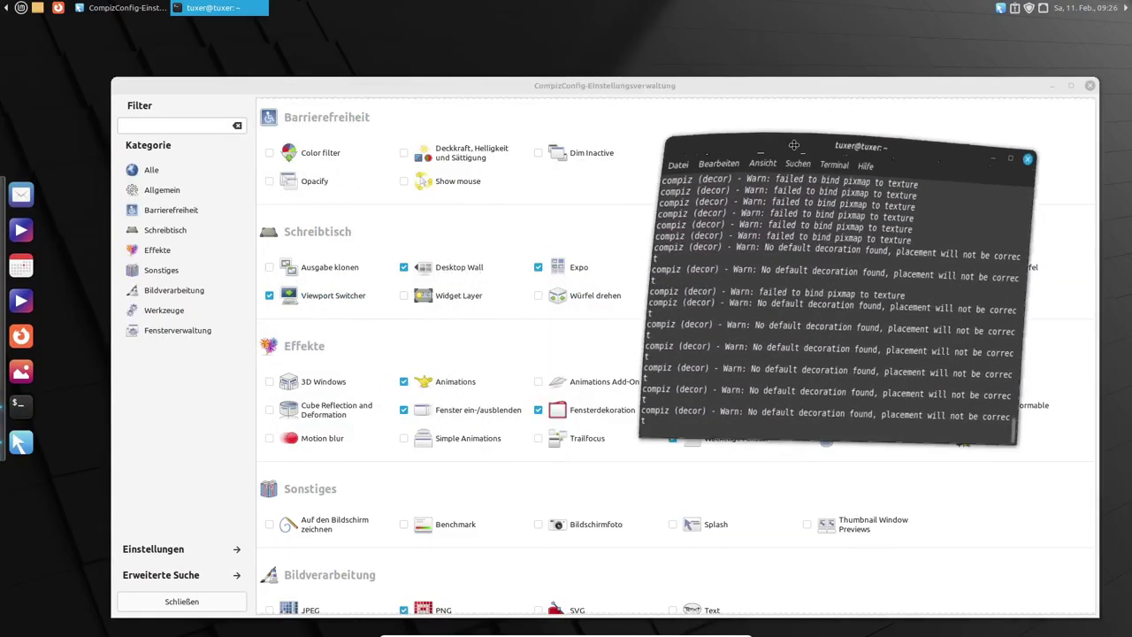
drag(391, 138, 591, 116)
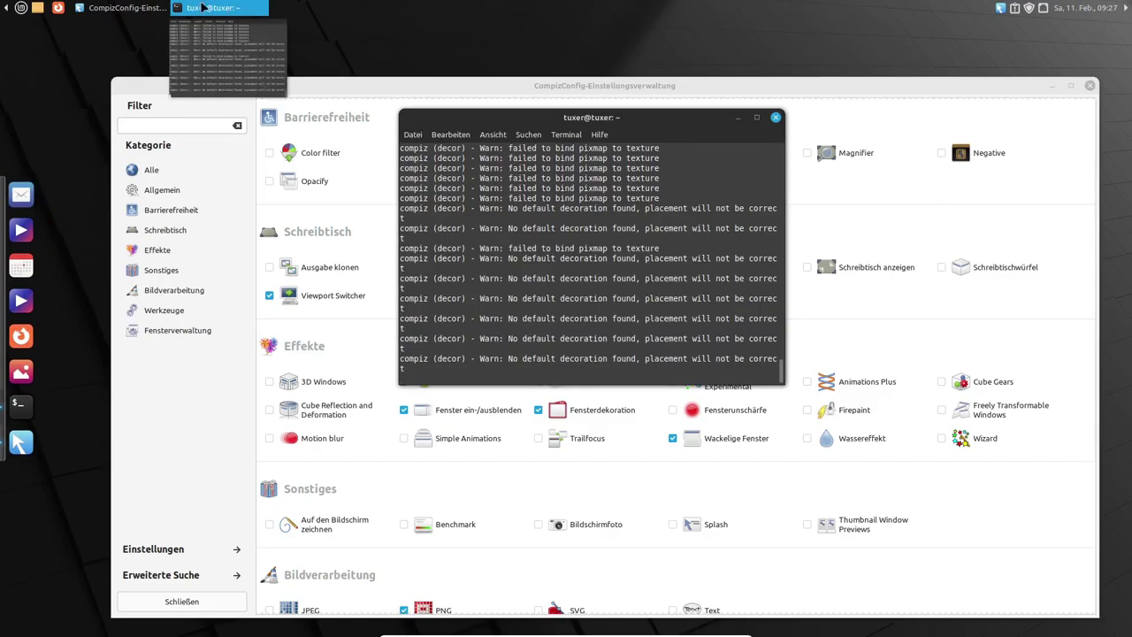
- Search the applications for fusion and launch Compiz Fusion Icon
click(20, 8)
text(fusion)
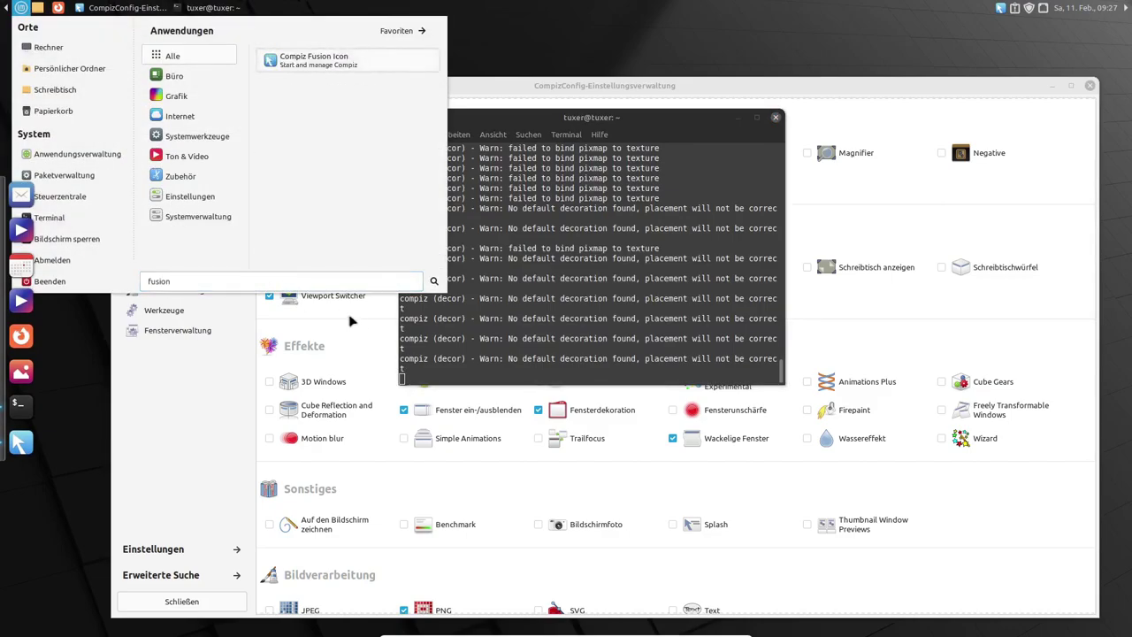
click(275, 57)
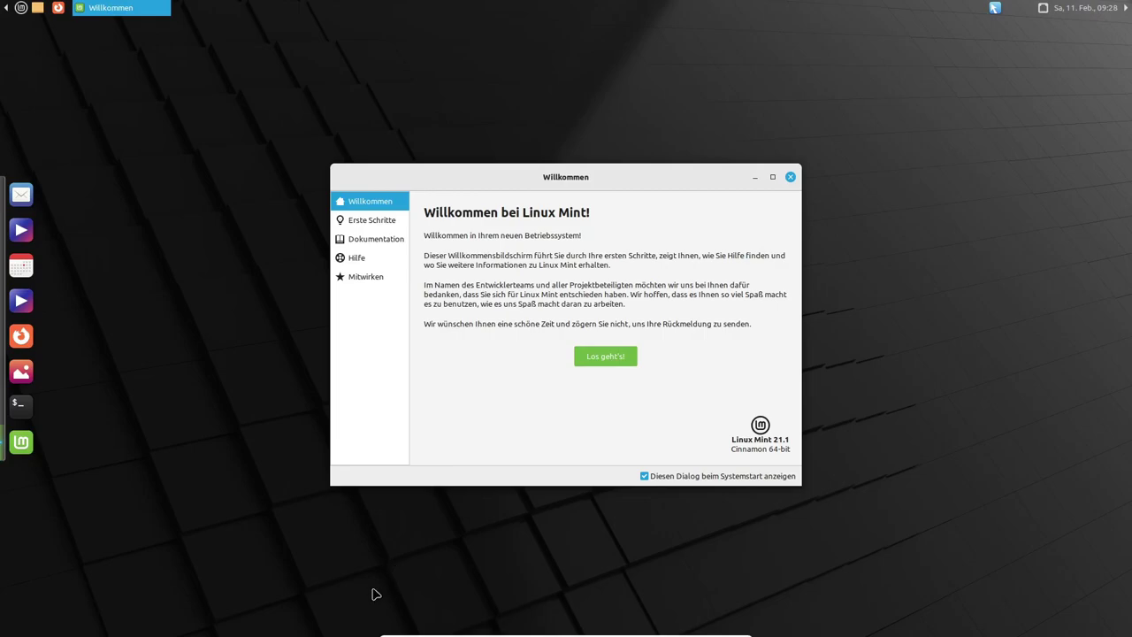
- Move the Willkommen window around the desktop several times to check the wobbly window effect after login
drag(618, 176, 504, 186)
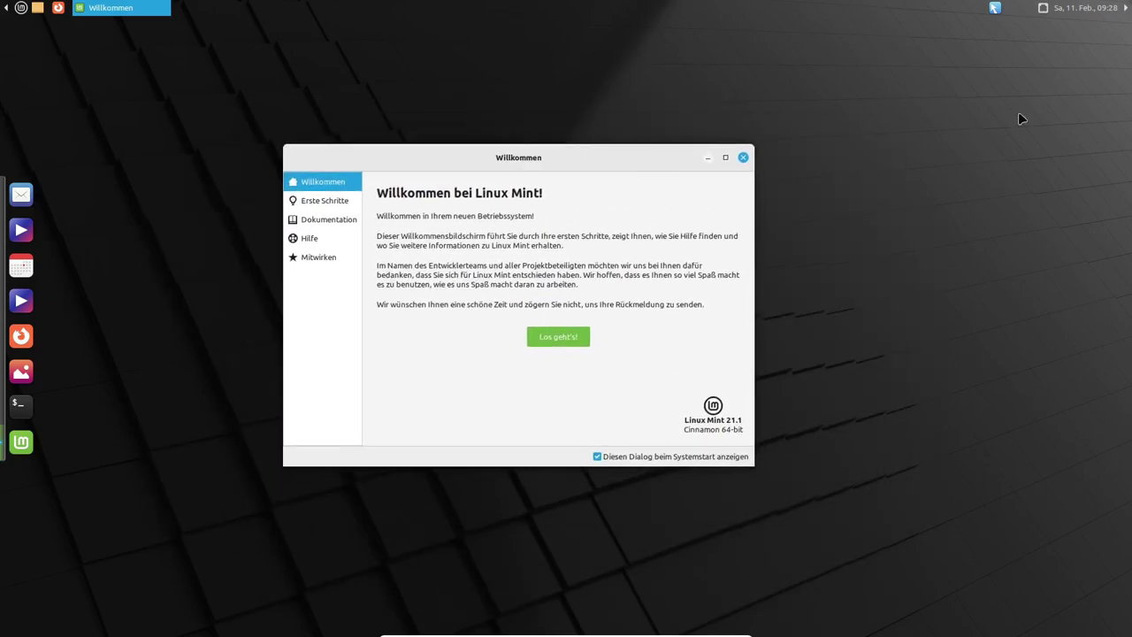
click(995, 9)
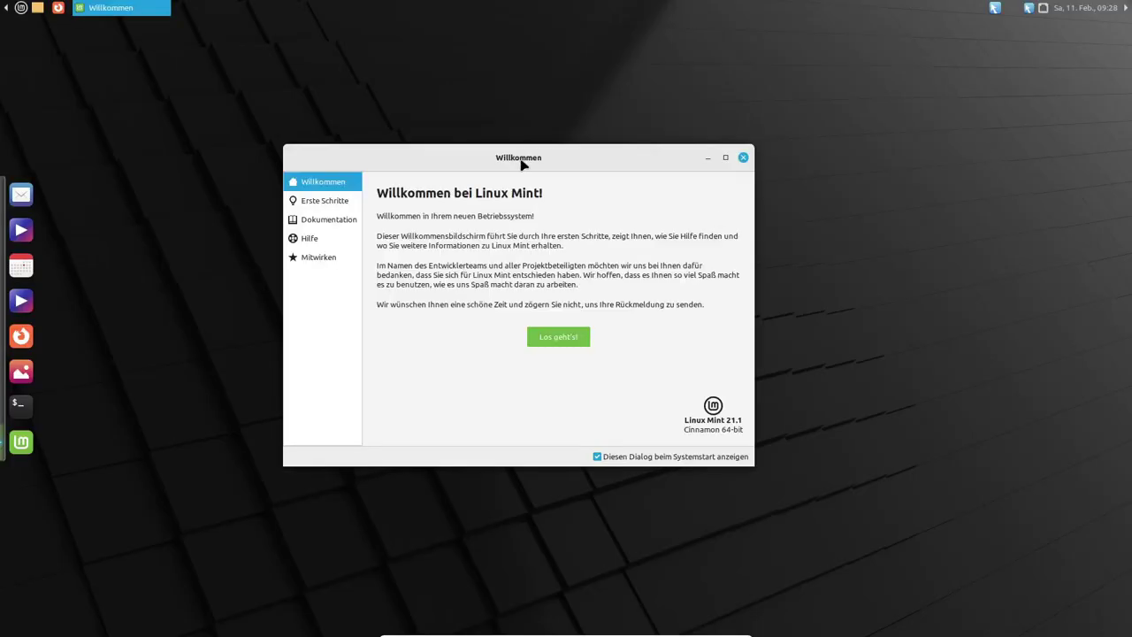
drag(535, 149, 681, 239)
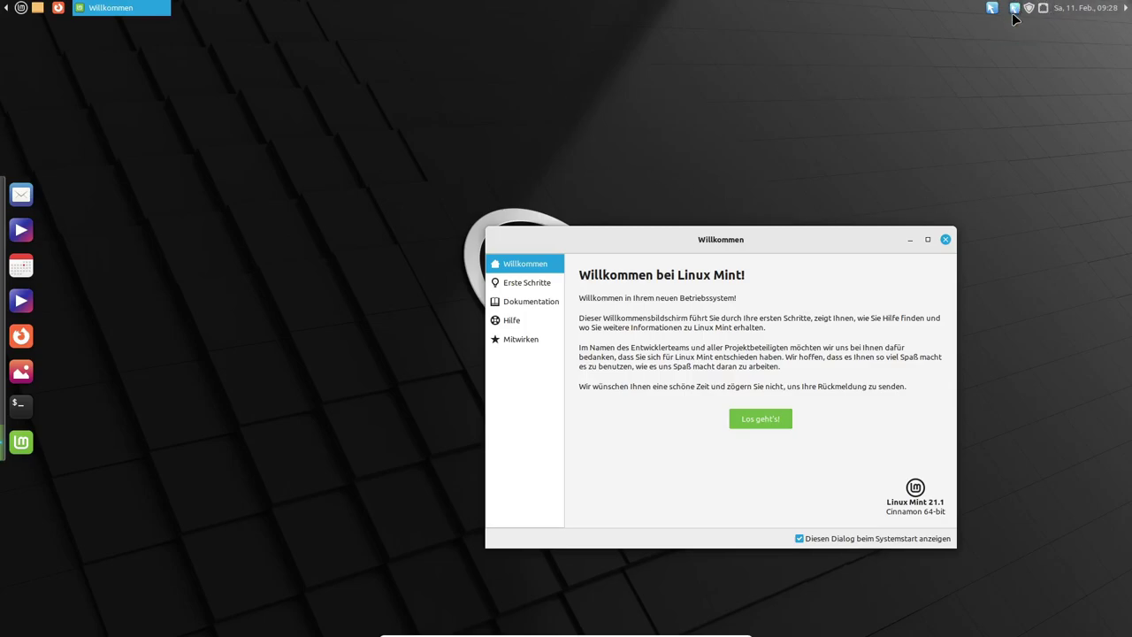
drag(721, 241, 610, 144)
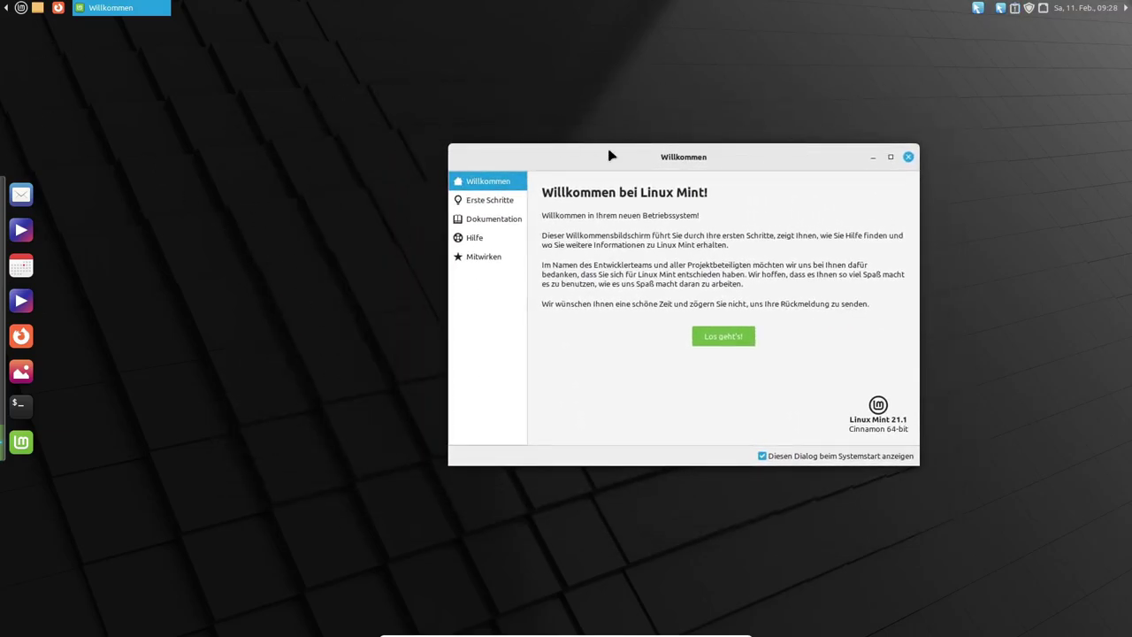
- Search the applications for compiz and launch CompizConfig Settings Manager
click(21, 8)
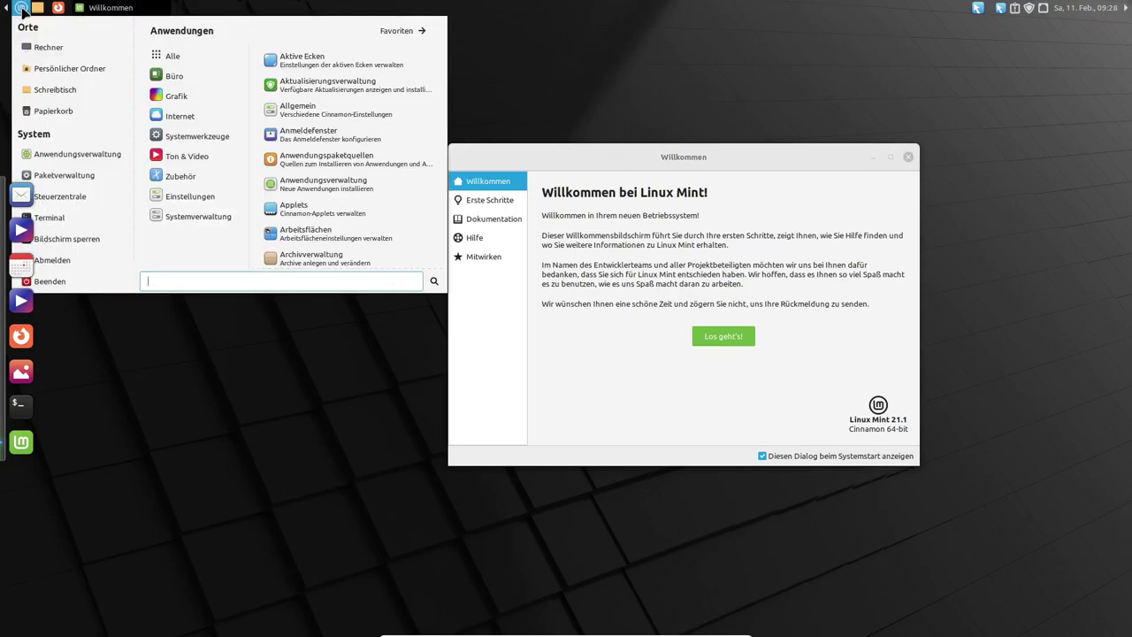
click(286, 353)
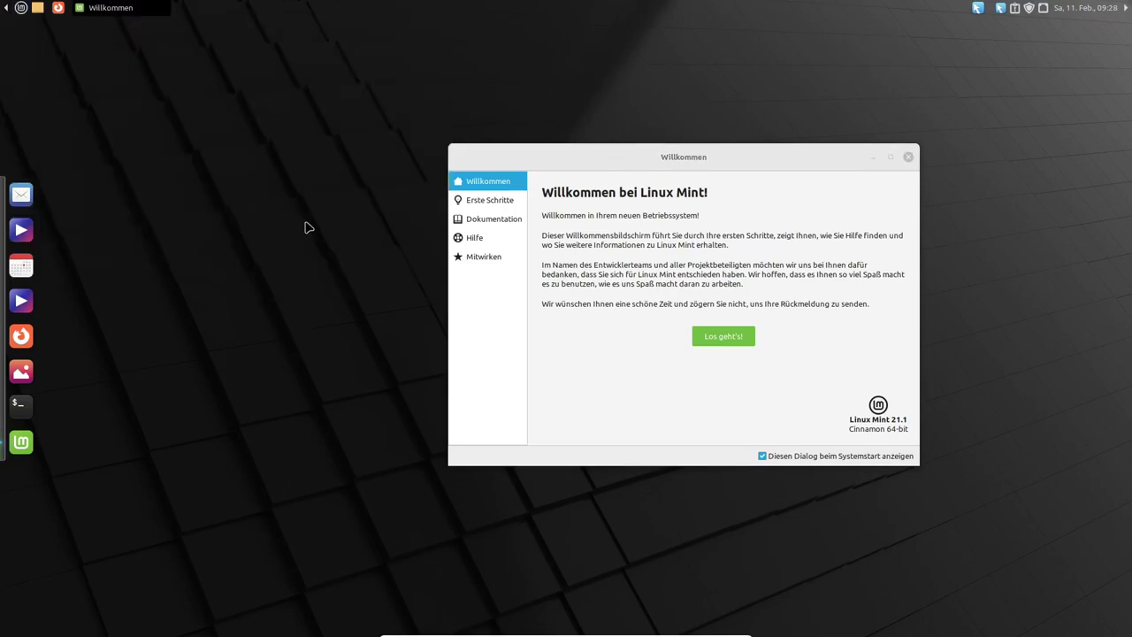
click(21, 8)
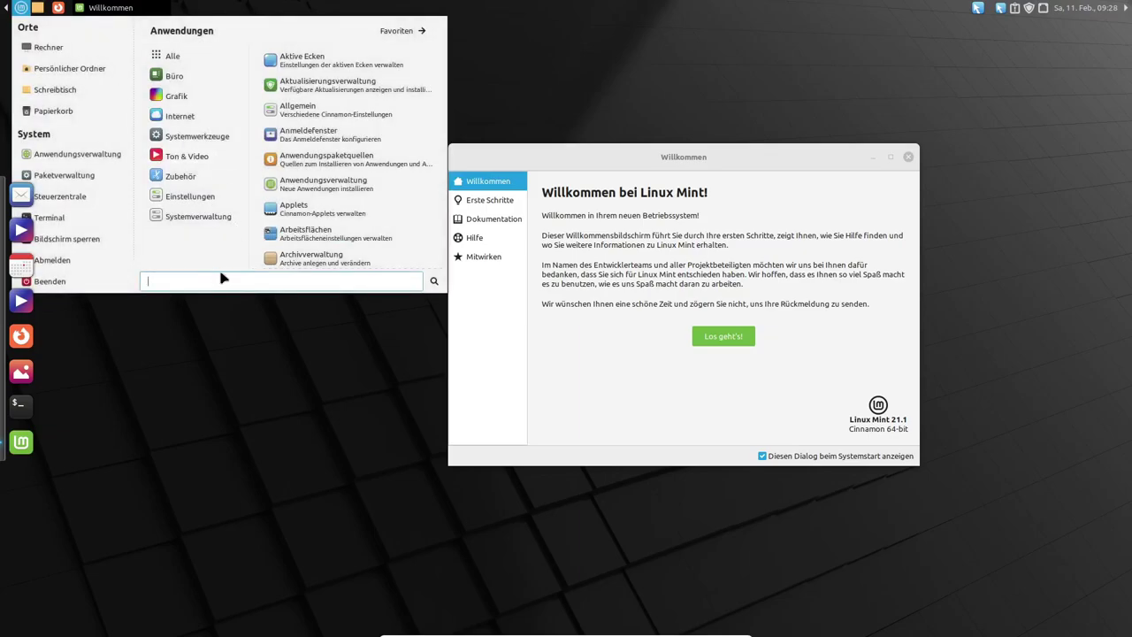
text(compiz)
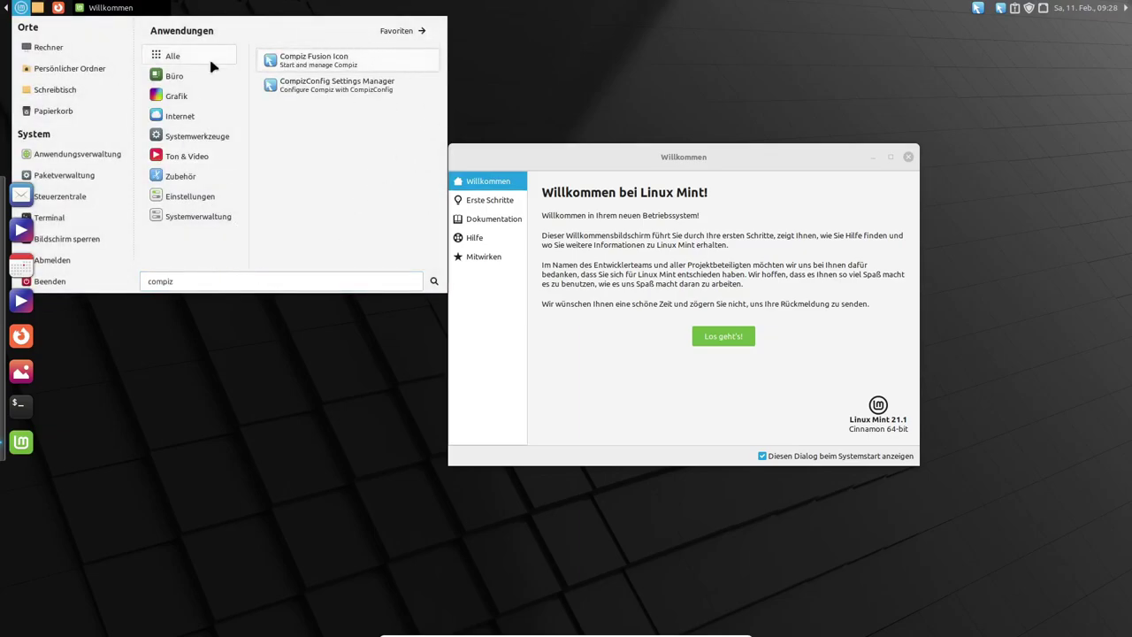
click(329, 95)
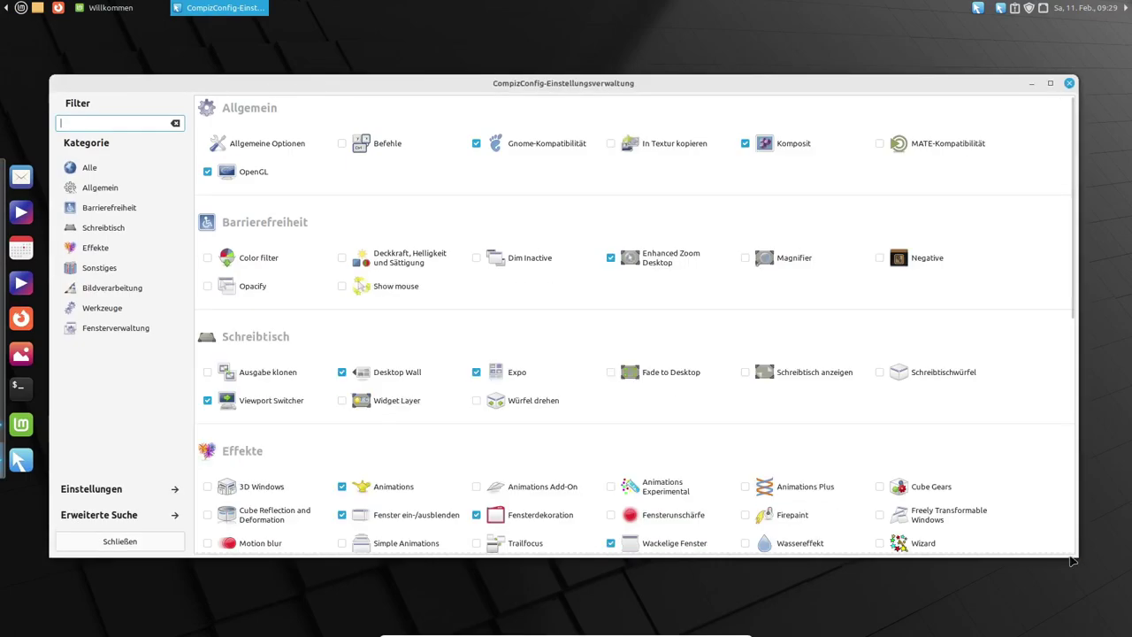
- Increase the virtual horizontal desktop size in Allgemeine Optionen and return to the plugin overview
click(293, 155)
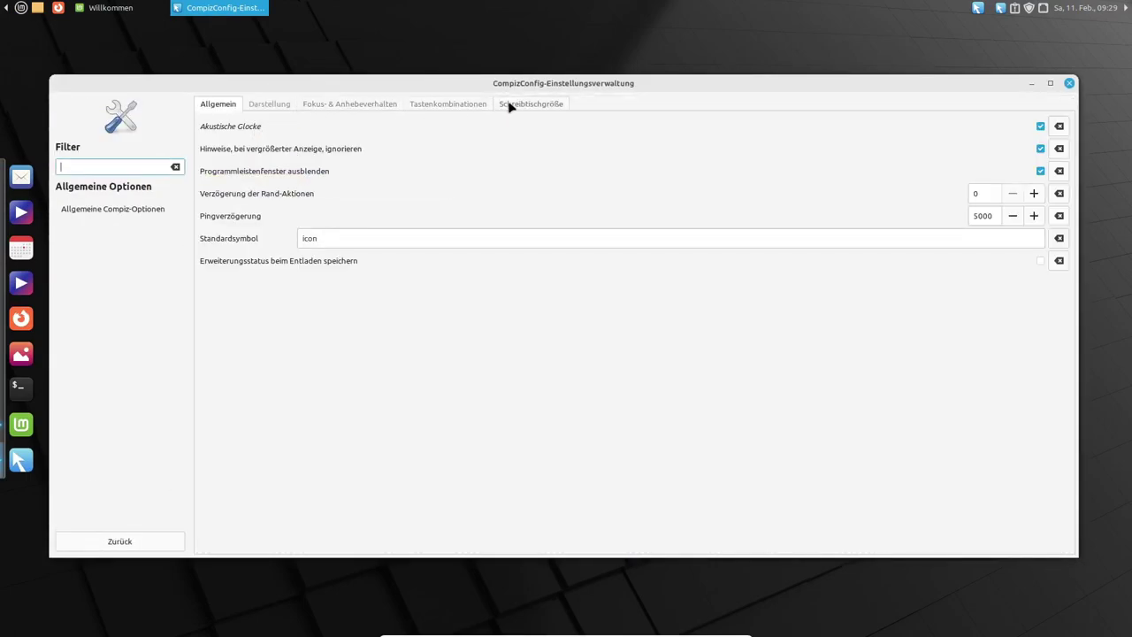
click(509, 107)
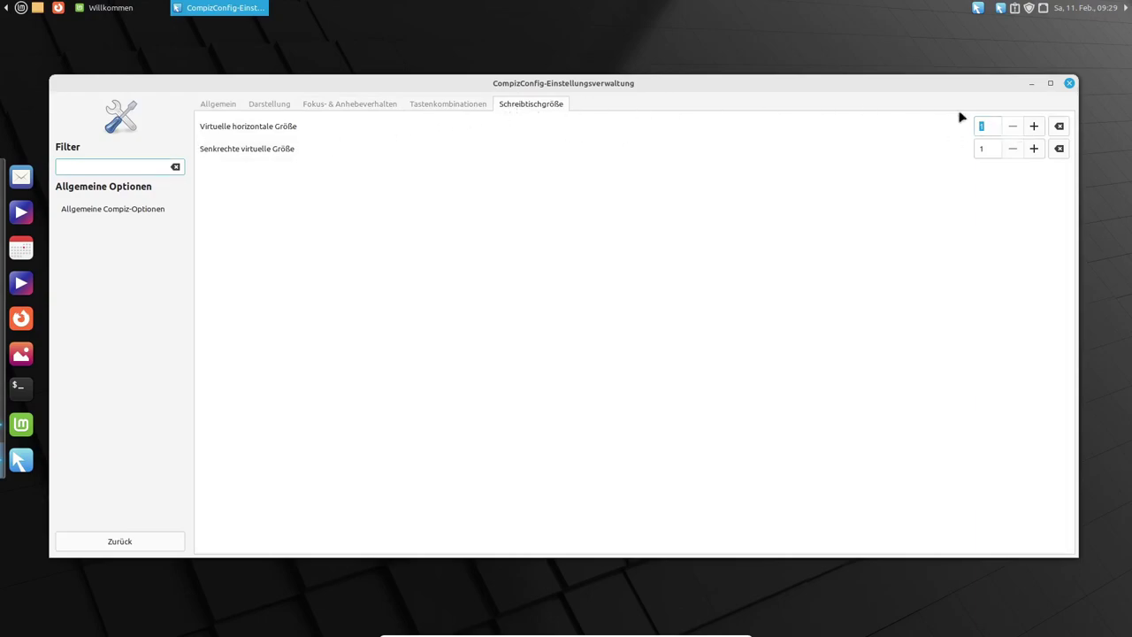
click(1034, 126)
click(1034, 127)
click(221, 107)
click(120, 541)
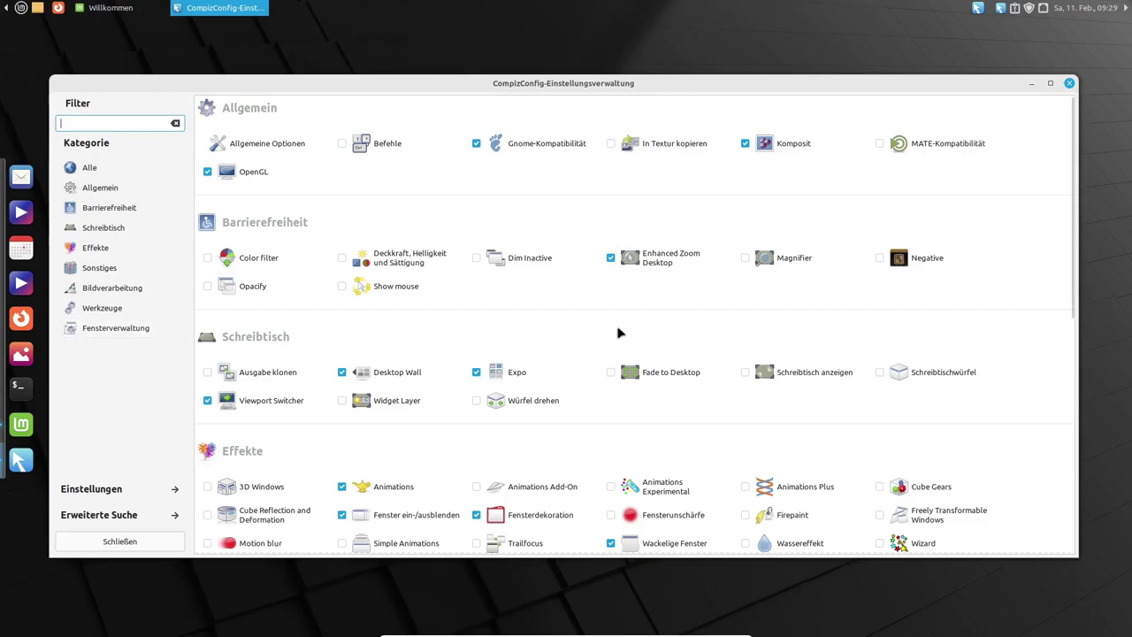
- Enable Schreibtischwürfel and Würfel drehen, resolving conflicts by deactivating Desktop Wall and Switch to Viewport 1, and rotate the cube to test it
scroll(877, 313, down, 2)
click(879, 274)
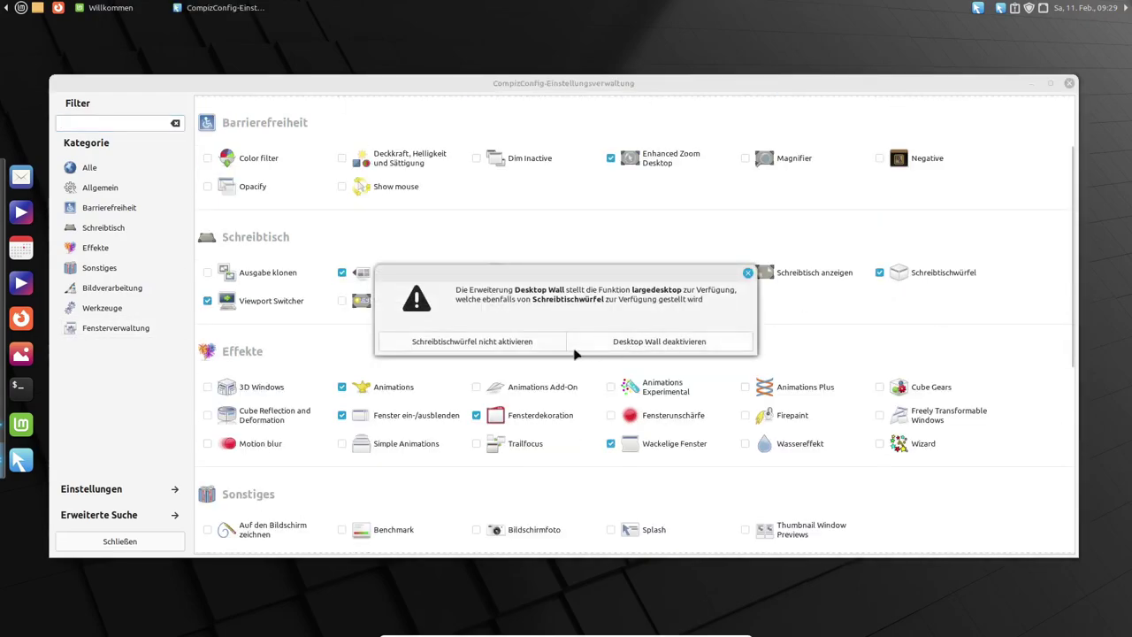
click(674, 350)
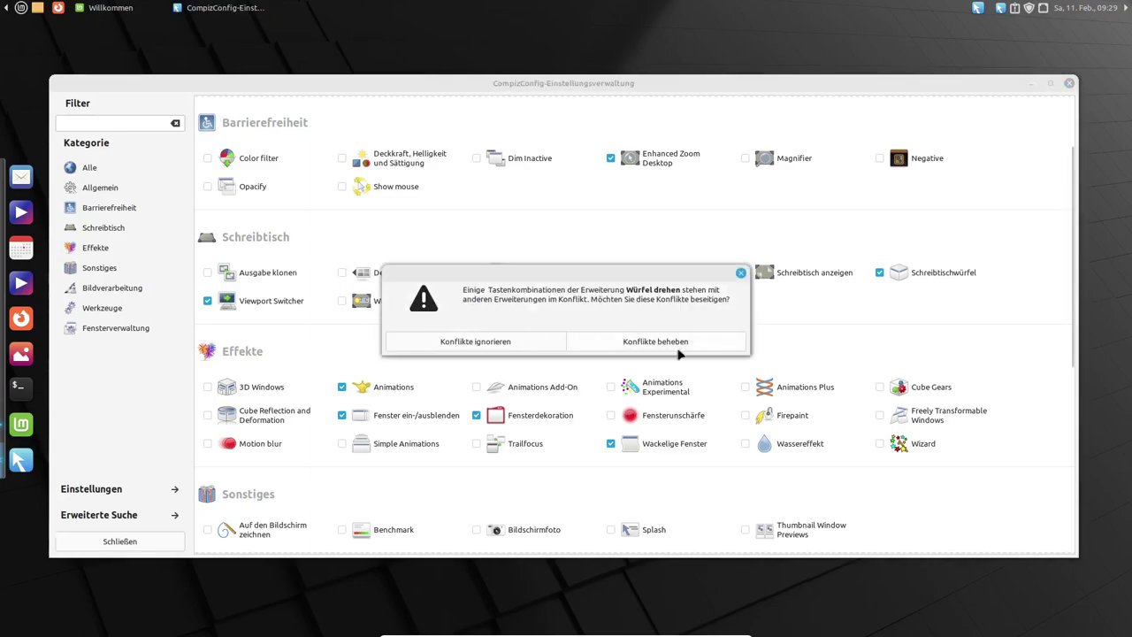
click(666, 344)
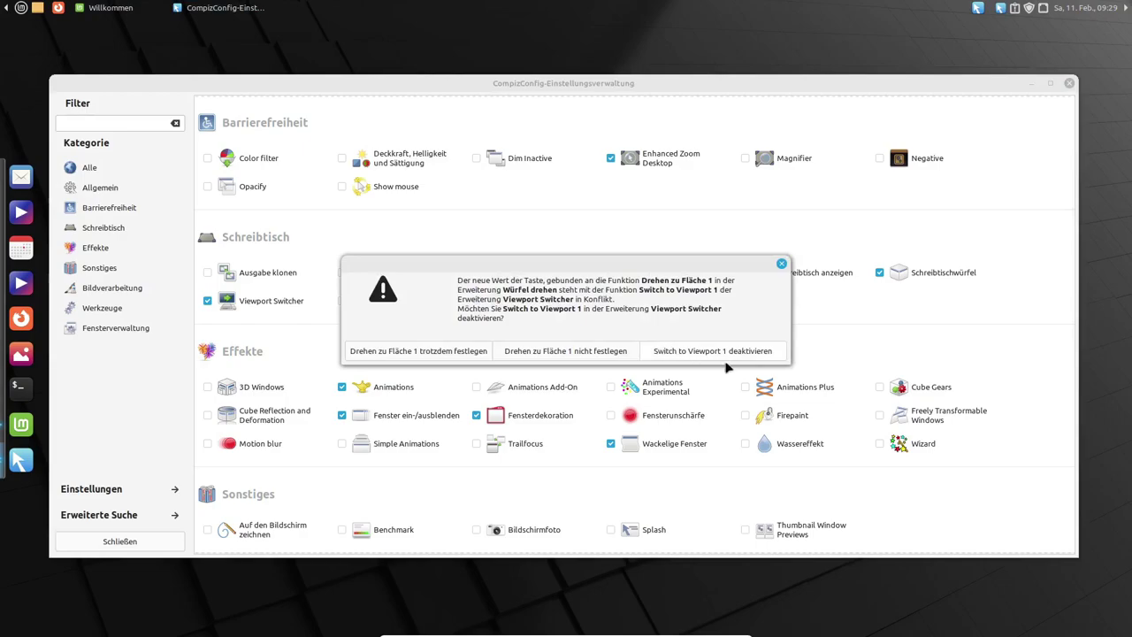
click(730, 352)
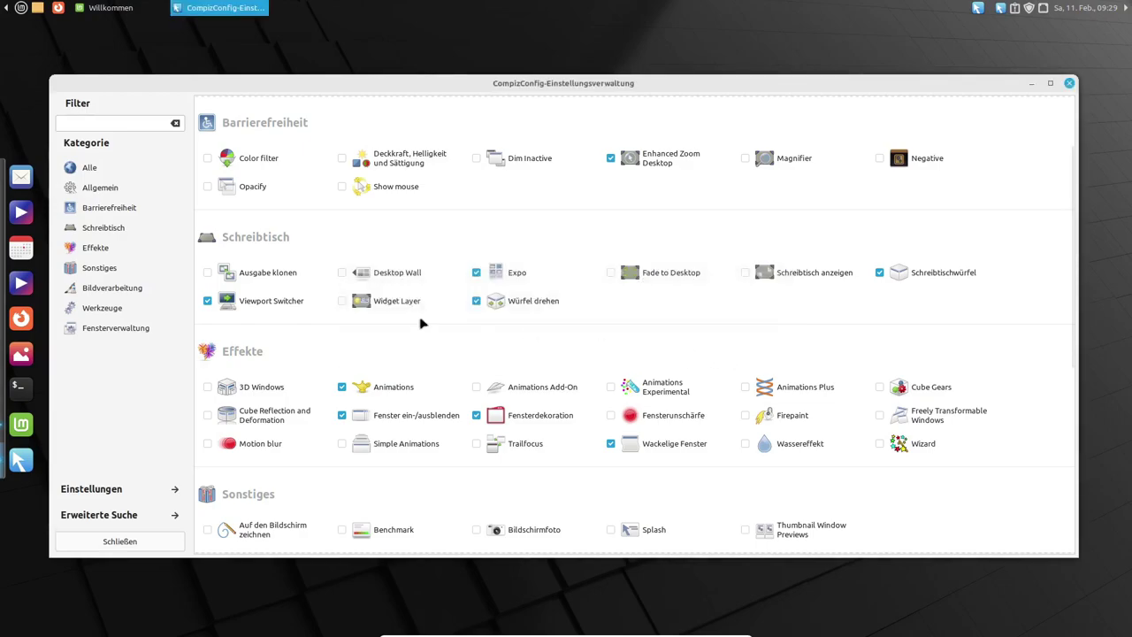
drag(593, 54, 389, 354)
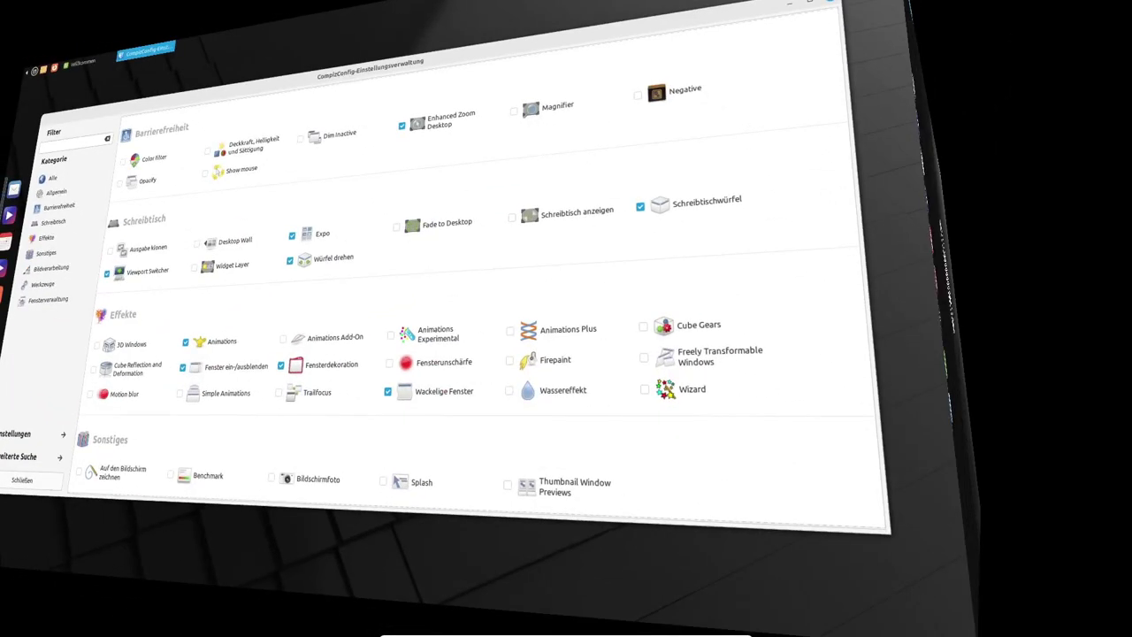
- Raise the virtual horizontal desktop size to 12 in Allgemeine Optionen
scroll(260, 172, up, 3)
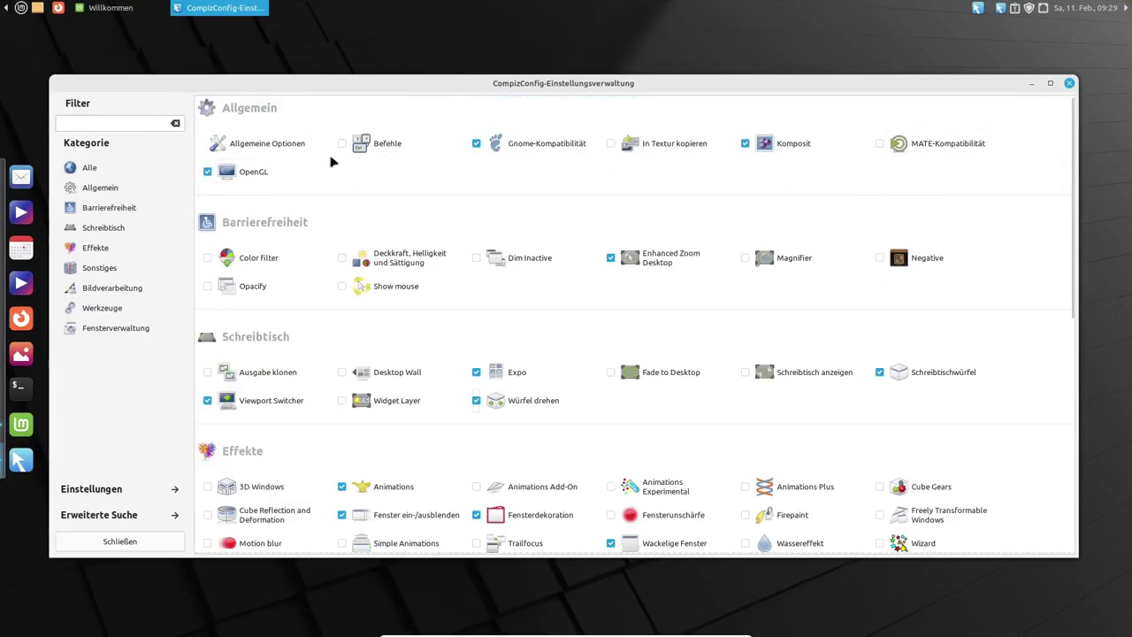
click(255, 150)
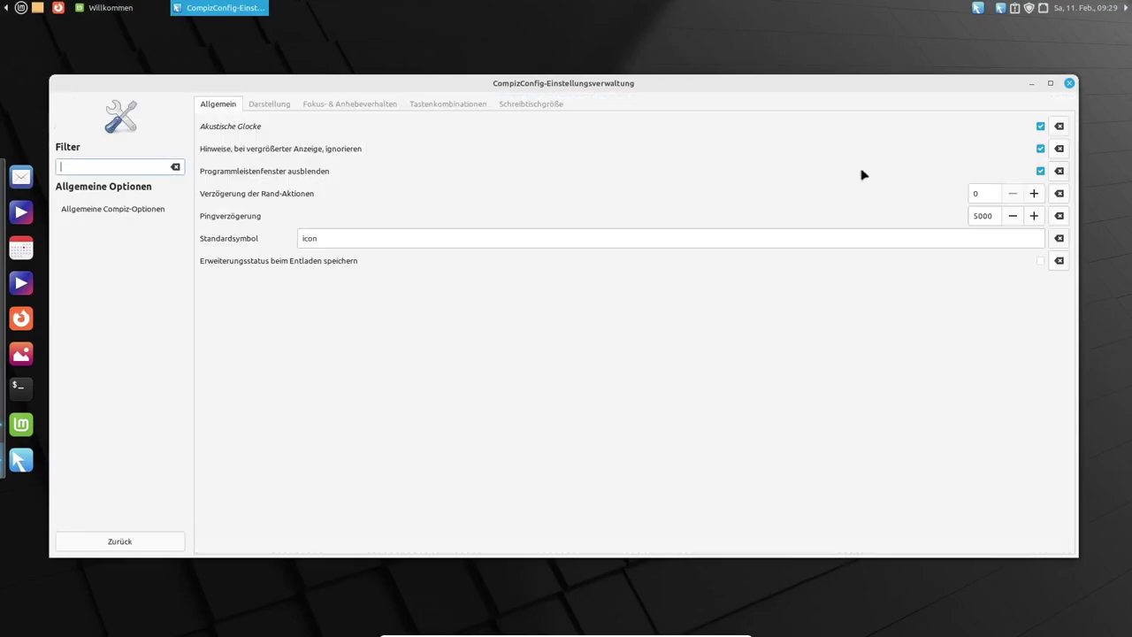
click(558, 106)
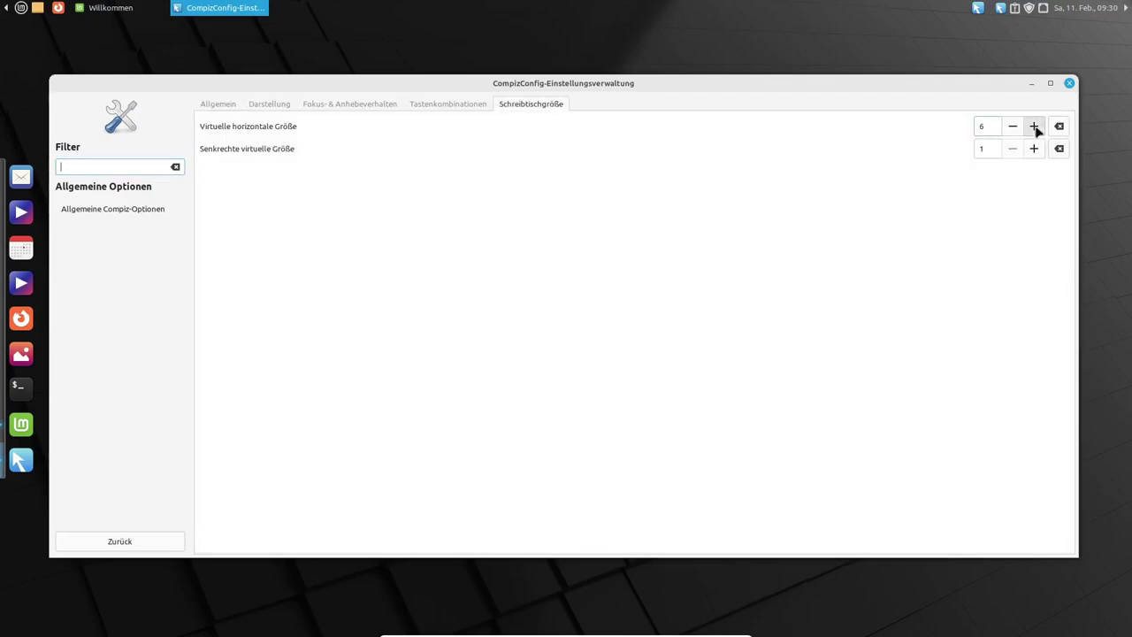
click(1034, 126)
click(1034, 126)
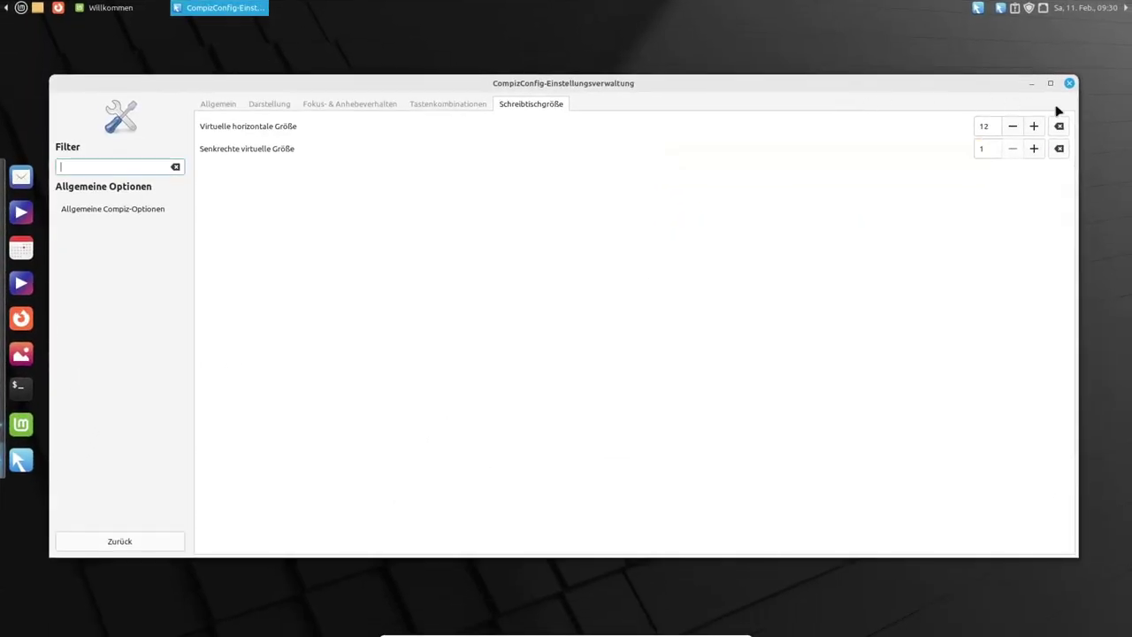
- Reduce the virtual horizontal desktop size again and return to the plugin overview
click(1012, 127)
click(1012, 127)
click(1011, 127)
click(1012, 127)
click(1012, 127)
click(122, 542)
- Enable the Cube Reflection and Deformation effect and rotate the desktop cube to test it
scroll(422, 316, down, 4)
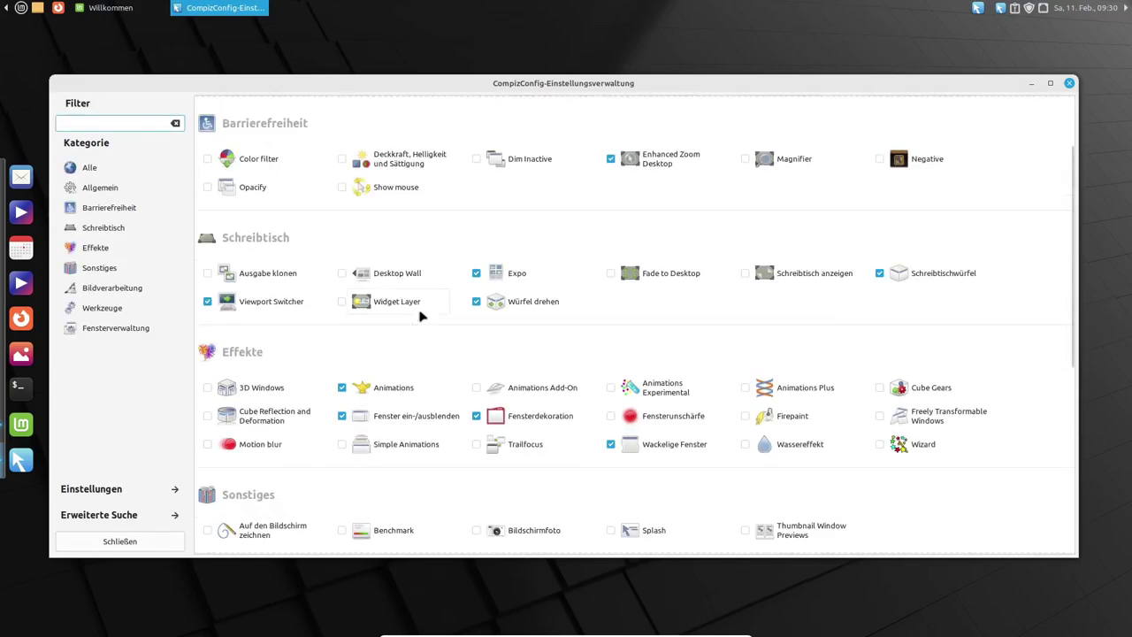
click(207, 367)
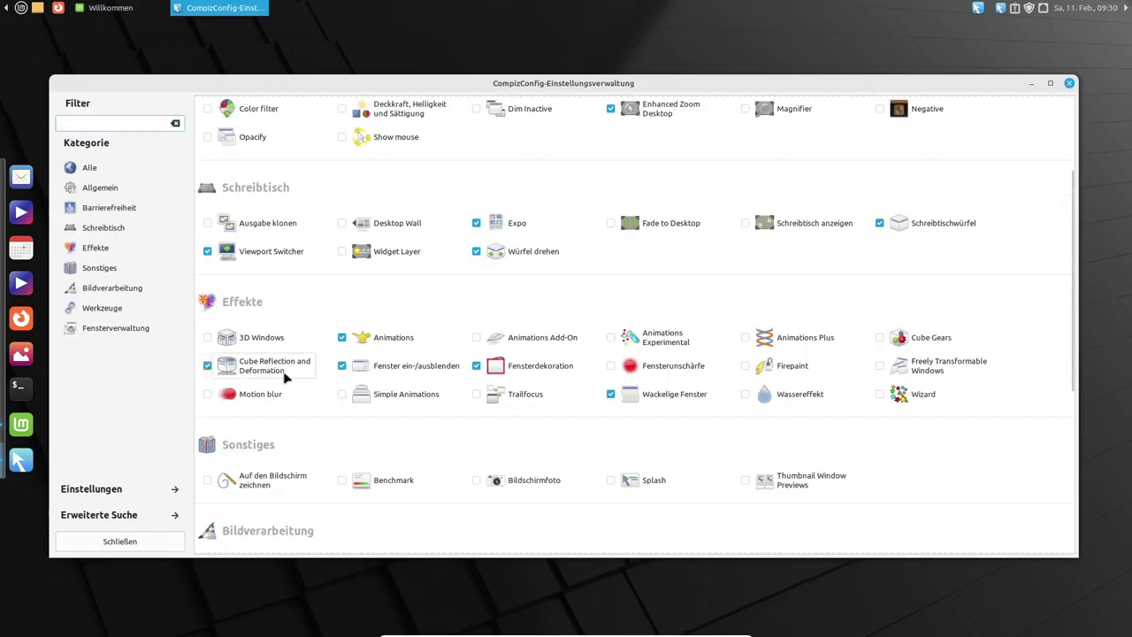
ctrl+alt+drag(699, 198, 706, 197)
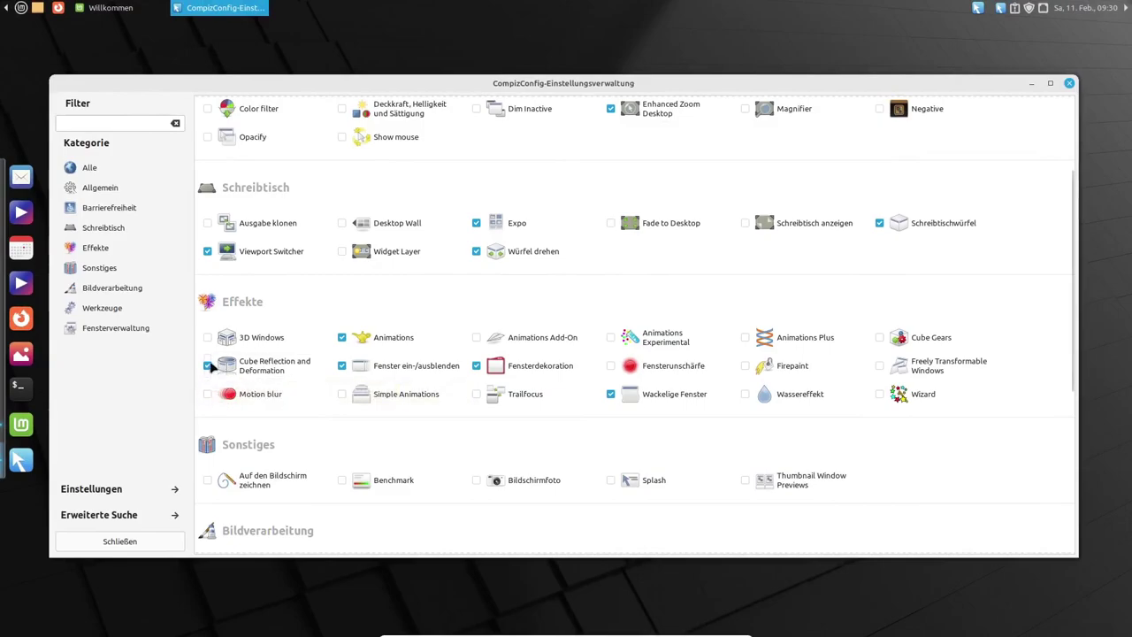
- Disable Cube Reflection and Deformation, enable 3D Windows, and rotate the desktop cube to test the effect with both windows open
click(207, 338)
drag(640, 164, 548, 265)
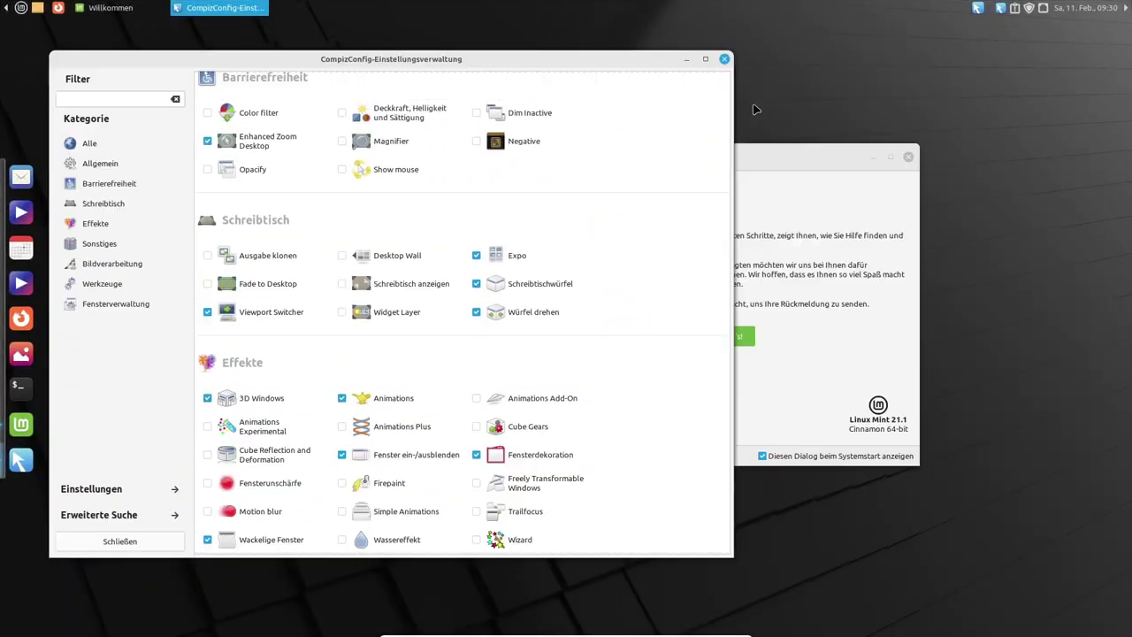
drag(758, 137, 495, 186)
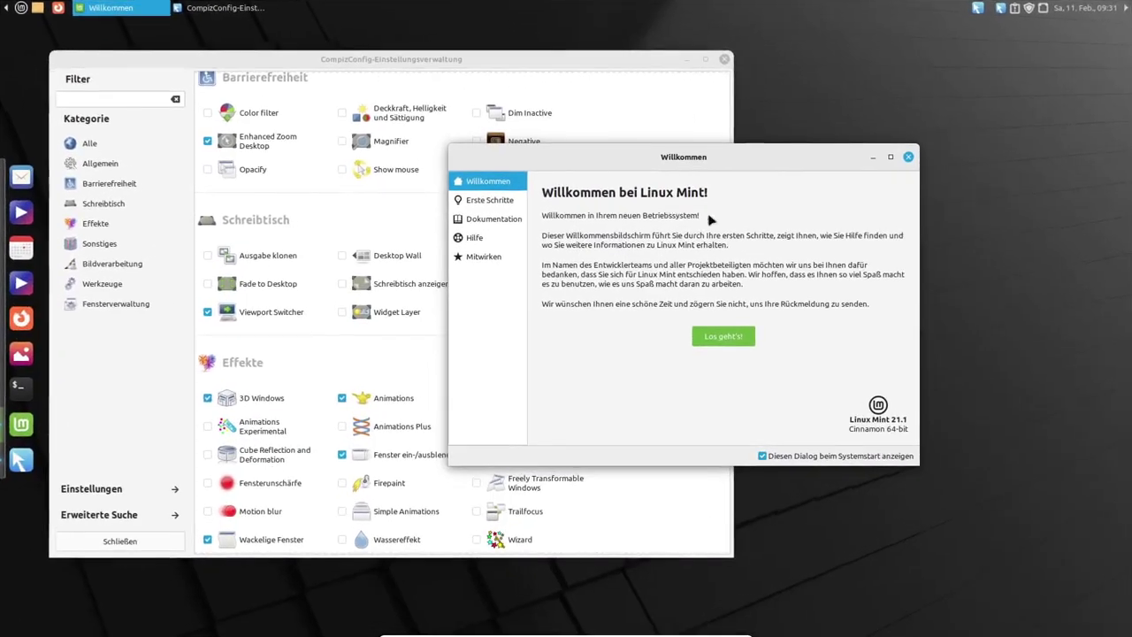
- Close the Linux Mint welcome window and enlarge the CompizConfig window to show more plugins per row
click(910, 157)
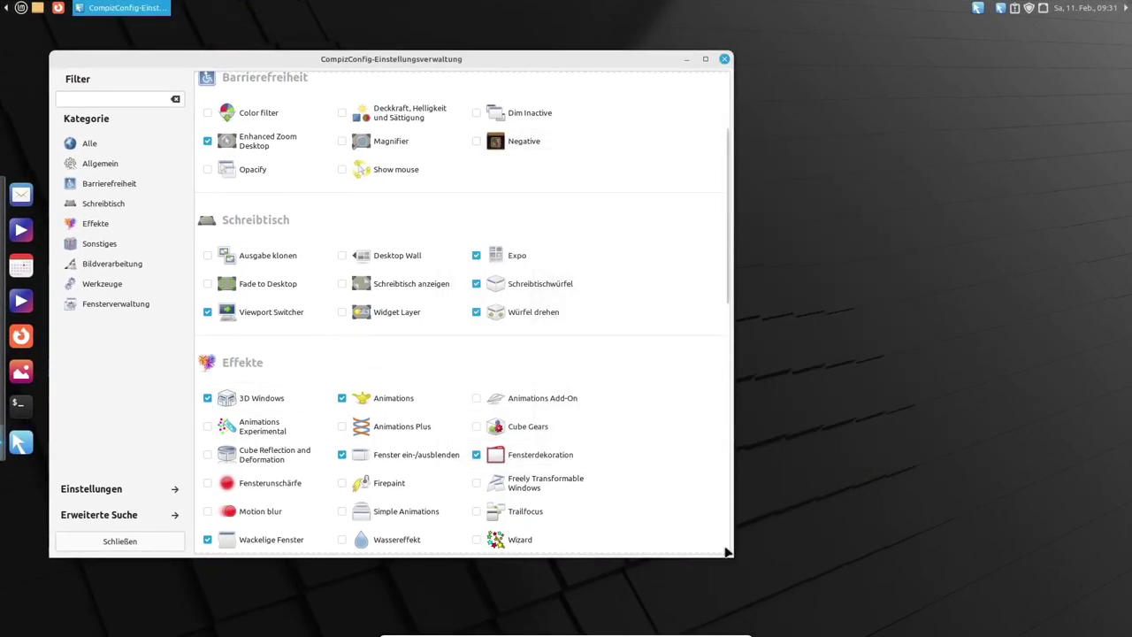
drag(726, 551, 978, 583)
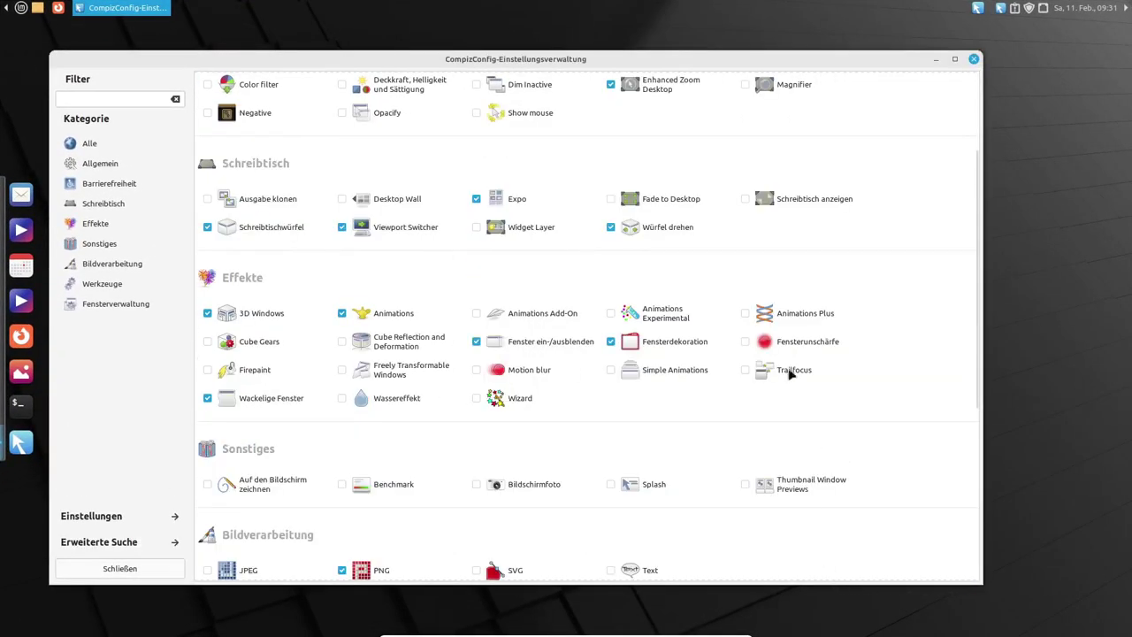
scroll(505, 303, up, 3)
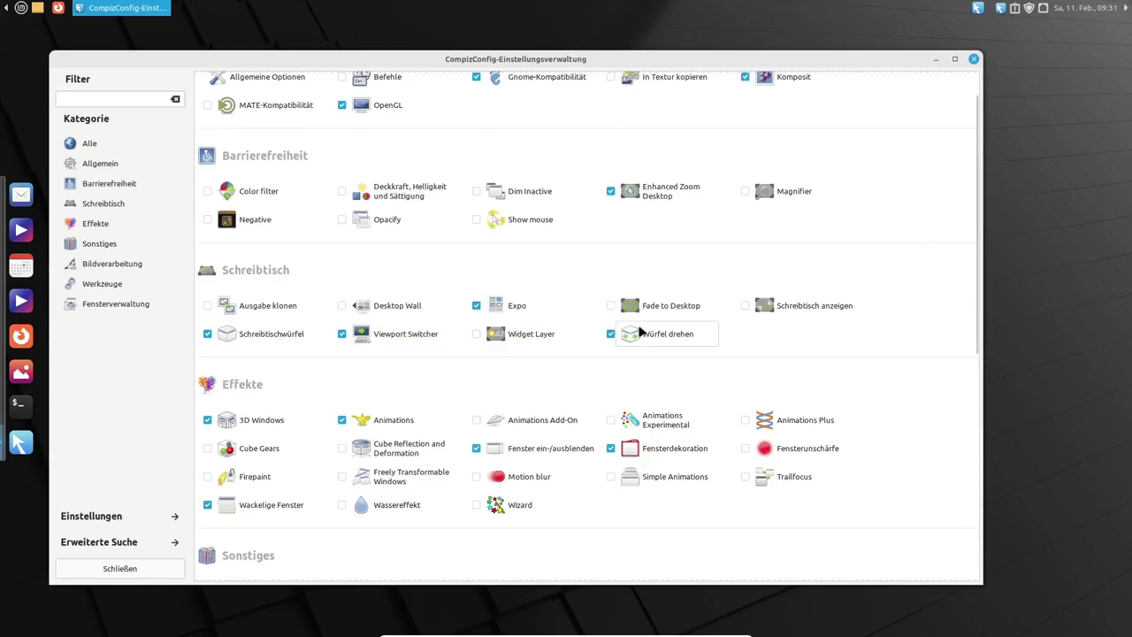
scroll(640, 330, up, 1)
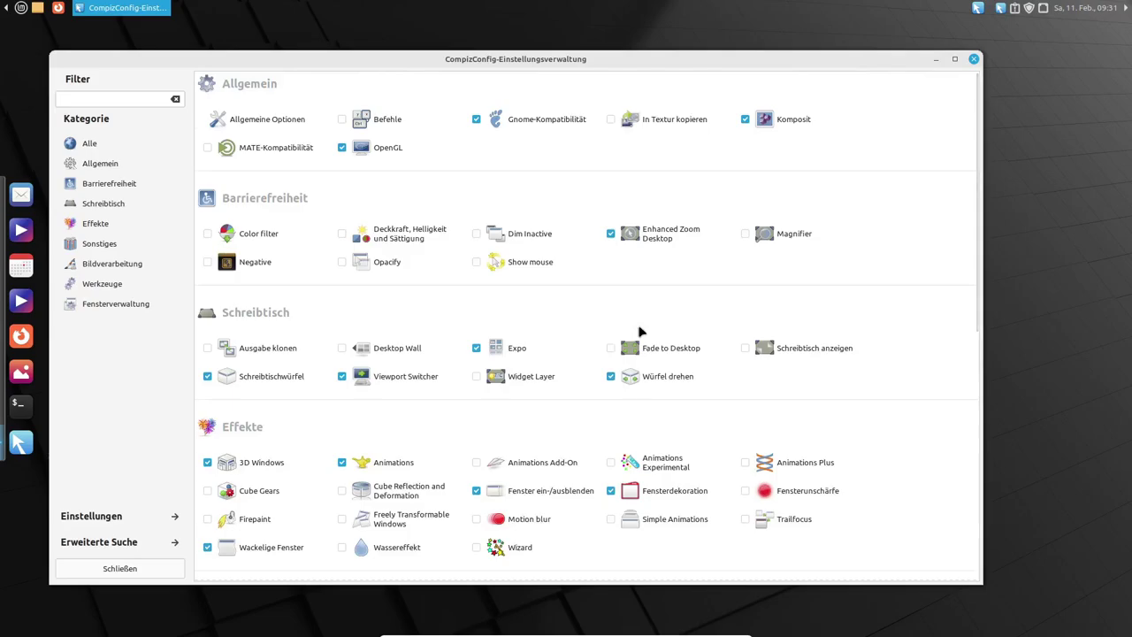
drag(872, 257, 756, 424)
- Enable In Würfel in the Schreibtischwürfel behaviour settings and rotate the desktop cube to test the inside view
click(281, 379)
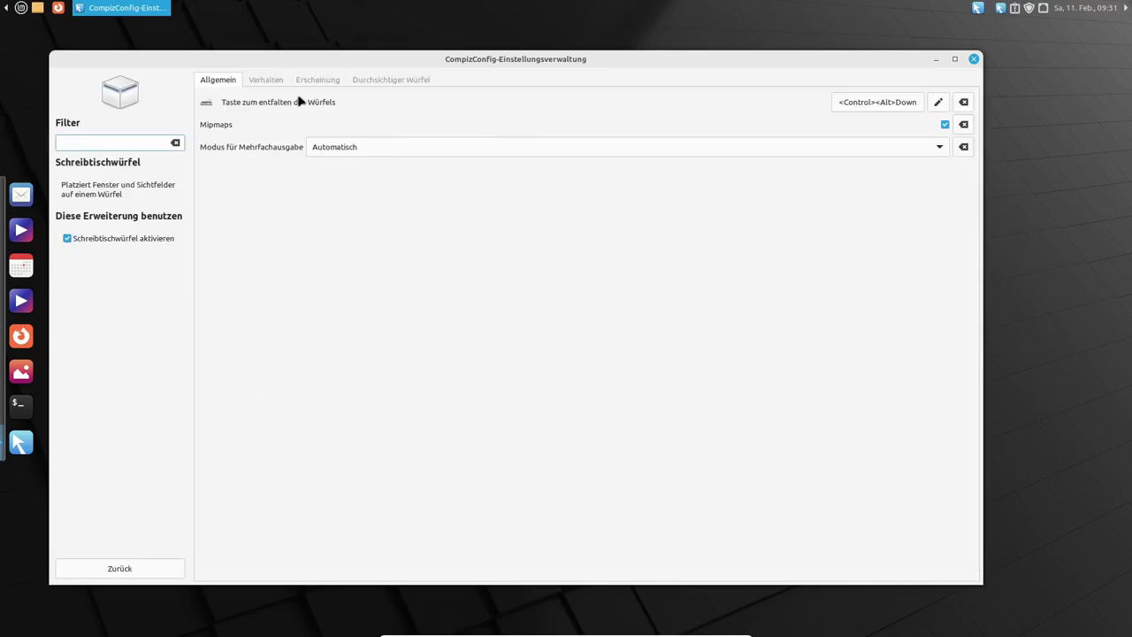
click(266, 79)
click(945, 102)
drag(1015, 111, 672, 195)
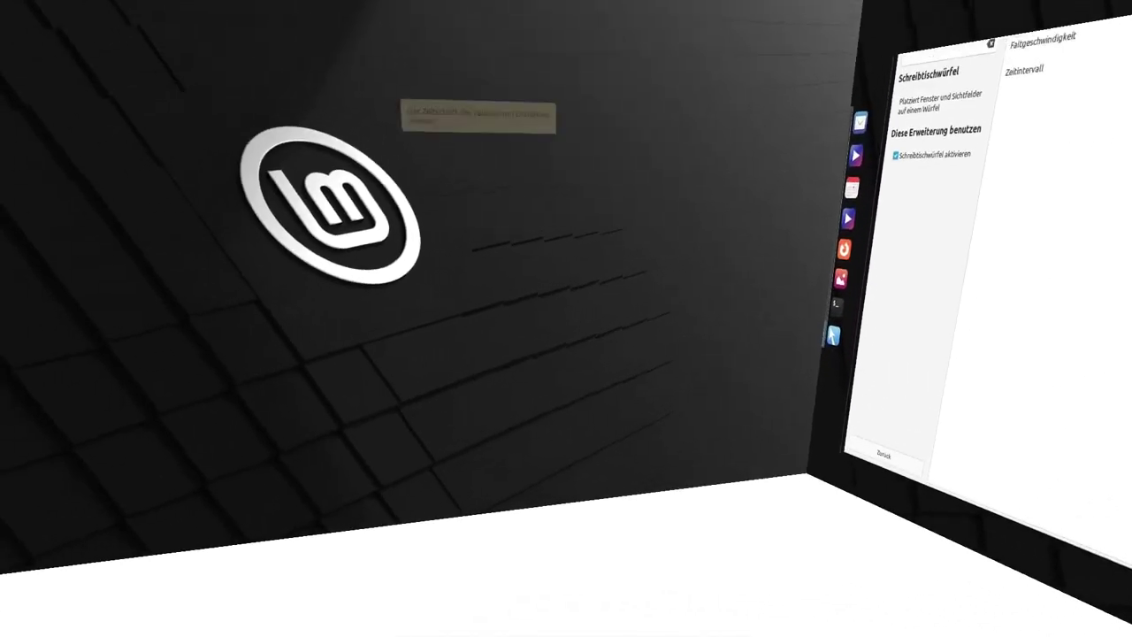
key(ctrl+alt+Left)
key(ctrl+alt+Left)
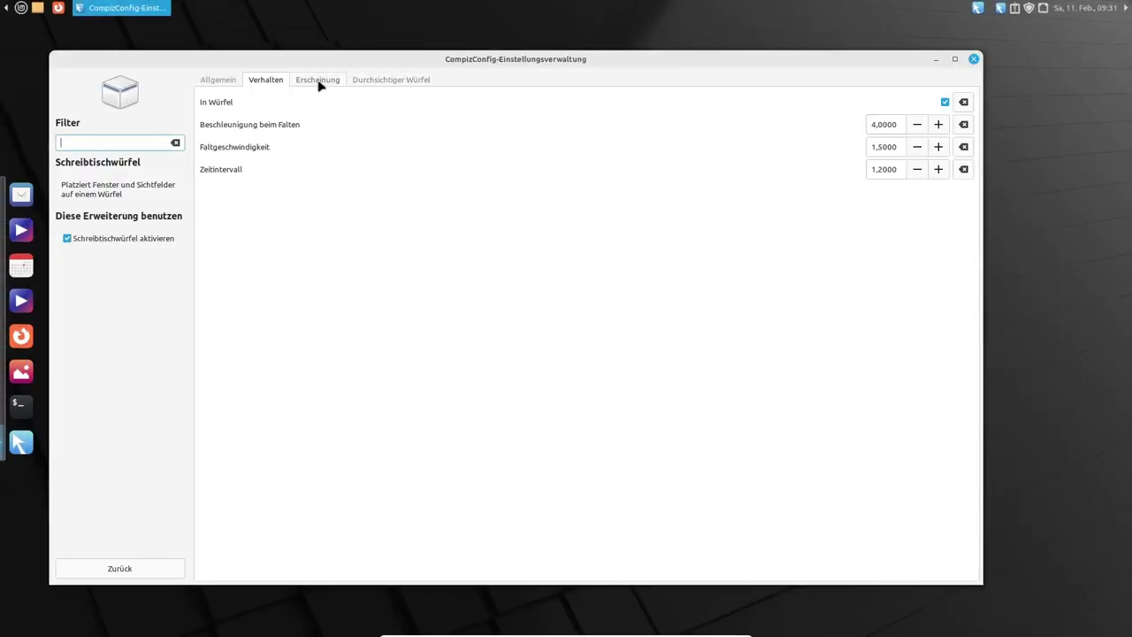
- Browse for a Himmelskuppelbild in the cube's appearance settings and open the folder /usr/share/backgrounds/linuxmint-vera
click(320, 81)
click(203, 153)
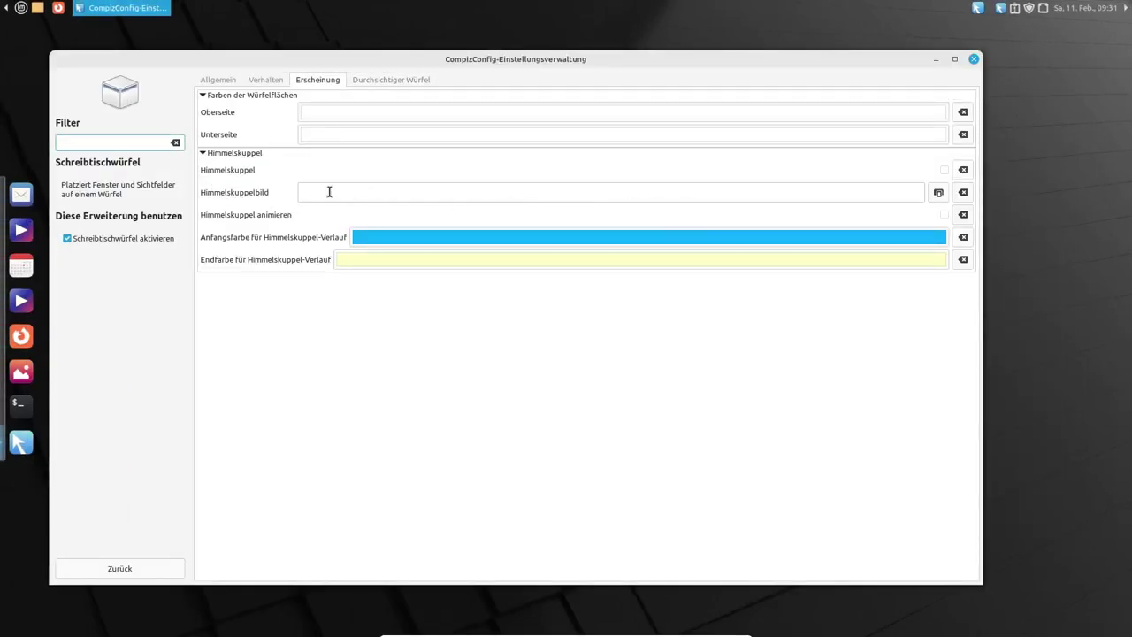
click(941, 199)
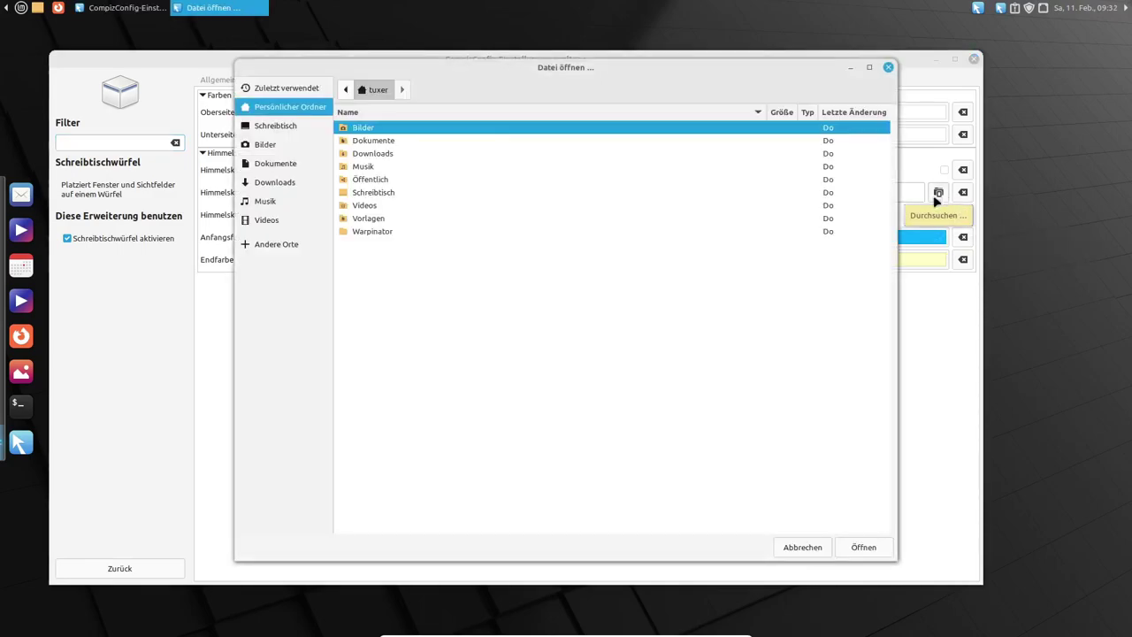
click(345, 89)
click(365, 90)
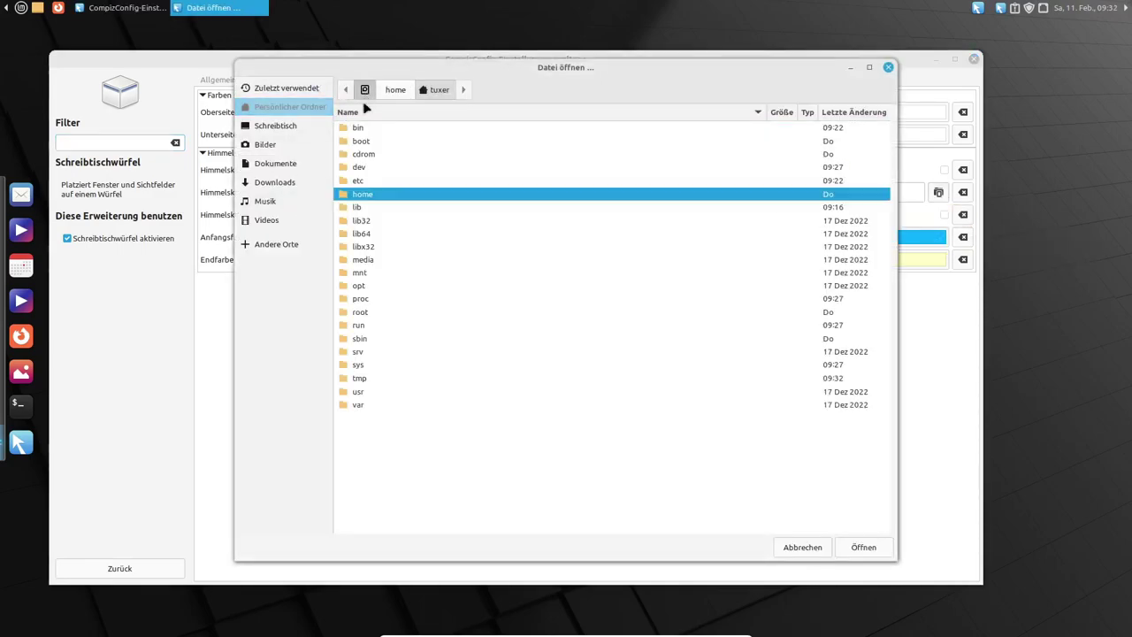
double_click(363, 394)
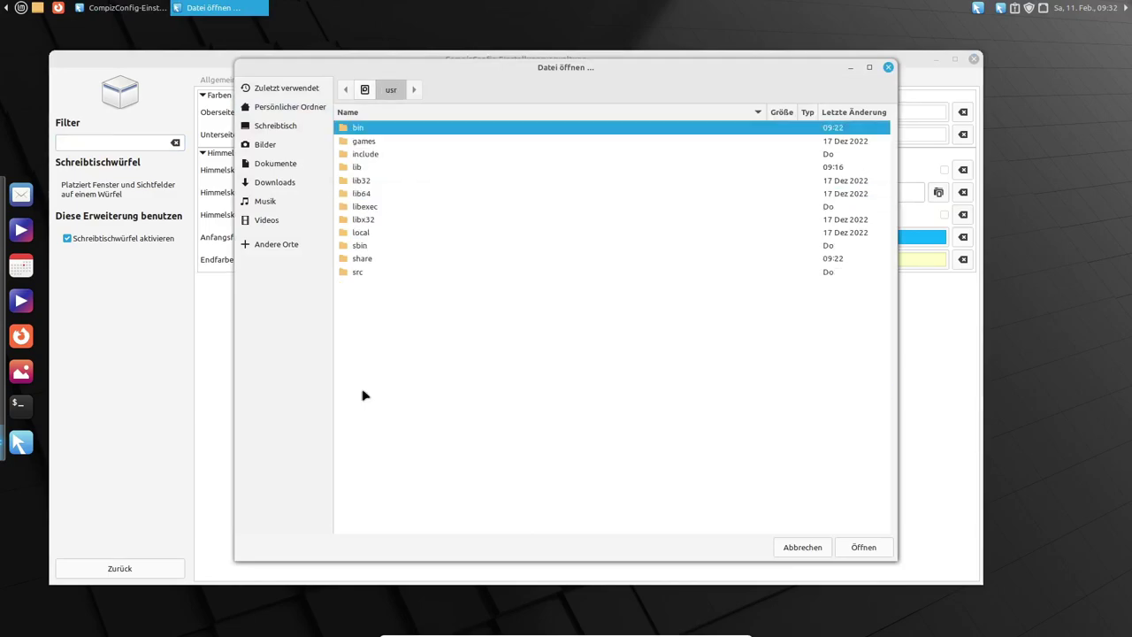
double_click(363, 259)
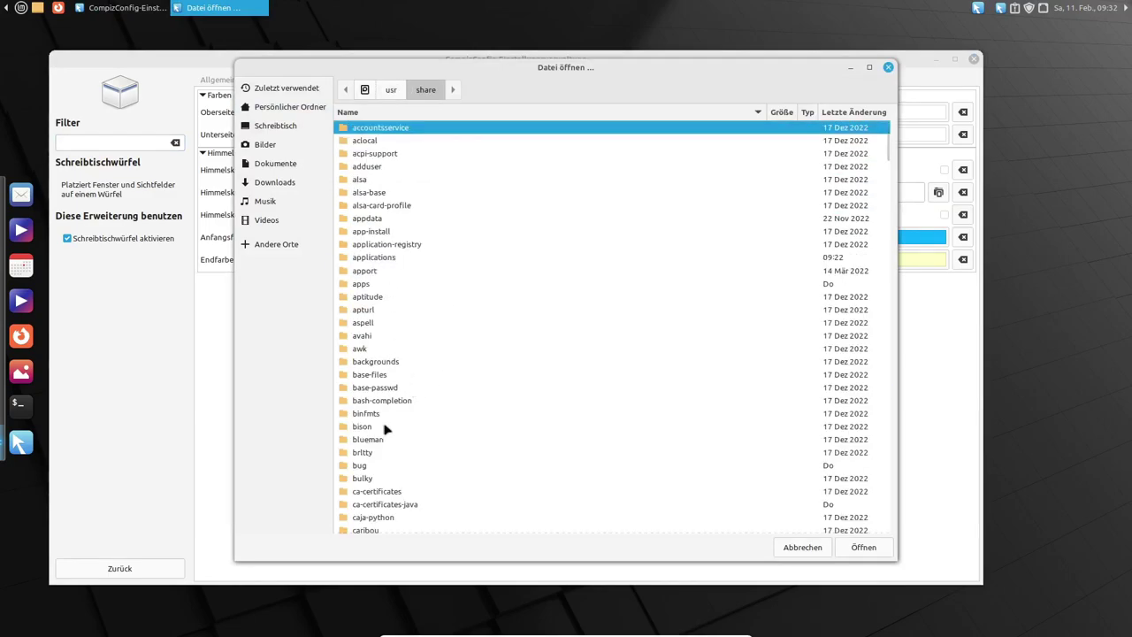
double_click(382, 363)
double_click(392, 154)
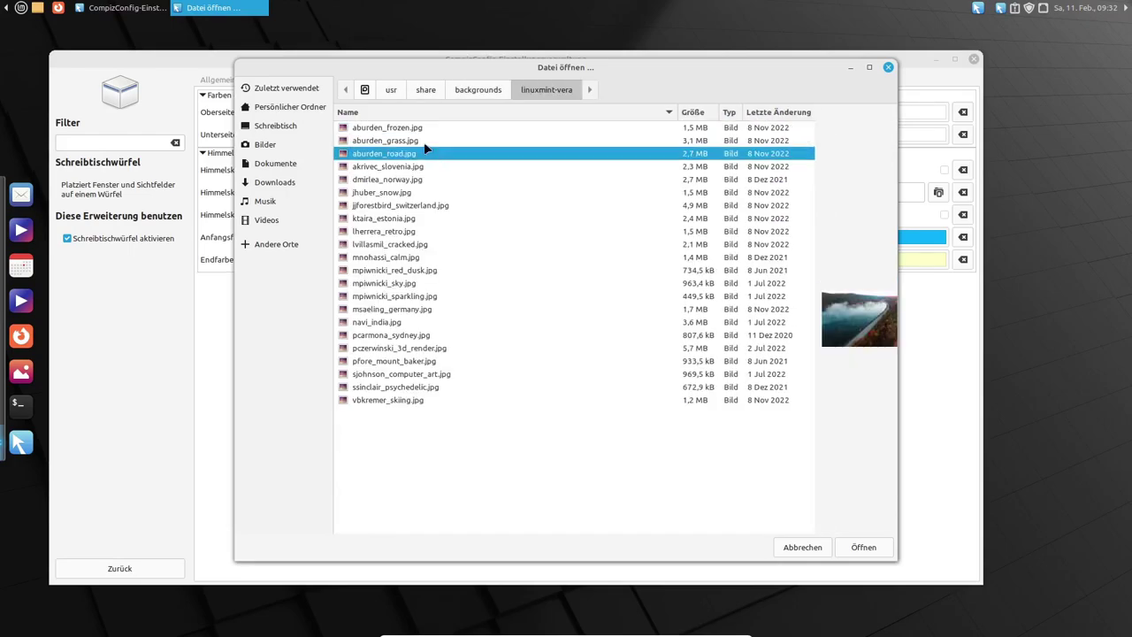
- Choose aburden_frozen.jpg as the Himmelskuppelbild
click(421, 141)
click(401, 131)
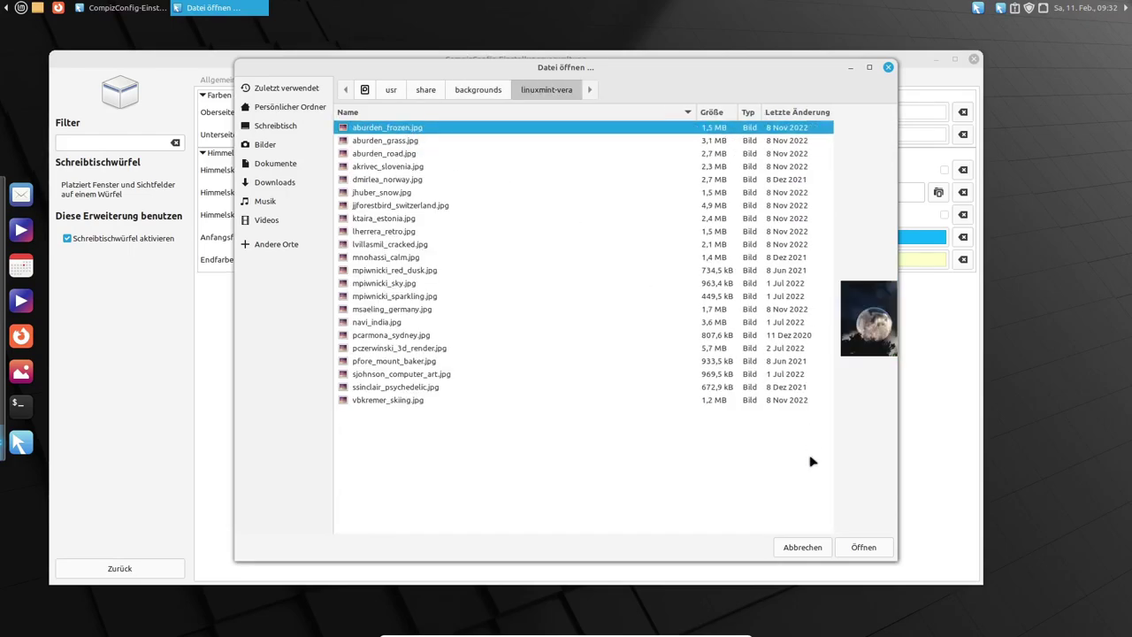
click(861, 547)
click(669, 346)
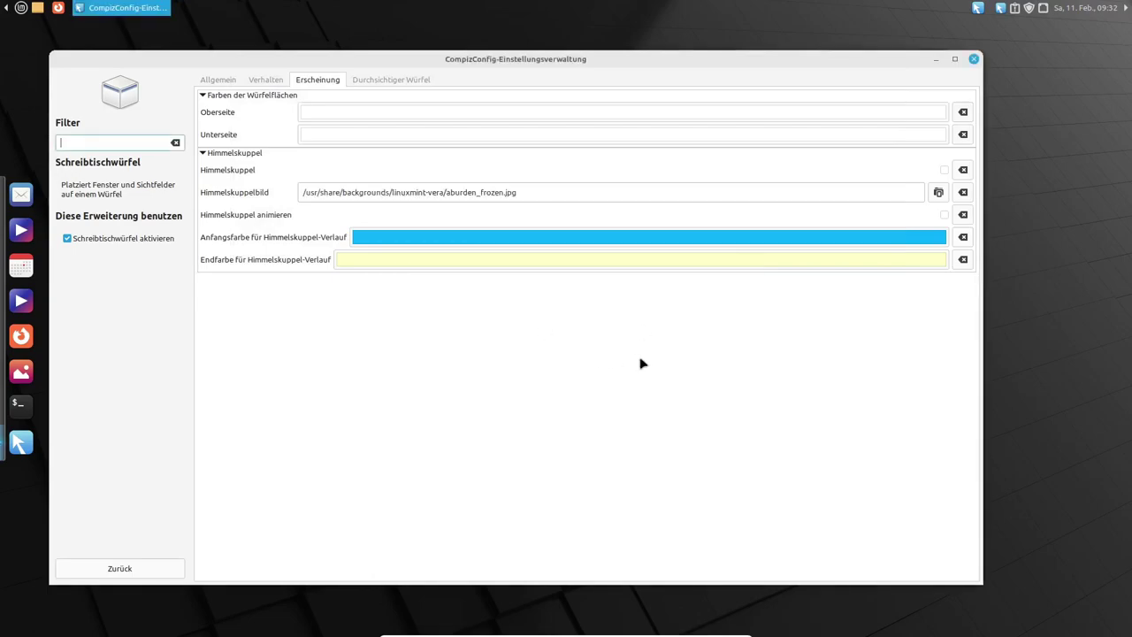
- Disable In Würfel in the cube's Verhalten settings and rotate the desktop cube to test the outside view
drag(985, 227, 842, 65)
click(227, 81)
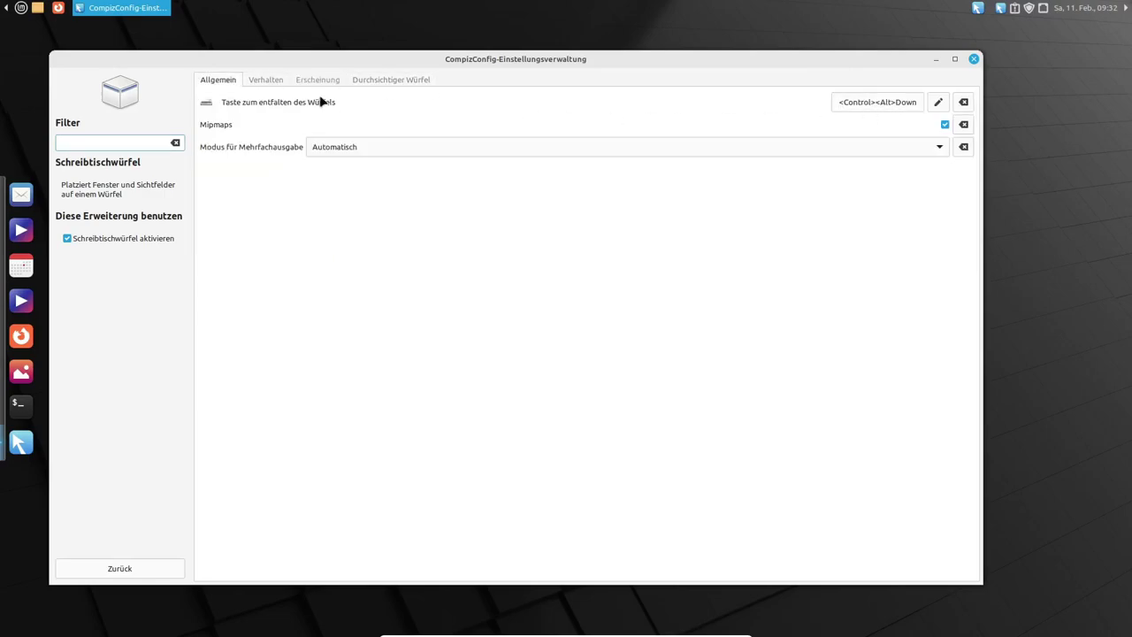
click(268, 80)
drag(478, 79, 478, 168)
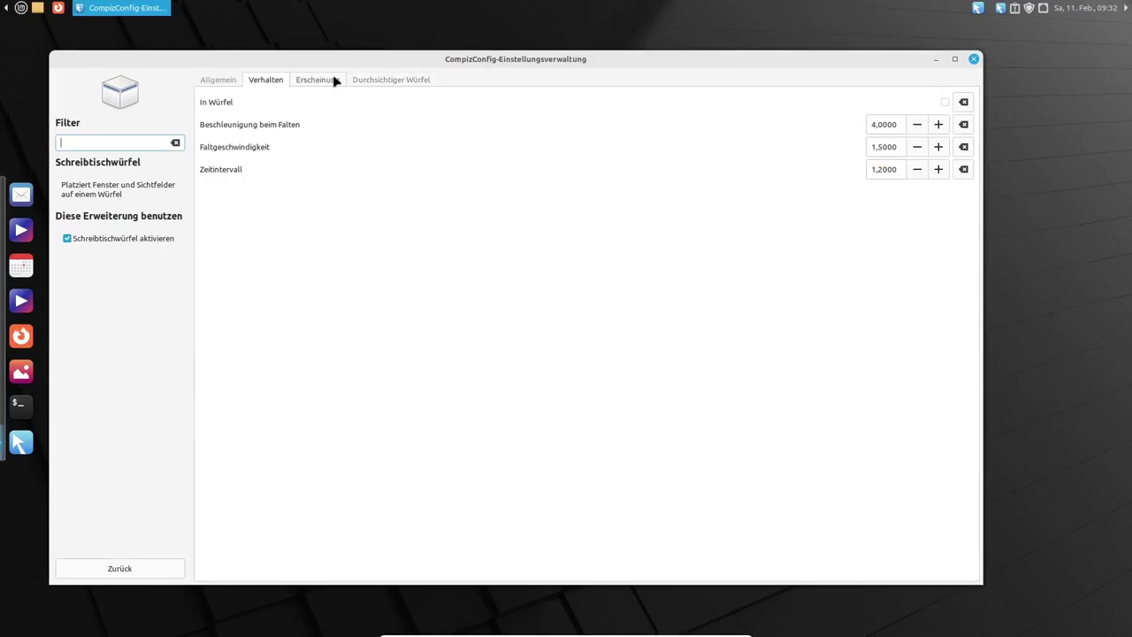
- Enable Himmelskuppel and Himmelskuppel animieren in the cube's appearance settings and rotate the cube to test the sky dome
click(336, 81)
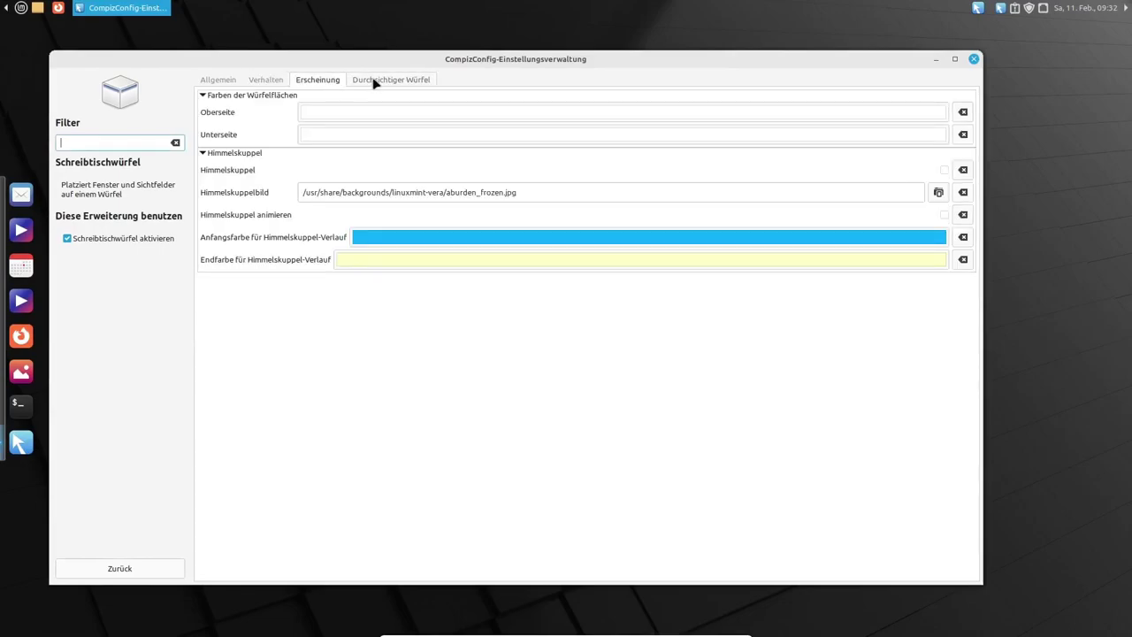
drag(898, 167, 584, 344)
drag(998, 152, 769, 221)
drag(595, 160, 591, 389)
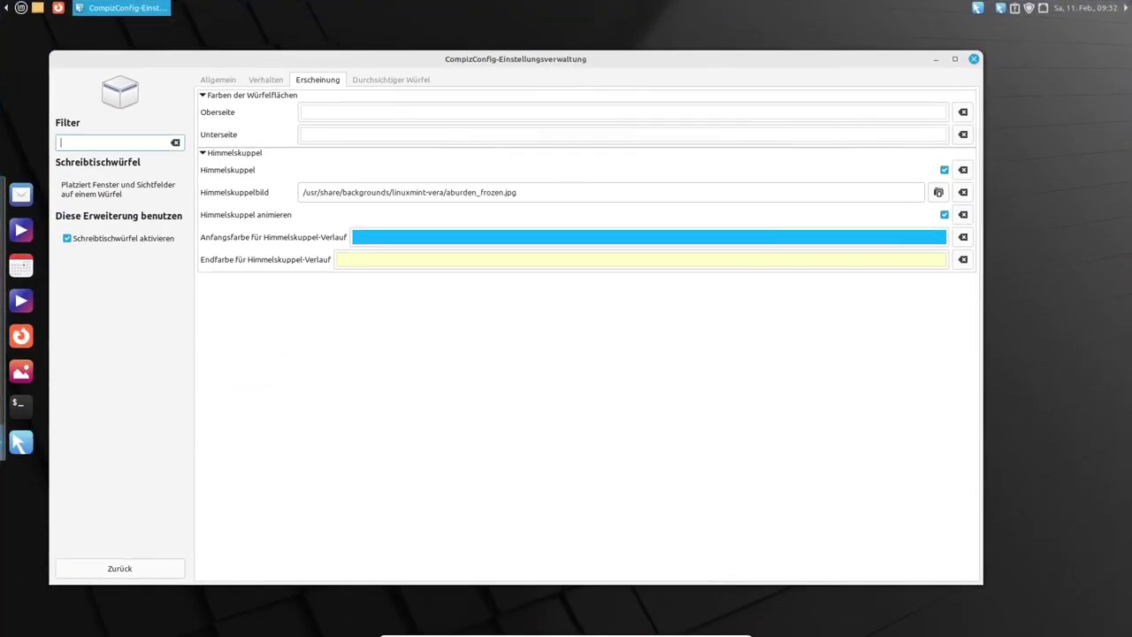
drag(583, 533, 602, 281)
- Set the Anfangsfarbe and Endfarbe of the Himmelskuppel-Verlauf to semi-transparent red #BF4040 and rotate the cube to test them
click(732, 237)
click(424, 392)
click(422, 239)
click(398, 375)
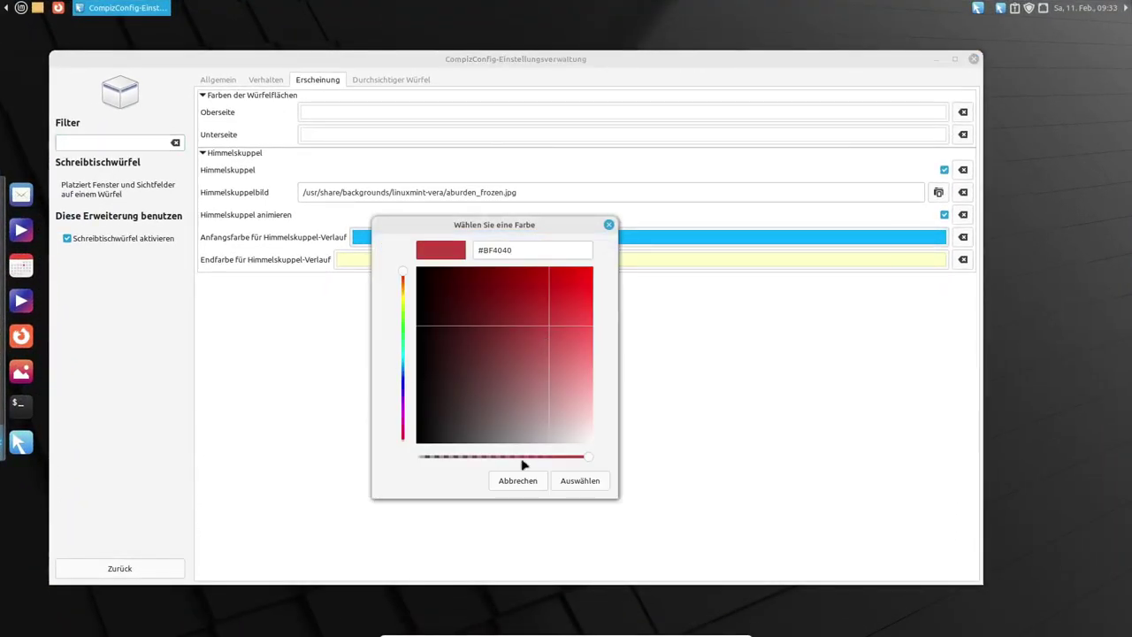
drag(586, 458, 487, 458)
click(580, 480)
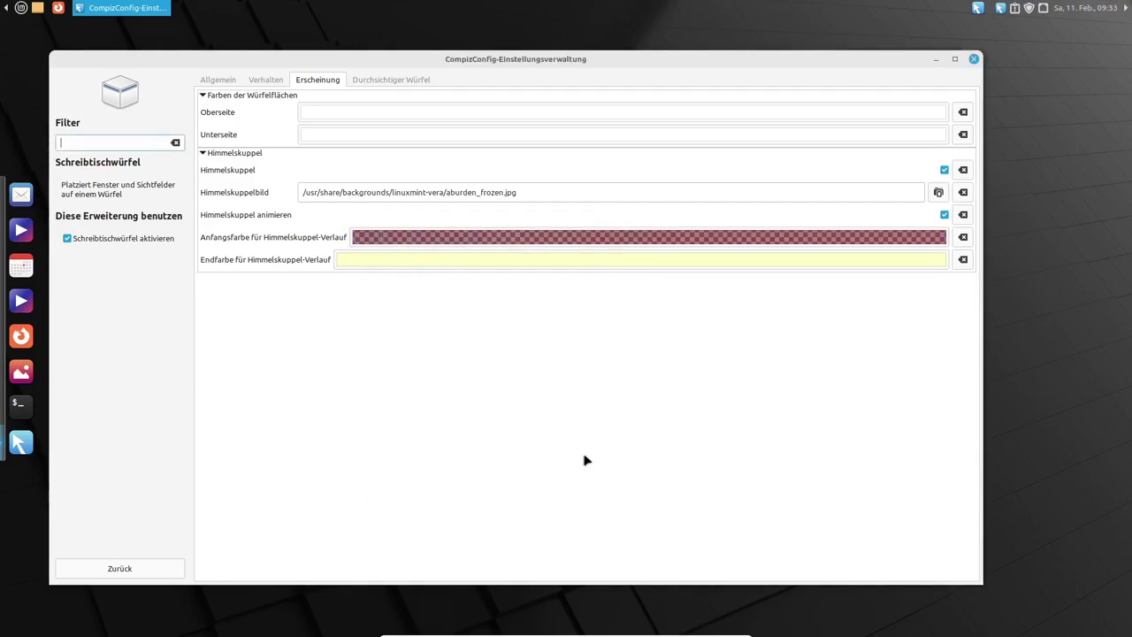
key(ctrl+alt+Left)
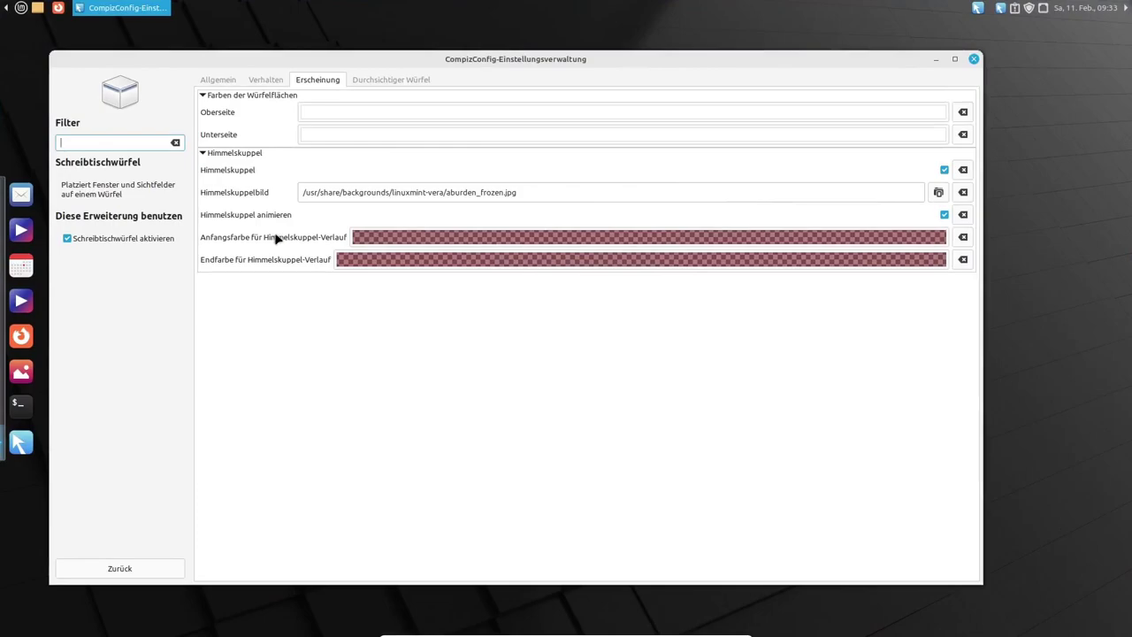
- Lower Deckkraft während Drehung for the transparent cube, test it by rotating, and reset the Himmelskuppel-Verlauf's Anfangsfarbe to blue
click(218, 80)
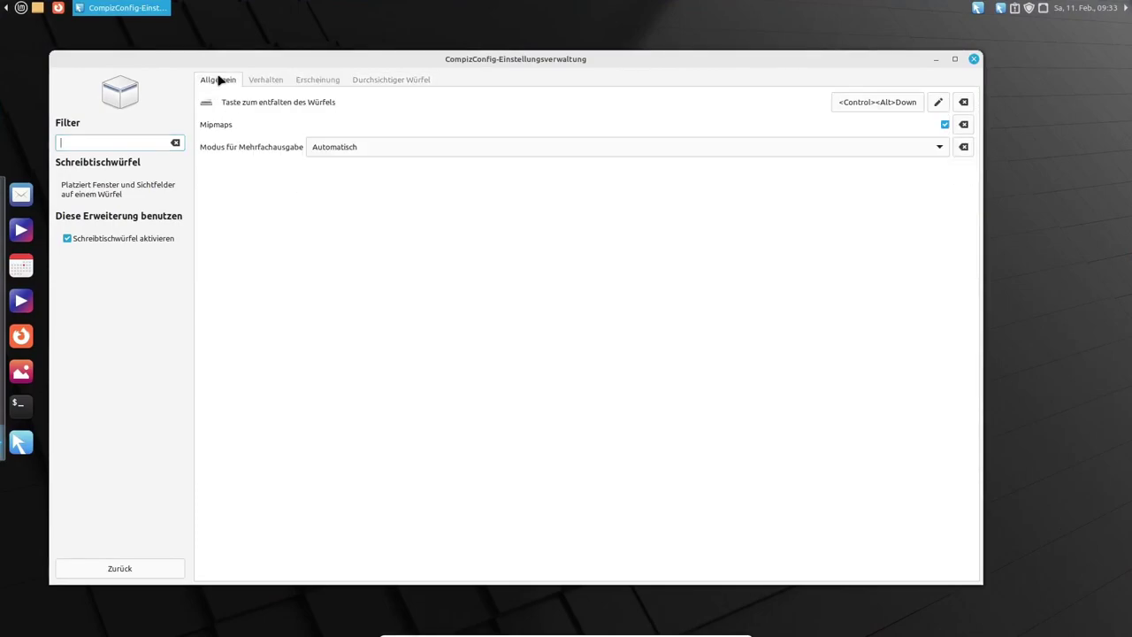
click(391, 80)
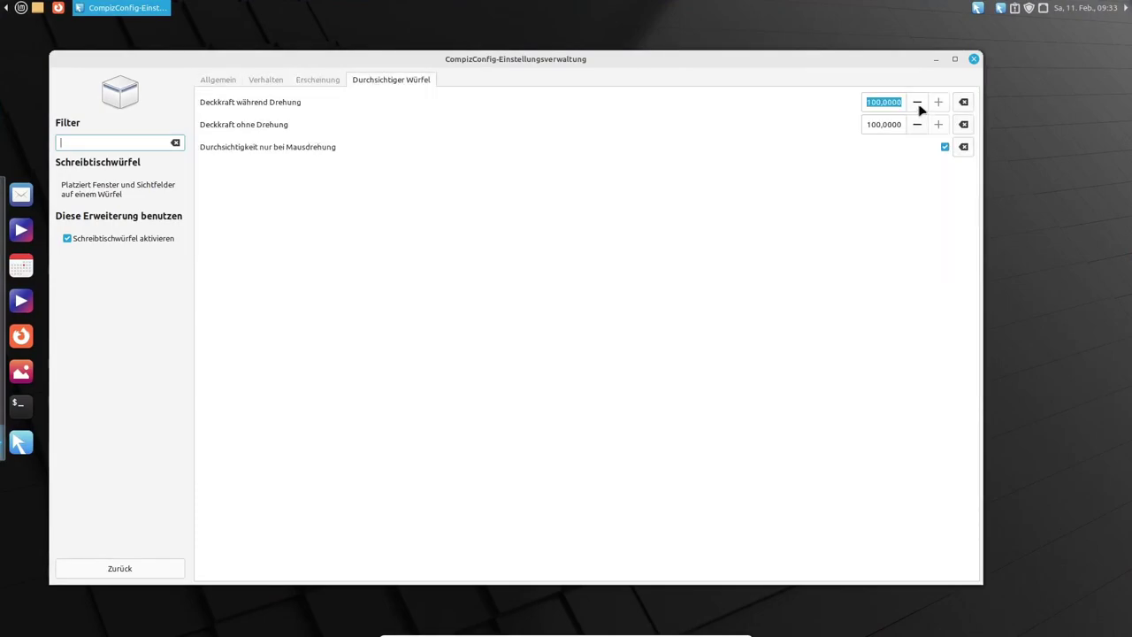
click(919, 106)
drag(892, 175, 224, 189)
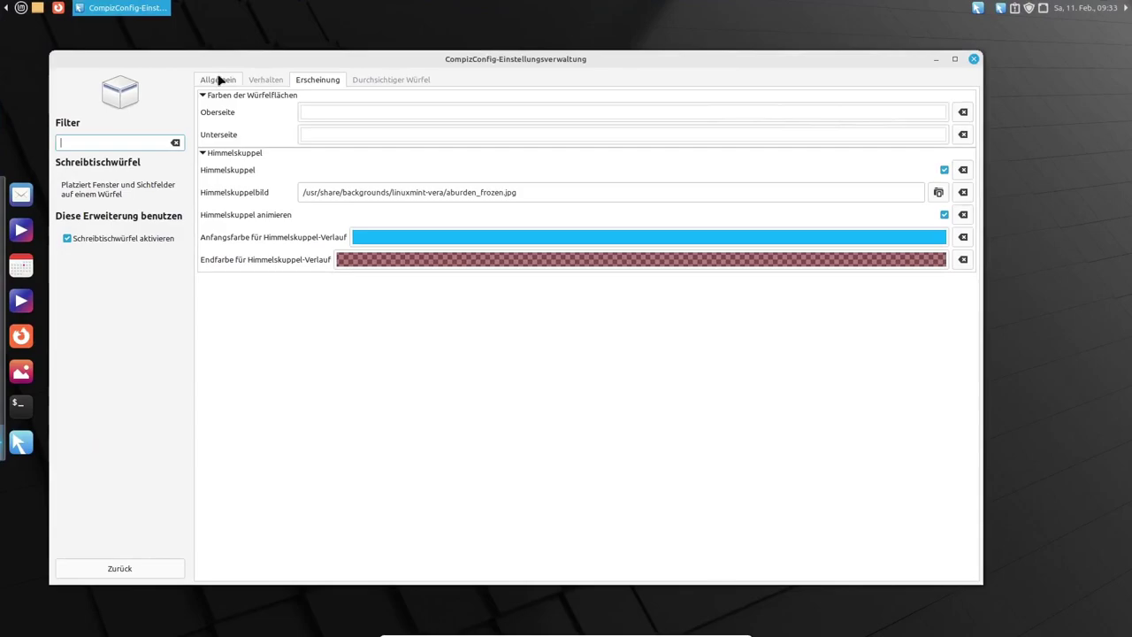
- Return to the plugin overview, then reopen Schreibtischwürfel to review its Verhalten and Erscheinung settings
click(219, 79)
click(121, 568)
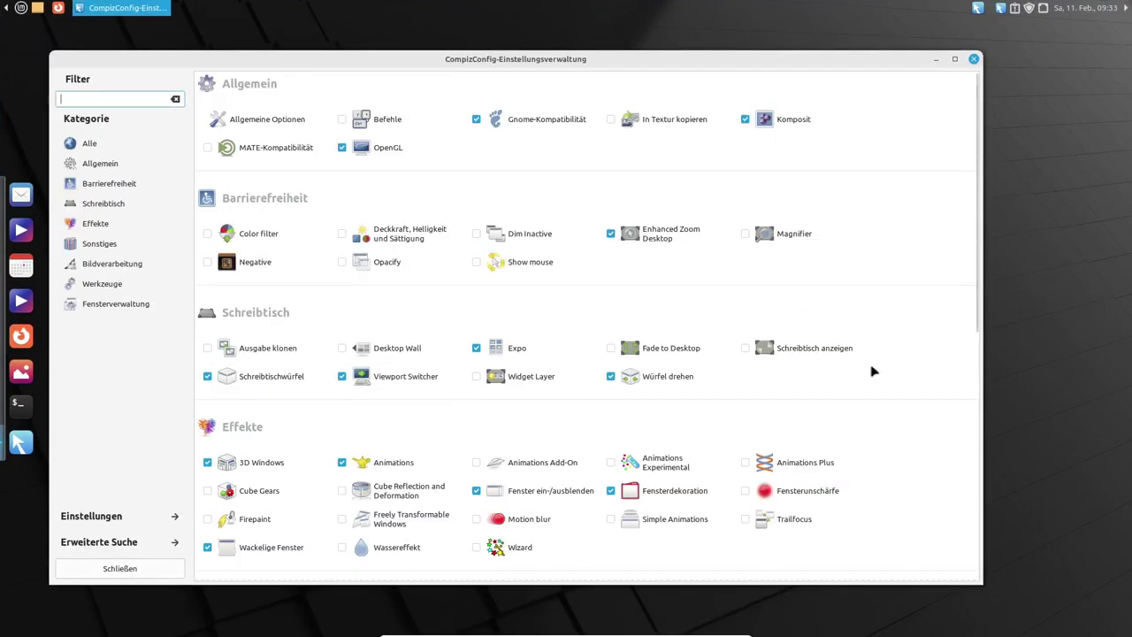
click(271, 377)
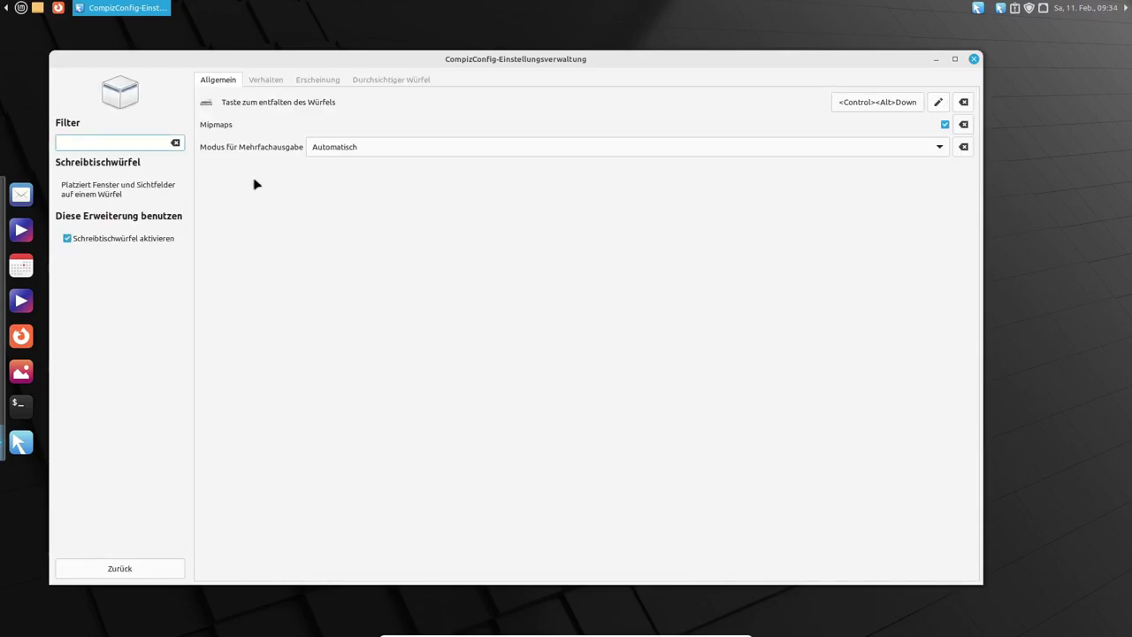
click(268, 80)
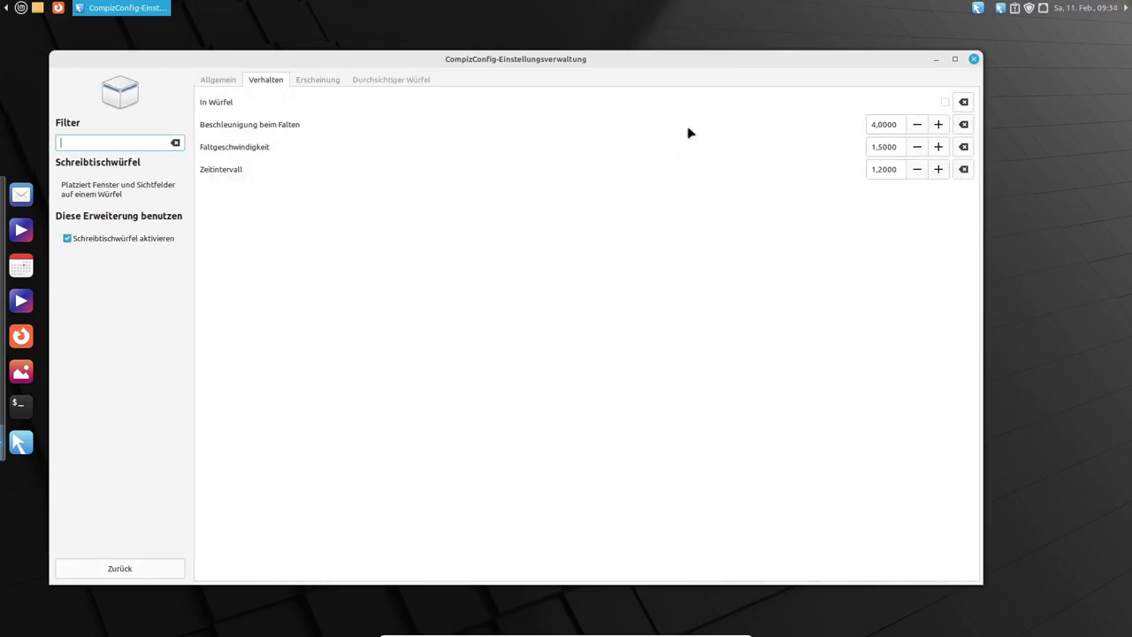
click(316, 81)
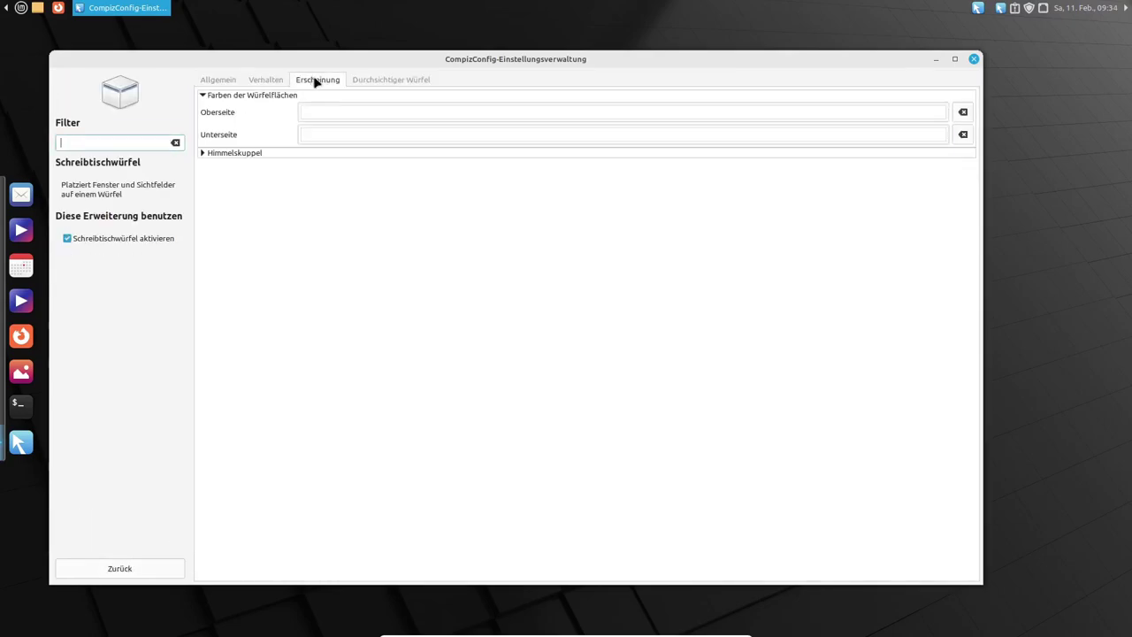
click(220, 152)
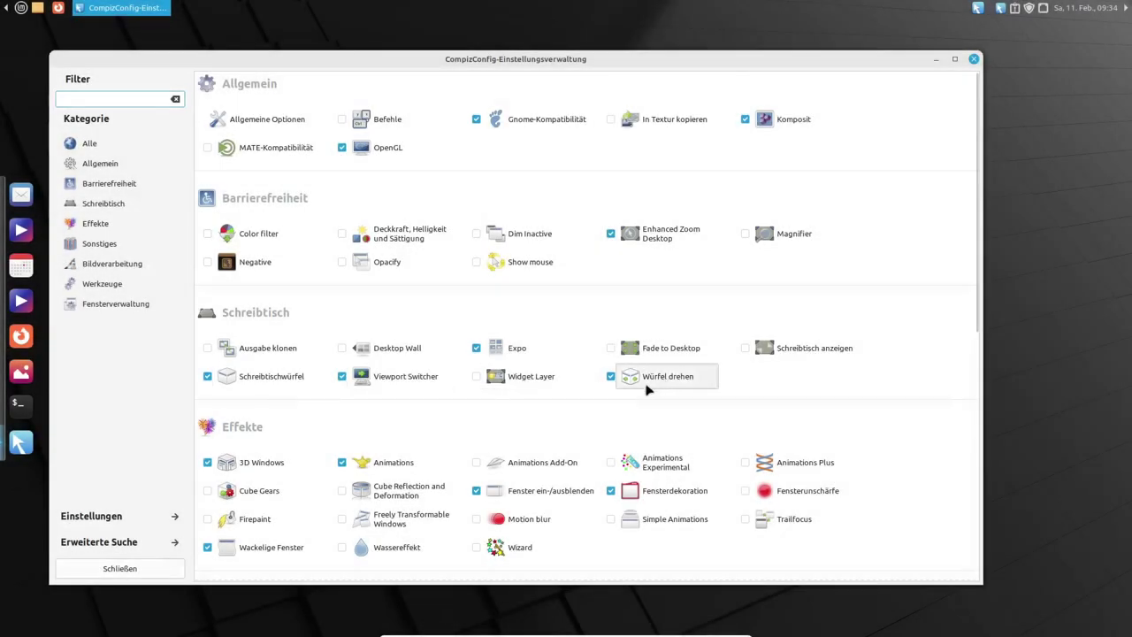
- Open the Würfel drehen settings, expand Zusätzliche Einstellungen, and raise Vergrößerung to 0,7000
click(646, 379)
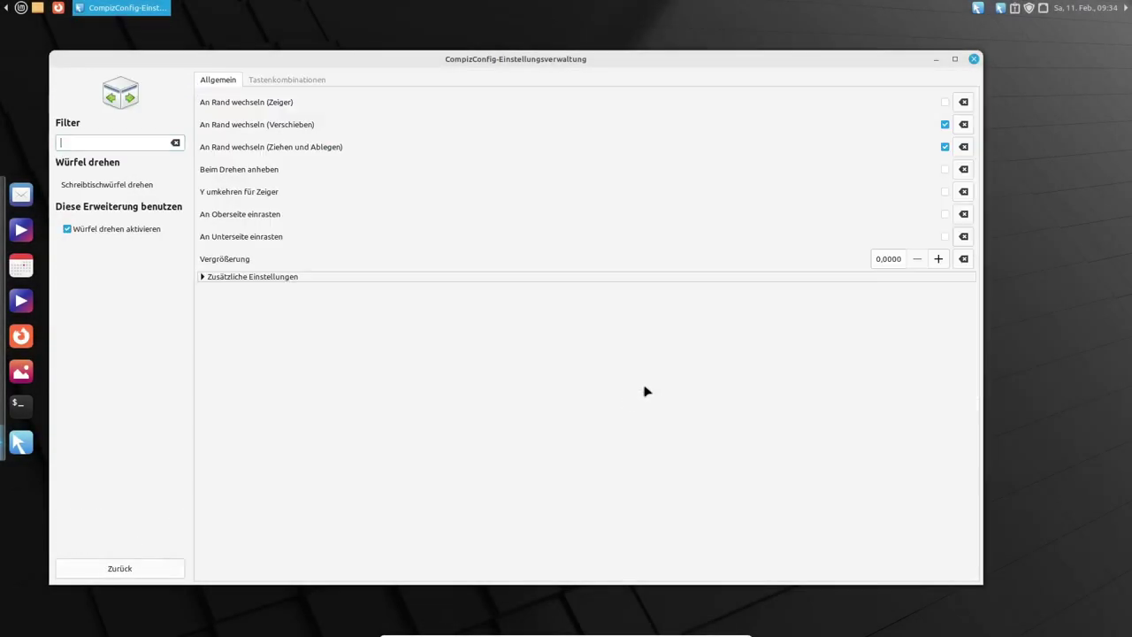
click(204, 277)
click(921, 264)
click(937, 260)
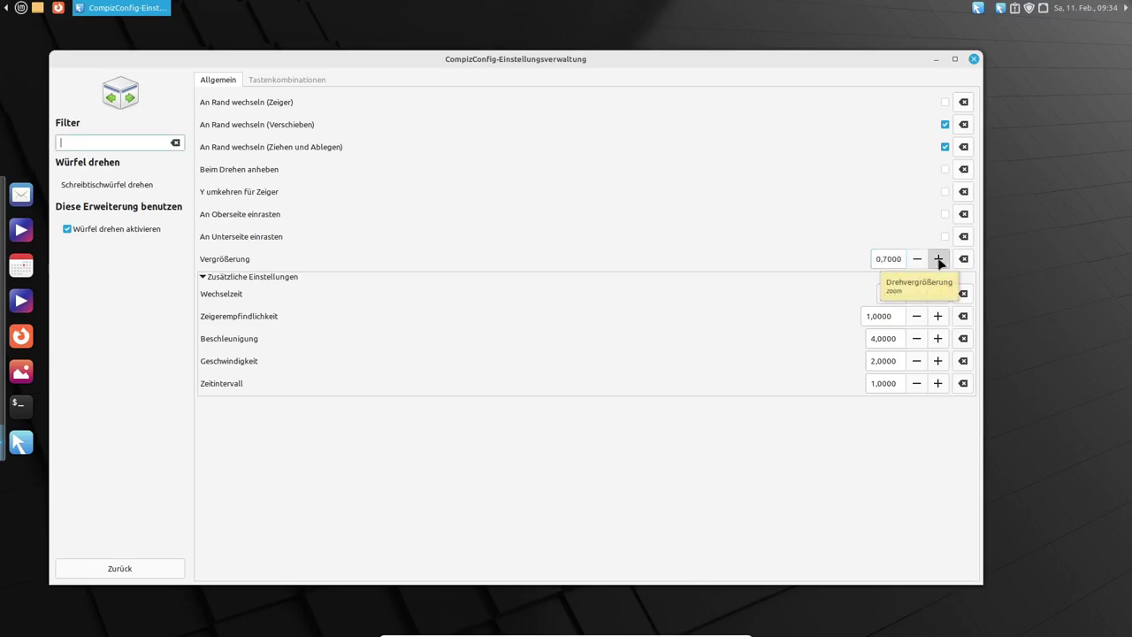
- Rotate the desktop cube in several directions to test the zoom and set Vergrößerung to 0,5000
ctrl+alt+drag(787, 236, 814, 292)
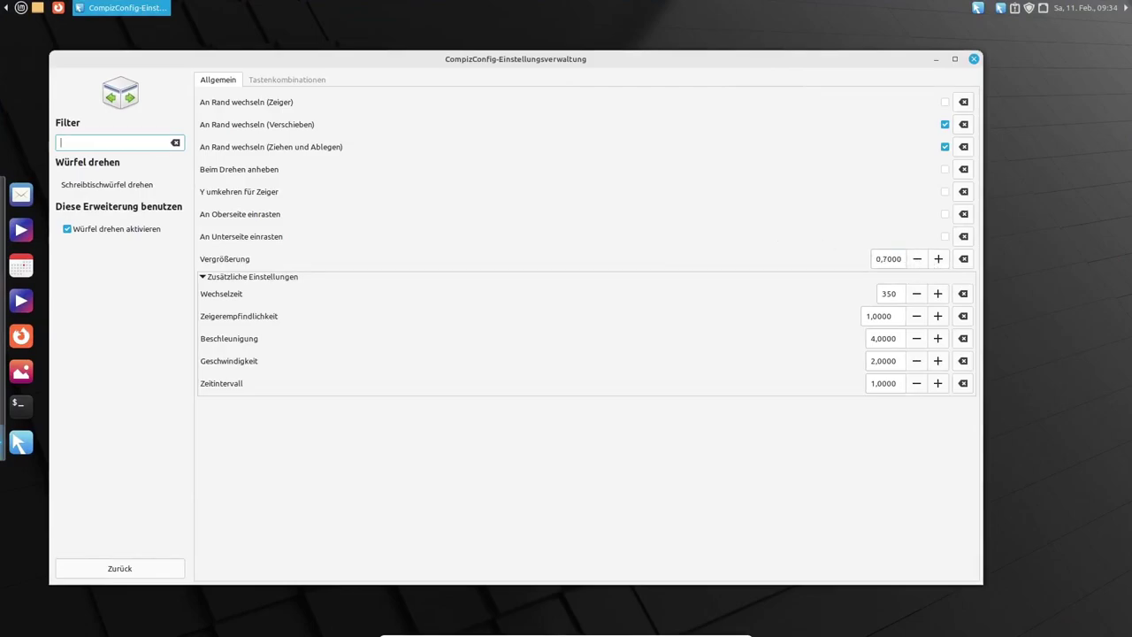
ctrl+alt+drag(995, 221, 995, 293)
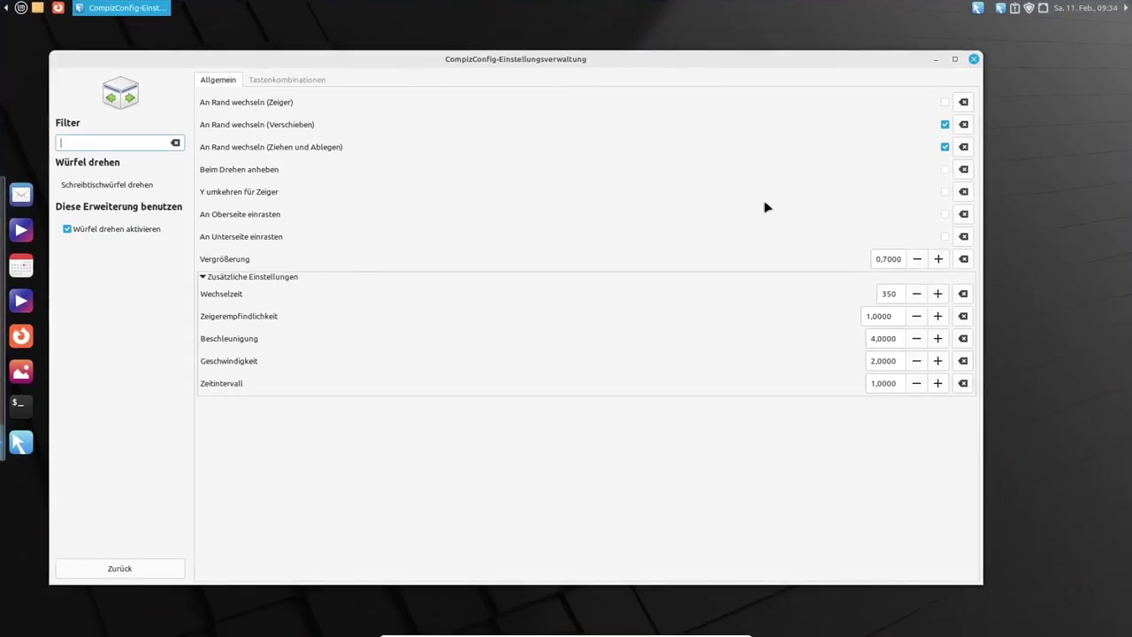
ctrl+alt+drag(766, 207, 1010, 114)
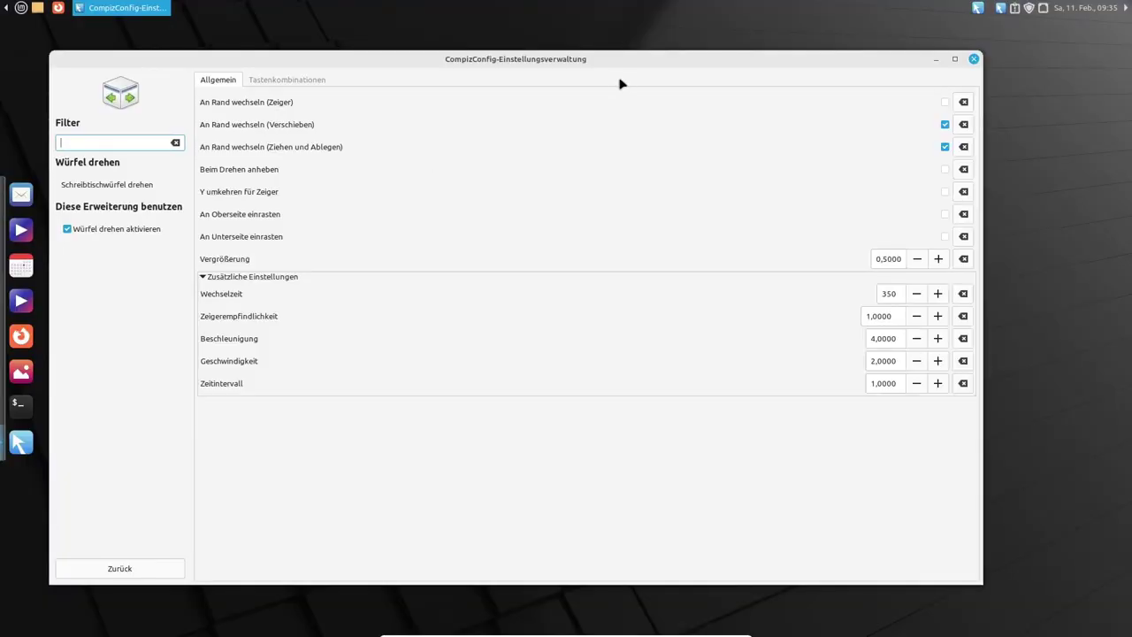
- Enable Animations Experimental, Animations Plus, Fensterunschärfe, Motion blur, Simple Animations, Trailfocus, Wizard, Cube Gears and Firepaint under Effekte, handling the key binding conflicts
ctrl+alt+drag(609, 115, 752, 159)
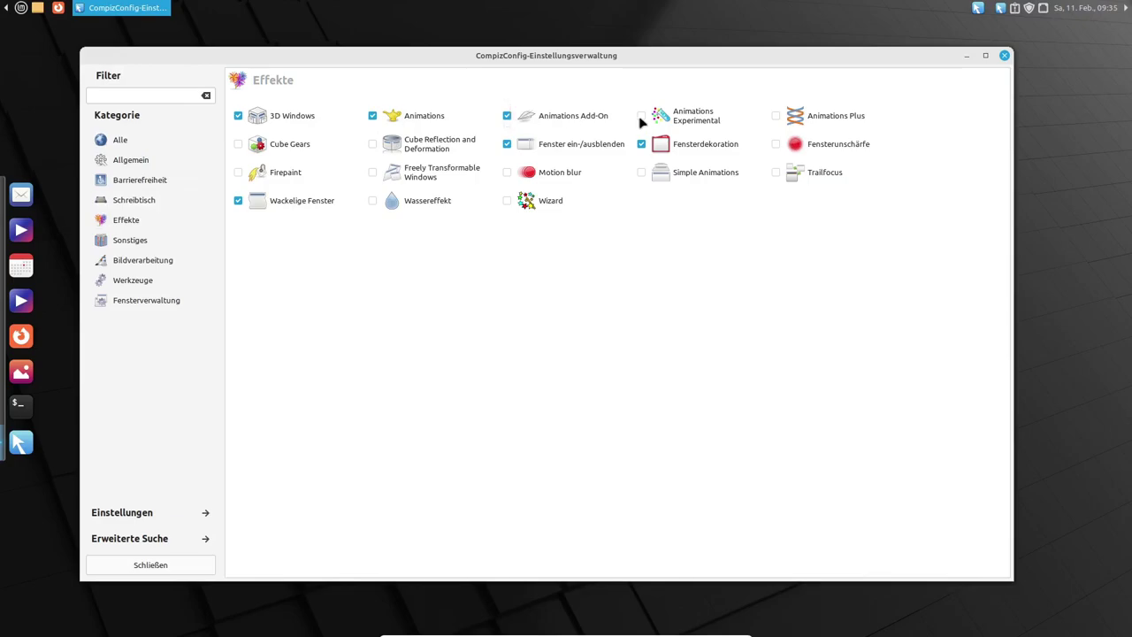
click(785, 147)
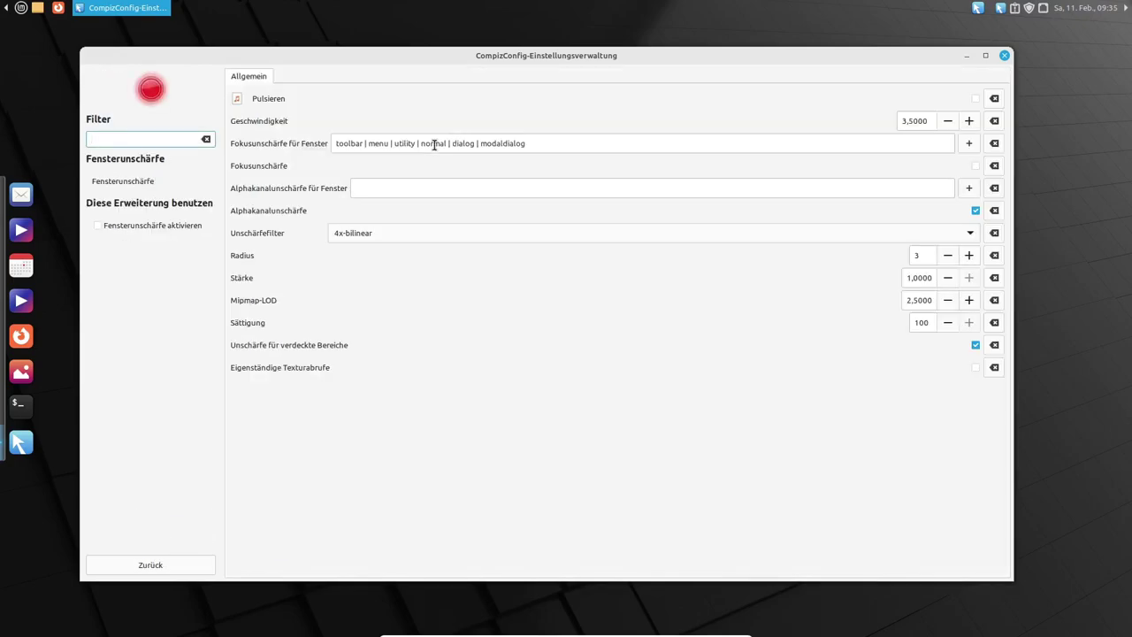
click(135, 569)
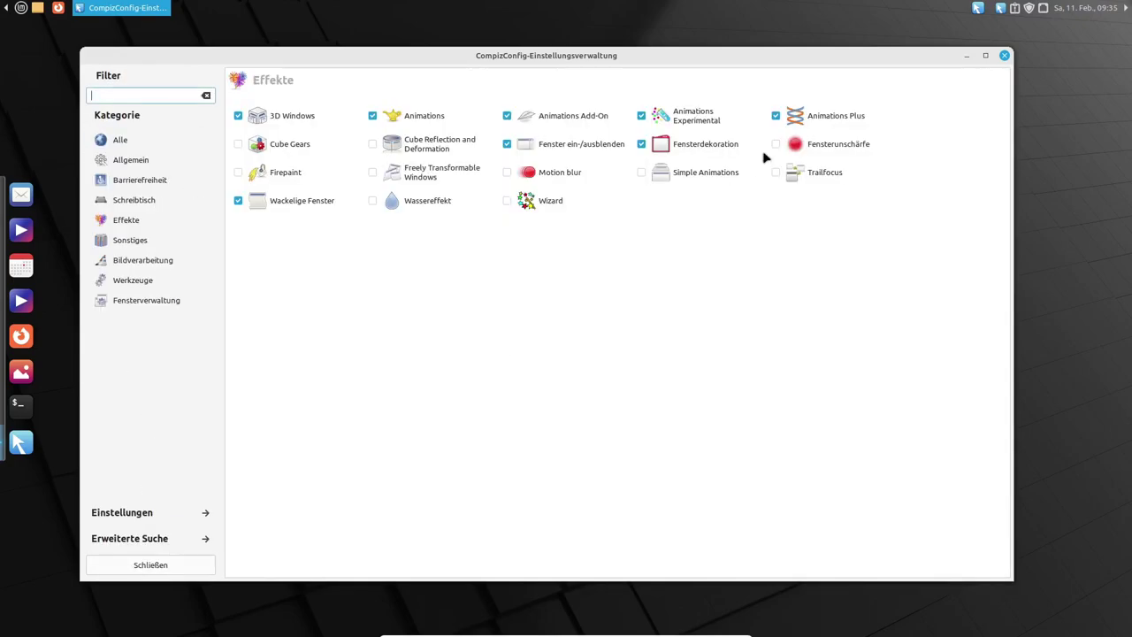
click(507, 172)
click(506, 200)
click(674, 347)
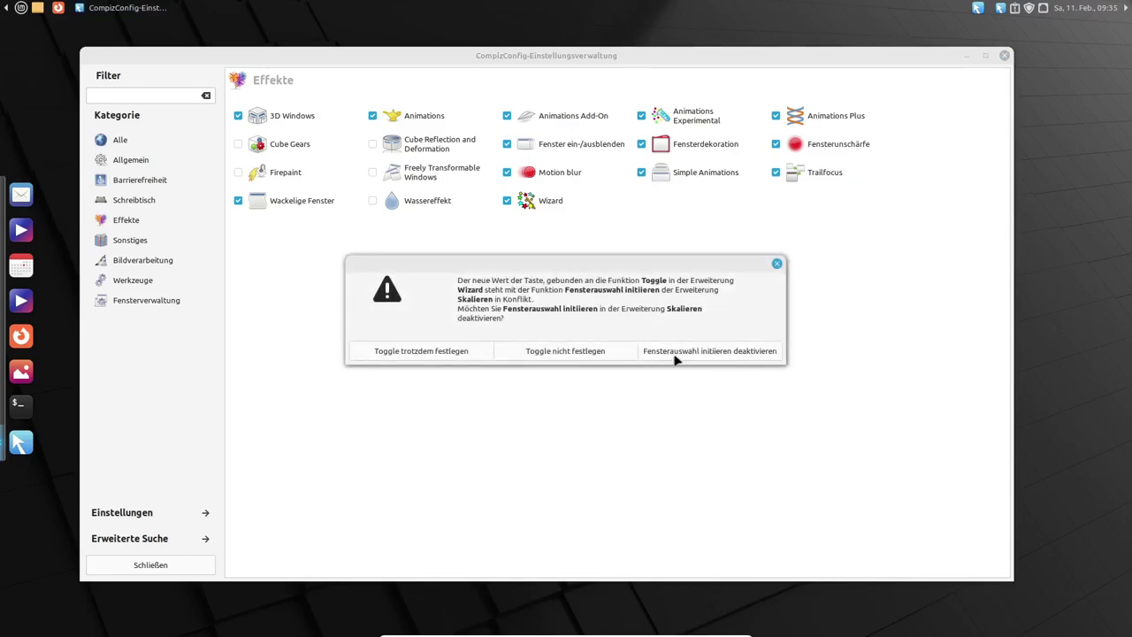
click(777, 264)
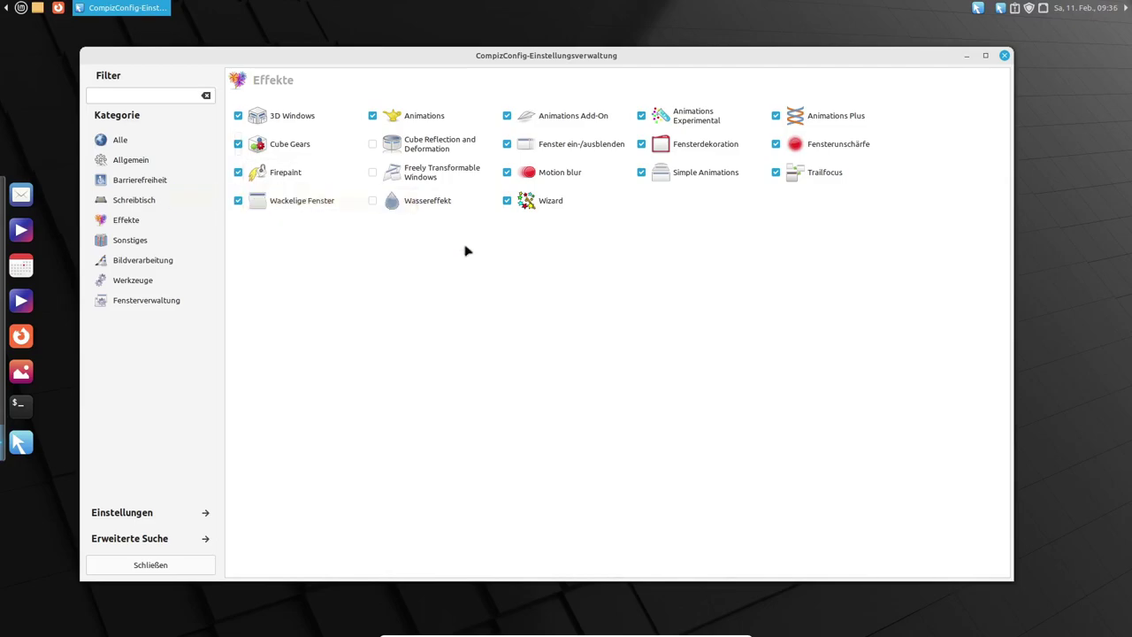
- Rotate the desktop cube in several directions to test the newly enabled cube effects
ctrl+alt+drag(693, 230, 610, 257)
ctrl+alt+drag(570, 424, 497, 280)
key(ctrl+alt+Left)
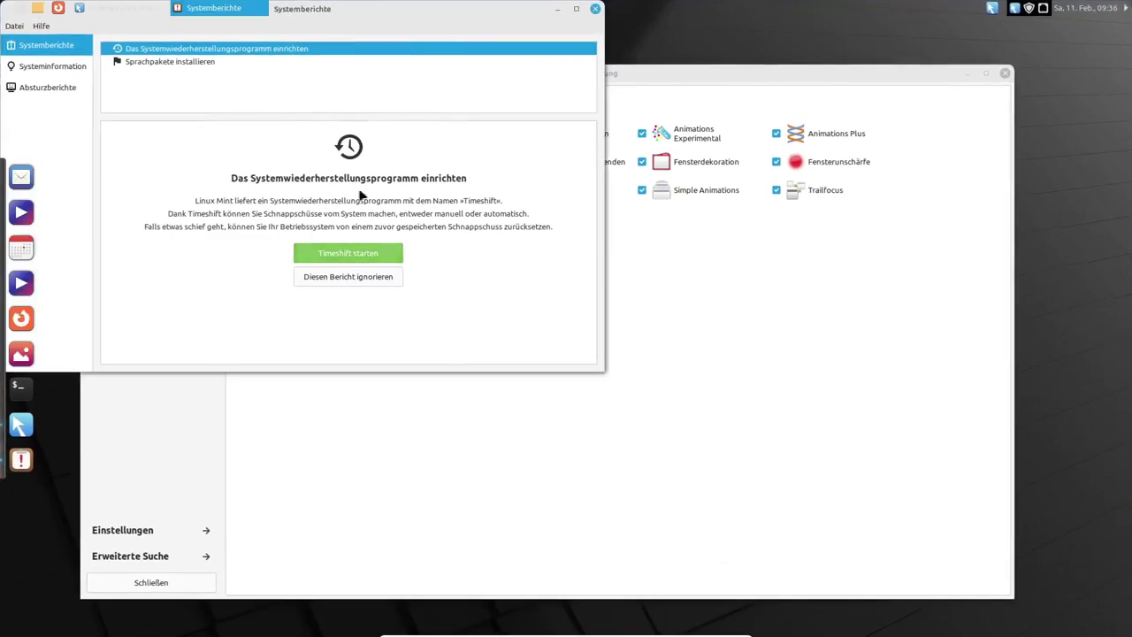
- Close the Systemberichte window and enable the Freely Transformable Windows plugin
click(601, 12)
click(373, 190)
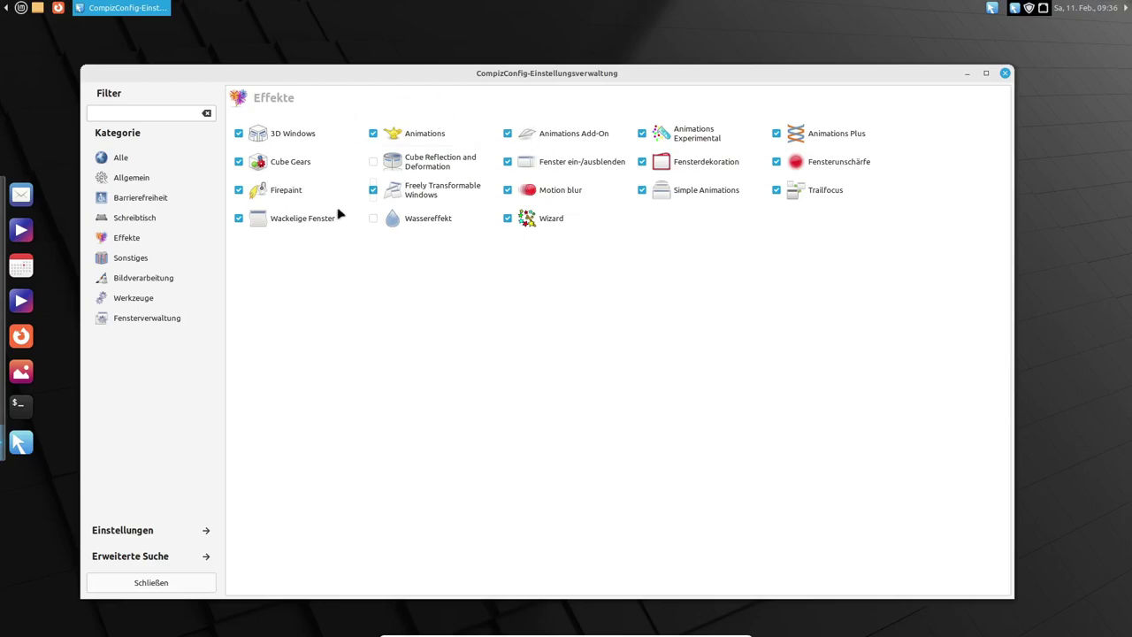
- Set the Open Animation for normal windows to Explode with a duration of 444 ms, and test it with a terminal window
click(455, 141)
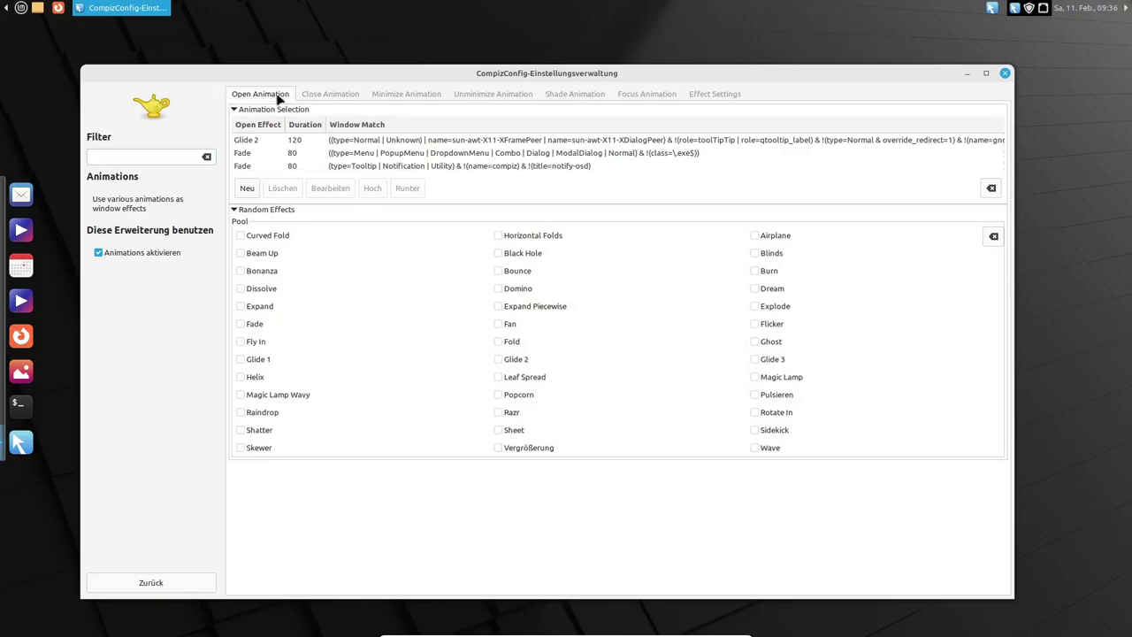
click(165, 153)
double_click(307, 141)
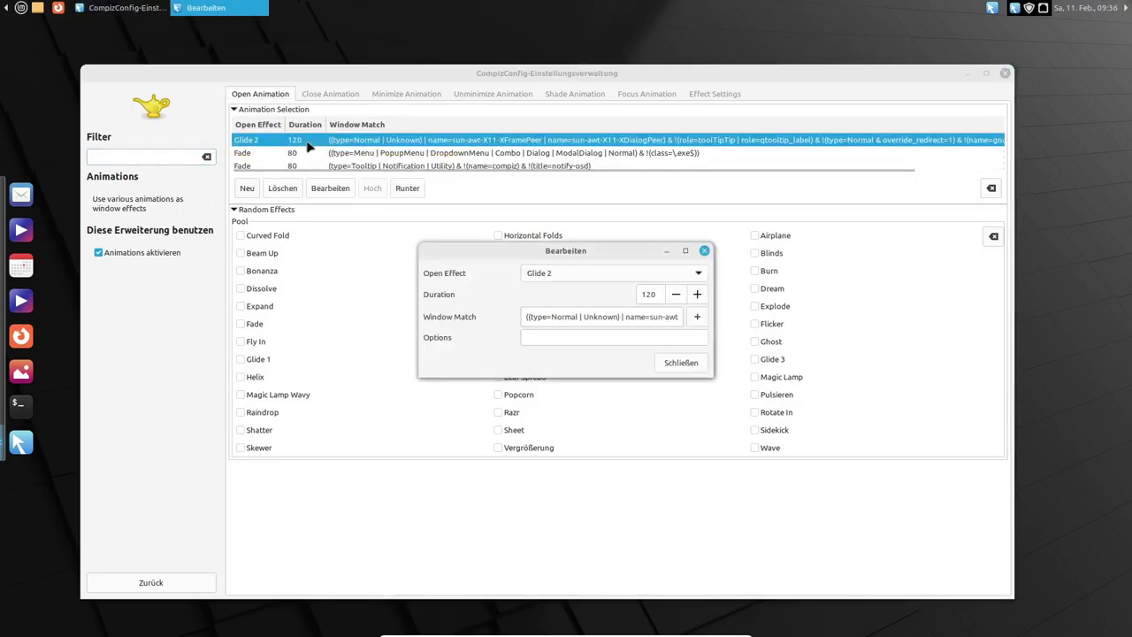
click(610, 279)
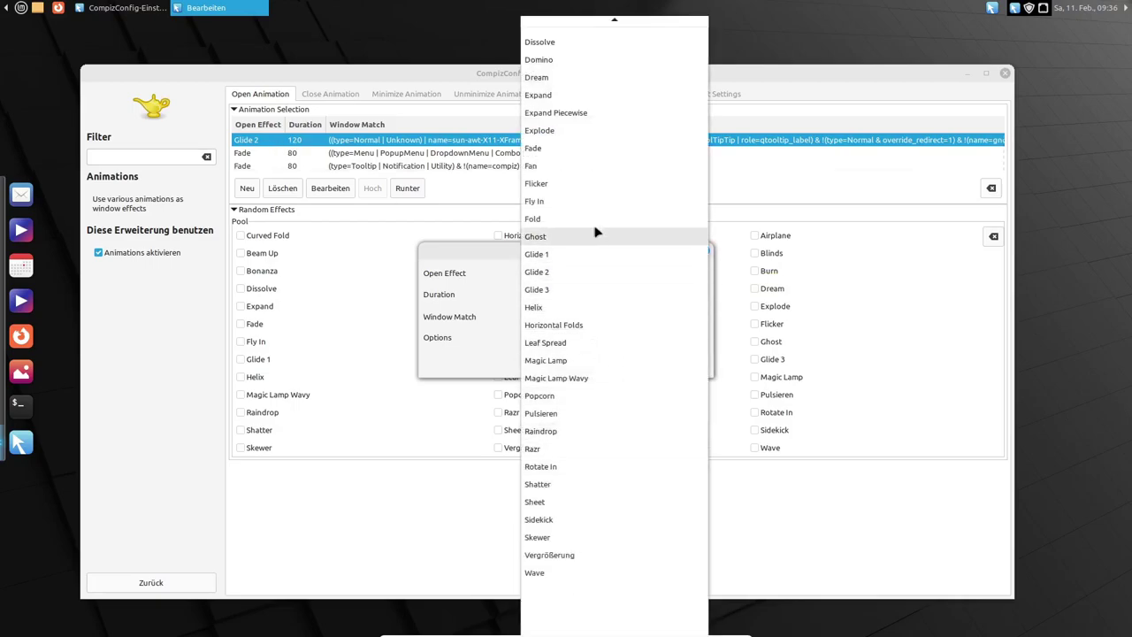
click(584, 131)
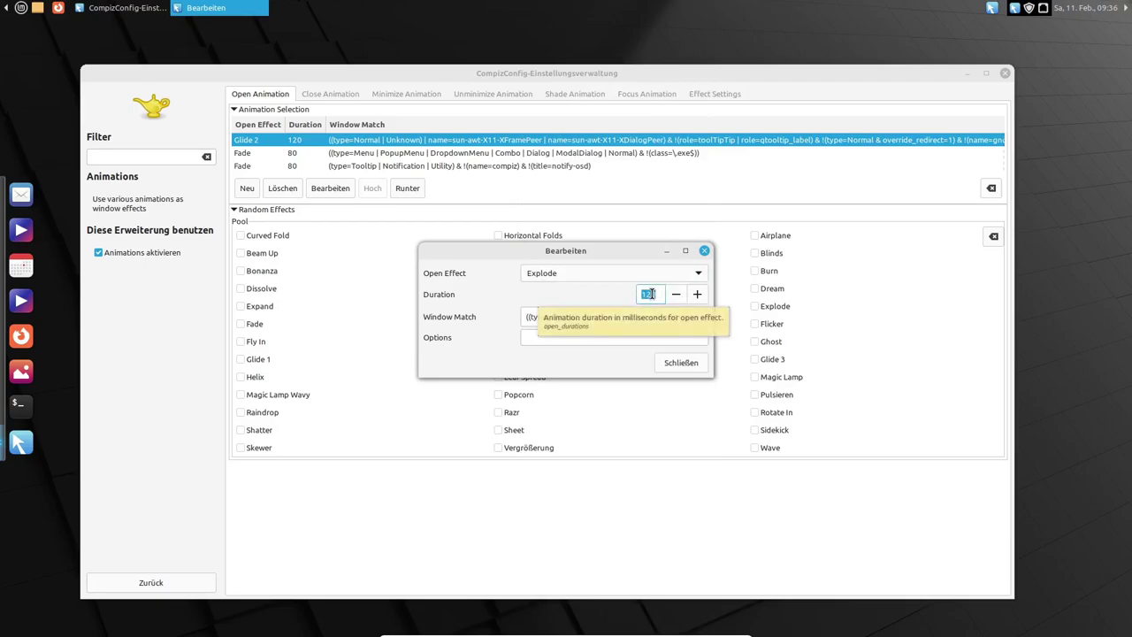
text(444)
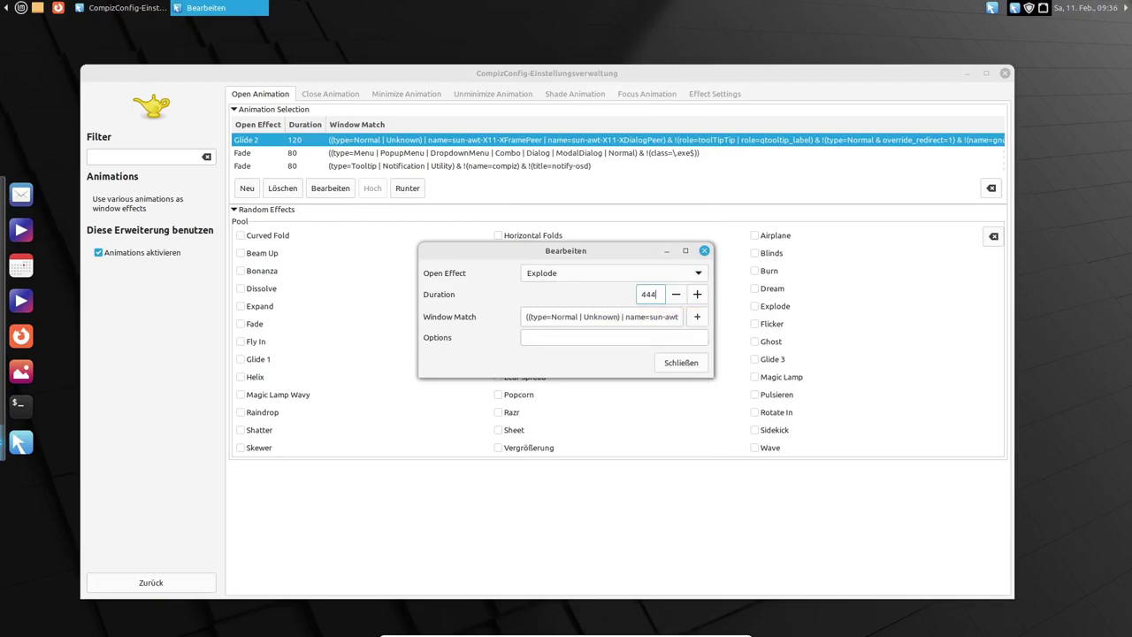
click(680, 363)
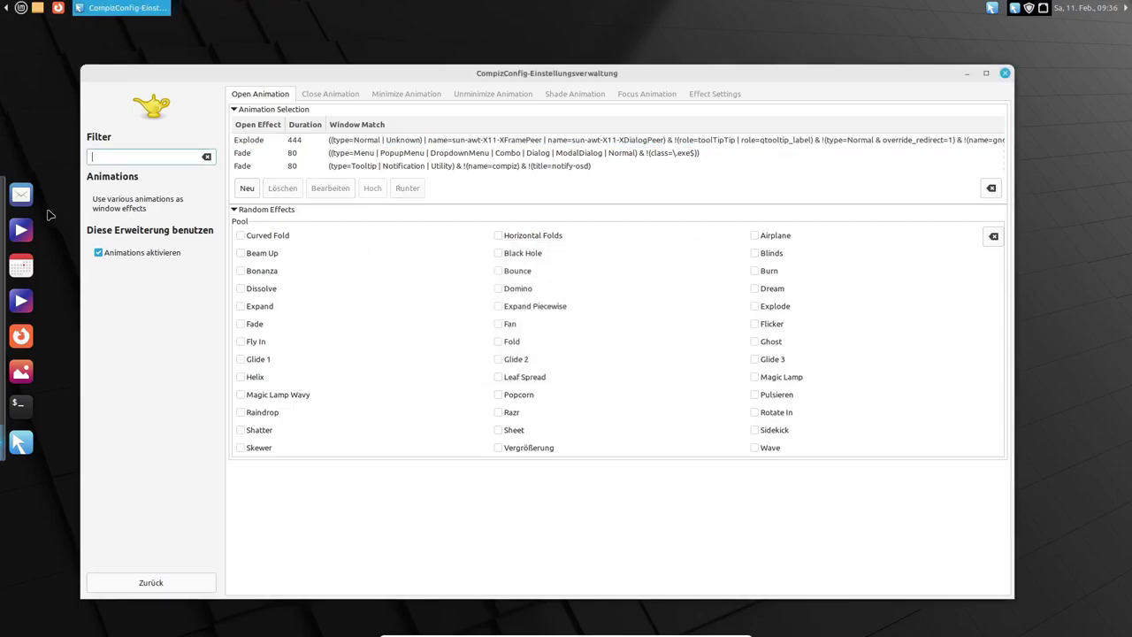
click(23, 407)
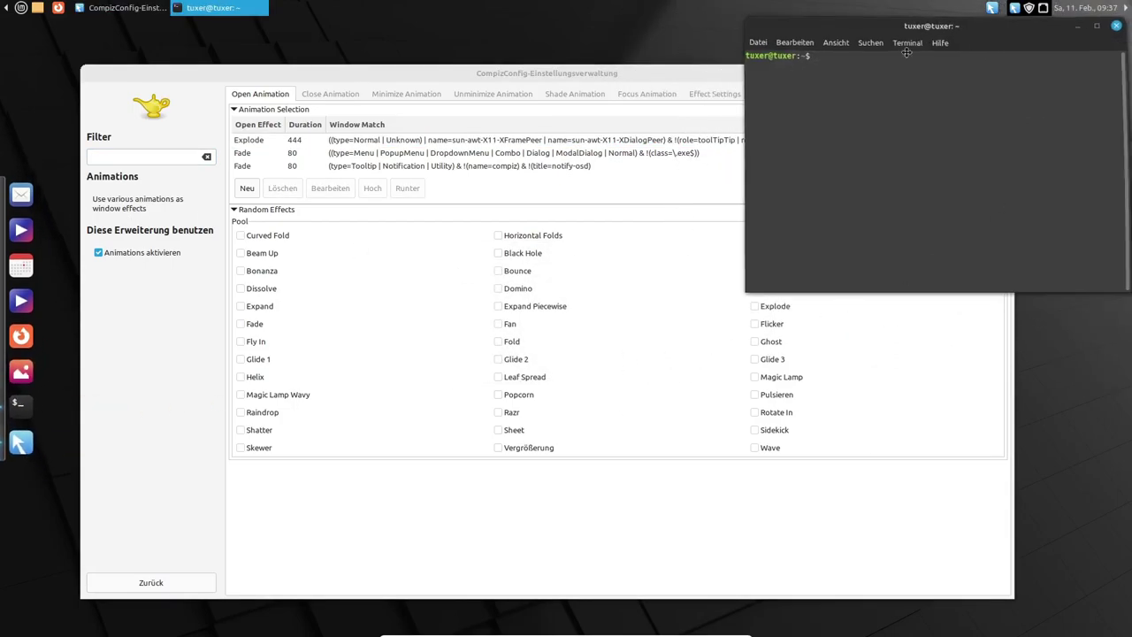
click(1123, 25)
- Set the Close Animation for normal windows to Burn with a duration of 555 ms, and test it with a terminal window
click(330, 94)
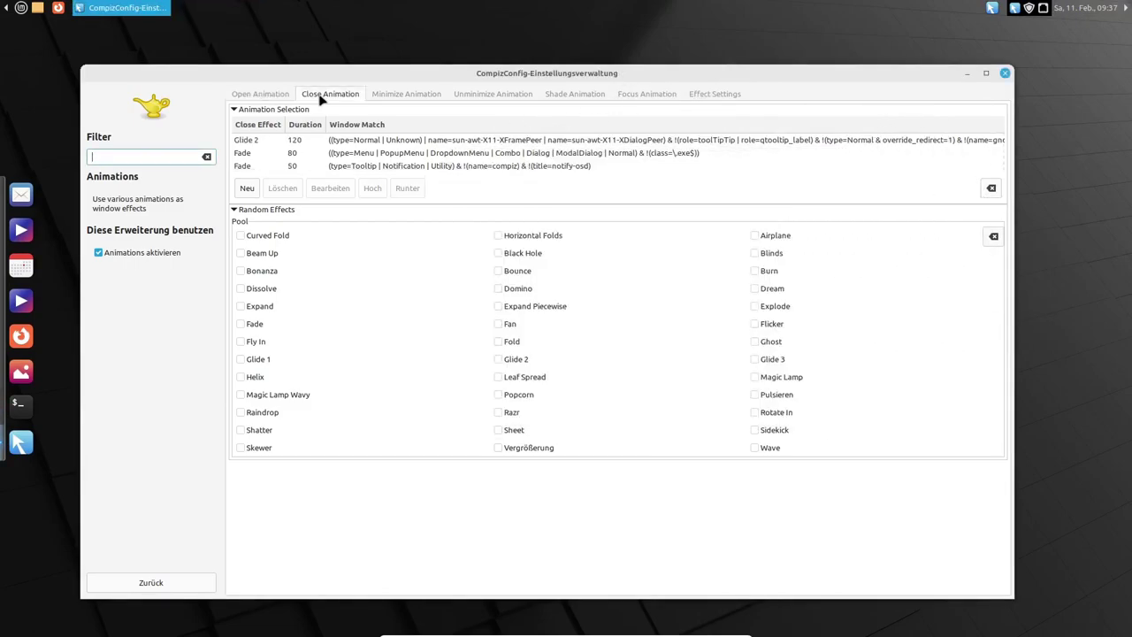
double_click(296, 141)
click(699, 277)
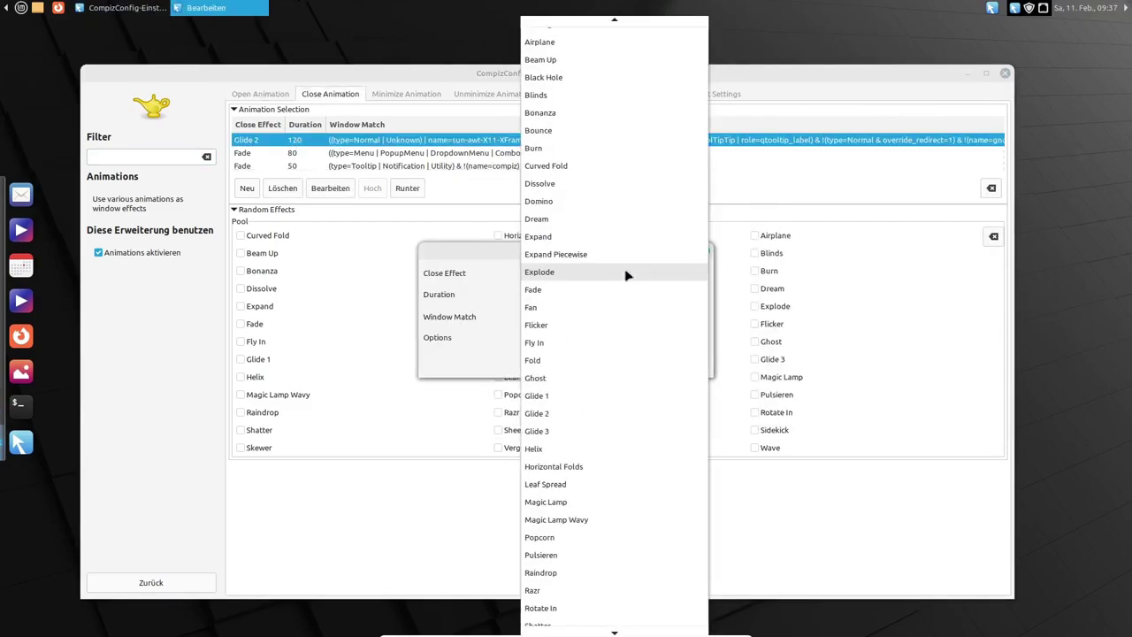
click(549, 179)
double_click(651, 294)
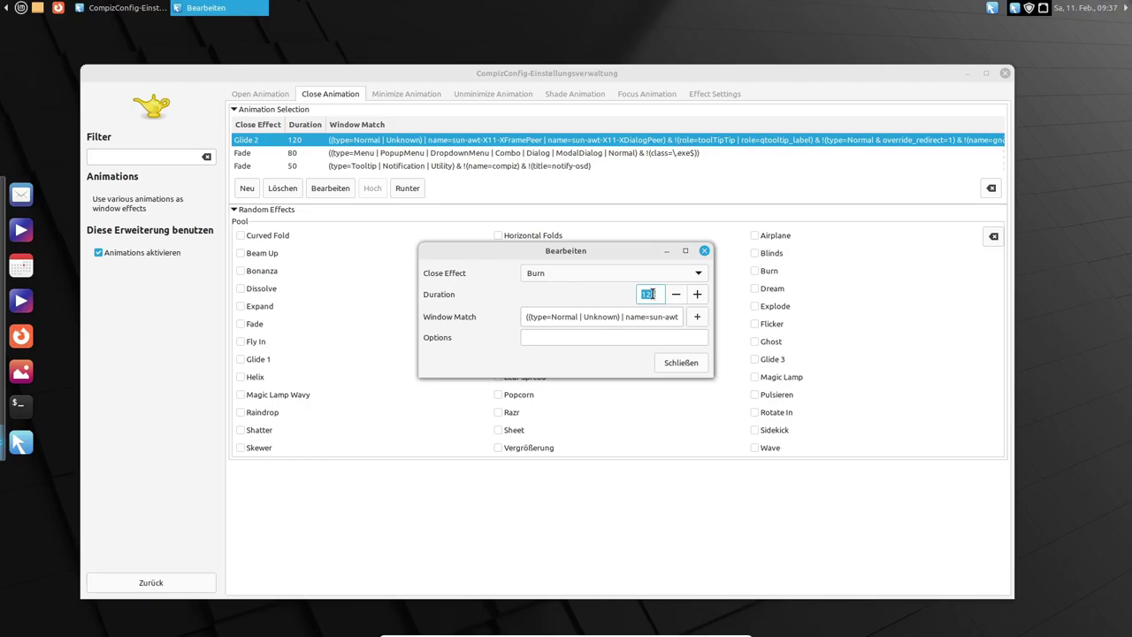
text(555)
click(682, 363)
click(21, 403)
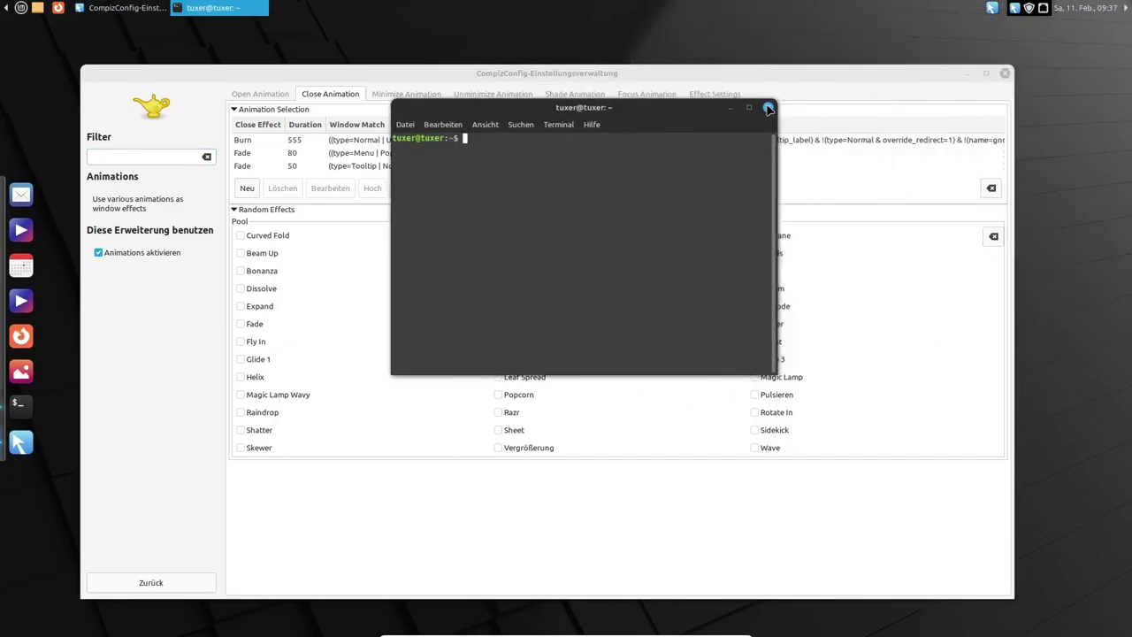
click(768, 108)
- Set the Burn close effect's duration to 888 ms and test it by opening, moving and closing a terminal window
double_click(313, 142)
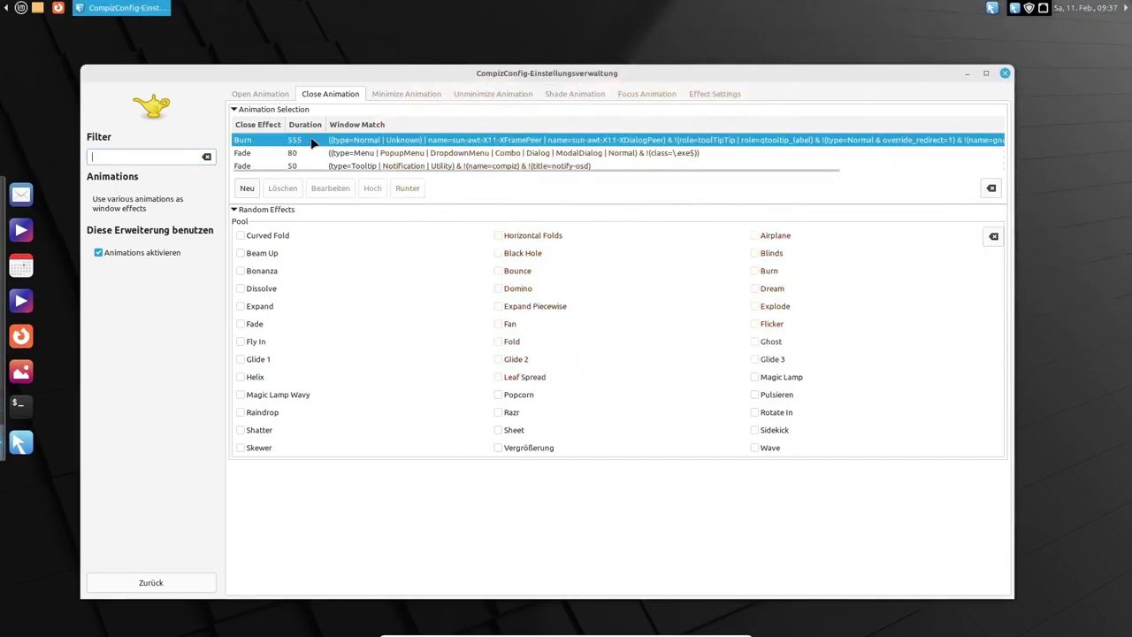
double_click(650, 293)
text(888)
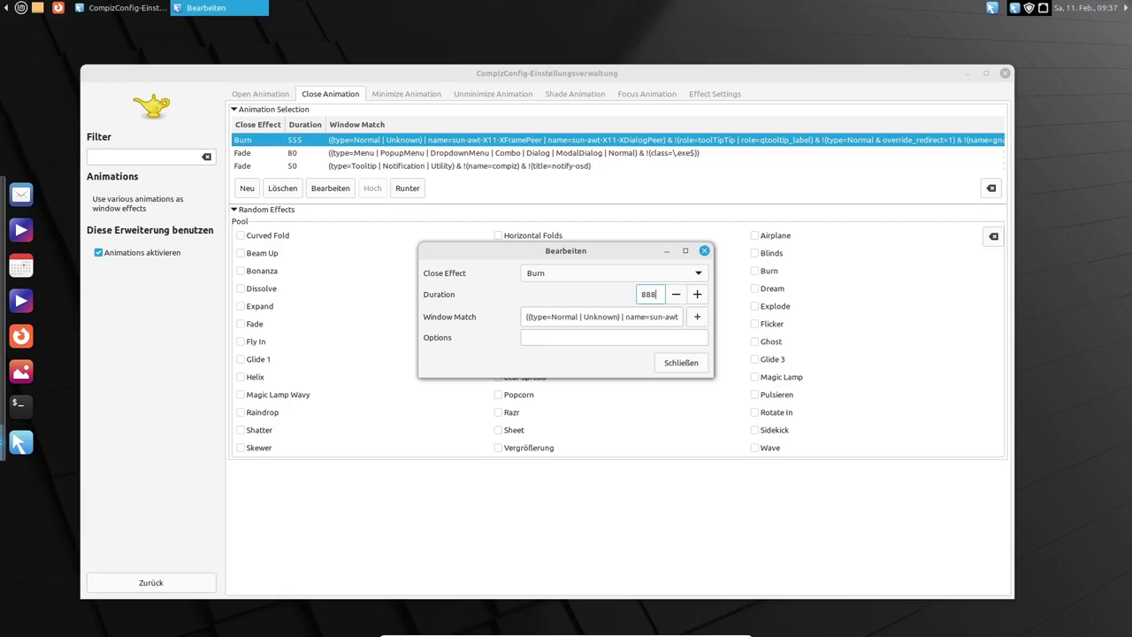
click(695, 365)
click(21, 401)
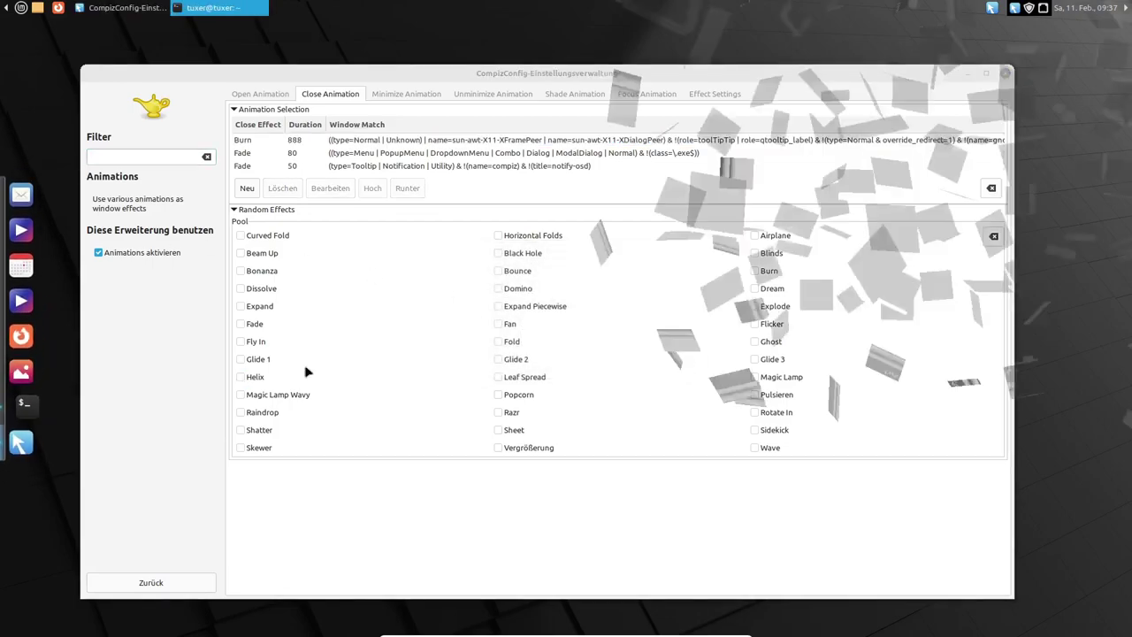
drag(871, 32, 530, 125)
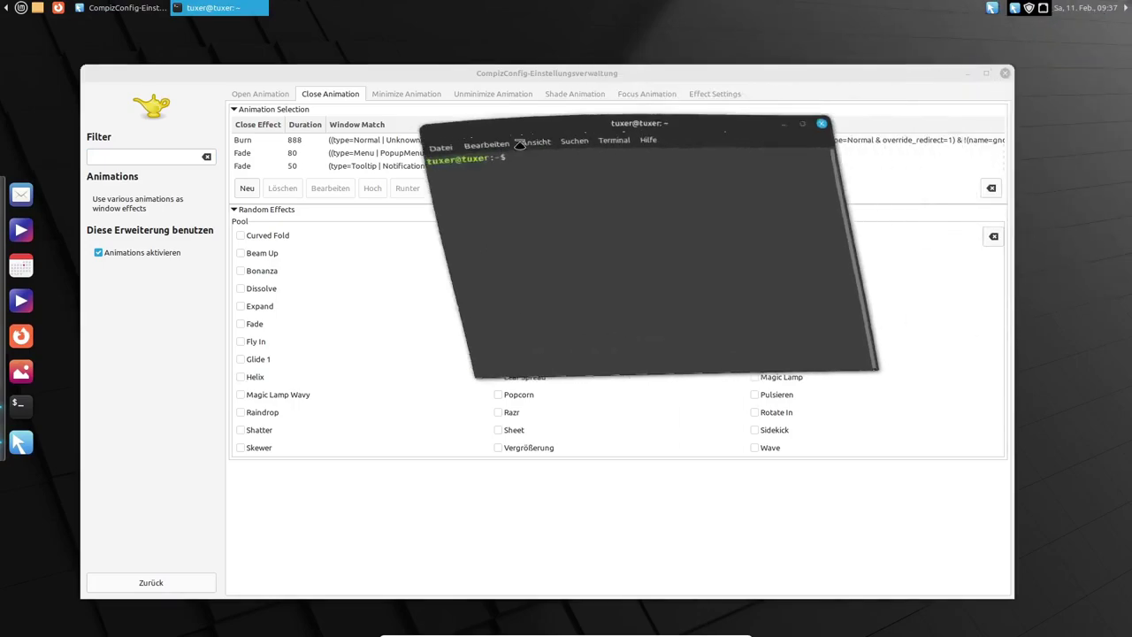
click(781, 125)
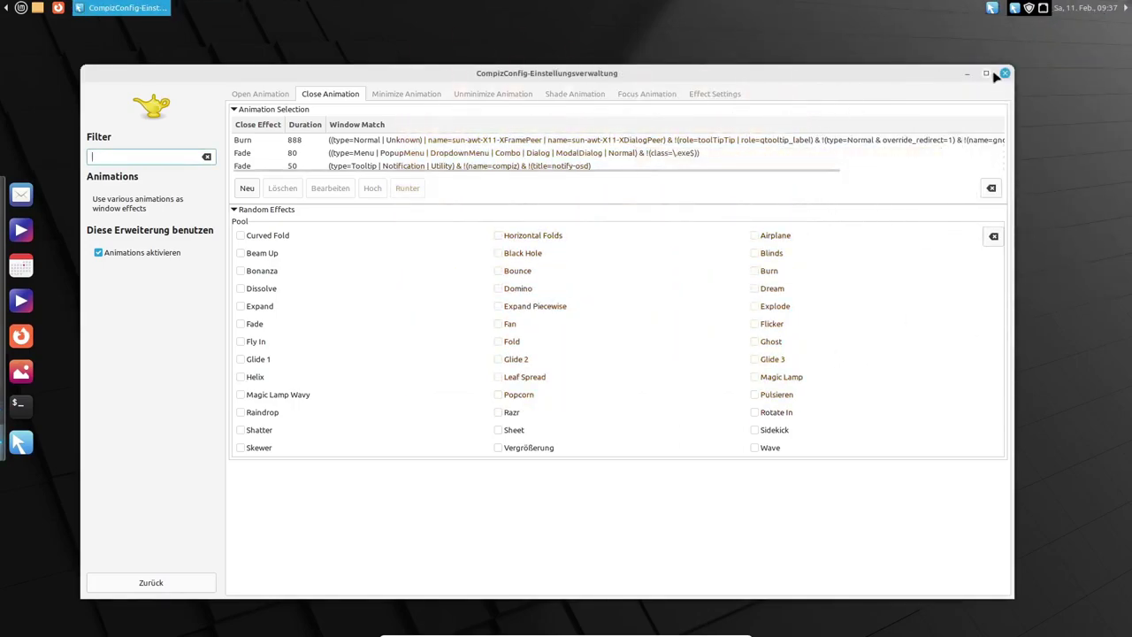
- Minimise the settings window, test the terminal's open and close animations against the empty desktop, and restore the settings window
click(967, 73)
click(26, 405)
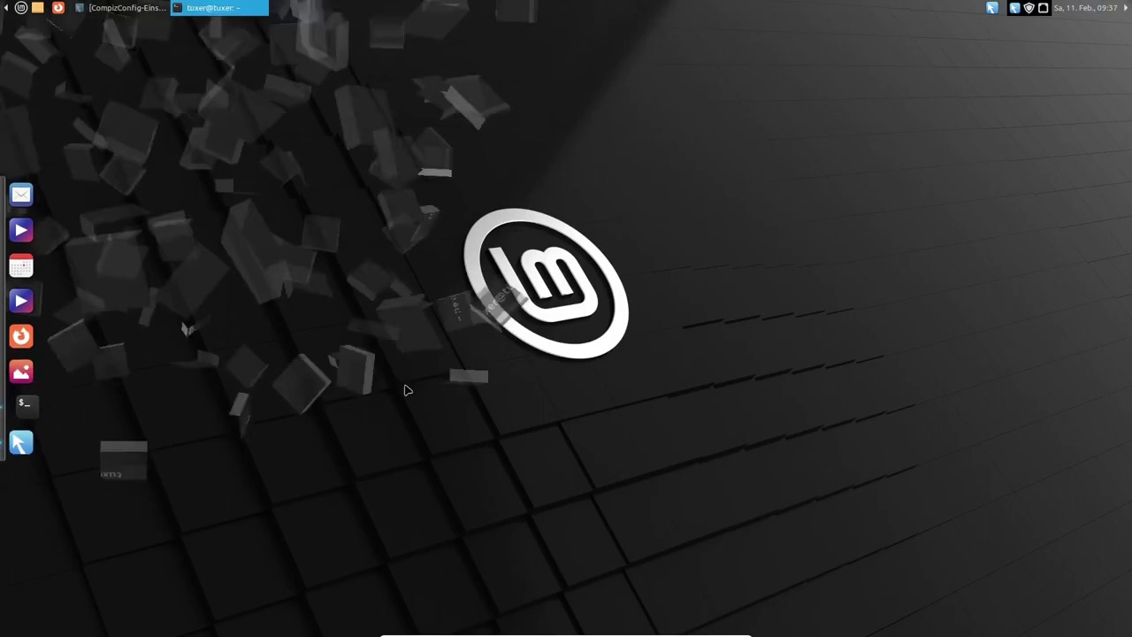
drag(331, 27, 517, 158)
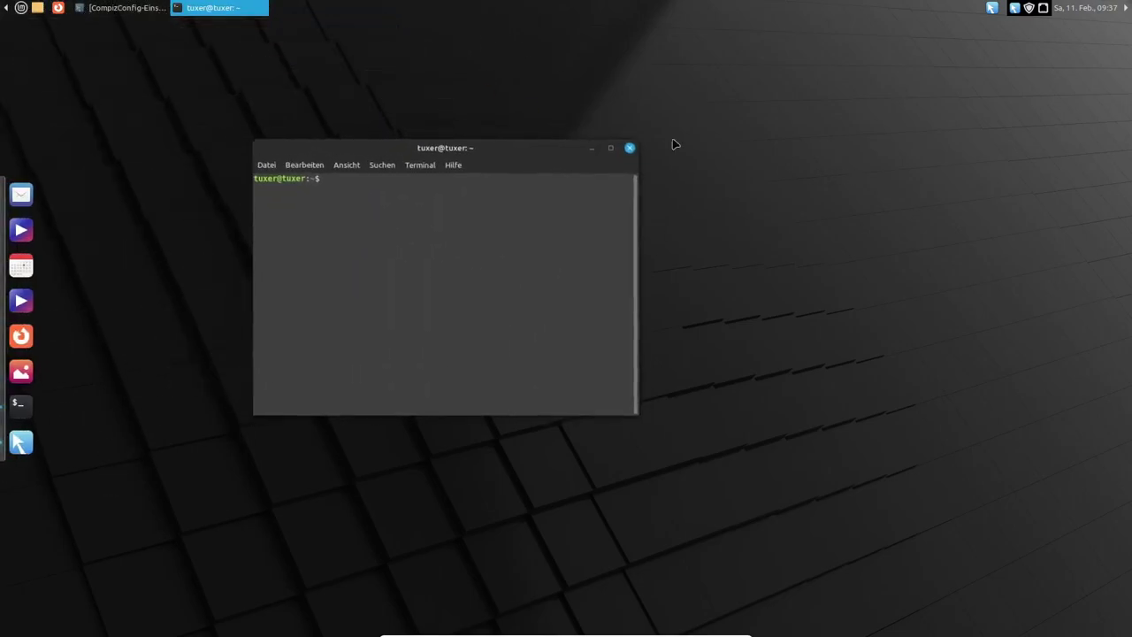
click(630, 144)
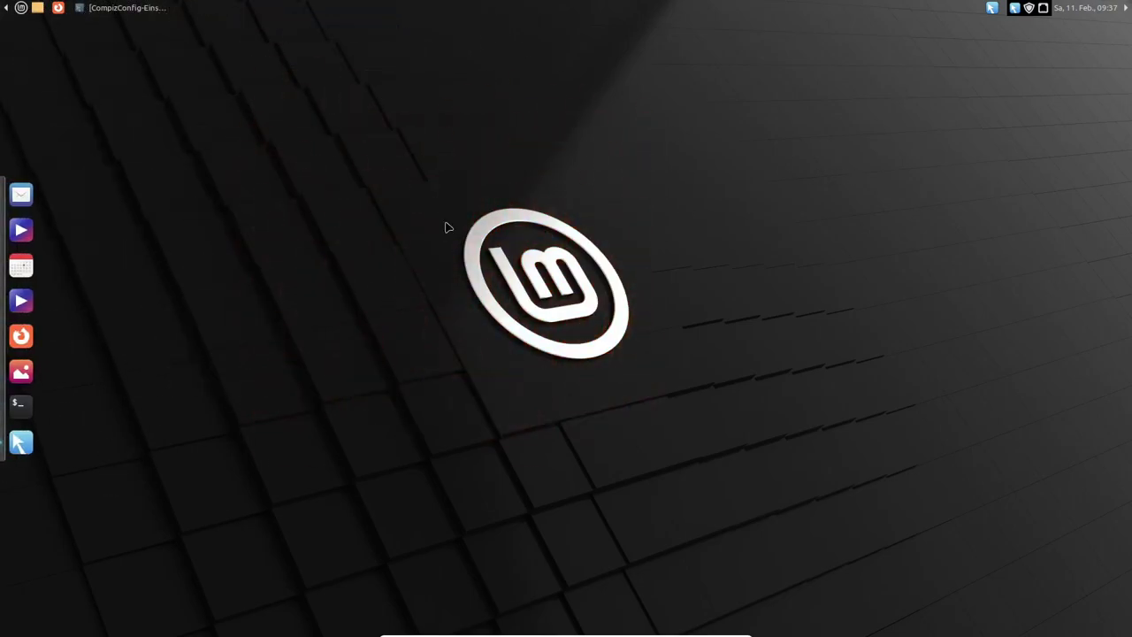
click(21, 440)
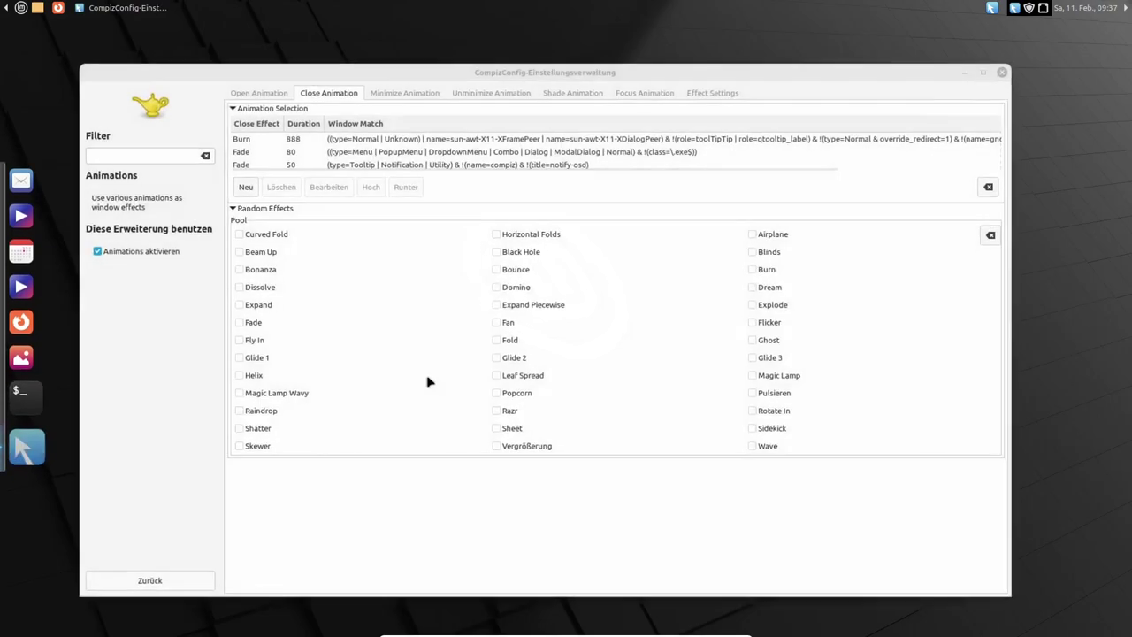
- Set the Minimize Animation to Magic Lamp with a duration of 888 ms, and test it by minimising and restoring the settings window
click(404, 96)
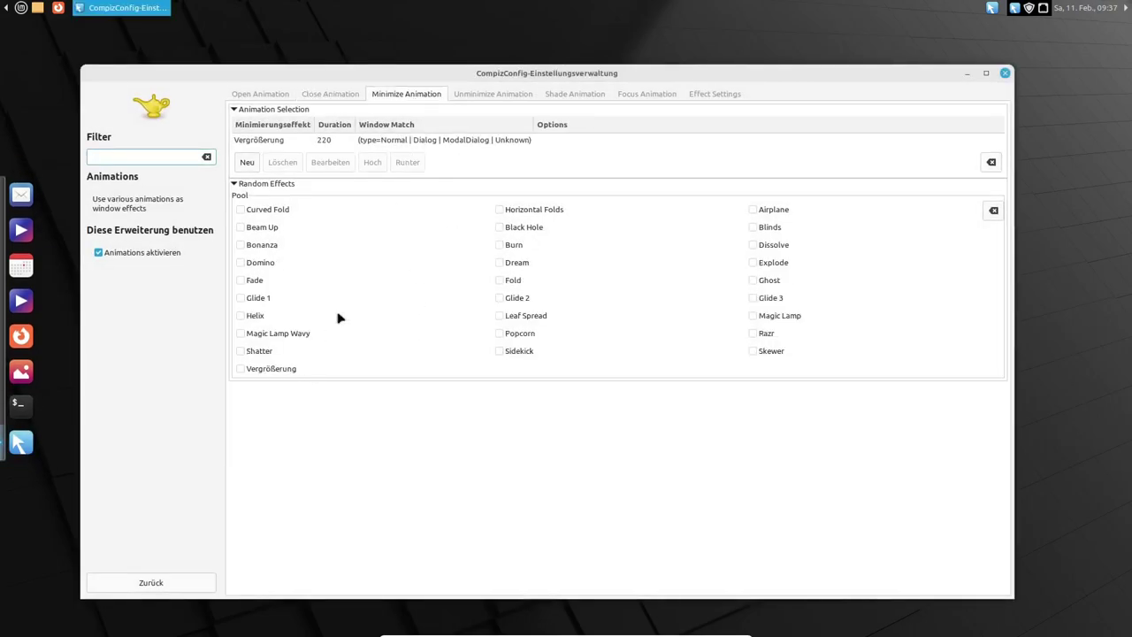
double_click(287, 143)
click(698, 276)
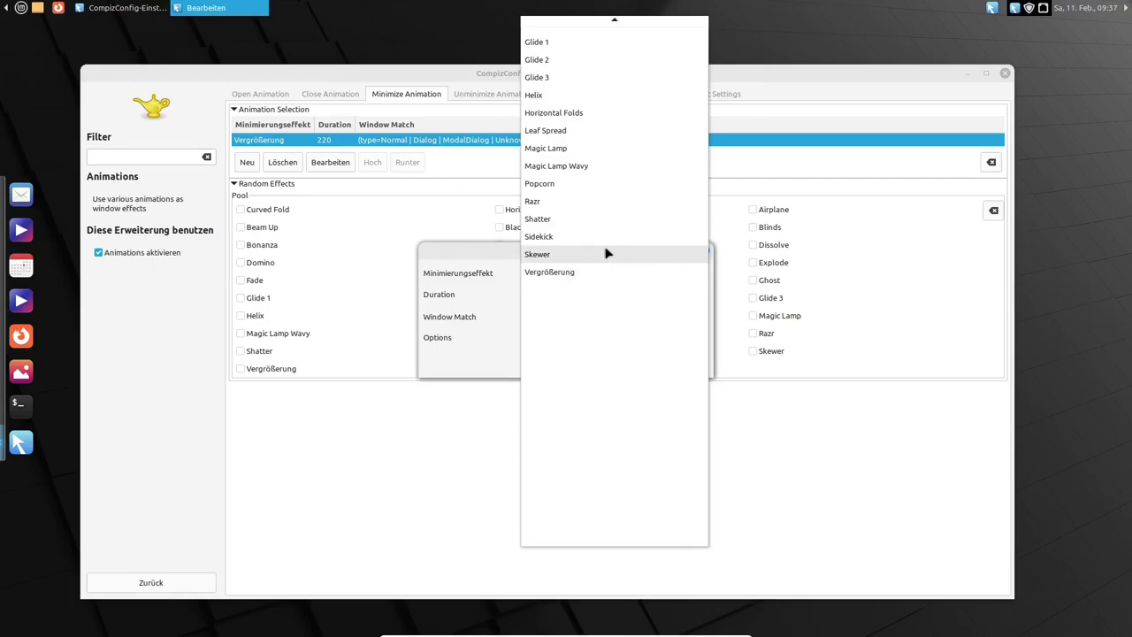
click(584, 155)
double_click(652, 294)
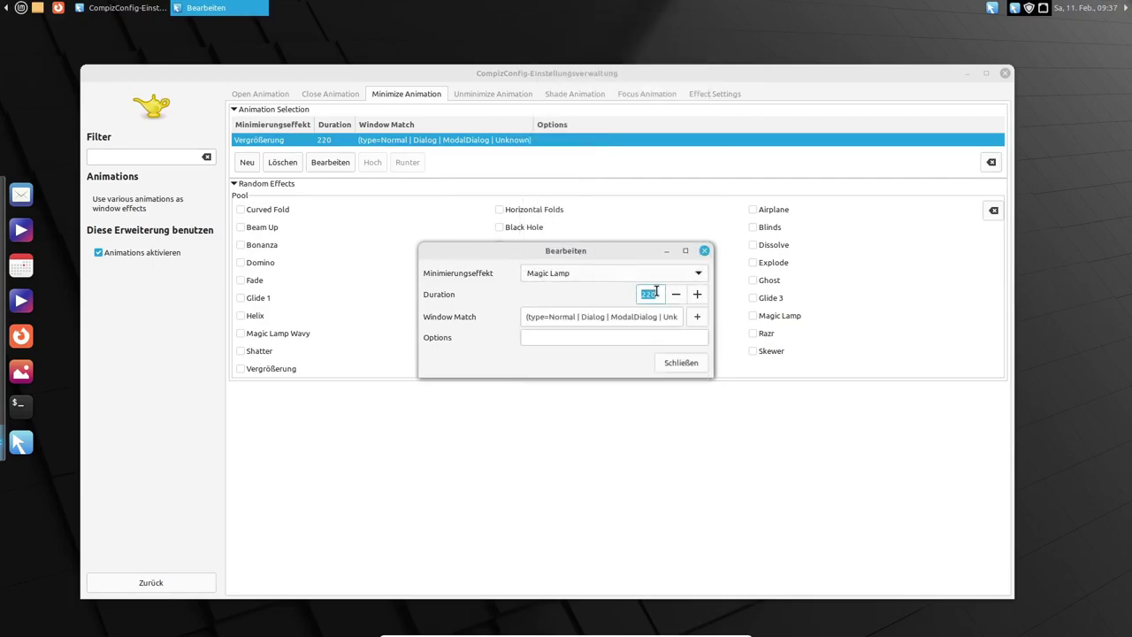
text(888)
click(683, 365)
click(974, 76)
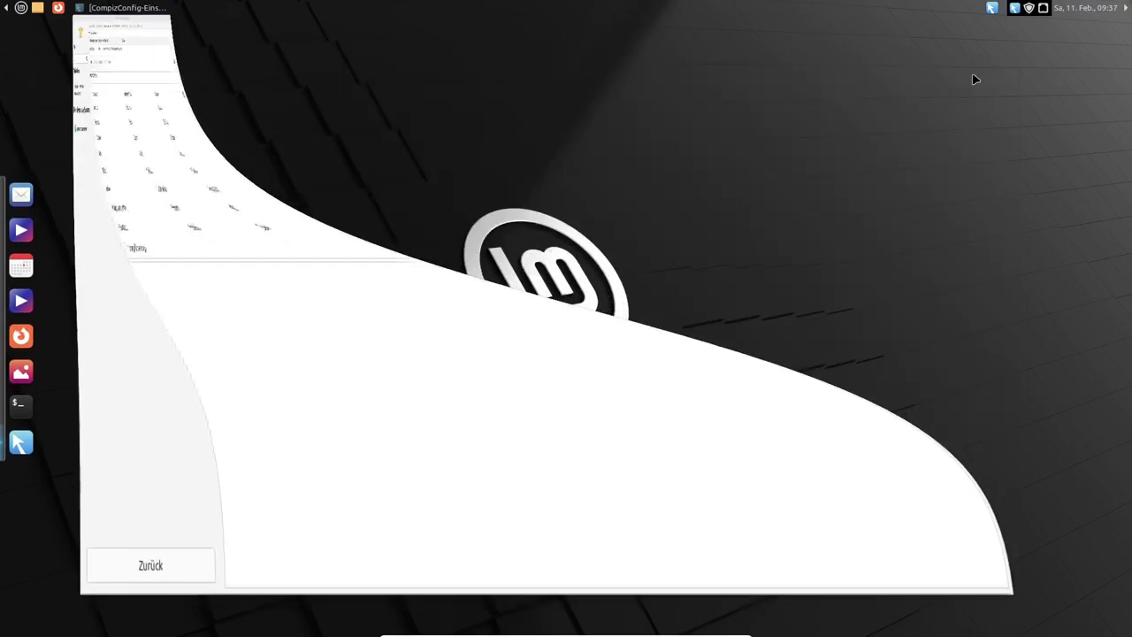
click(96, 12)
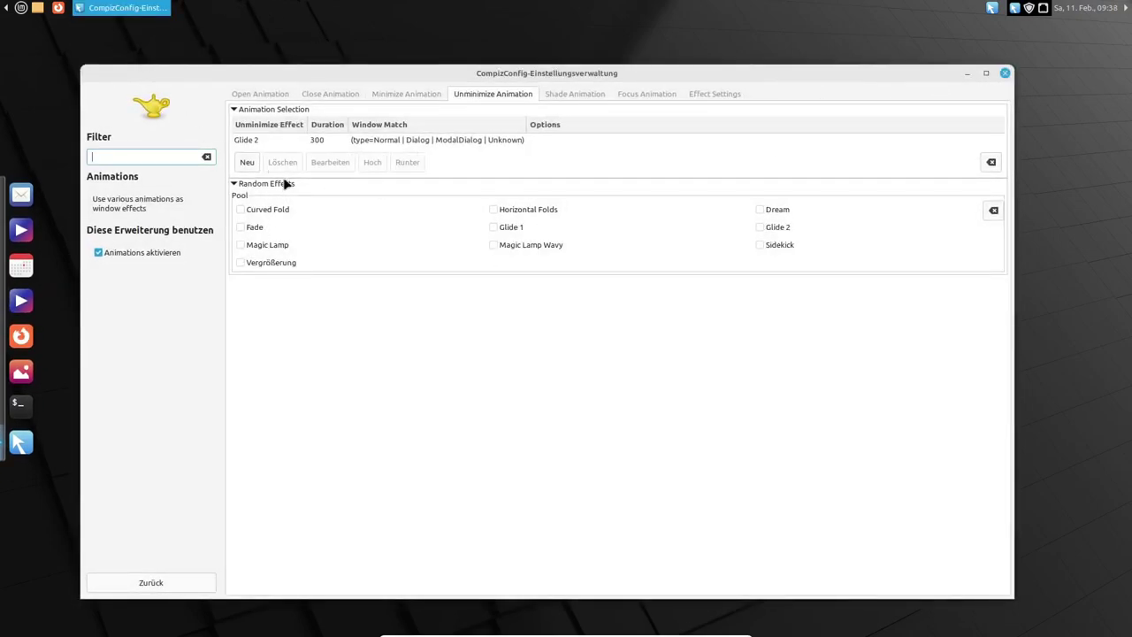
- Set the Unminimize Animation to Magic Lamp with a duration of 666 ms, and test it by minimising and restoring the settings window
double_click(278, 147)
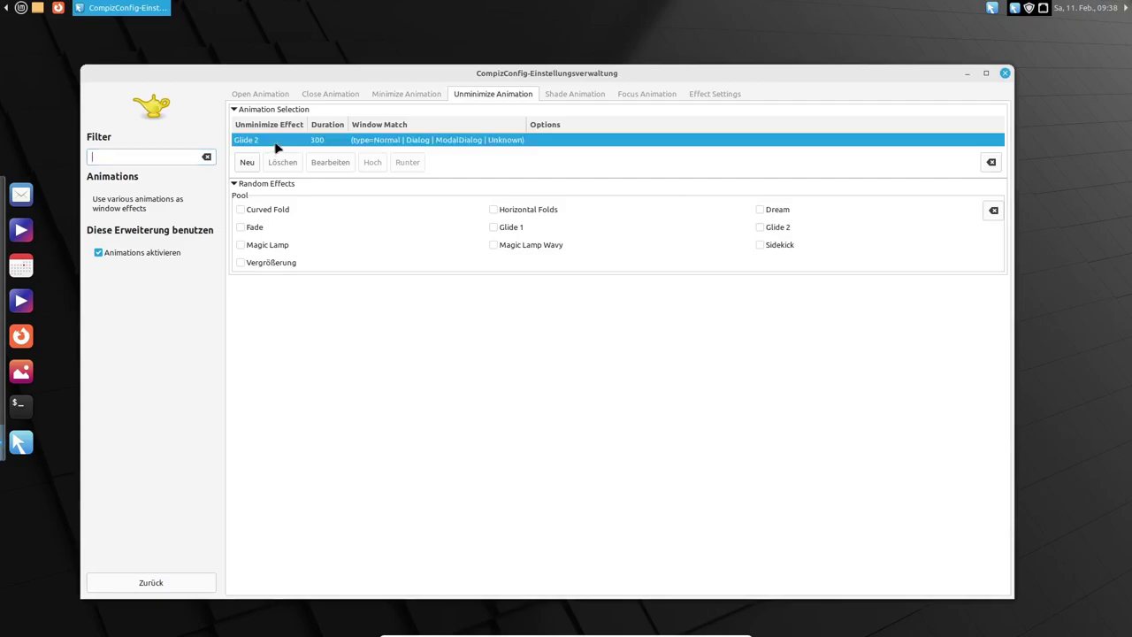
click(698, 275)
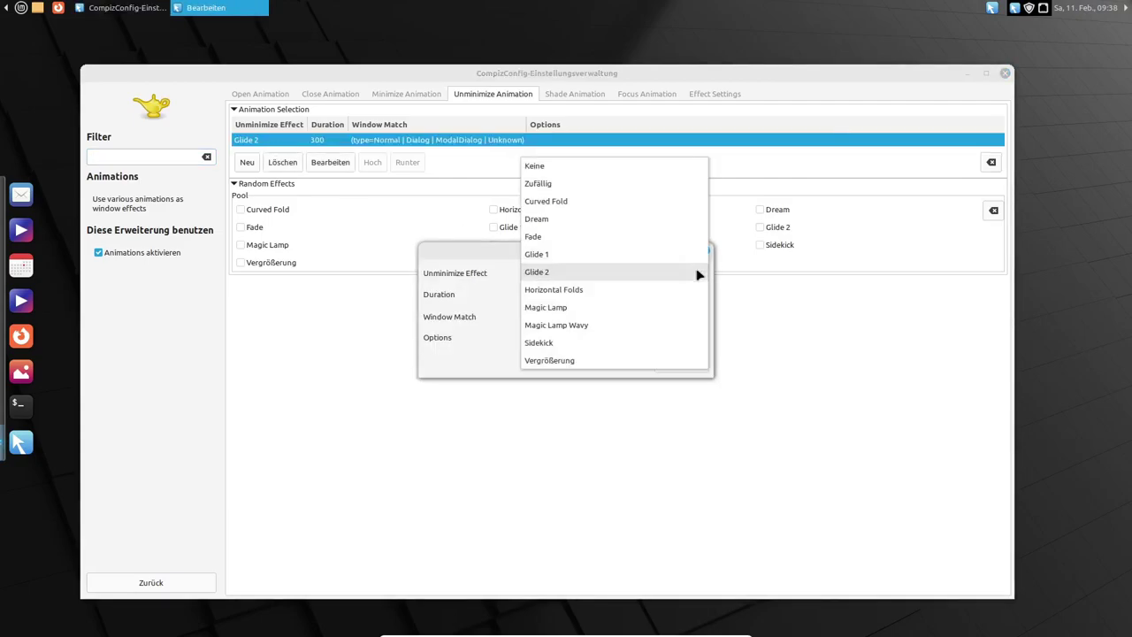
click(584, 309)
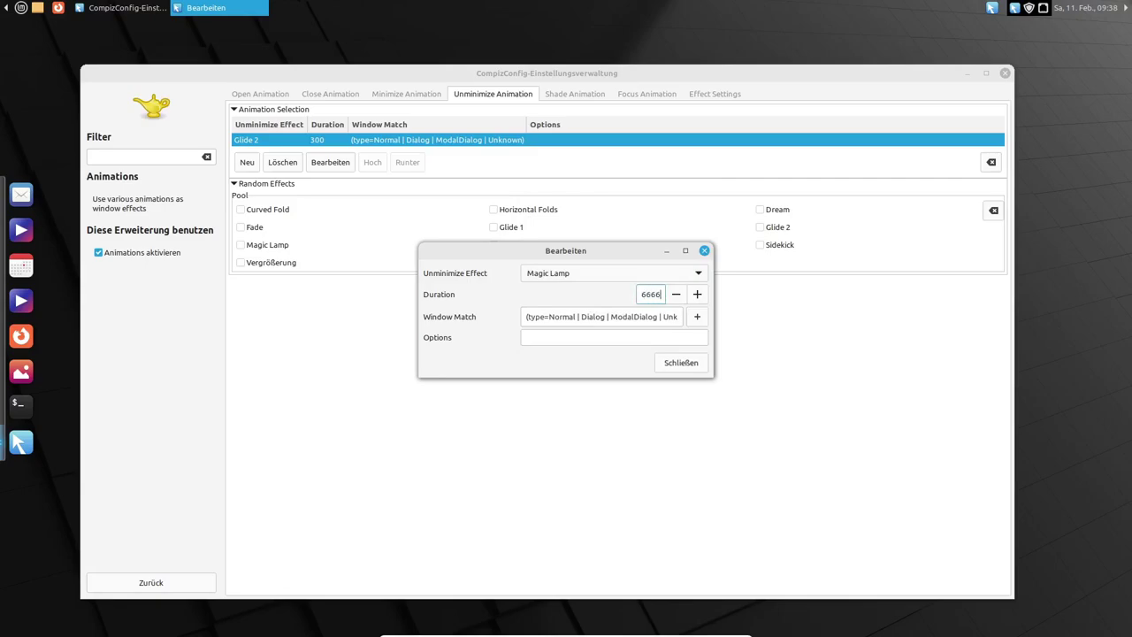
click(687, 364)
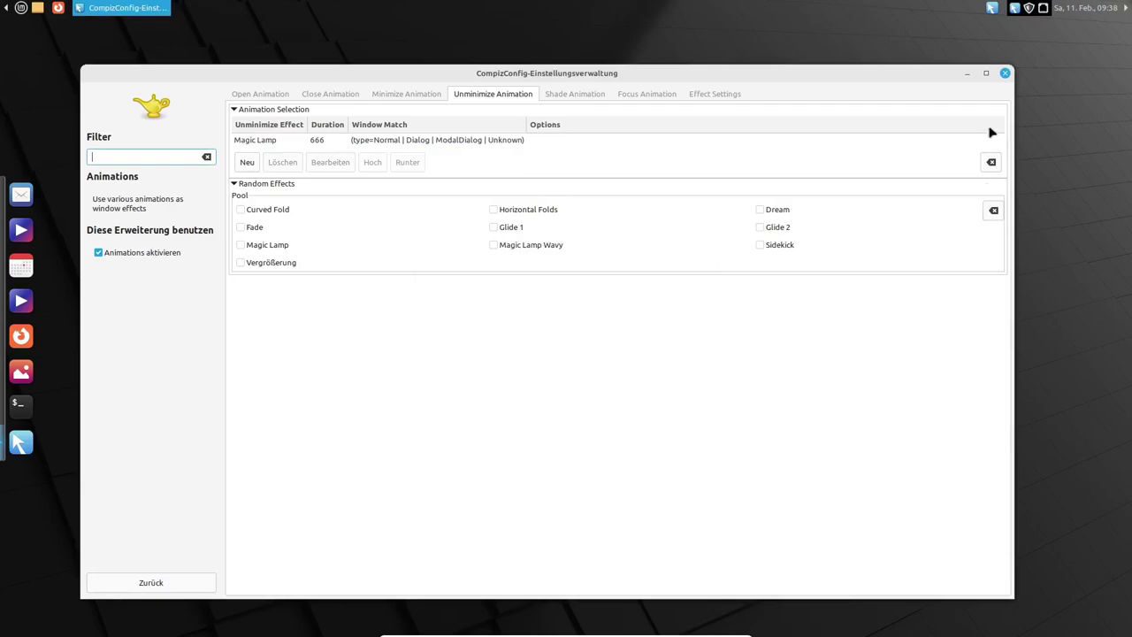
click(967, 73)
click(111, 7)
- Change the Unminimize effect to Magic Lamp Wavy and test it by minimising and restoring the settings window twice
click(417, 96)
click(456, 97)
double_click(275, 142)
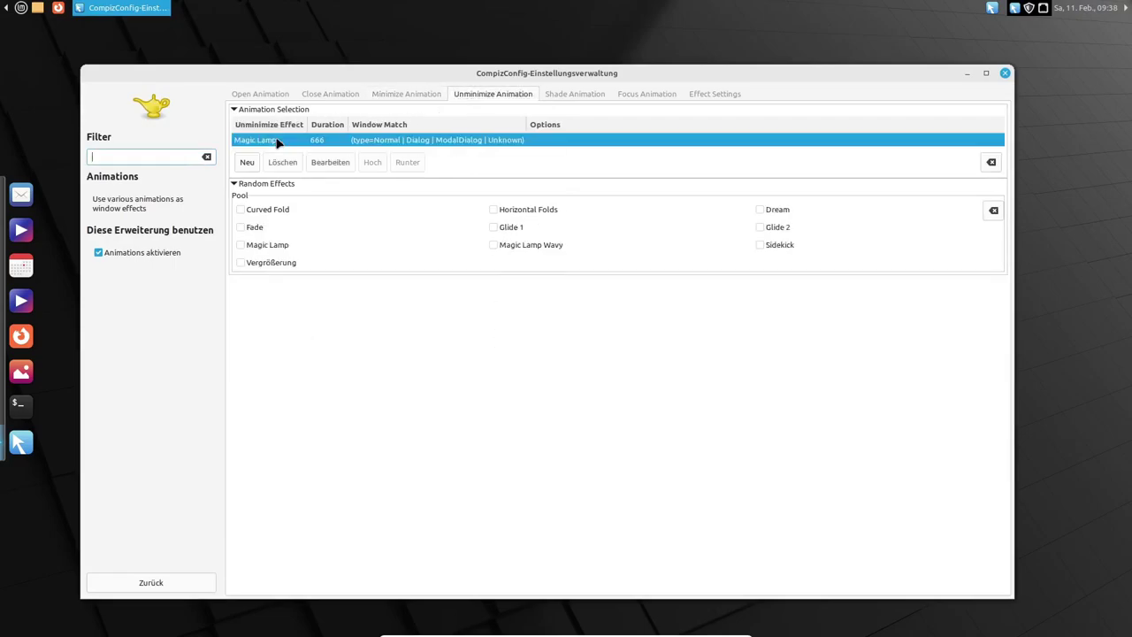
click(655, 274)
click(596, 296)
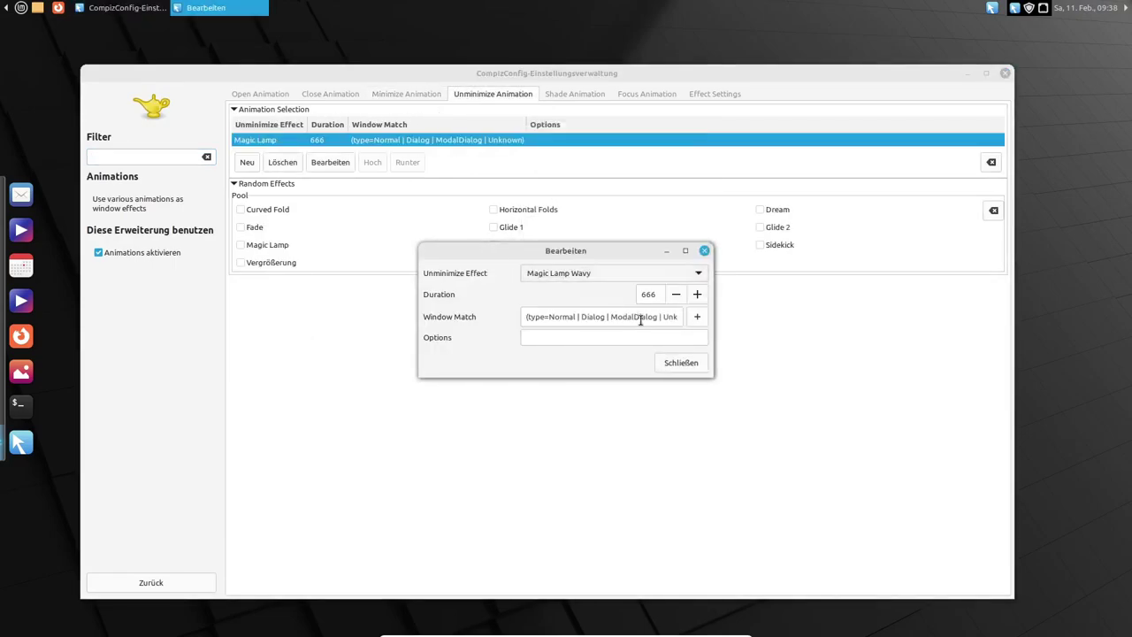
click(681, 364)
click(969, 73)
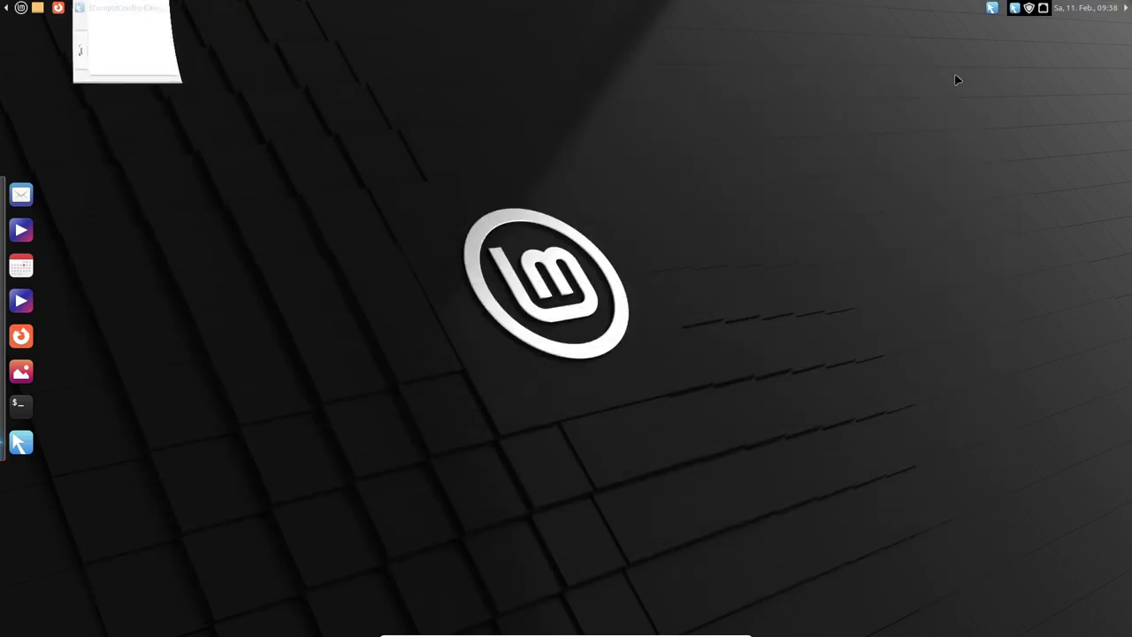
click(165, 8)
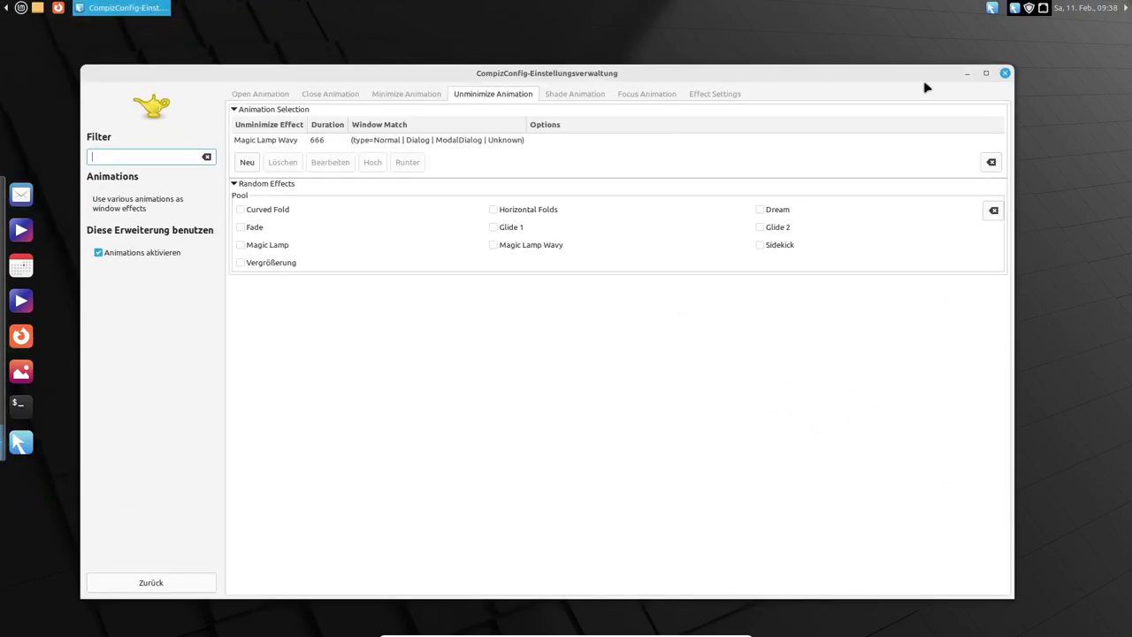
click(967, 74)
click(126, 8)
- Set the Focus Animation effect to Wave with a duration of 444 ms
click(577, 98)
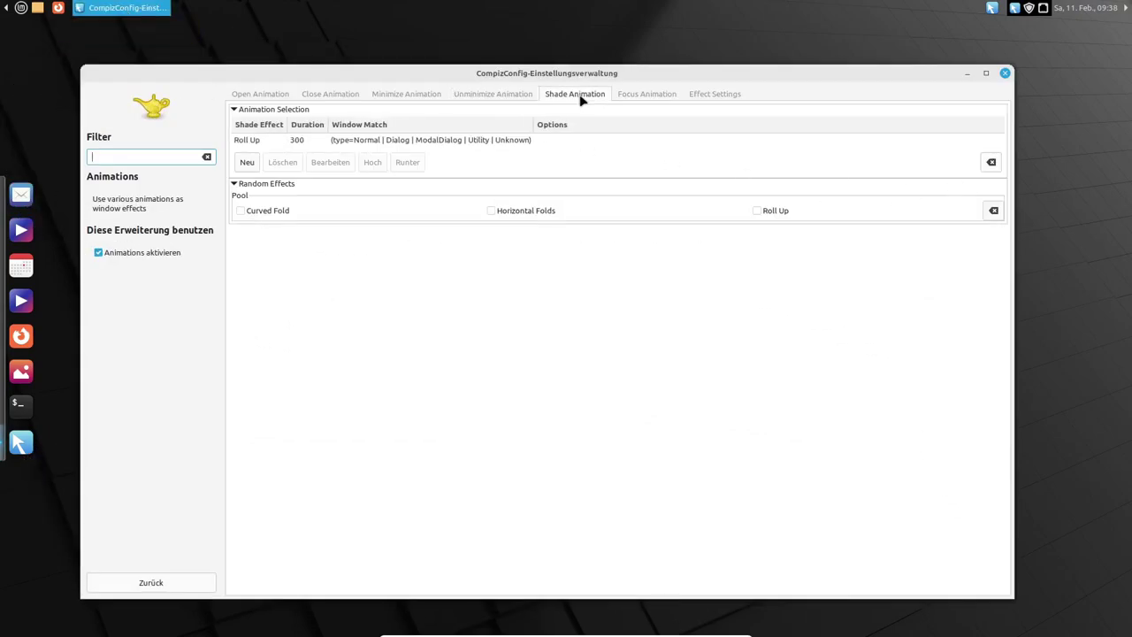
click(659, 99)
double_click(321, 141)
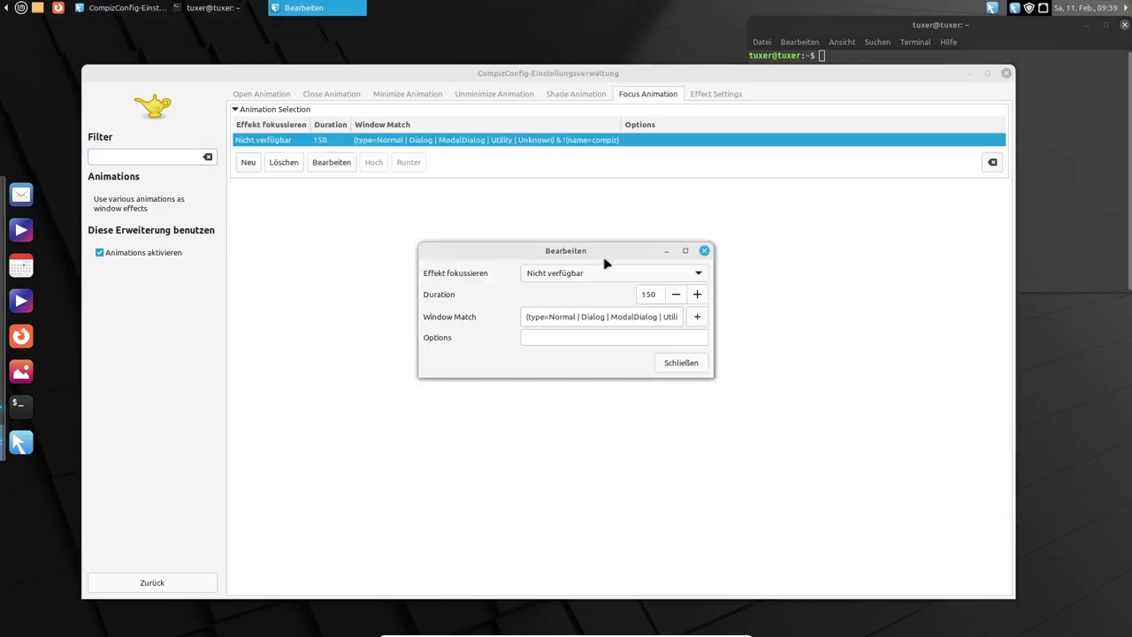
click(610, 274)
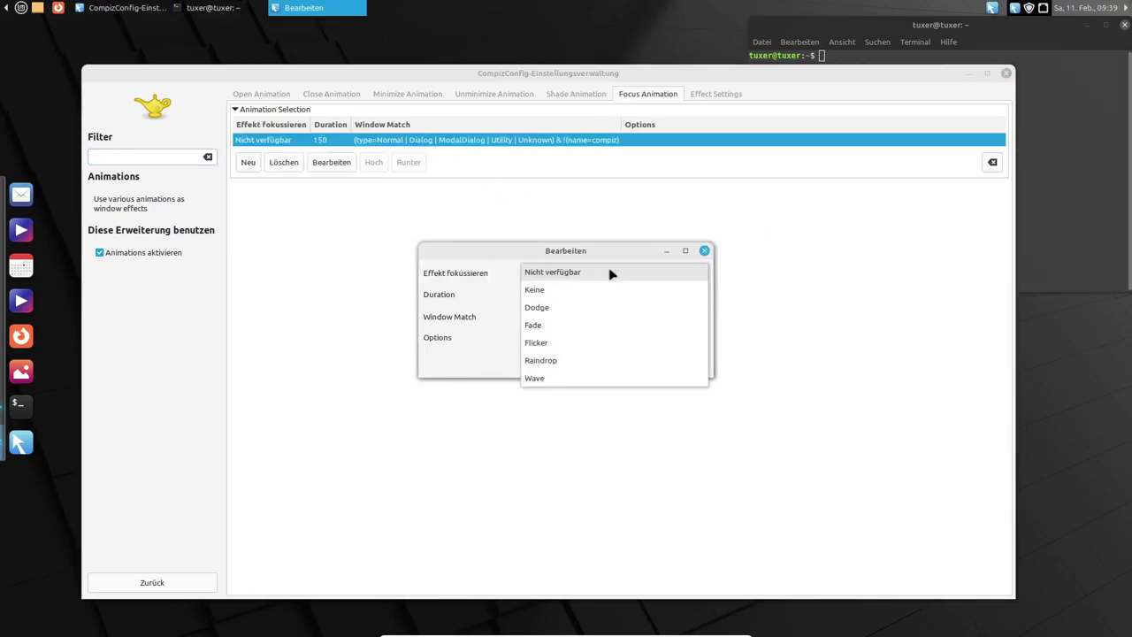
click(561, 378)
text(44)
click(672, 371)
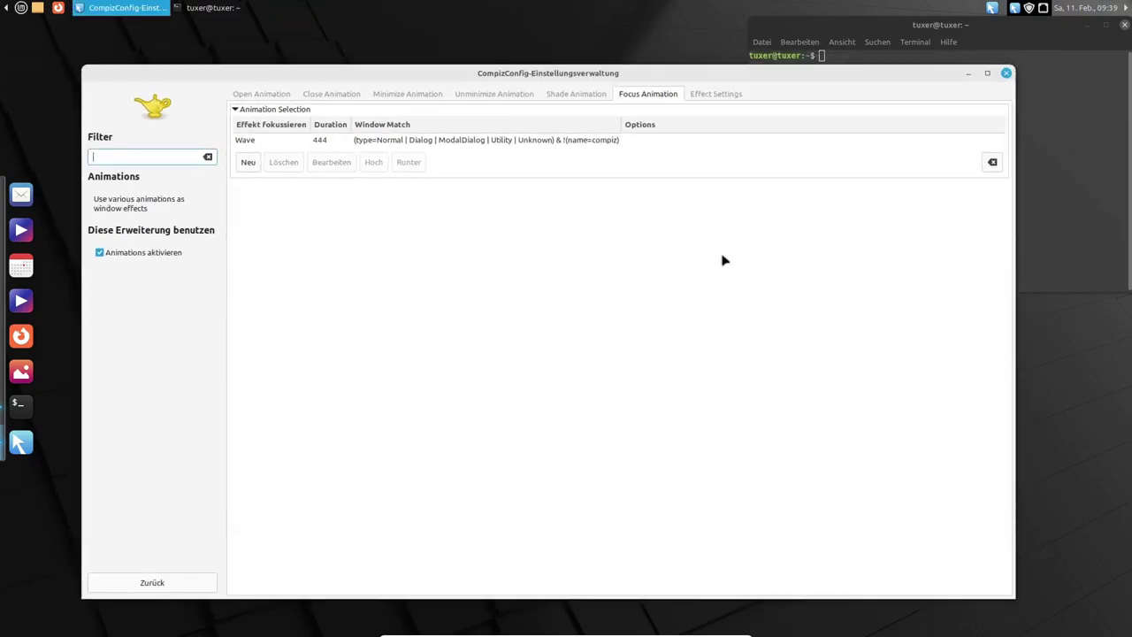
- Test the focus animation by repeatedly switching focus between the terminal and the settings window
click(836, 33)
click(673, 72)
click(794, 42)
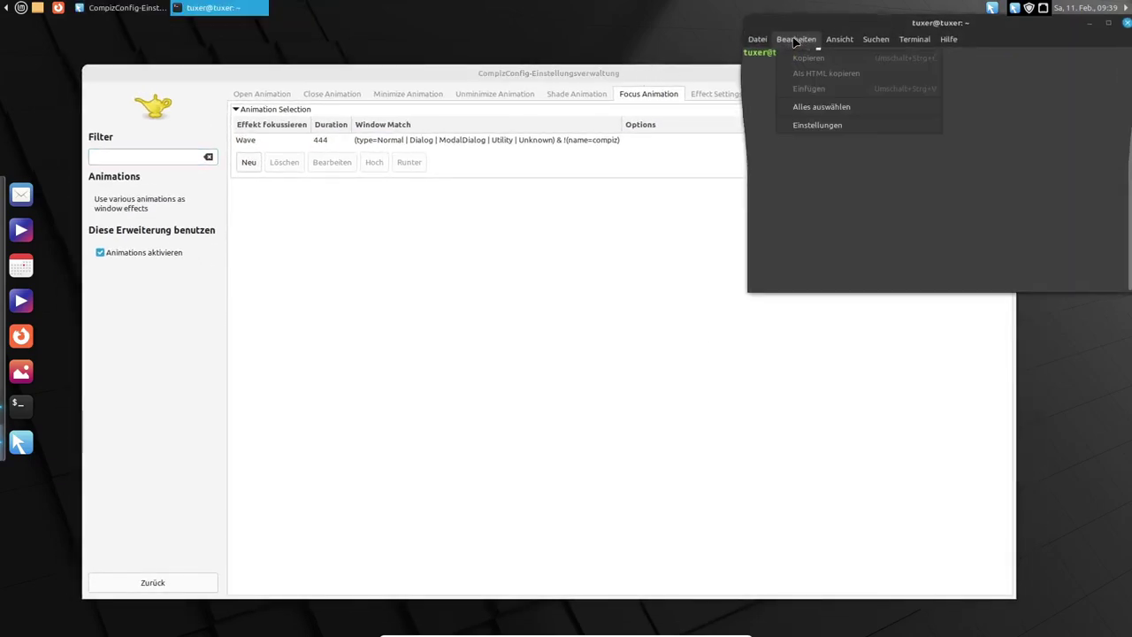
click(667, 78)
click(579, 72)
click(814, 26)
click(652, 72)
click(800, 33)
click(633, 72)
click(819, 34)
click(681, 72)
click(840, 34)
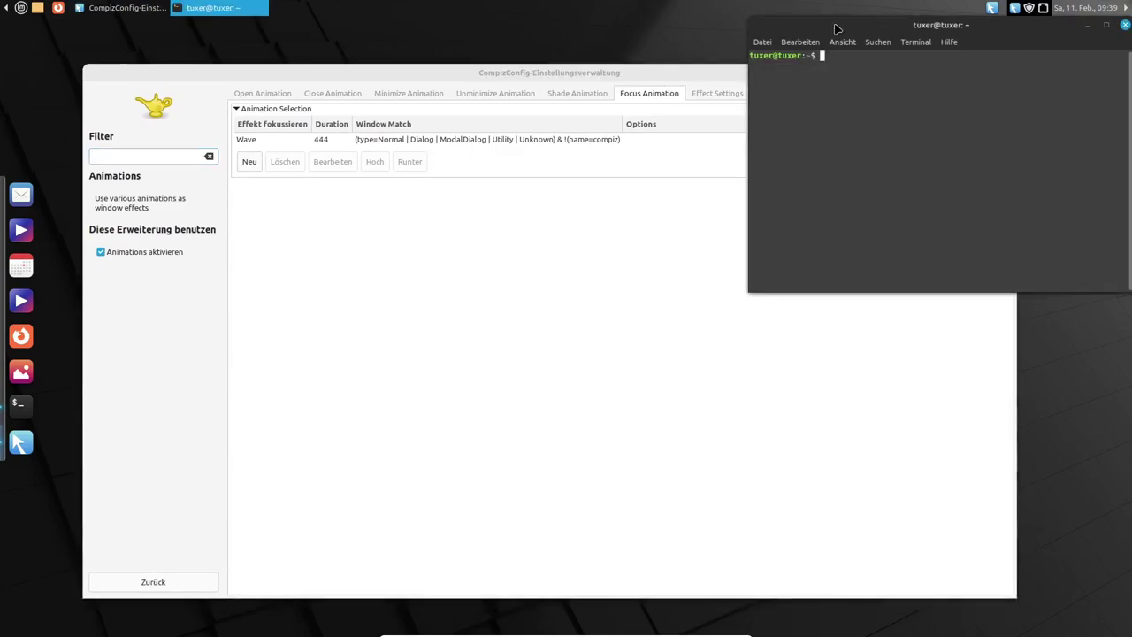
click(657, 87)
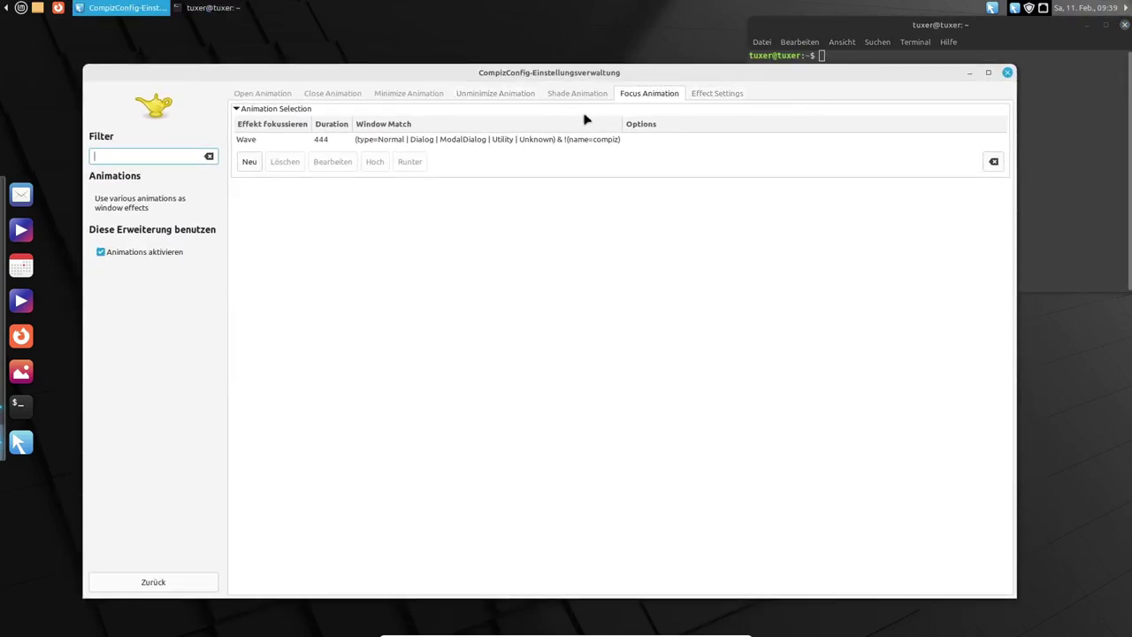
- View the animation Effect Settings, close the settings window, and move the terminal to mid-screen before closing it
click(718, 95)
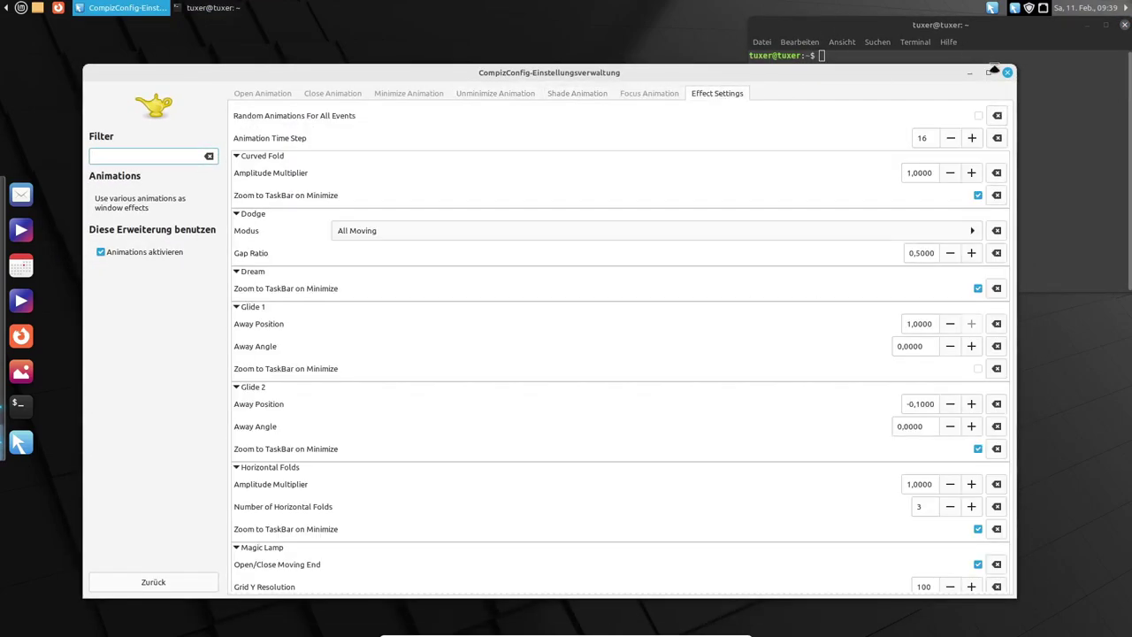
click(1008, 73)
drag(1006, 24, 555, 226)
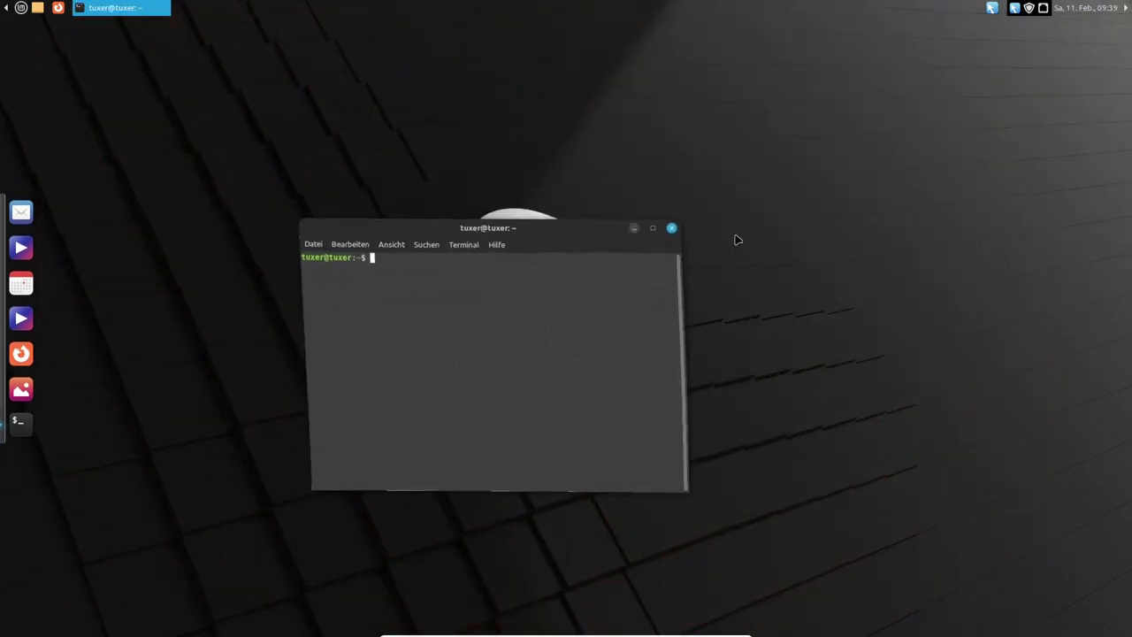
click(676, 228)
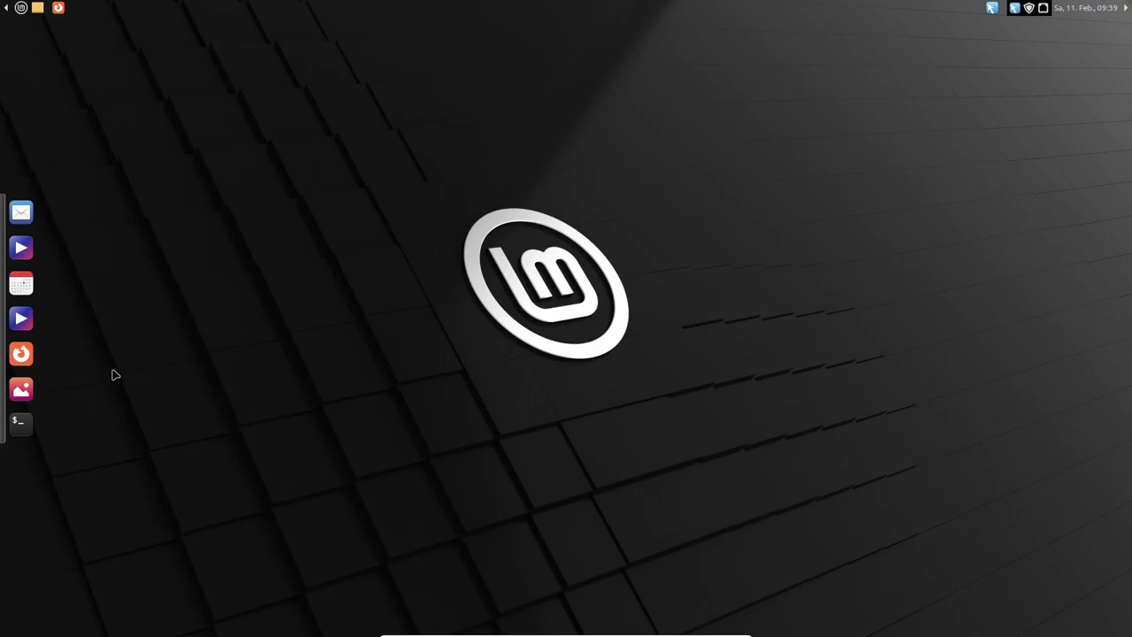
- Rotate and tilt the desktop cube to show its workspaces from above
ctrl+alt+drag(327, 16, 460, 292)
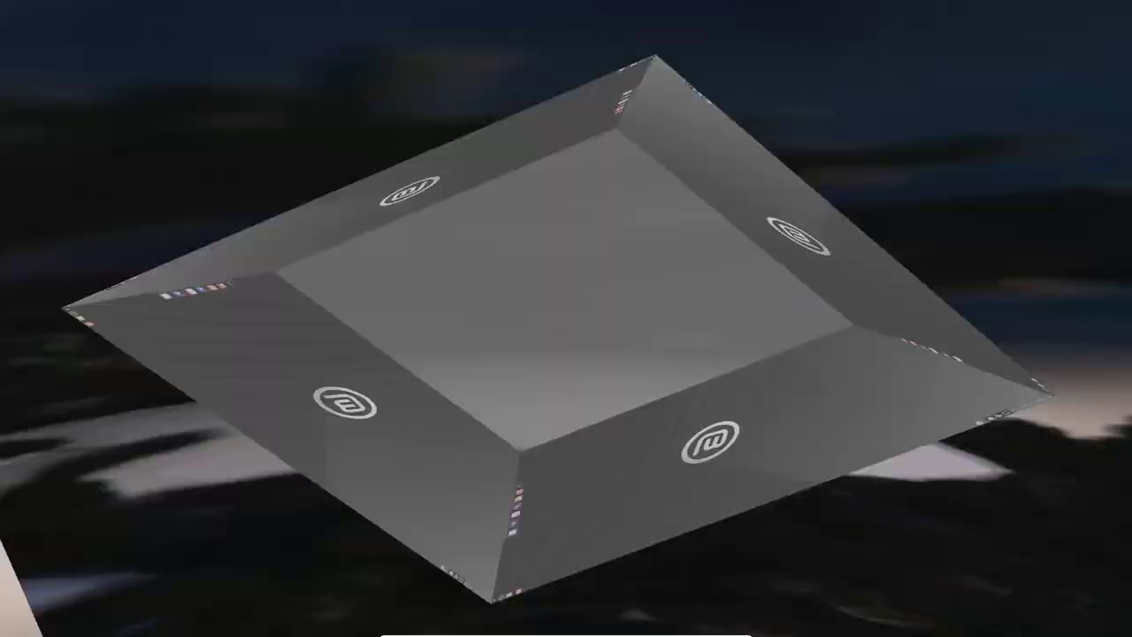